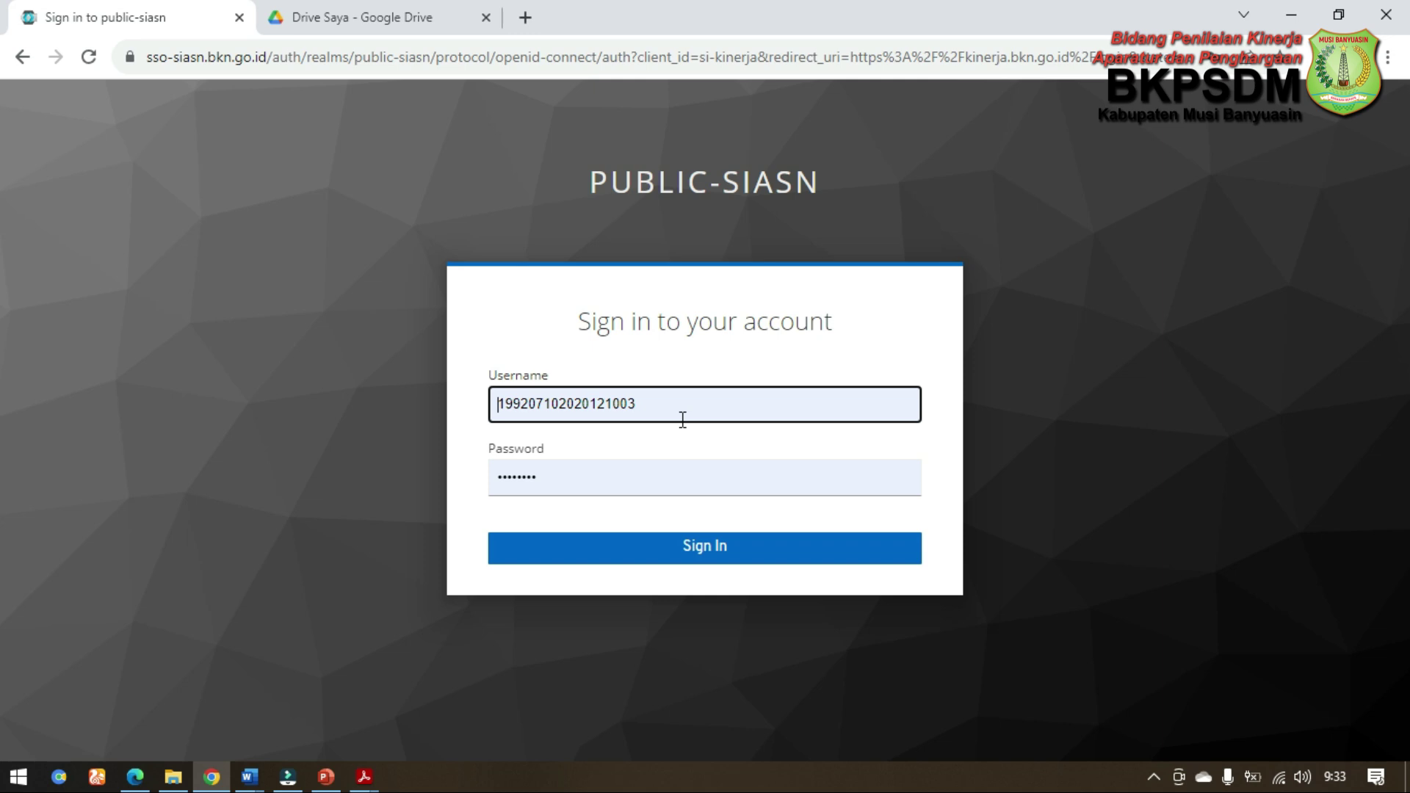
# Step: Open mysapk.bkn.go.id in a new browser tab and go to its Lupa Password page
pyautogui.click(526, 17)
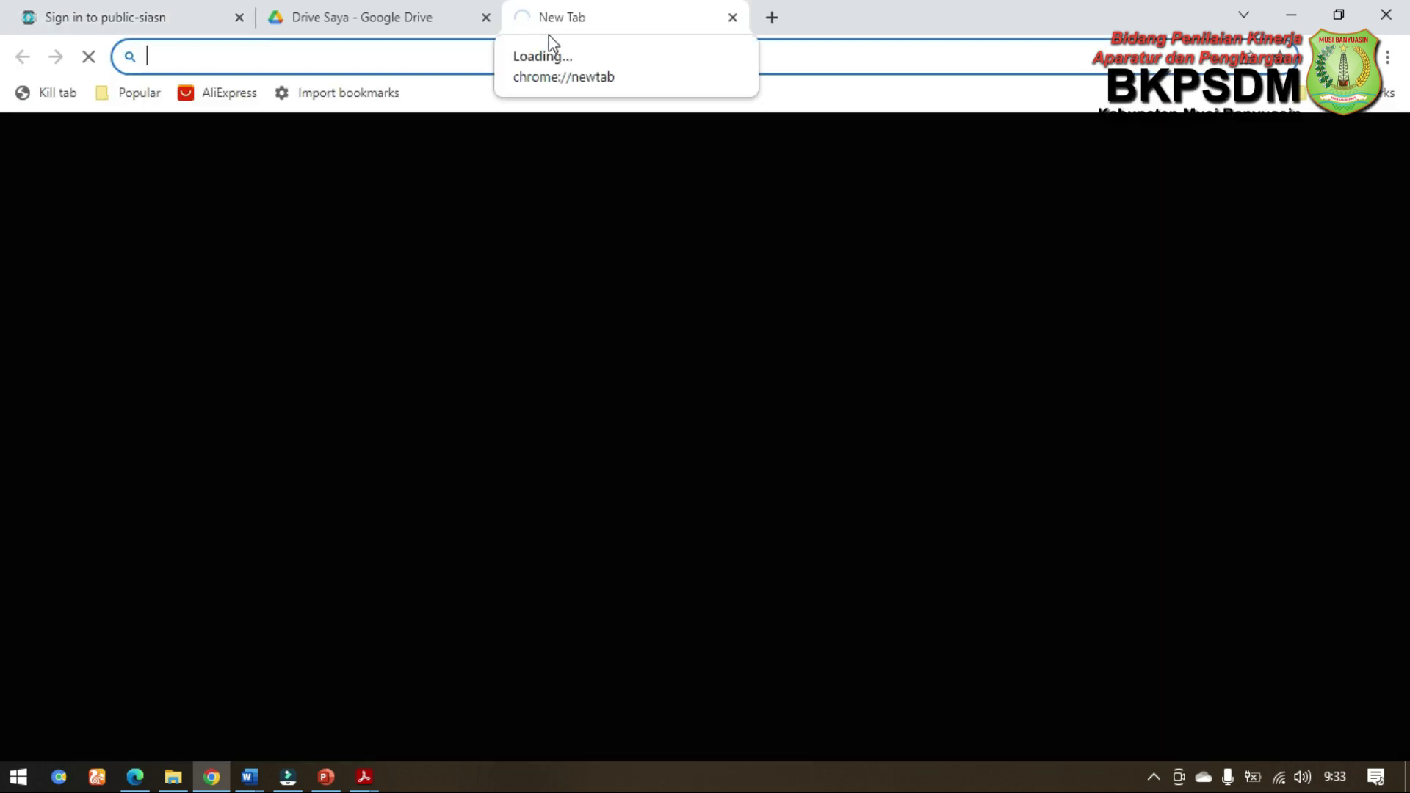
pyautogui.click(556, 58)
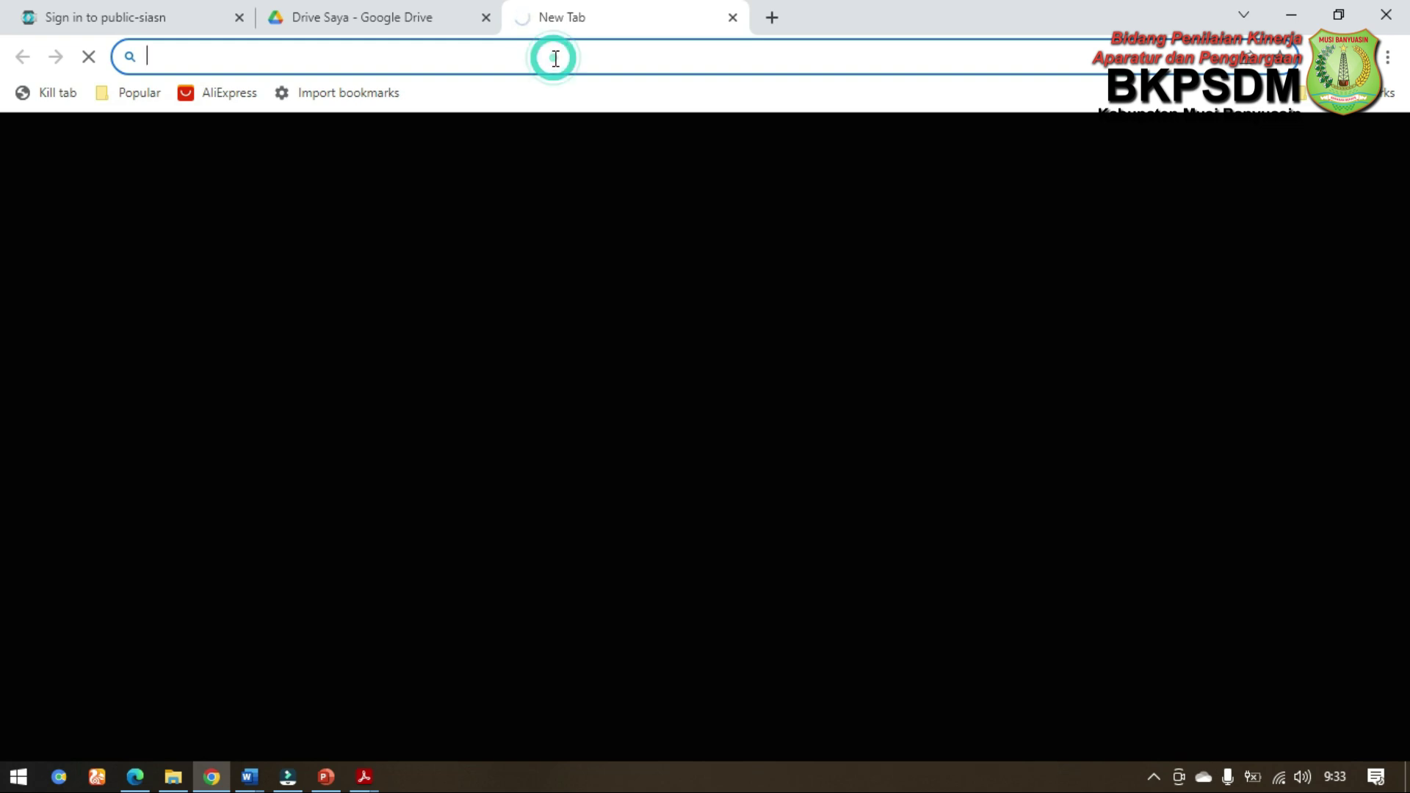
pyautogui.write('mysapk.bkn.go.id')
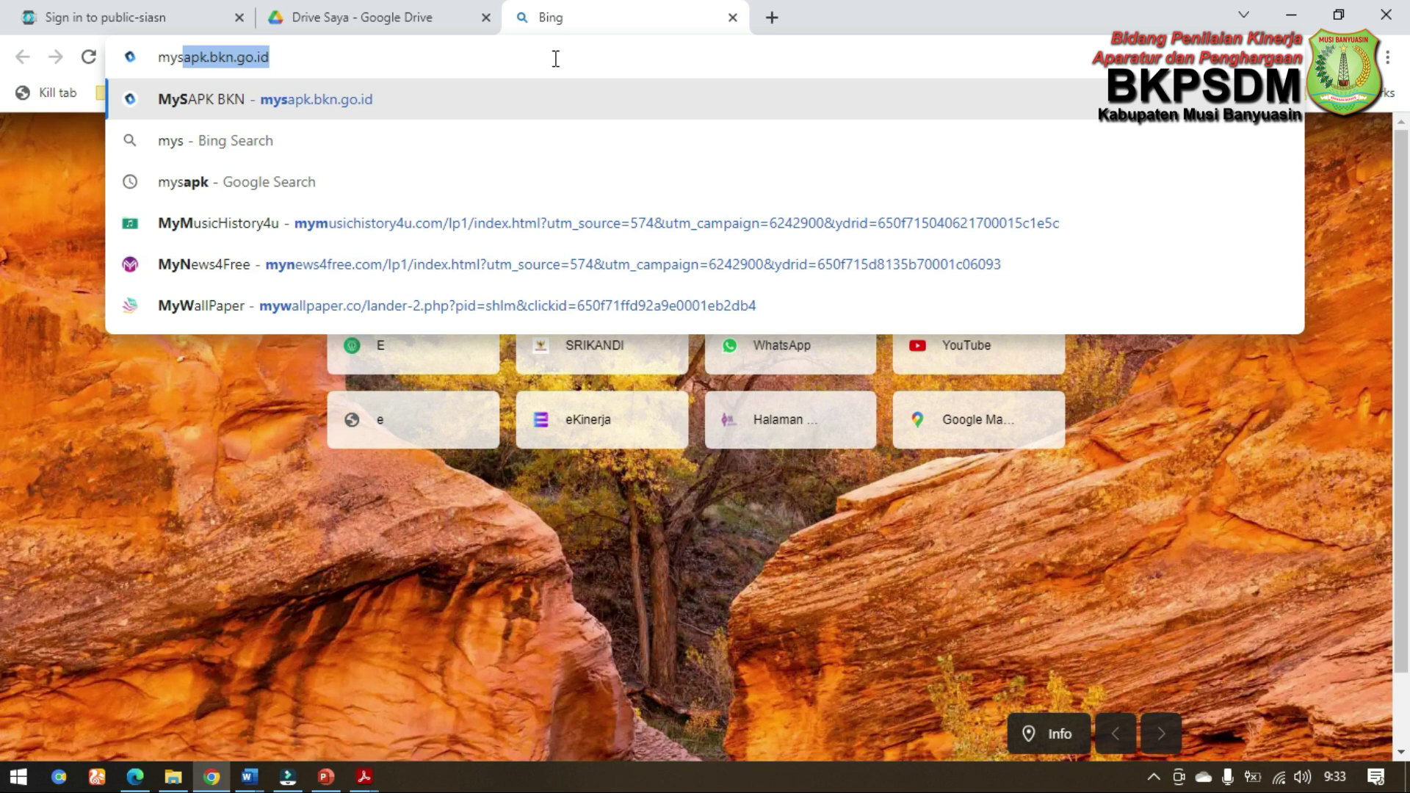
pyautogui.press('Return')
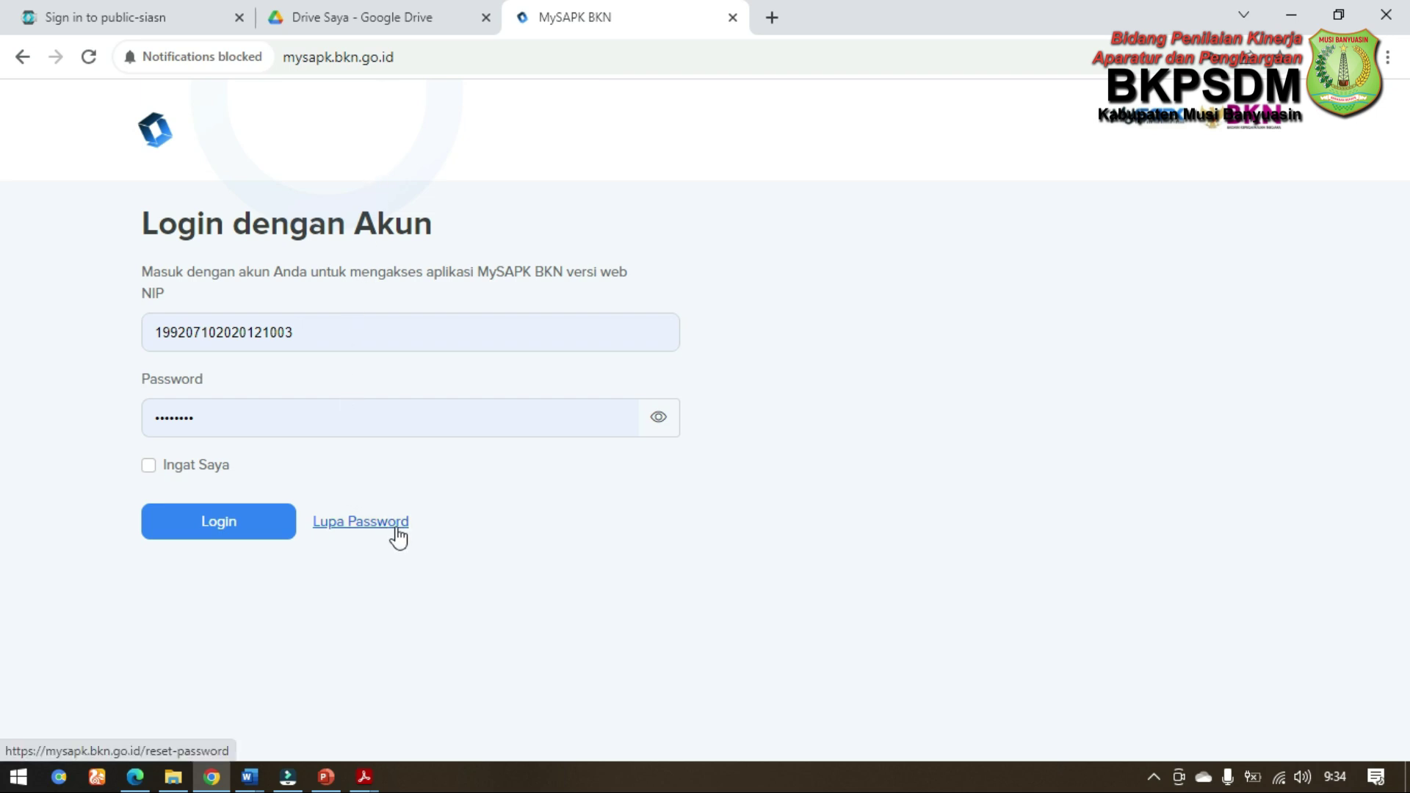
pyautogui.click(354, 522)
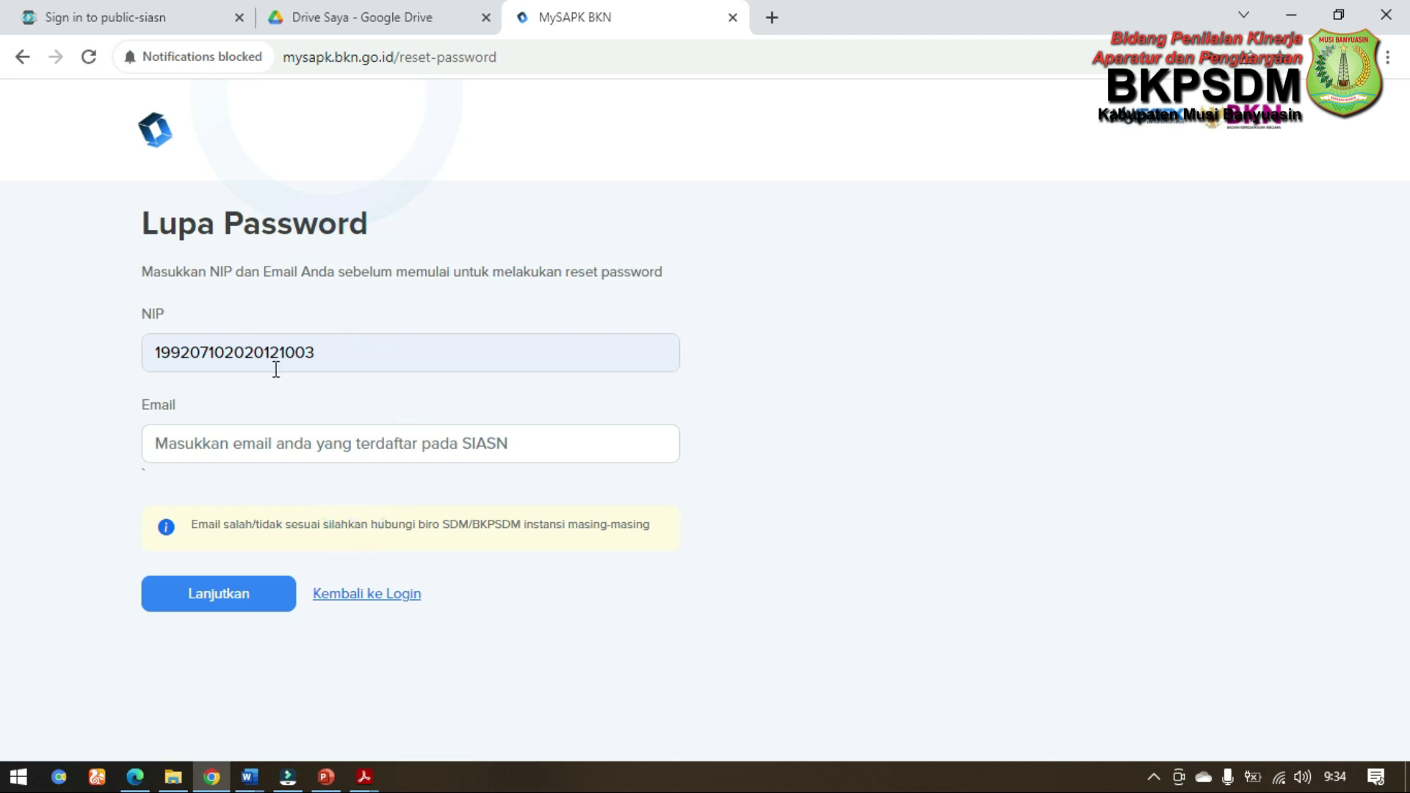
# Step: Request a password reset for the prefilled NIP using the account's registered e-mail address
pyautogui.click(250, 607)
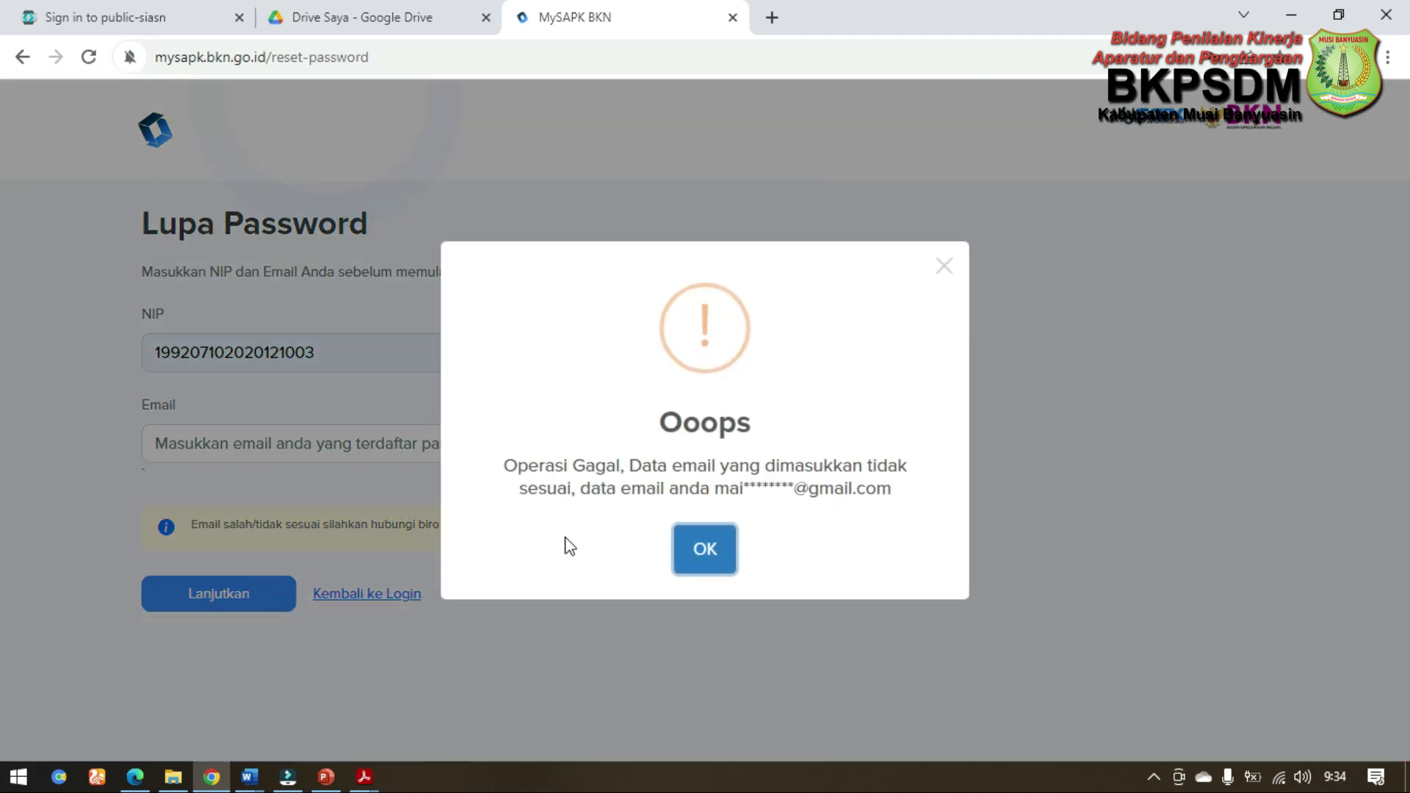
pyautogui.click(701, 549)
pyautogui.click(399, 456)
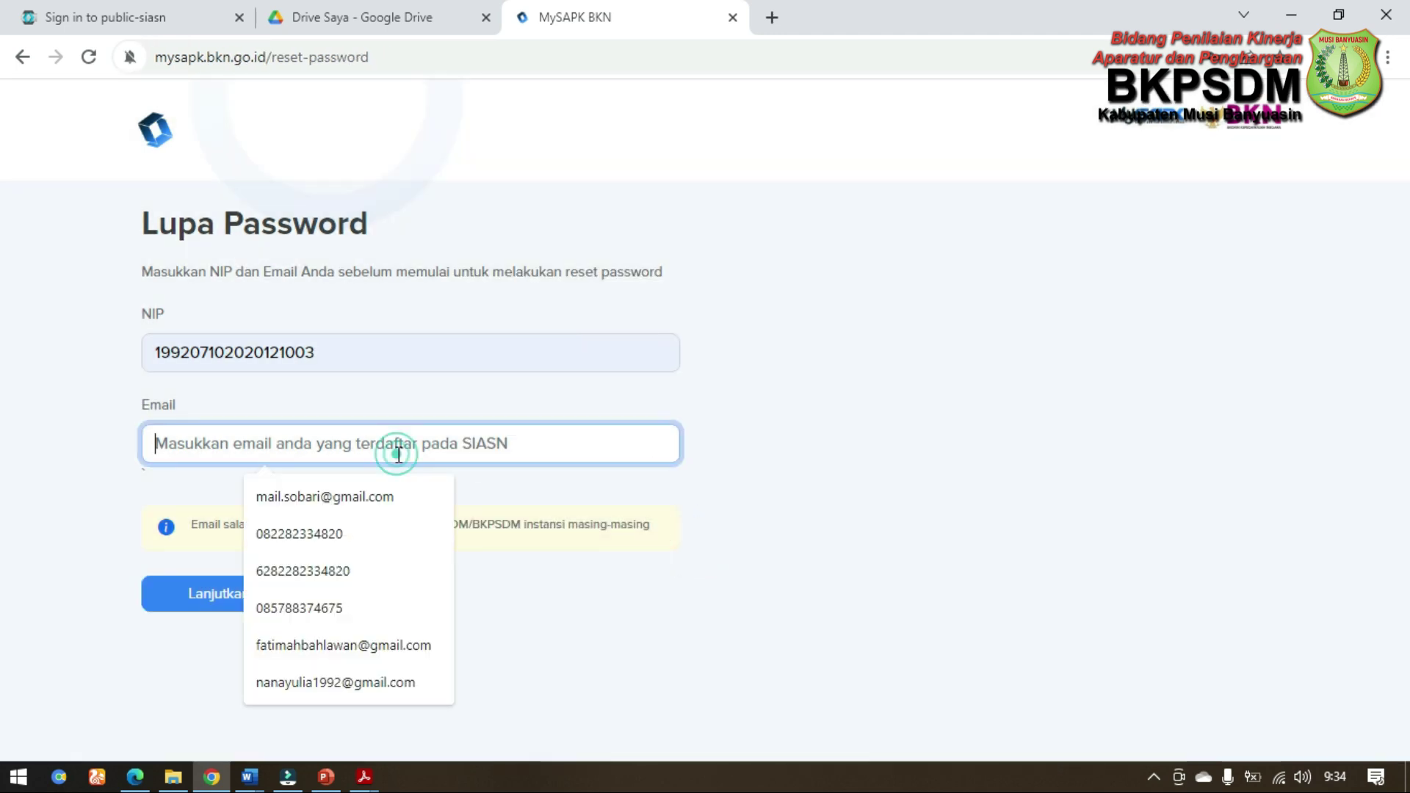
pyautogui.click(376, 495)
pyautogui.click(267, 604)
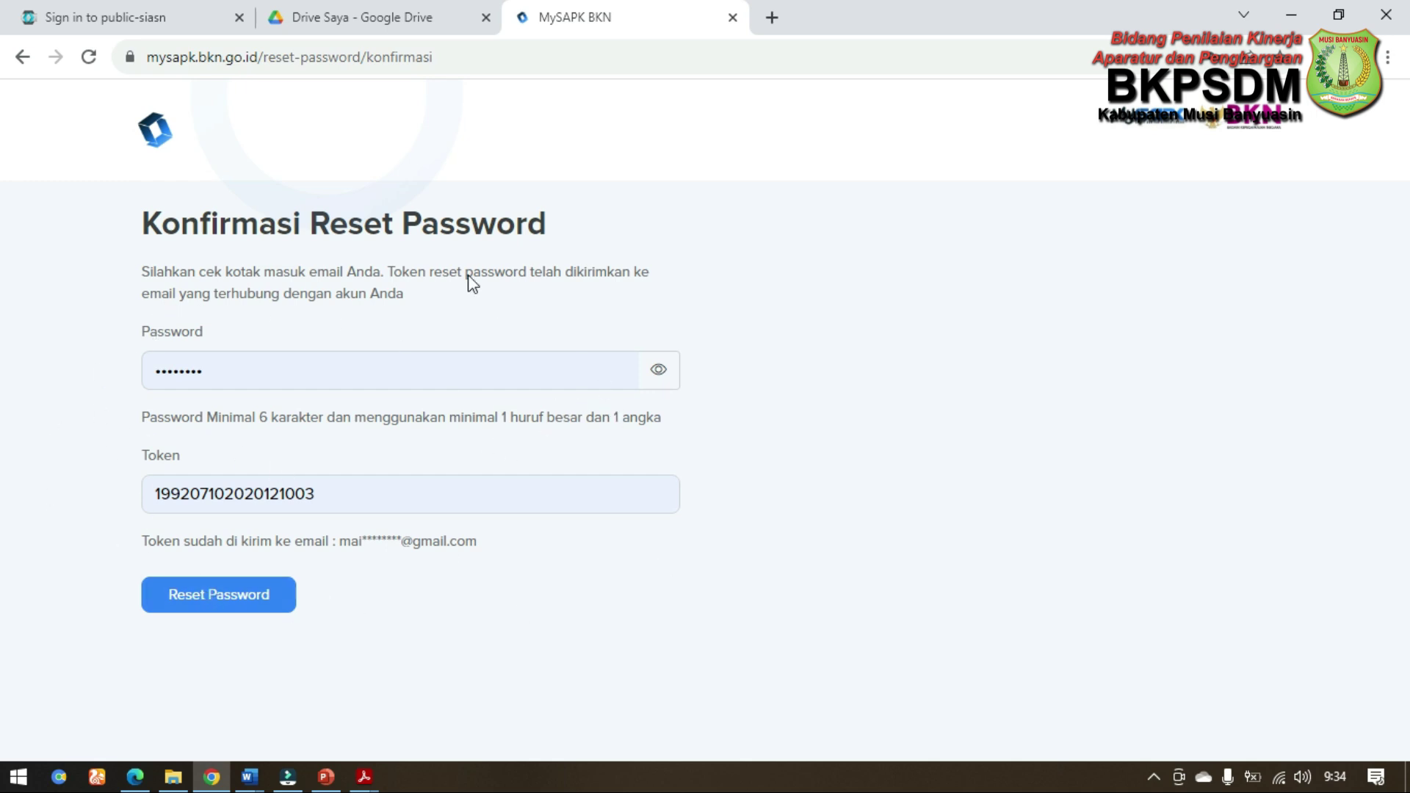
# Step: Return to the PUBLIC-SIASN sign-in page, sign in with the saved credentials, and view the personal data on the Profil page
pyautogui.click(135, 9)
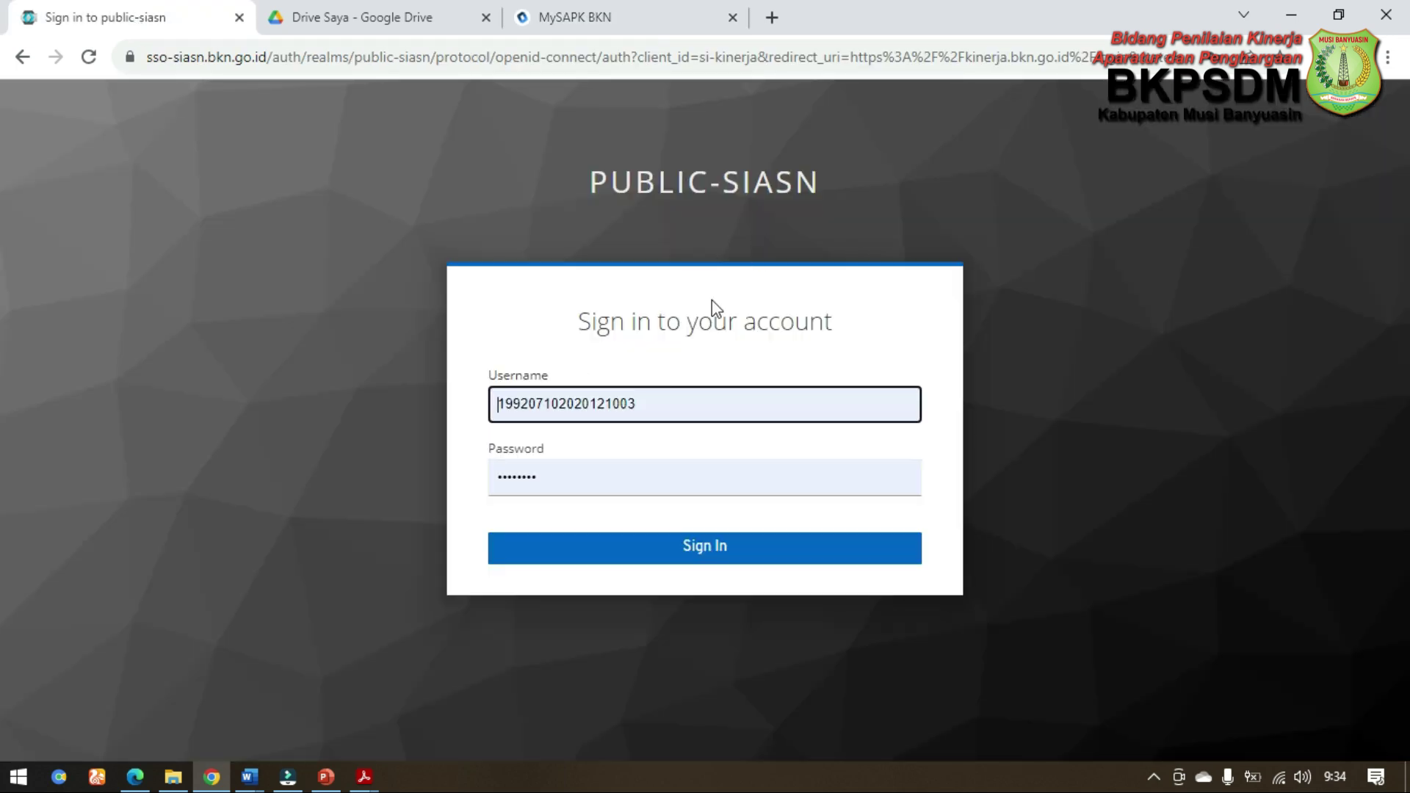
pyautogui.click(758, 549)
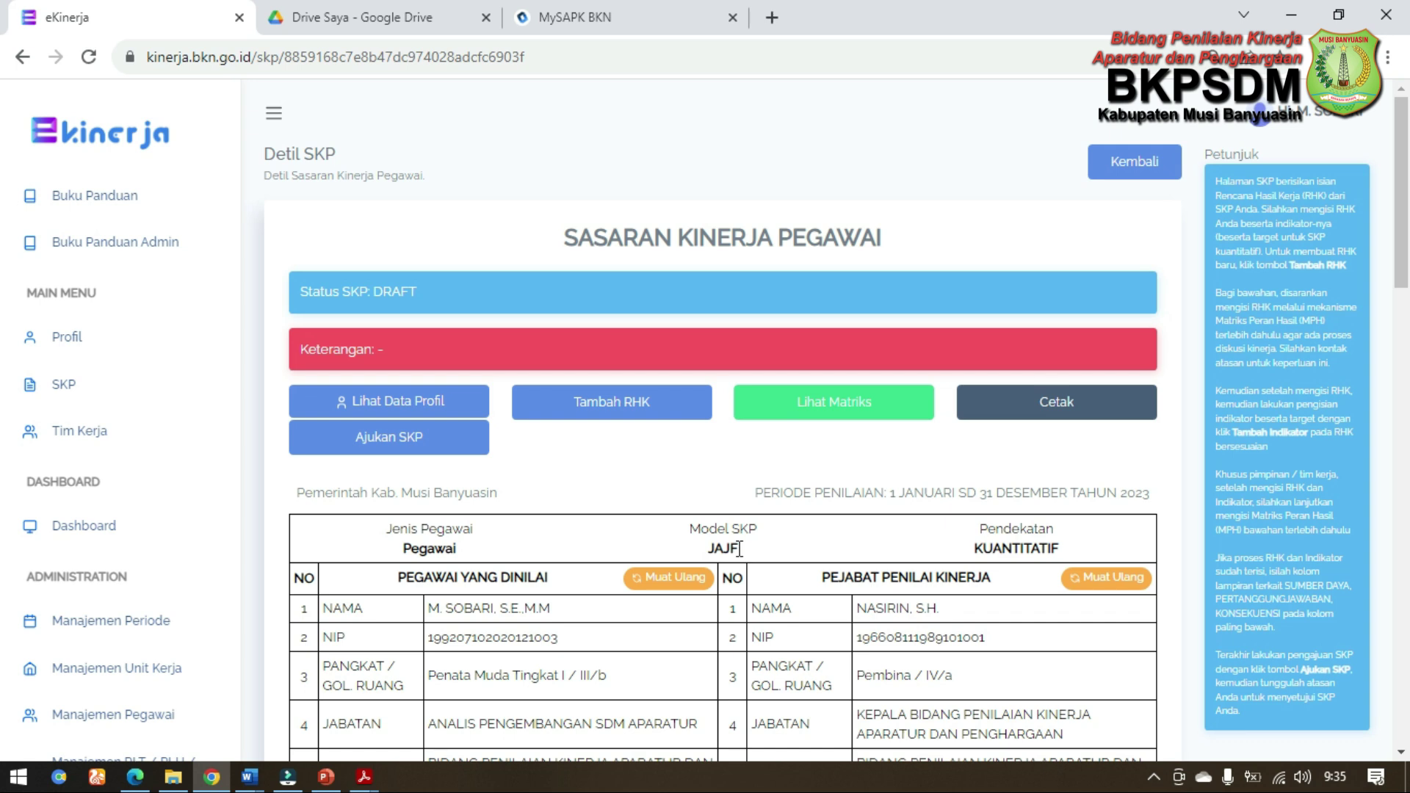
pyautogui.click(57, 340)
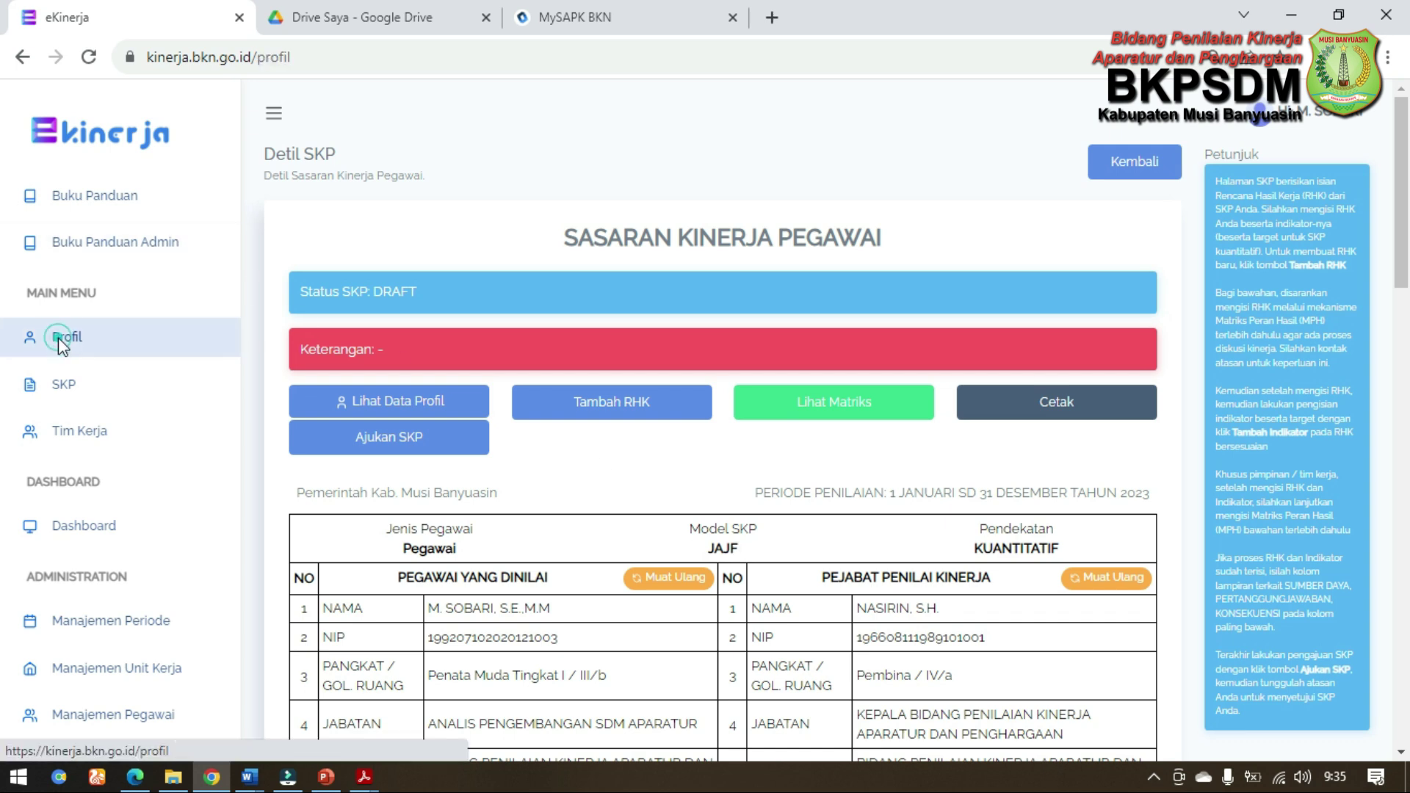
pyautogui.scroll(-2, 538, 343)
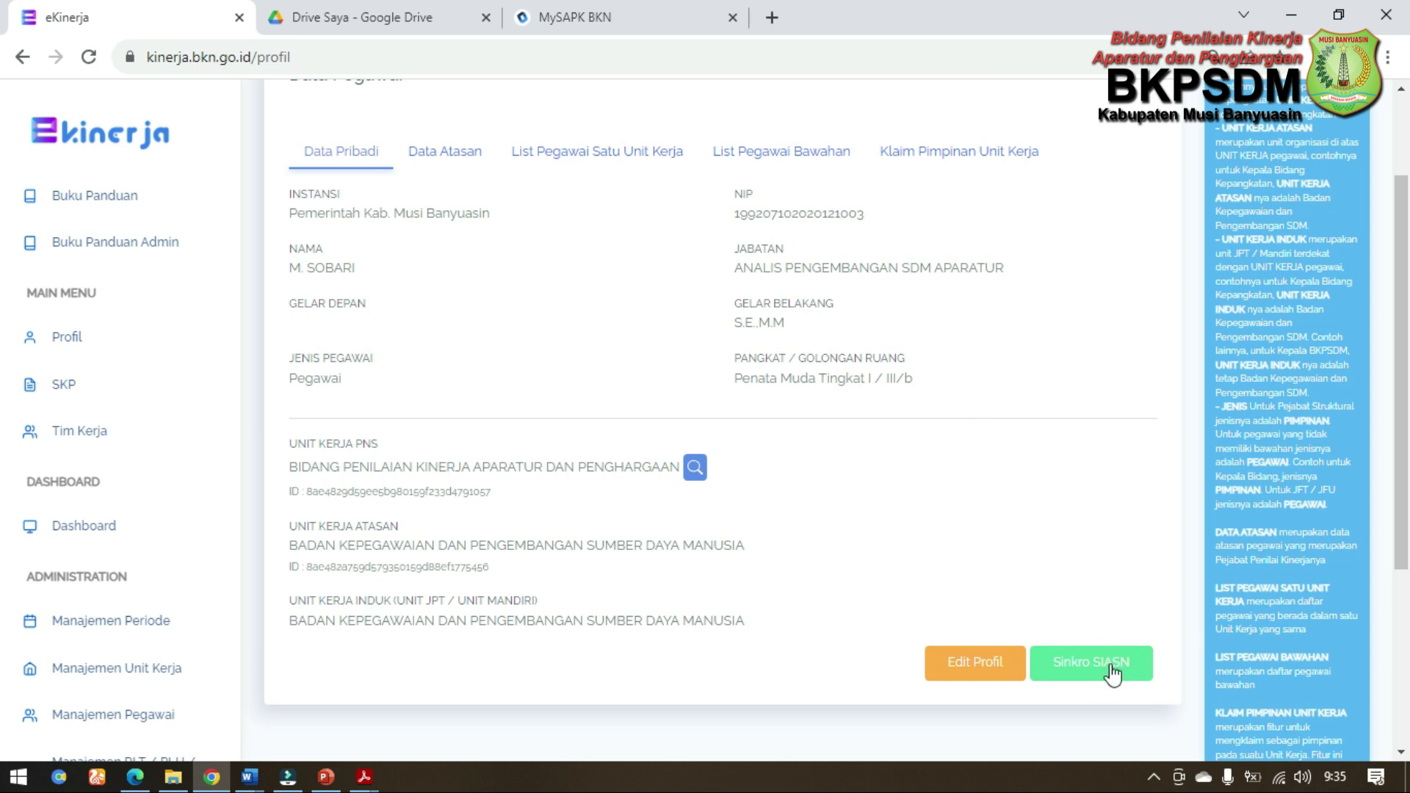
# Step: Edit the profile and search the Unit Kerja options for "seksi pelayanan umum" without choosing one
pyautogui.click(990, 669)
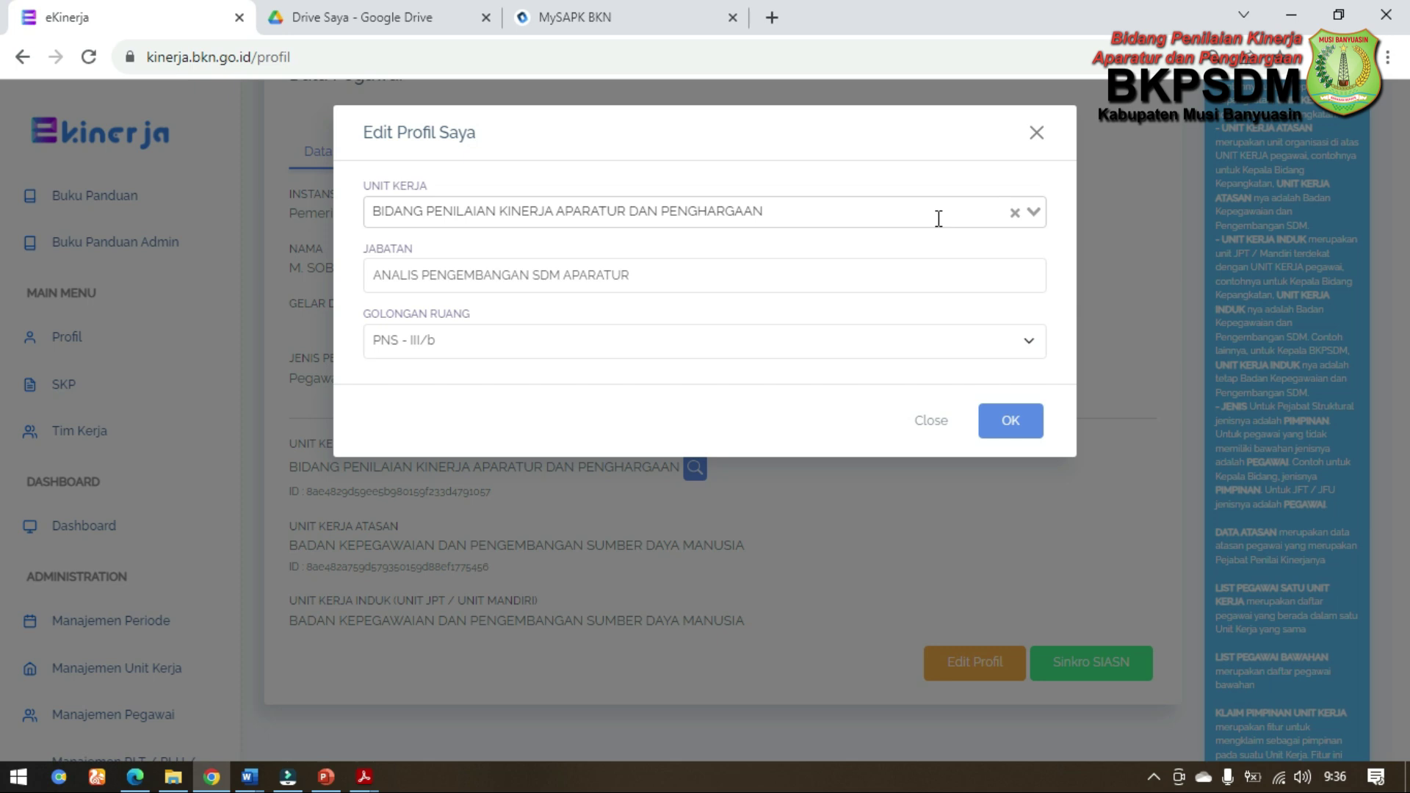
pyautogui.click(938, 219)
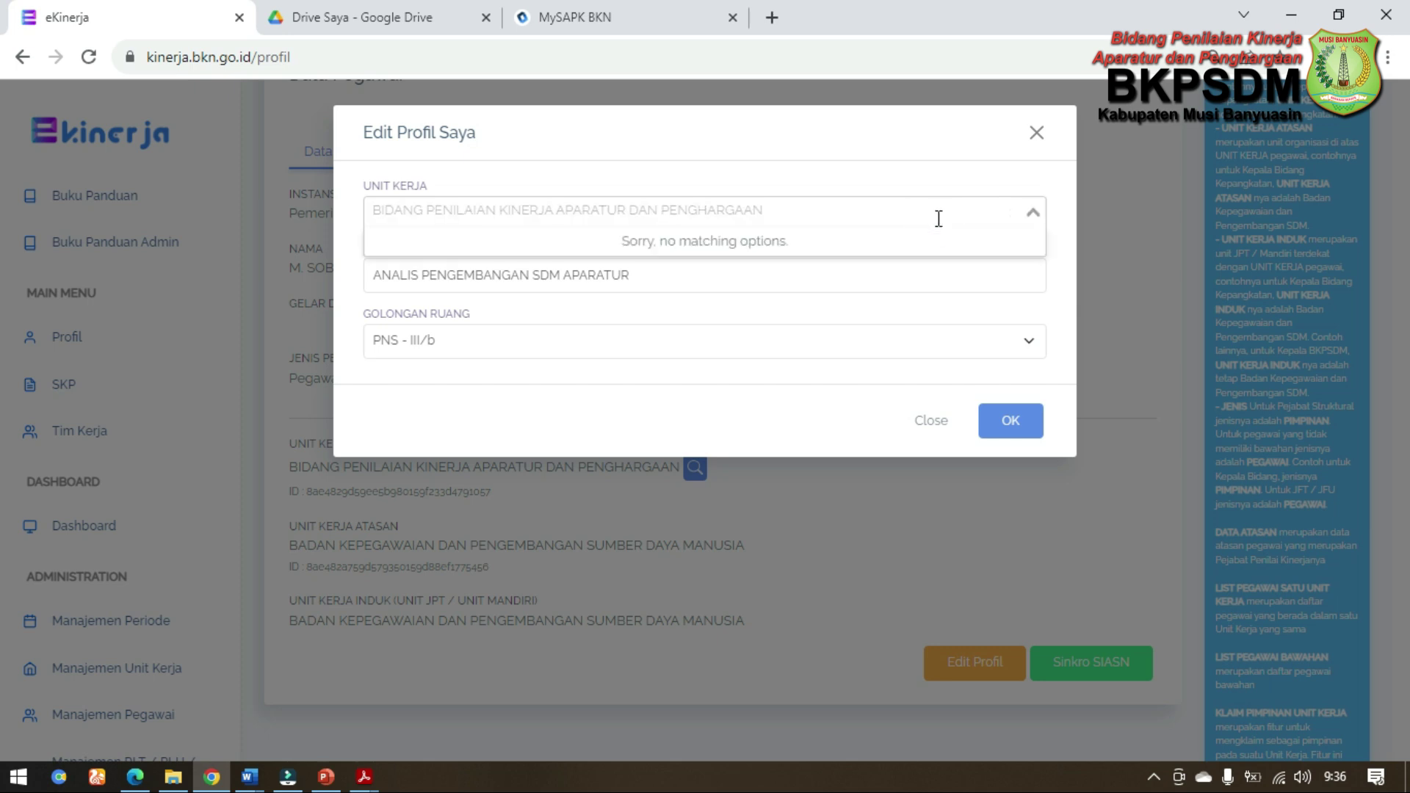
pyautogui.write('pelayanan ')
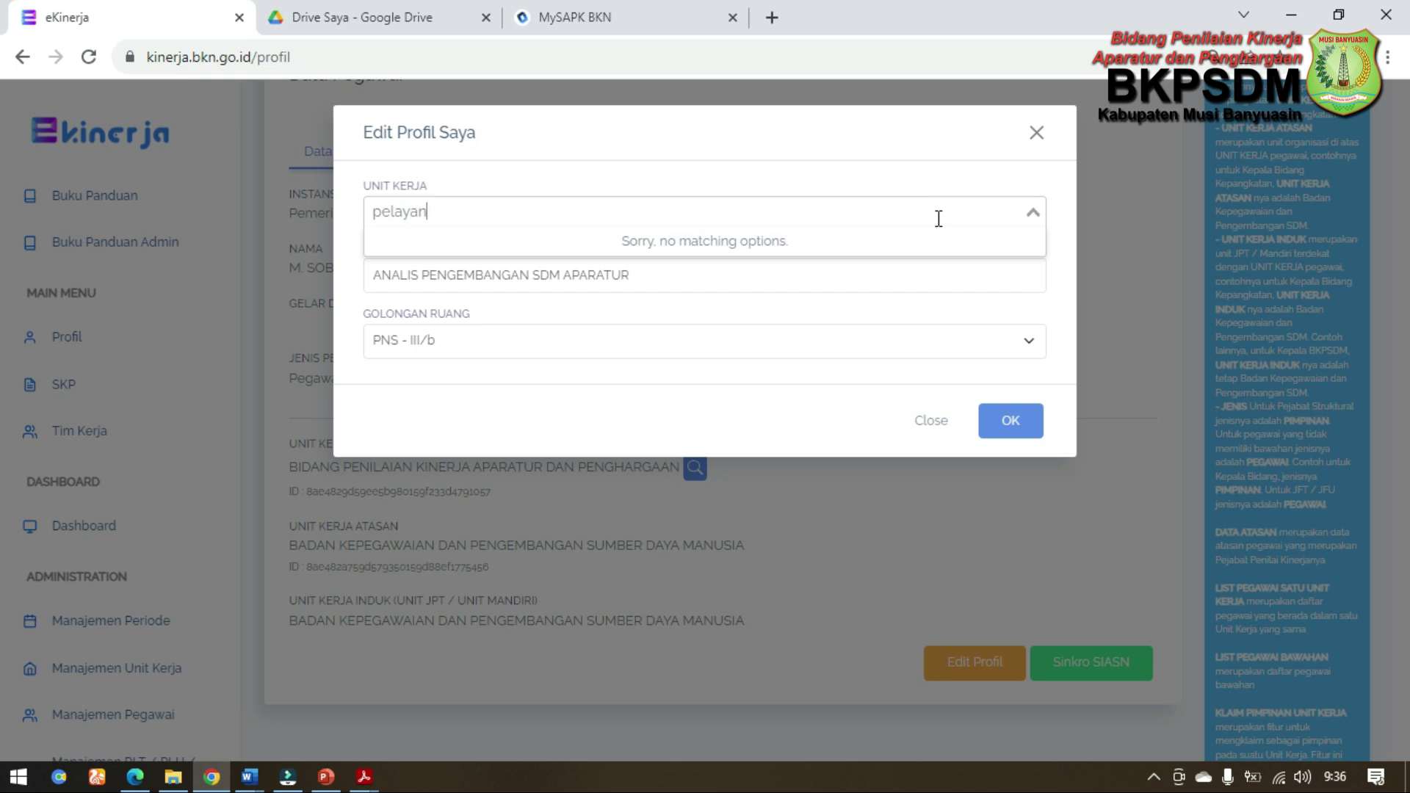
pyautogui.write('um')
pyautogui.press('BackSpace')
pyautogui.press('BackSpace')
pyautogui.hotkey('ctrl', 'a')
pyautogui.press('BackSpace')
pyautogui.write('seksi pelayanan umum')
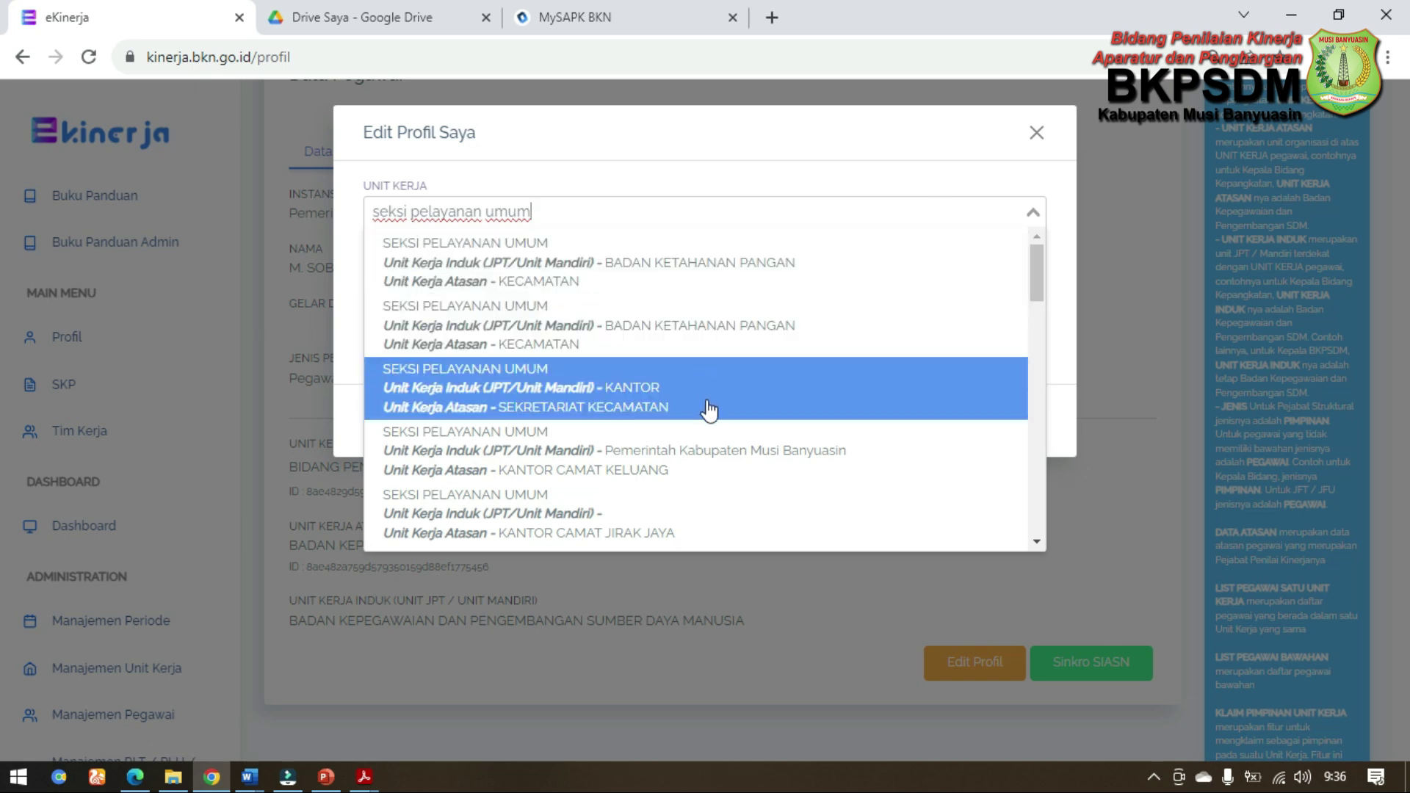
pyautogui.scroll(-3, 702, 430)
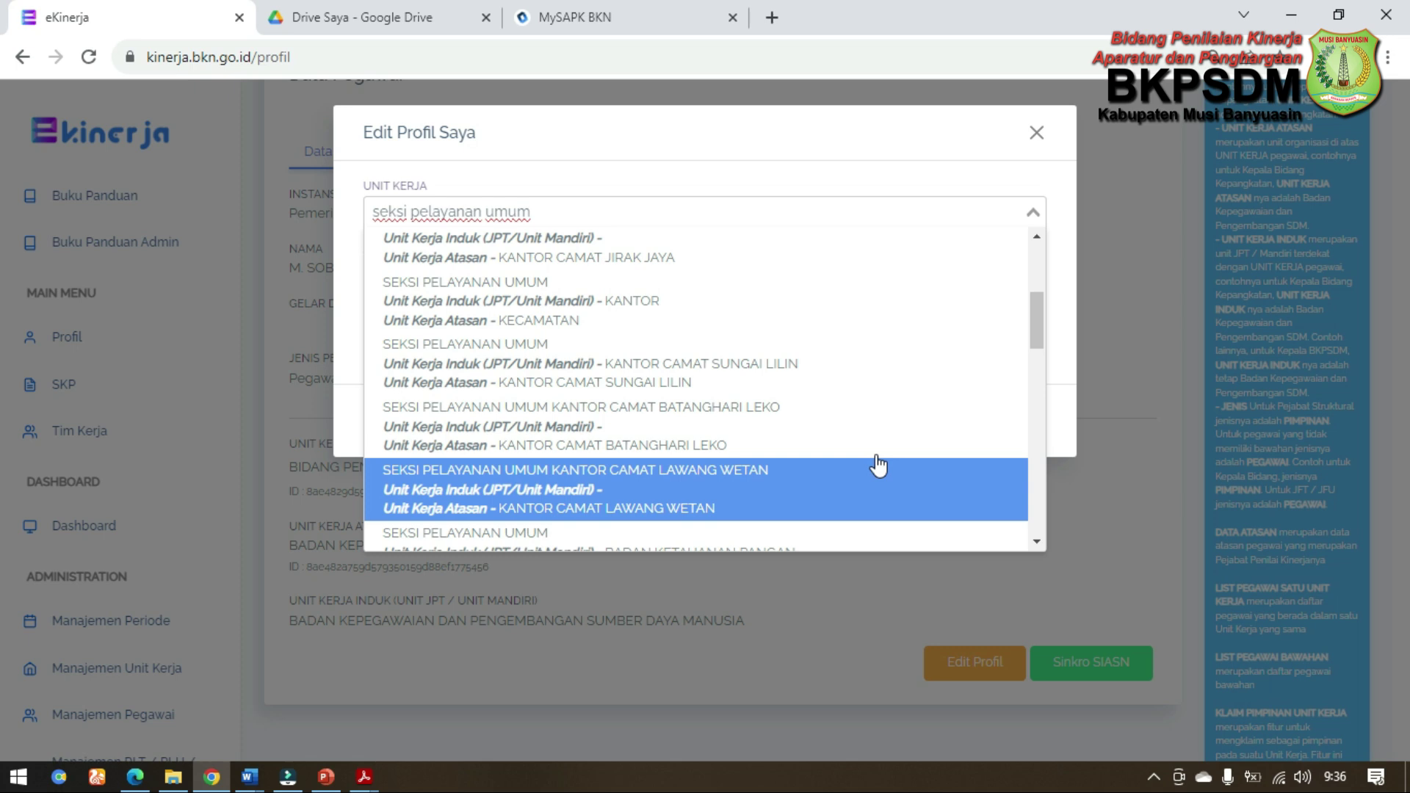
pyautogui.click(1060, 409)
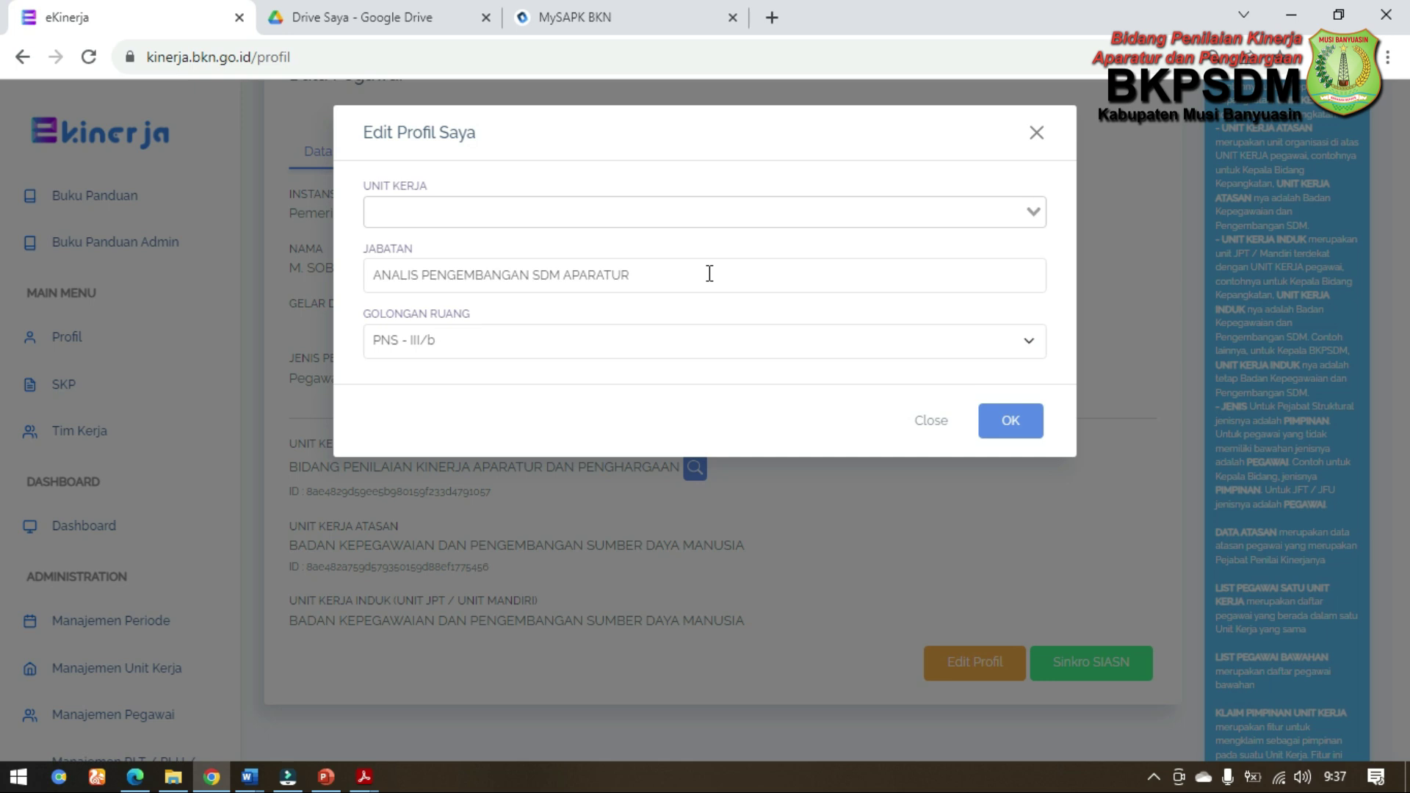
# Step: Check the Golongan Ruang choice and close the profile editor without saving
pyautogui.click(682, 344)
pyautogui.click(681, 344)
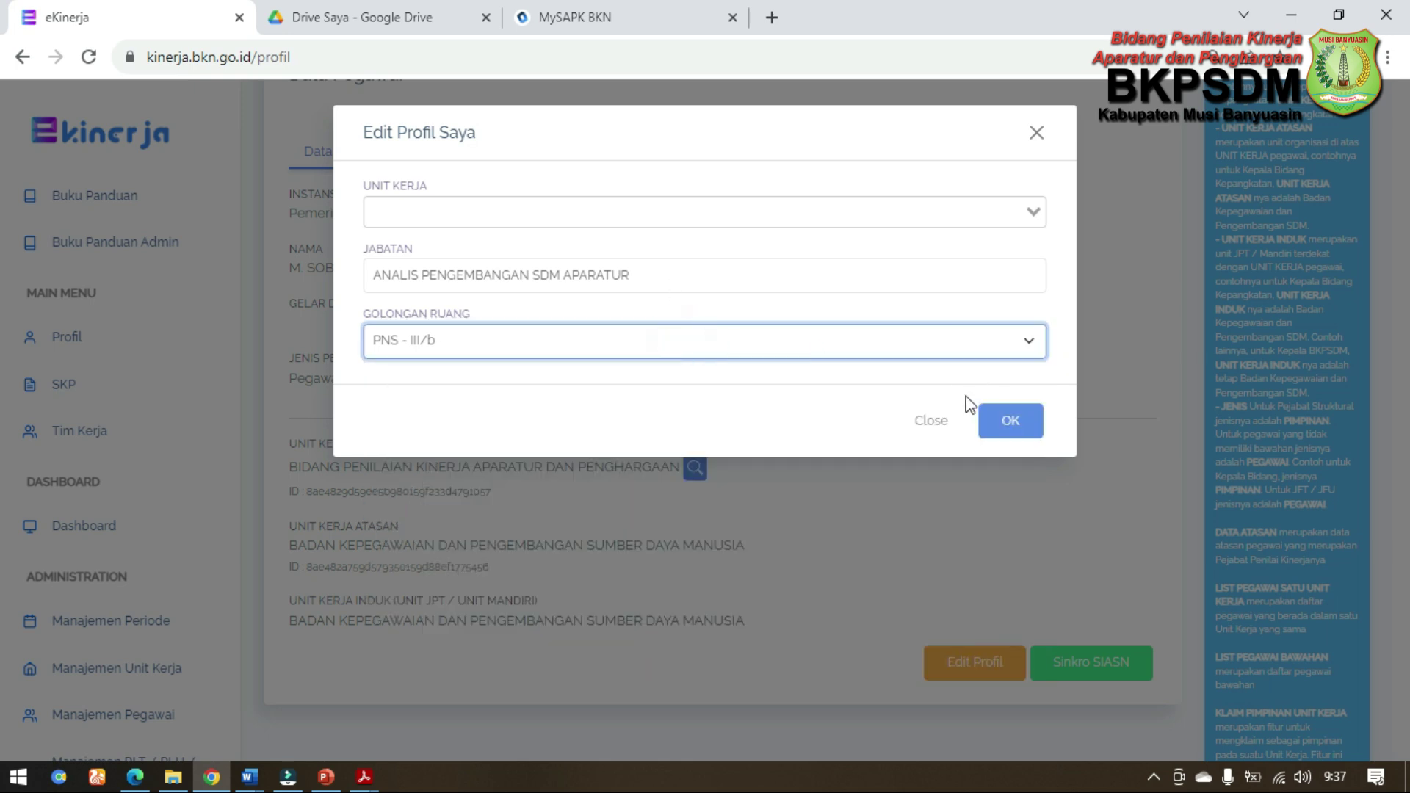
pyautogui.click(942, 430)
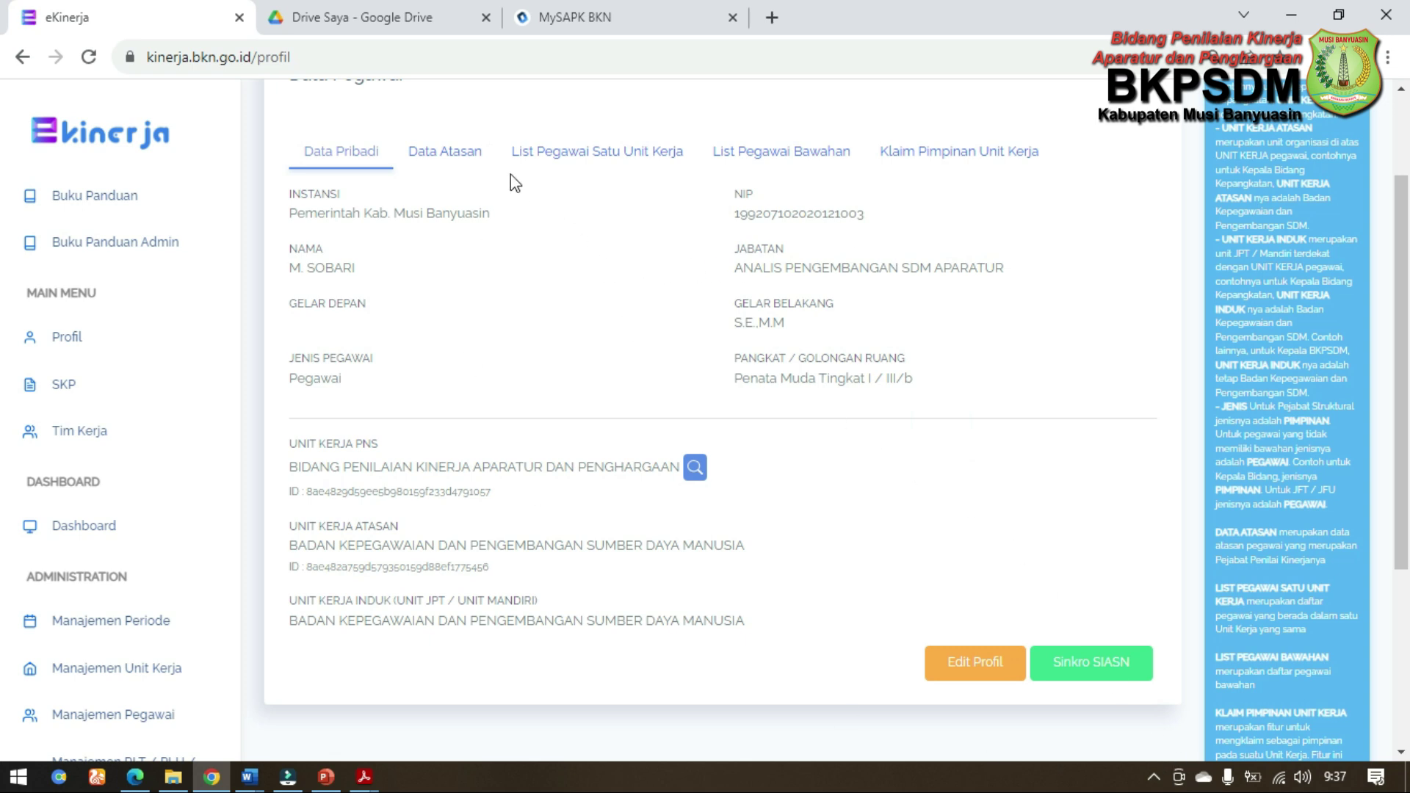
# Step: Review the supervisor data and the employees in the same work unit, and try to claim leadership of the unit
pyautogui.click(465, 174)
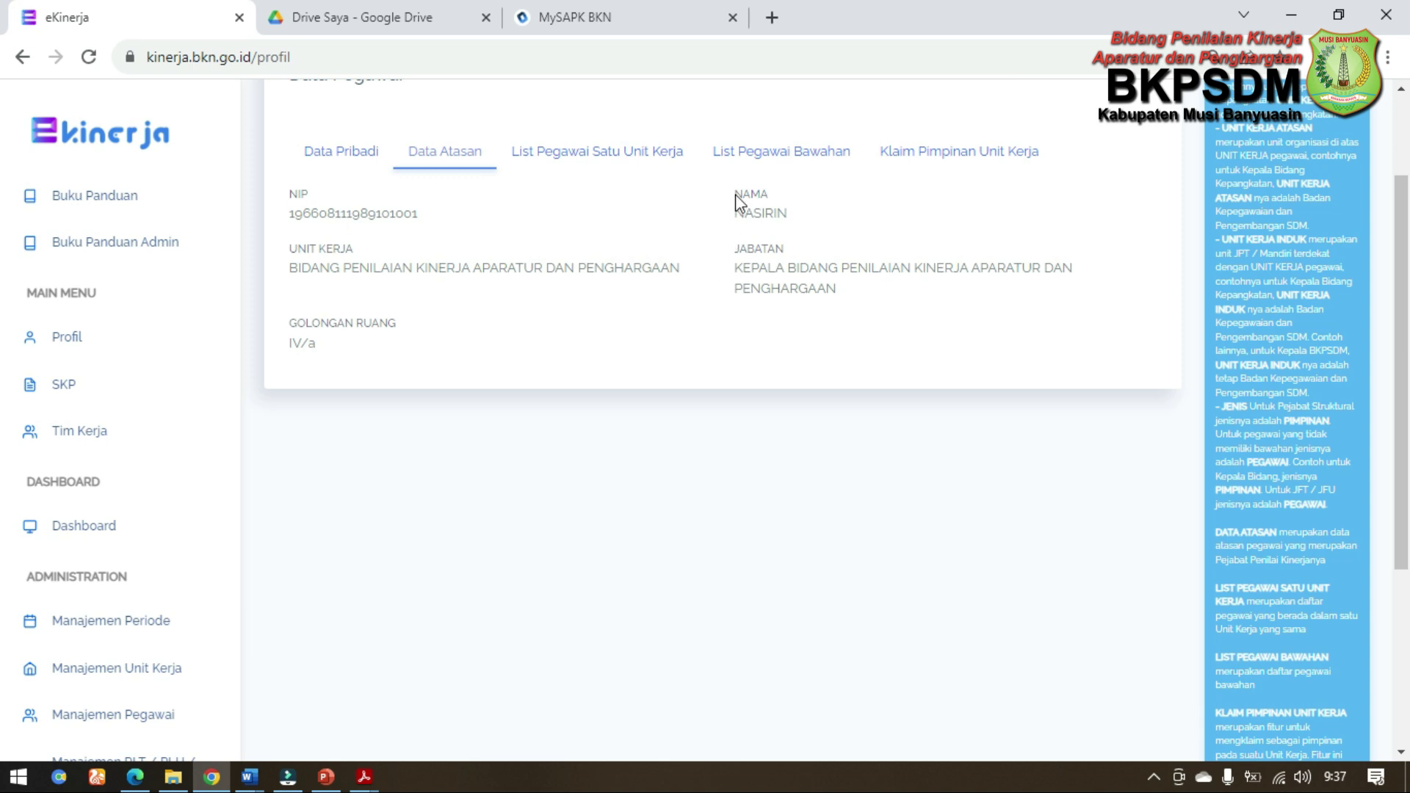
pyautogui.click(932, 159)
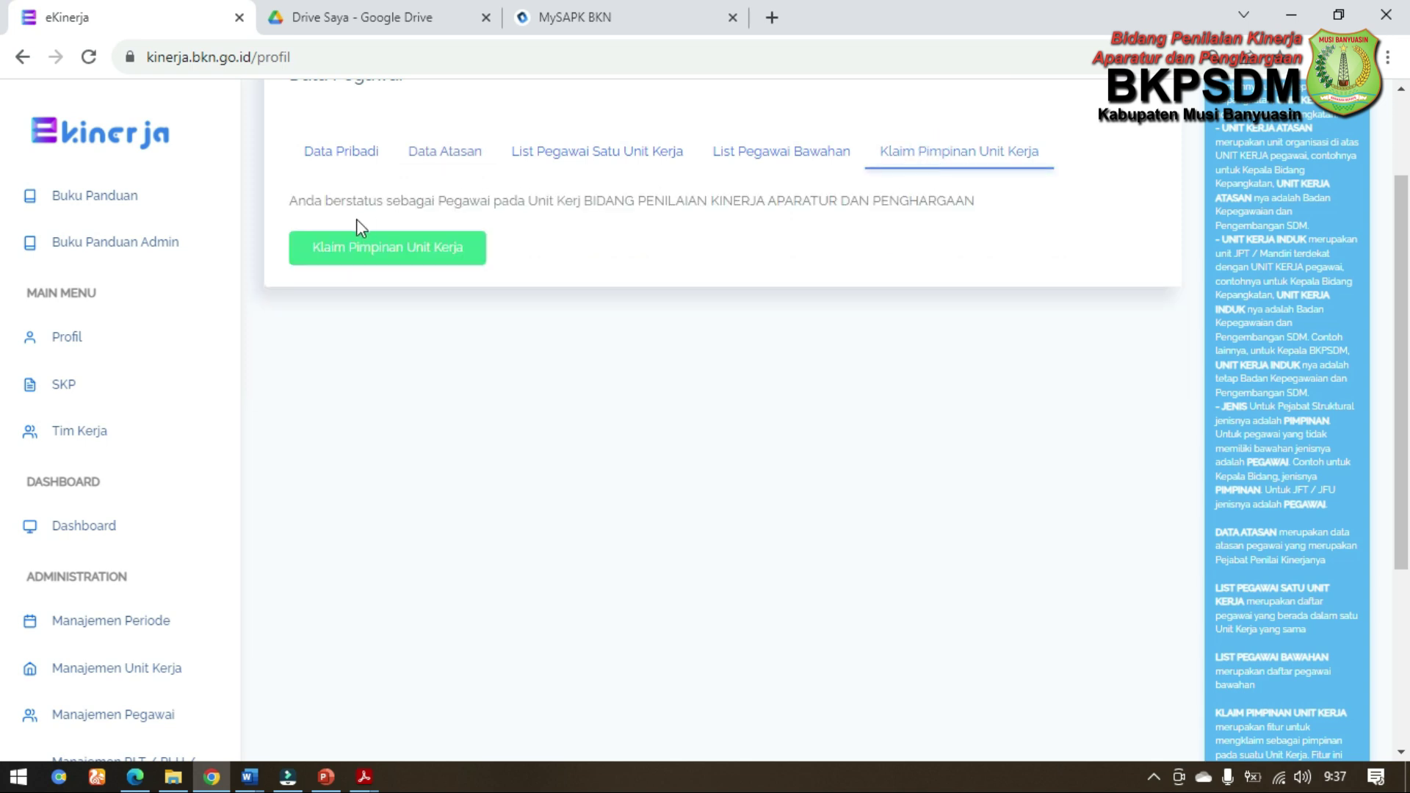
pyautogui.click(407, 248)
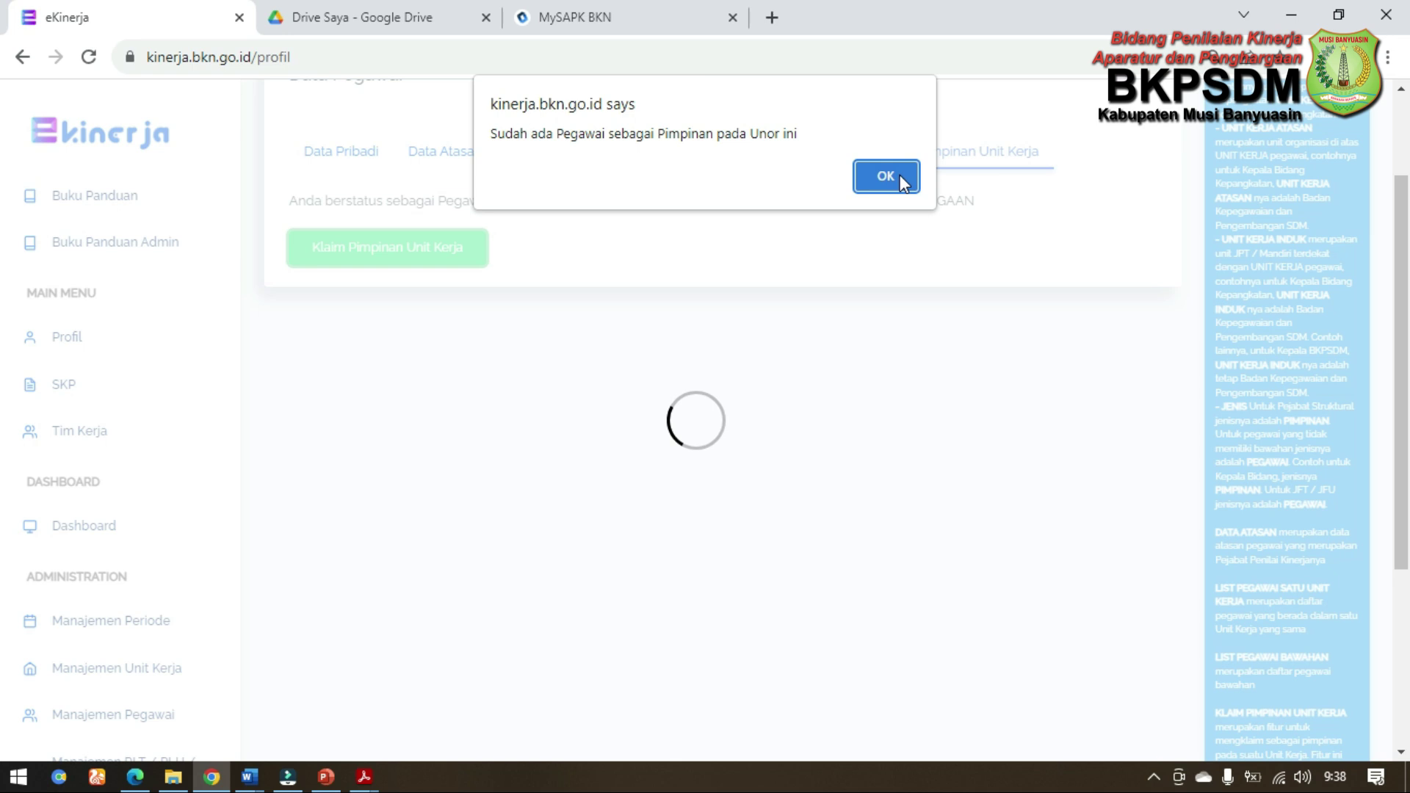
pyautogui.click(886, 177)
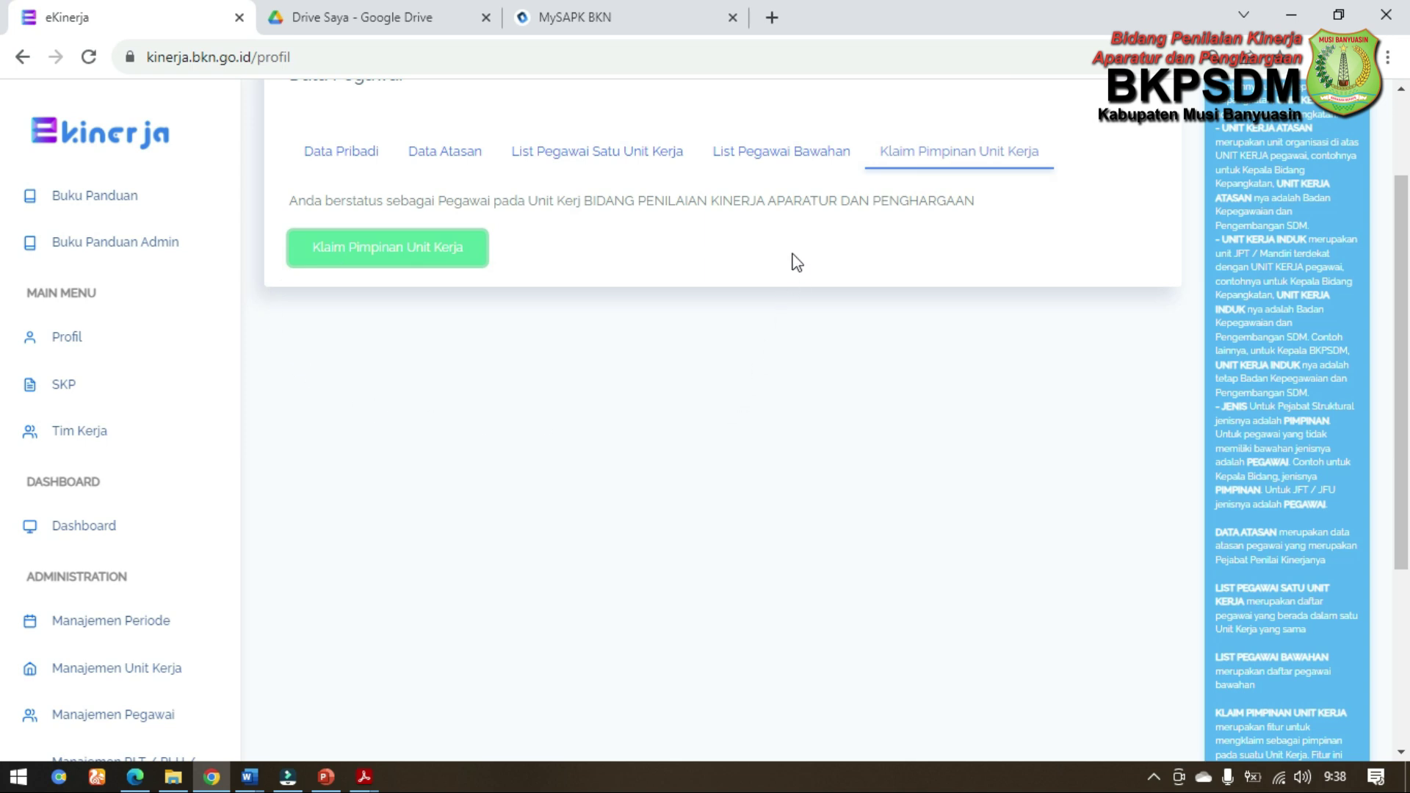
pyautogui.click(593, 158)
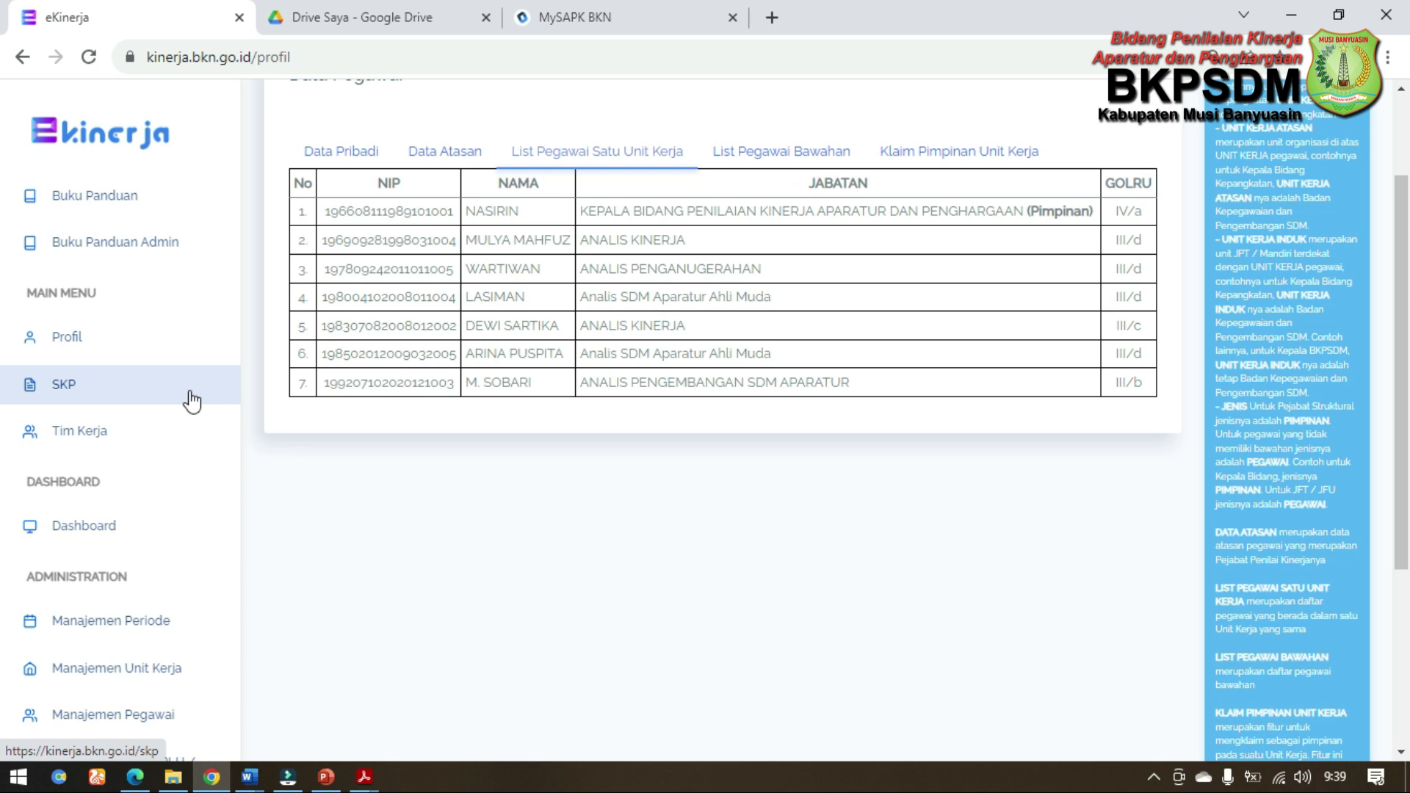
# Step: Start adding a new SKP period with 01/01/2023 as its Periode Awal
pyautogui.click(129, 382)
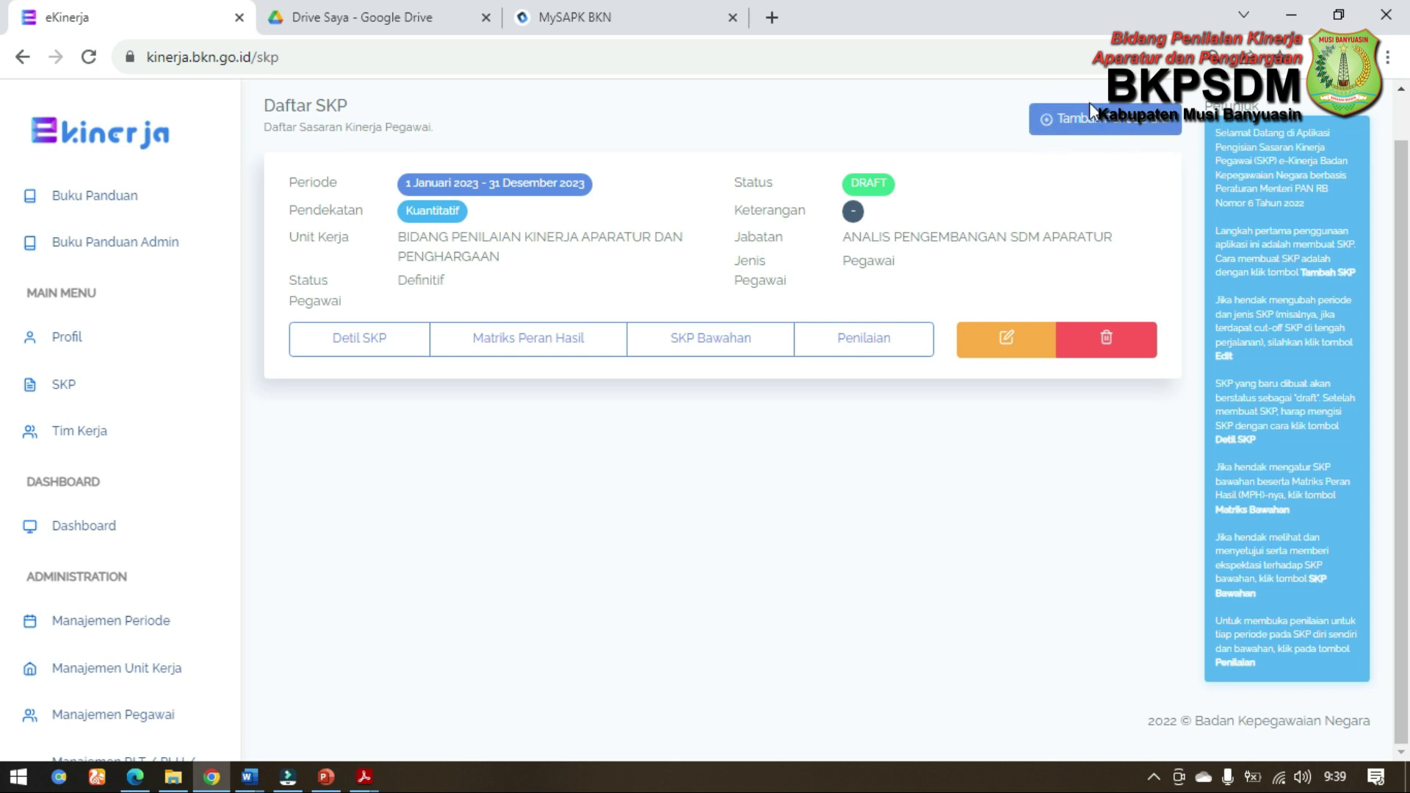
pyautogui.click(1118, 134)
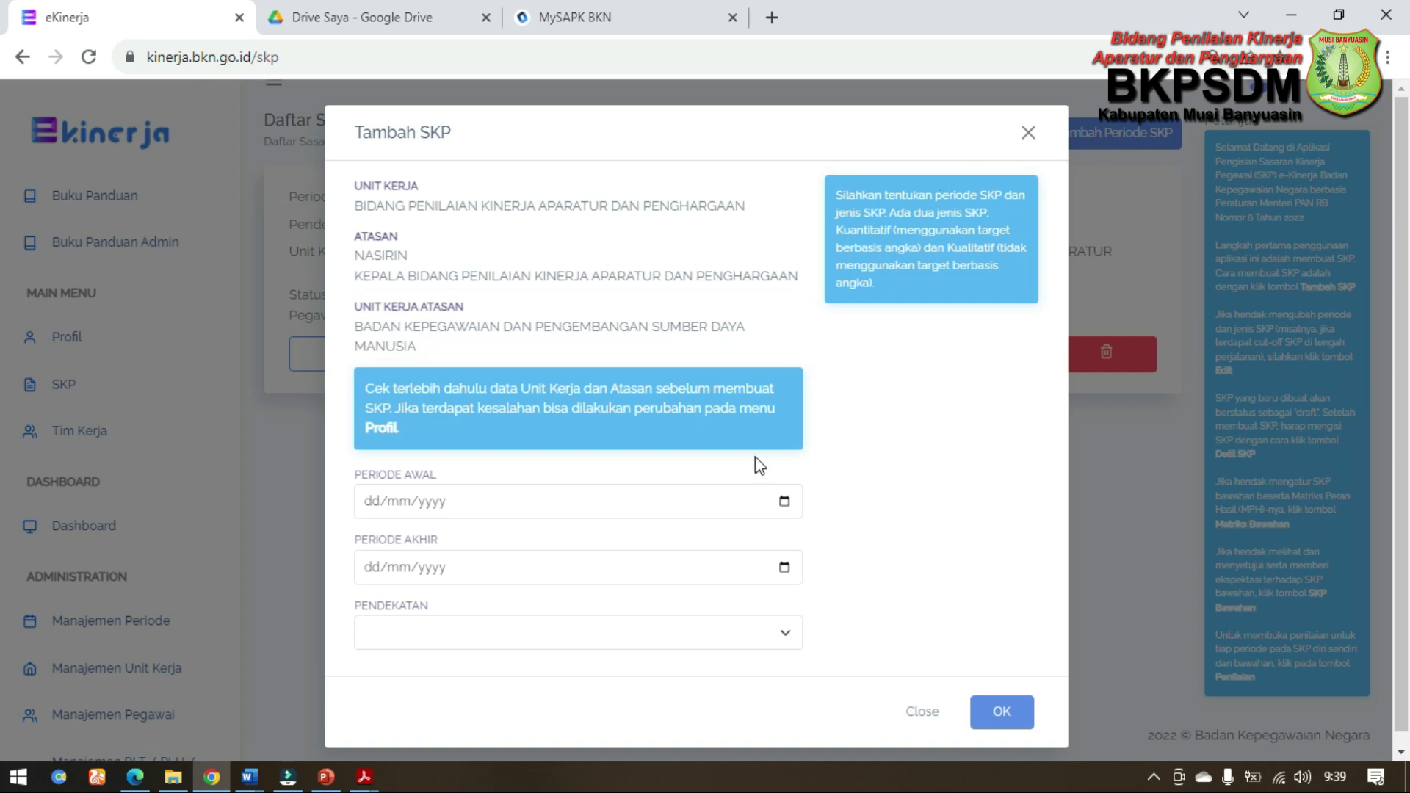
pyautogui.click(671, 504)
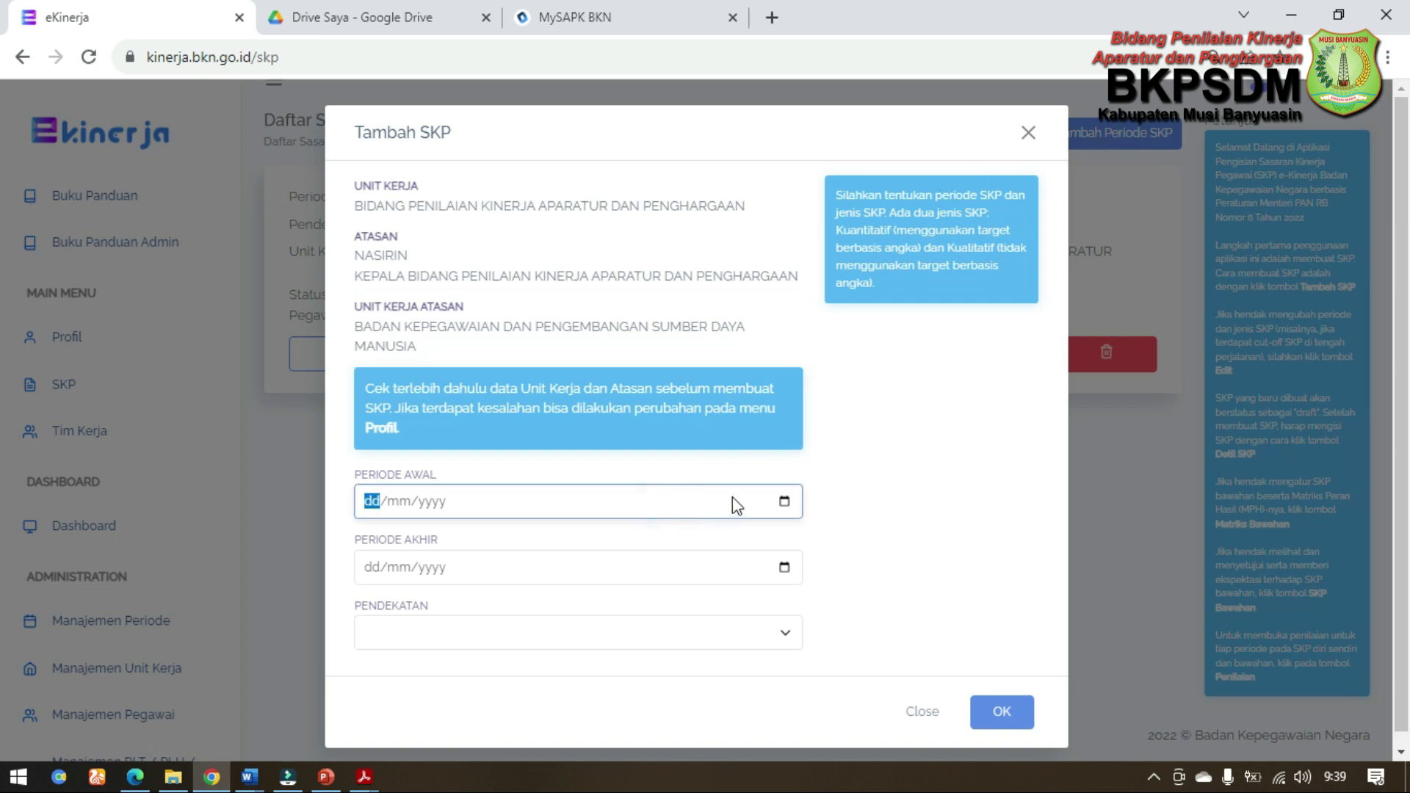
pyautogui.click(785, 501)
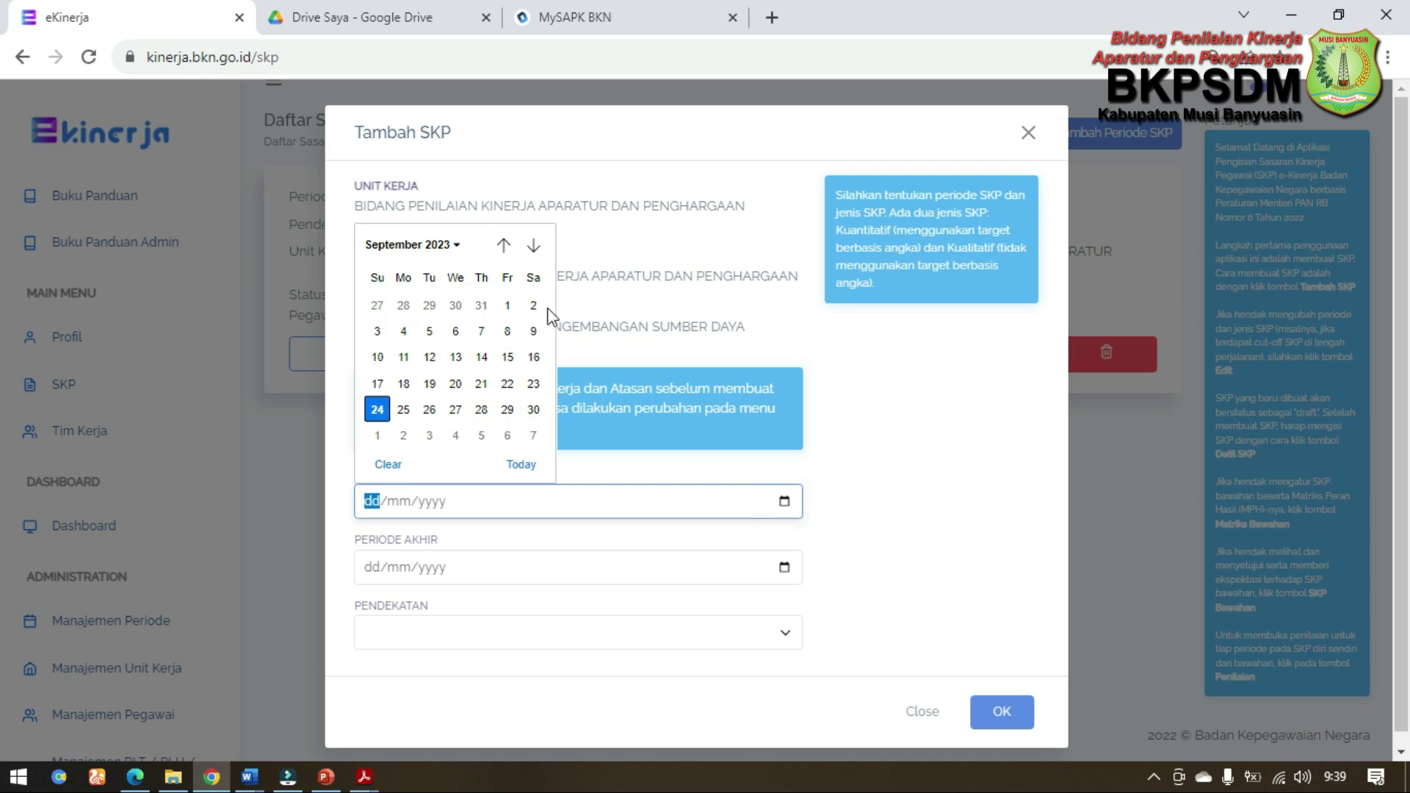
pyautogui.doubleClick(503, 244)
pyautogui.click(503, 245)
pyautogui.doubleClick(503, 245)
pyautogui.click(503, 245)
pyautogui.click(503, 245)
pyautogui.click(503, 244)
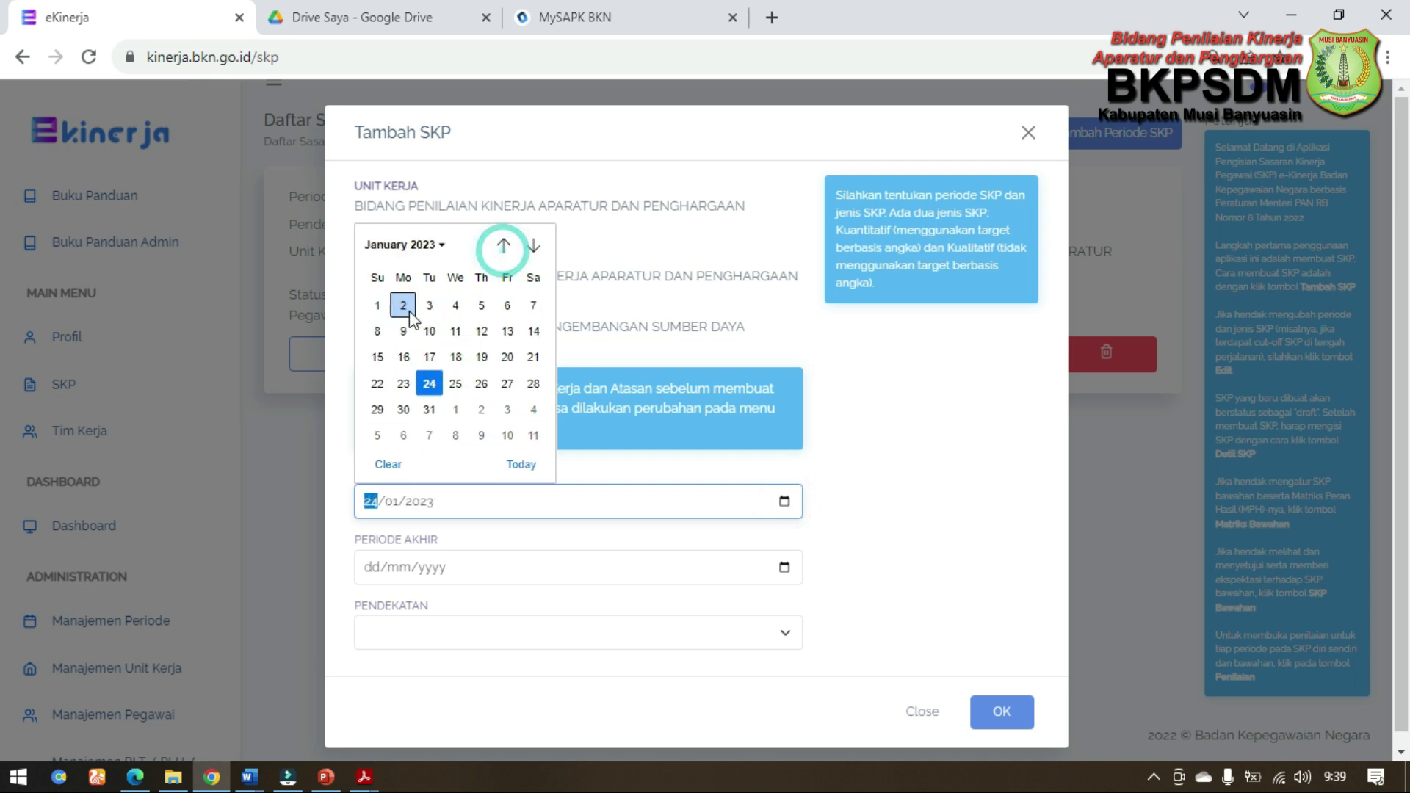
pyautogui.click(377, 304)
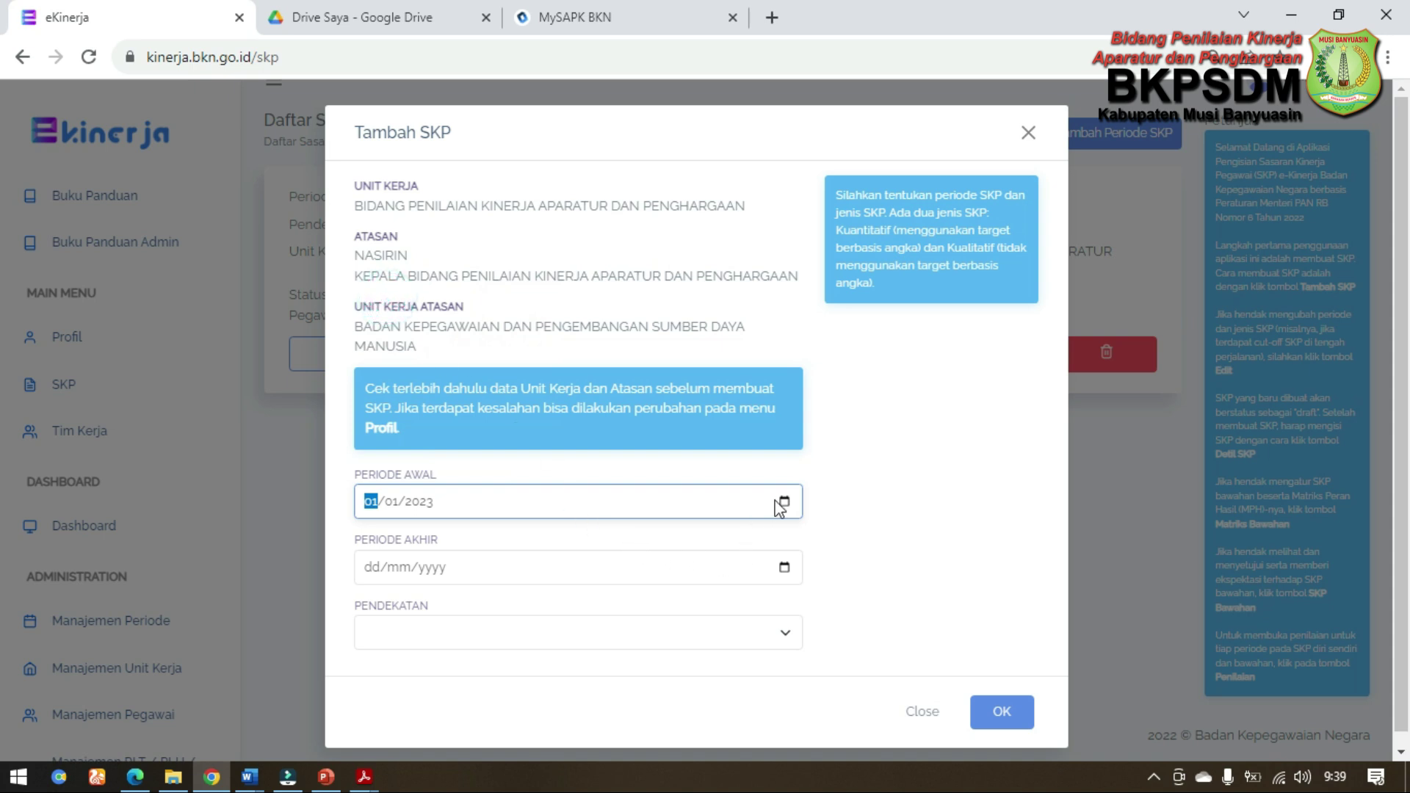
# Step: Set the Periode Akhir of the new SKP to 31/12/2023
pyautogui.click(783, 567)
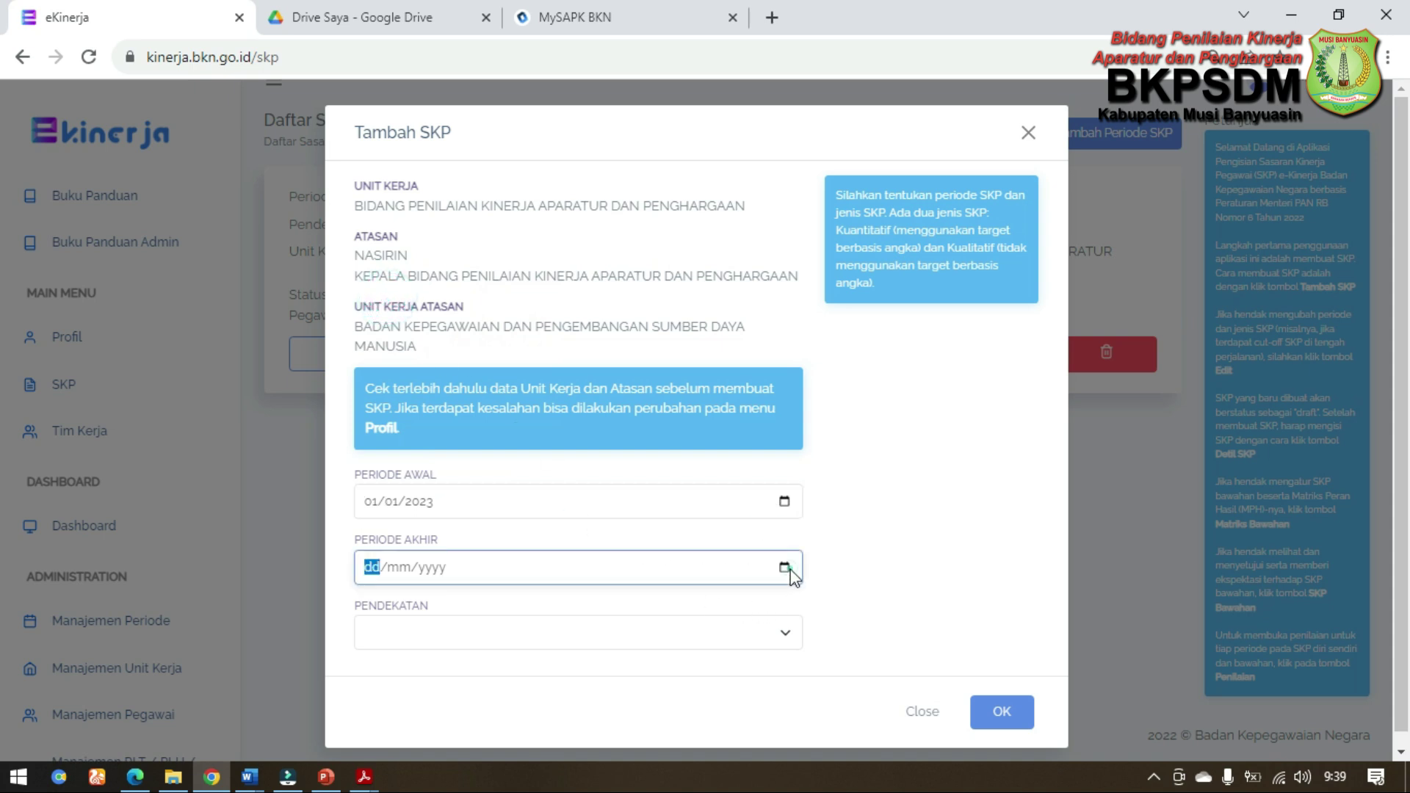
pyautogui.click(536, 312)
pyautogui.click(534, 311)
pyautogui.click(534, 311)
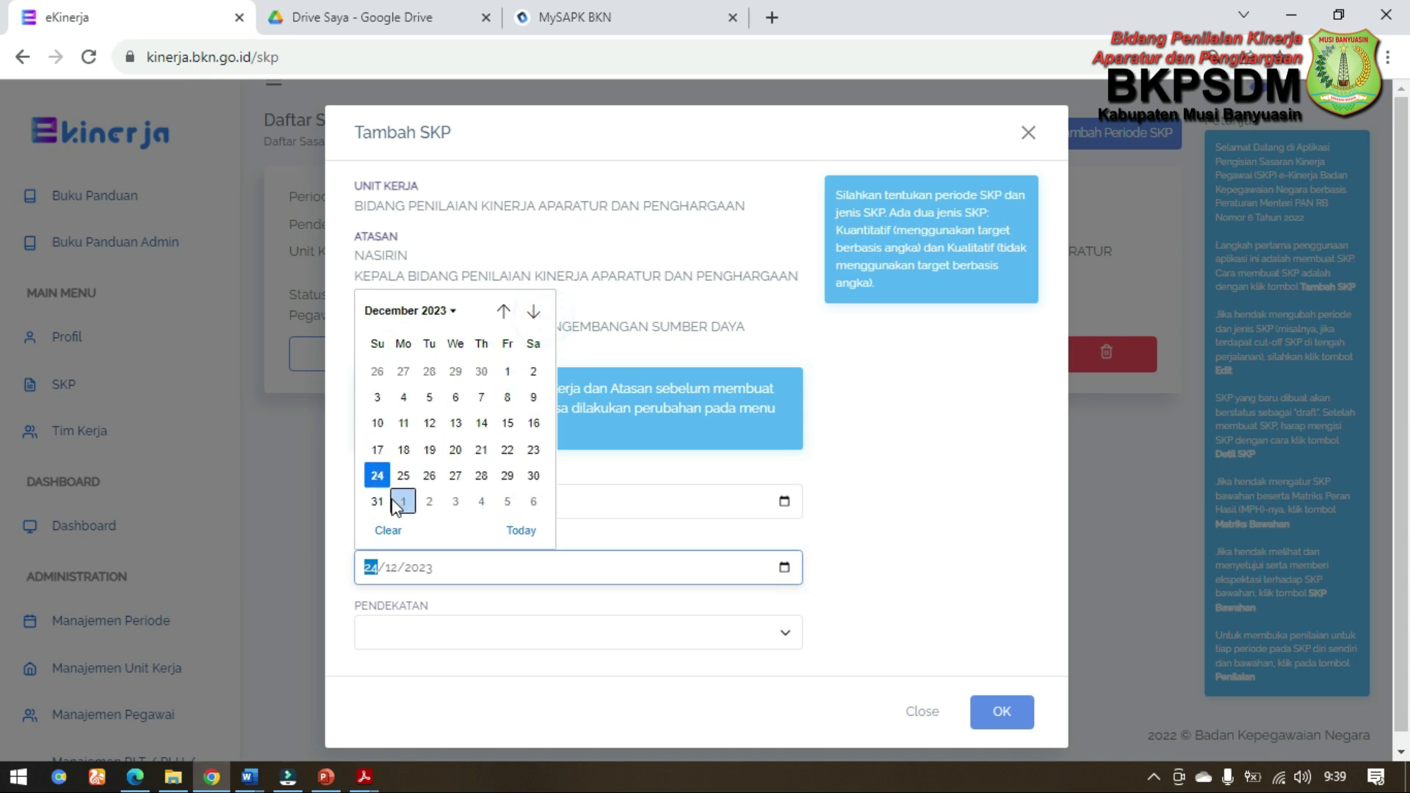
pyautogui.click(377, 503)
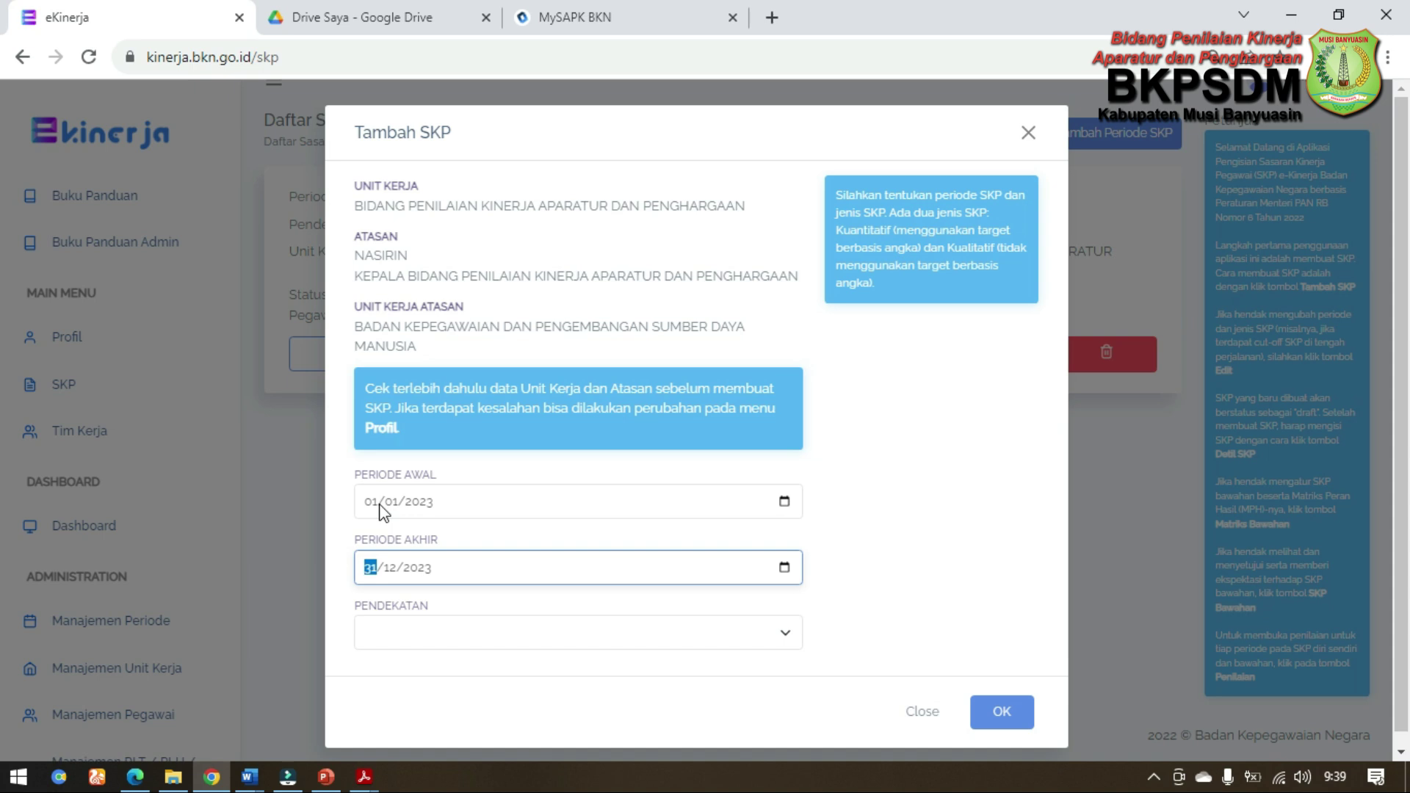
# Step: Choose Kuantitatif as the Pendekatan, close the new SKP form without saving, and check the existing 2023 SKP's edit form
pyautogui.click(775, 646)
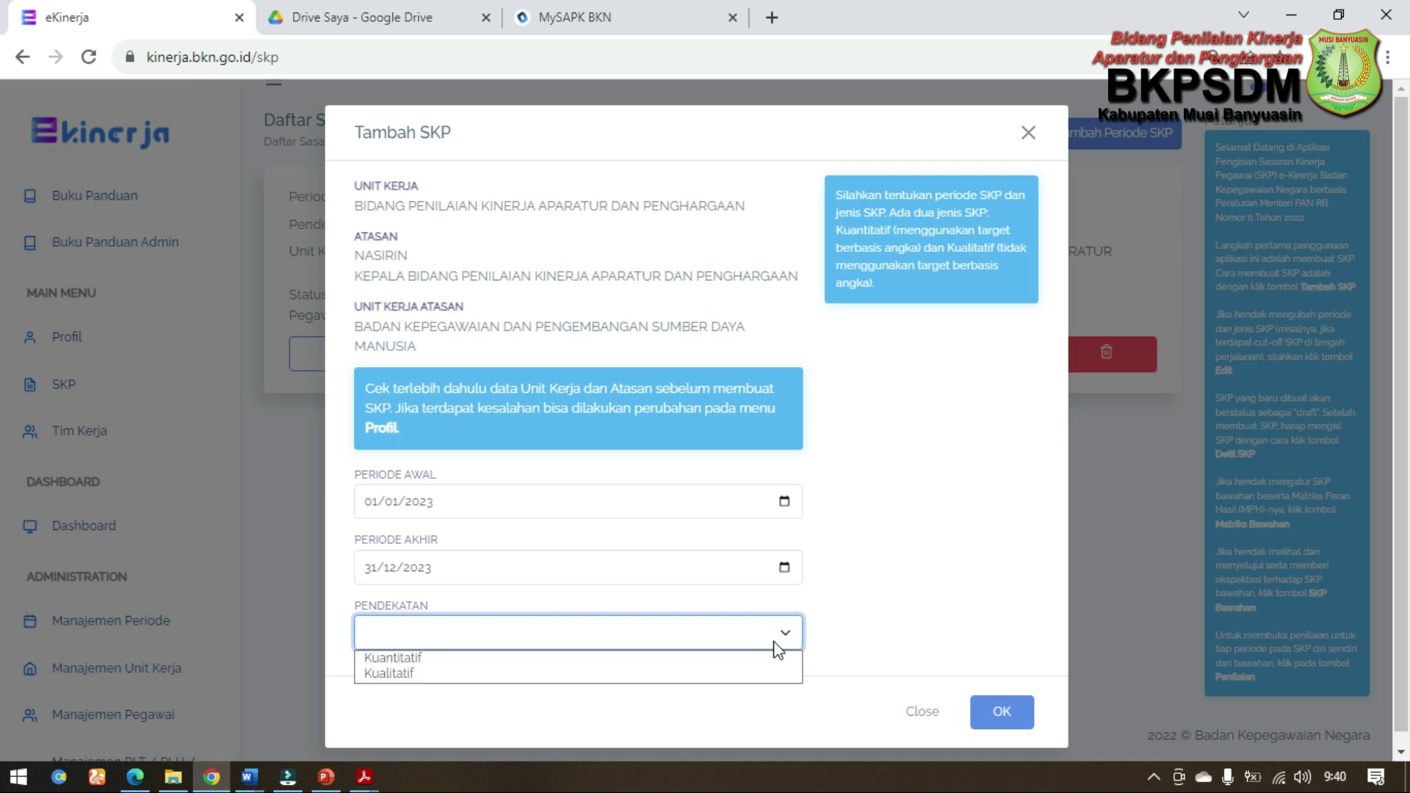
pyautogui.click(653, 657)
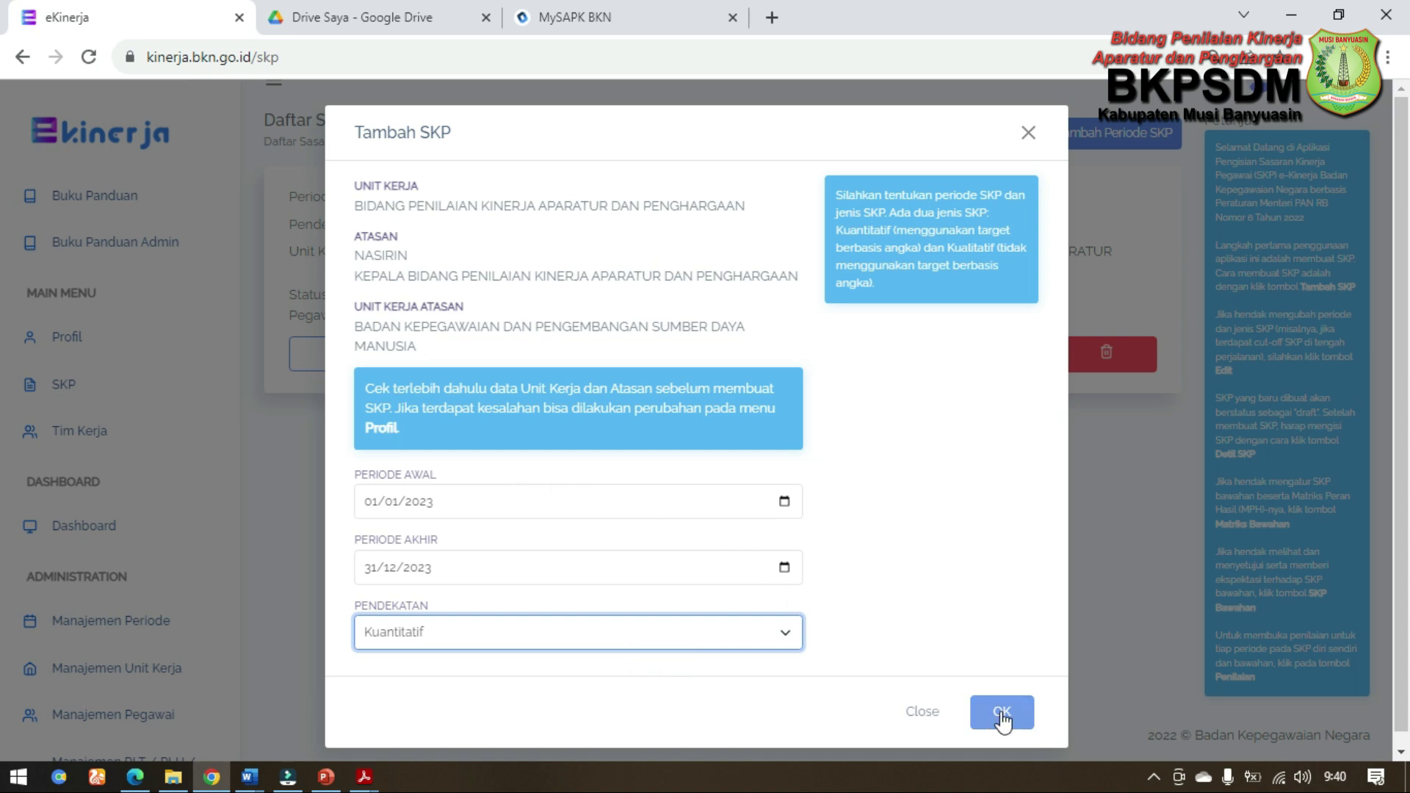
pyautogui.click(936, 725)
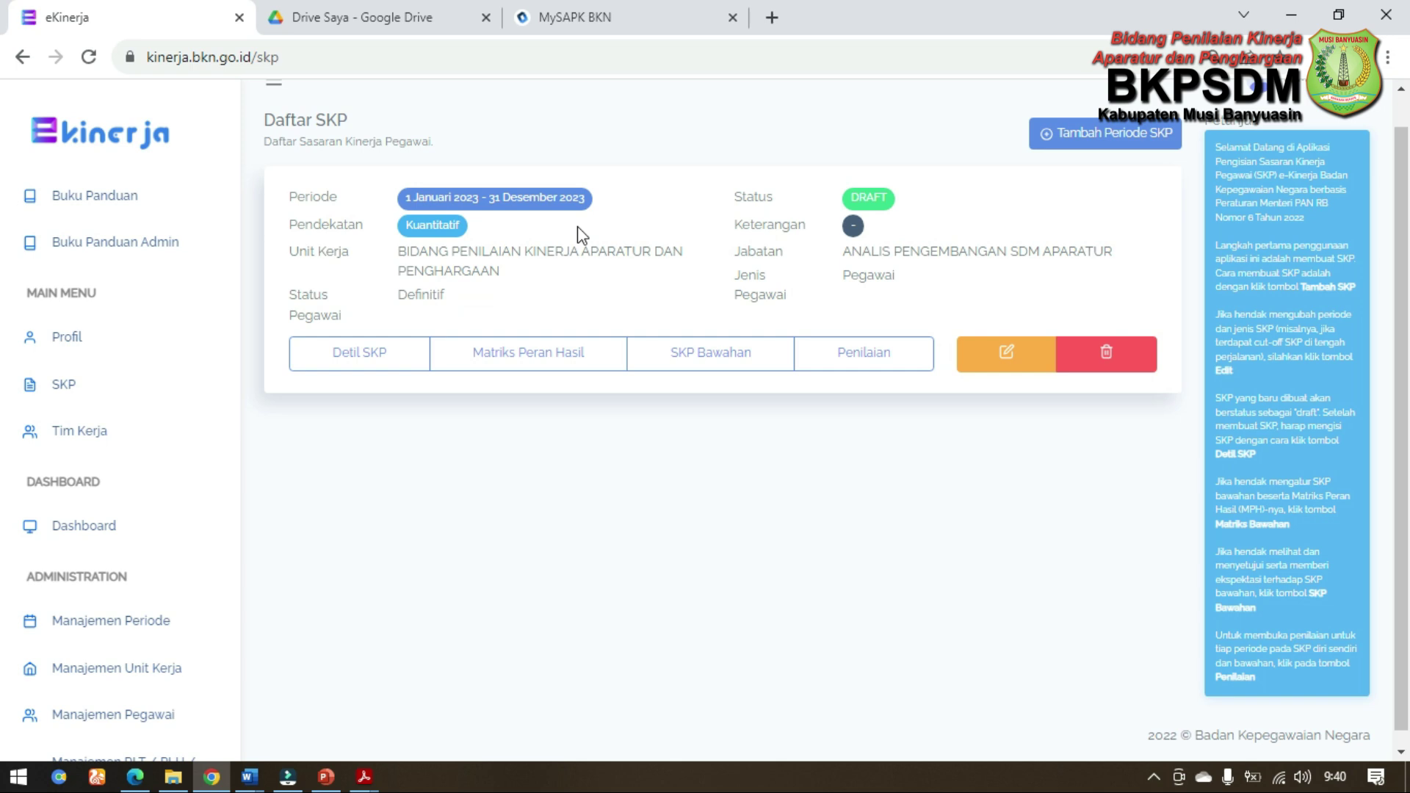
pyautogui.click(1007, 356)
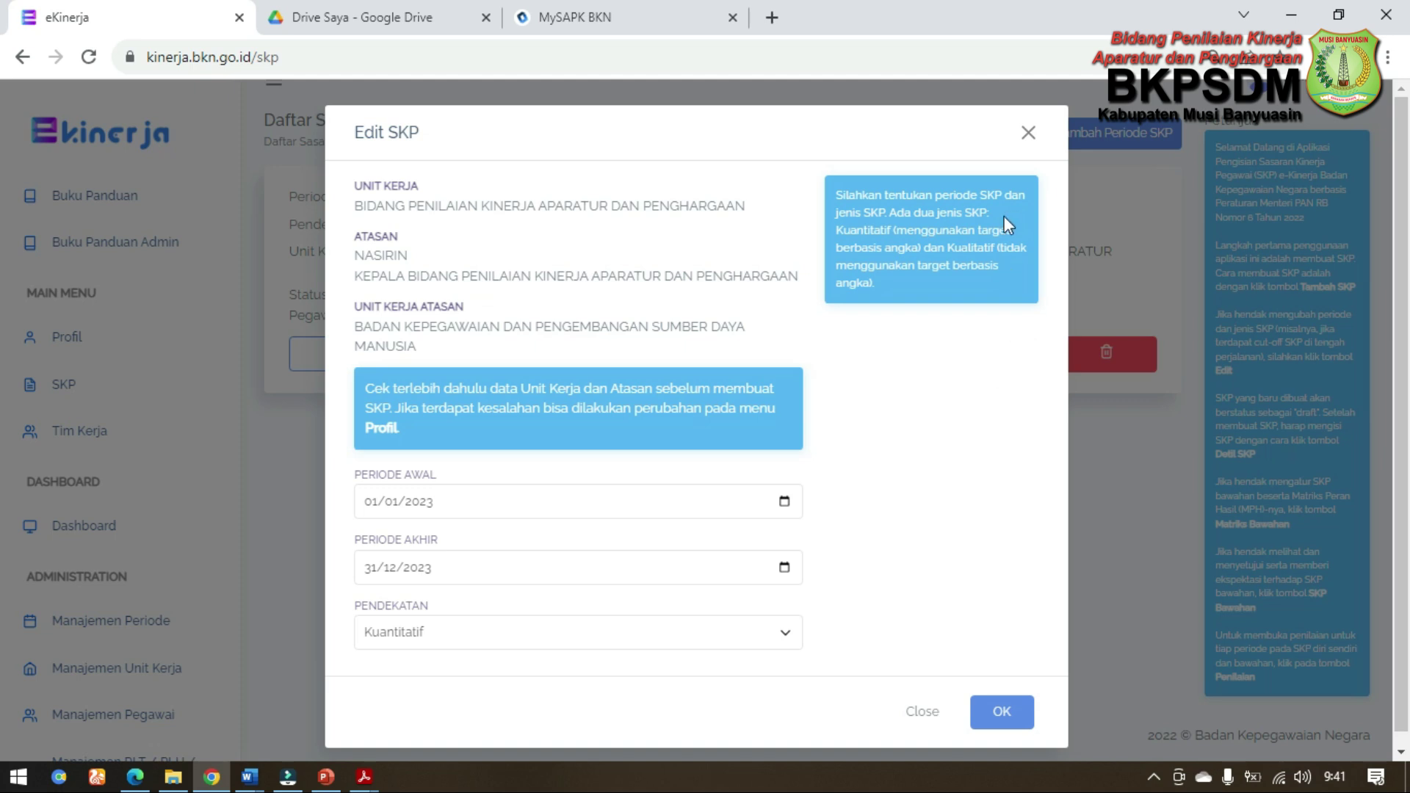
pyautogui.click(1029, 134)
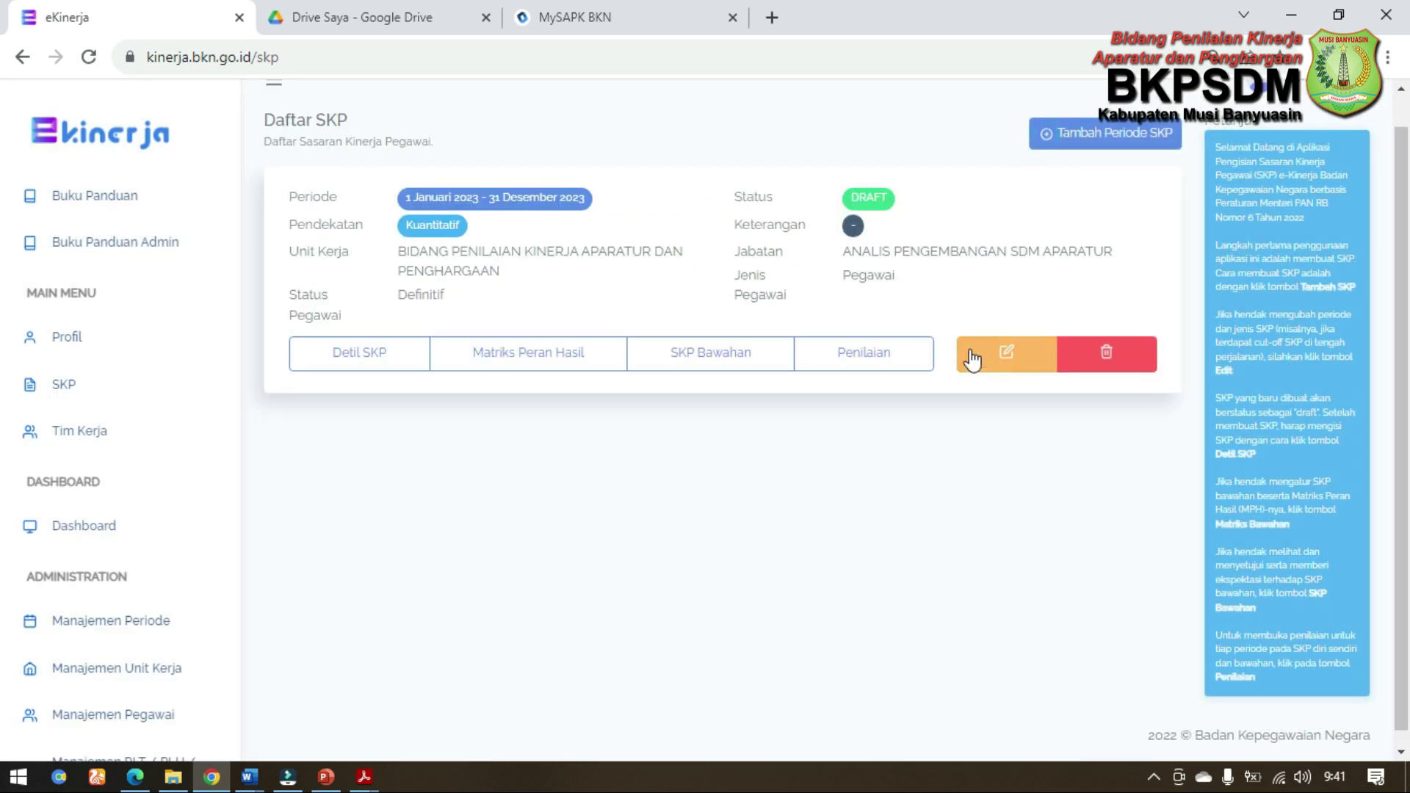
# Step: Open the details of the 1 Januari 2023 - 31 Desember 2023 SKP and review the employee and appraiser data
pyautogui.click(393, 373)
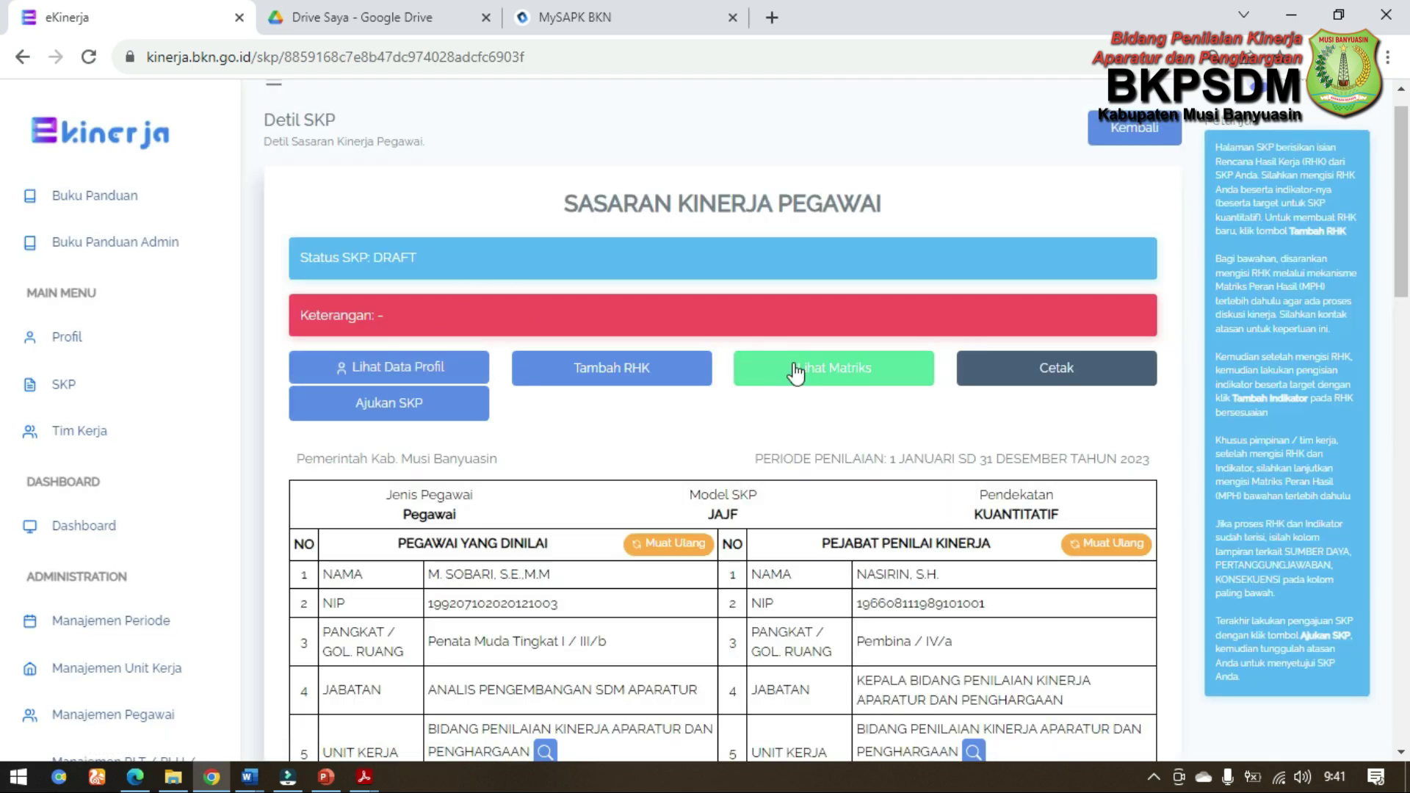
pyautogui.scroll(-2, 793, 363)
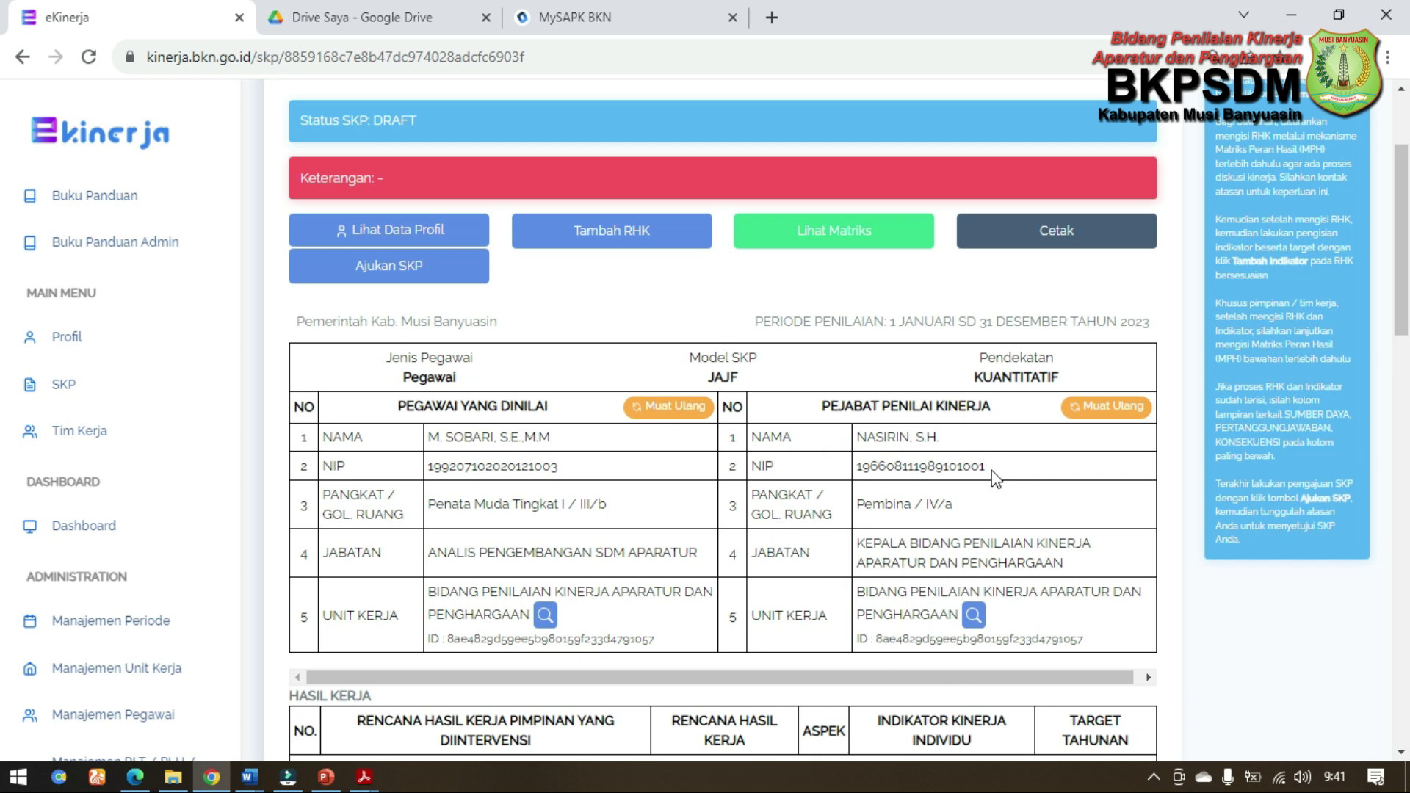
pyautogui.scroll(-3, 991, 470)
pyautogui.scroll(5, 778, 389)
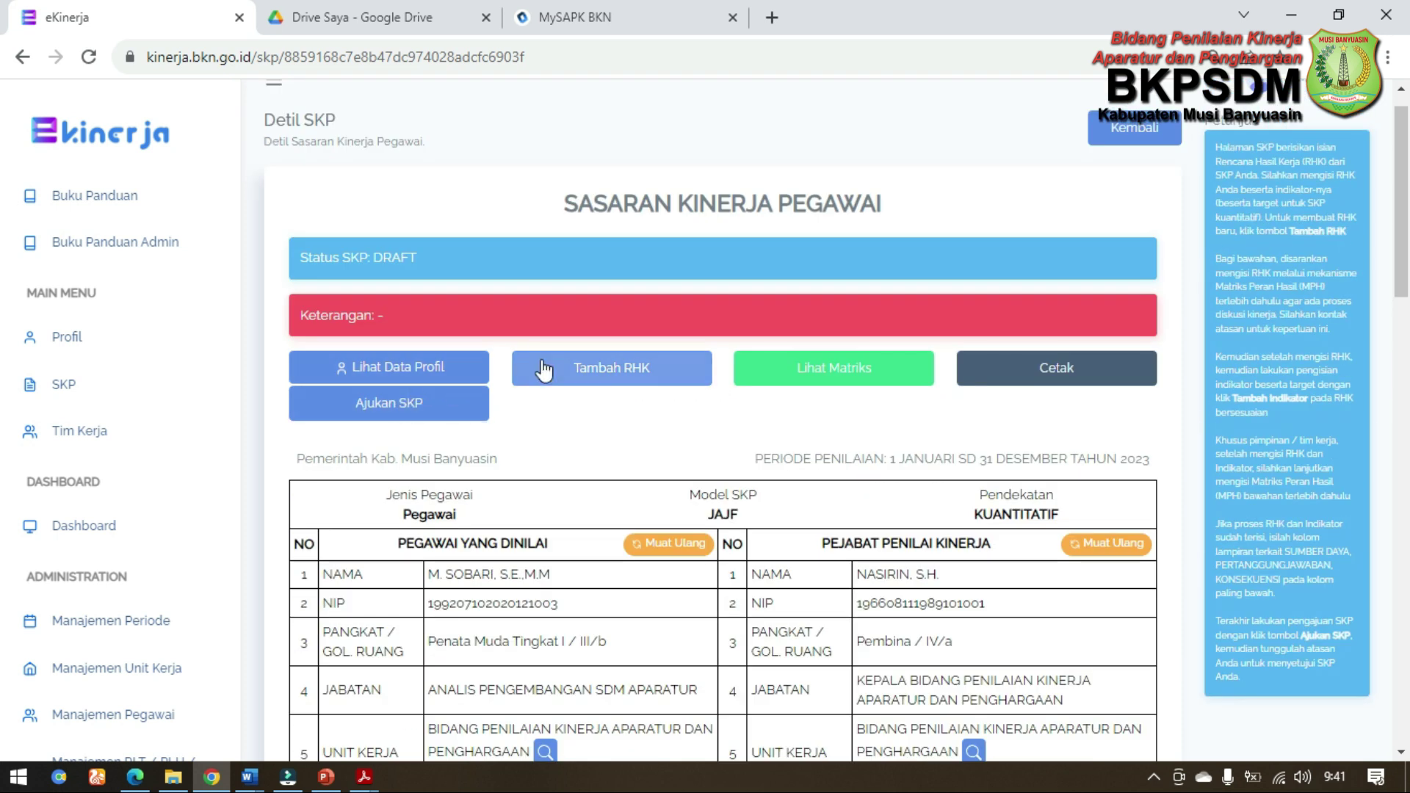
# Step: Start adding an RHK to the SKP and consult the work plan table in Form Bantu Ekinerja BKN.docx in Word
pyautogui.click(600, 375)
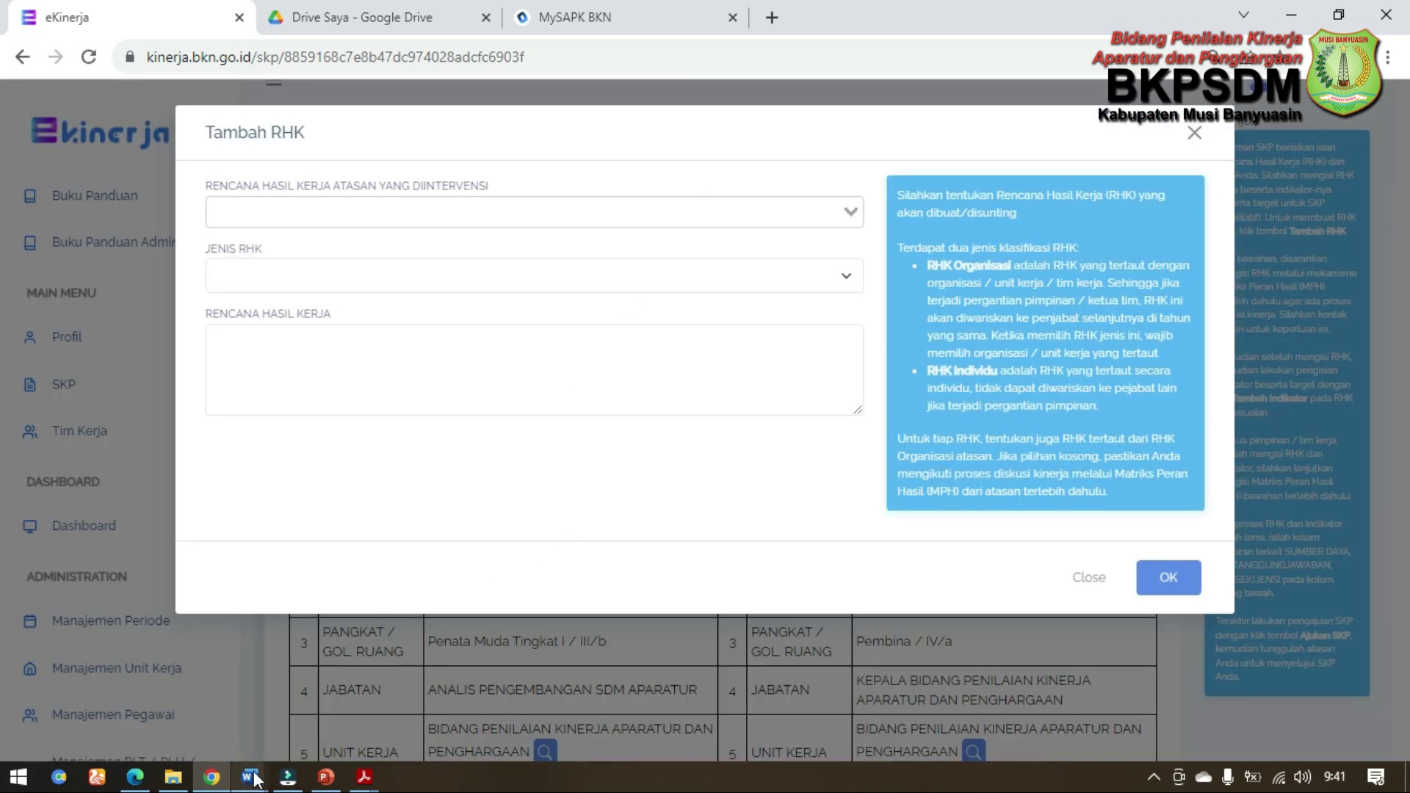
pyautogui.moveTo(254, 771)
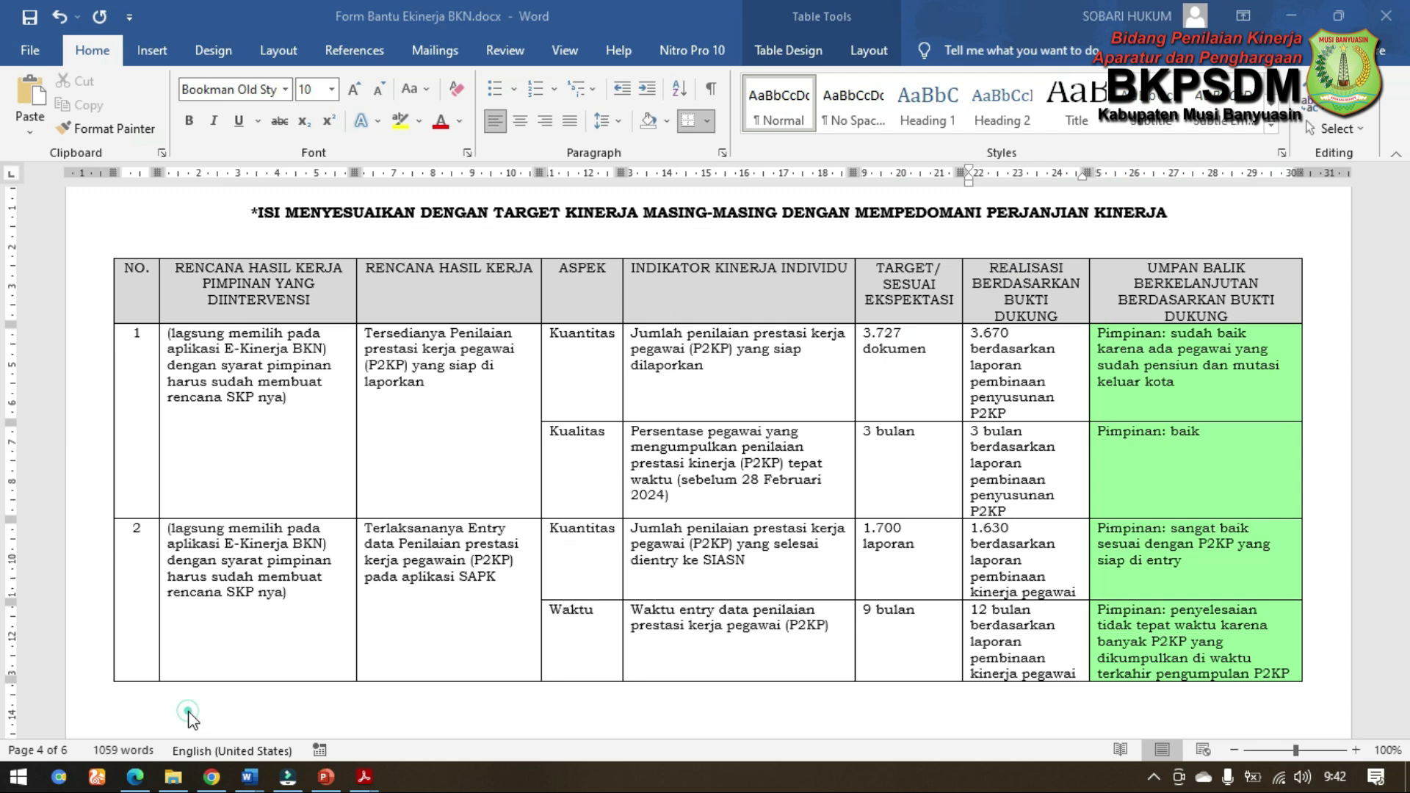
pyautogui.click(188, 711)
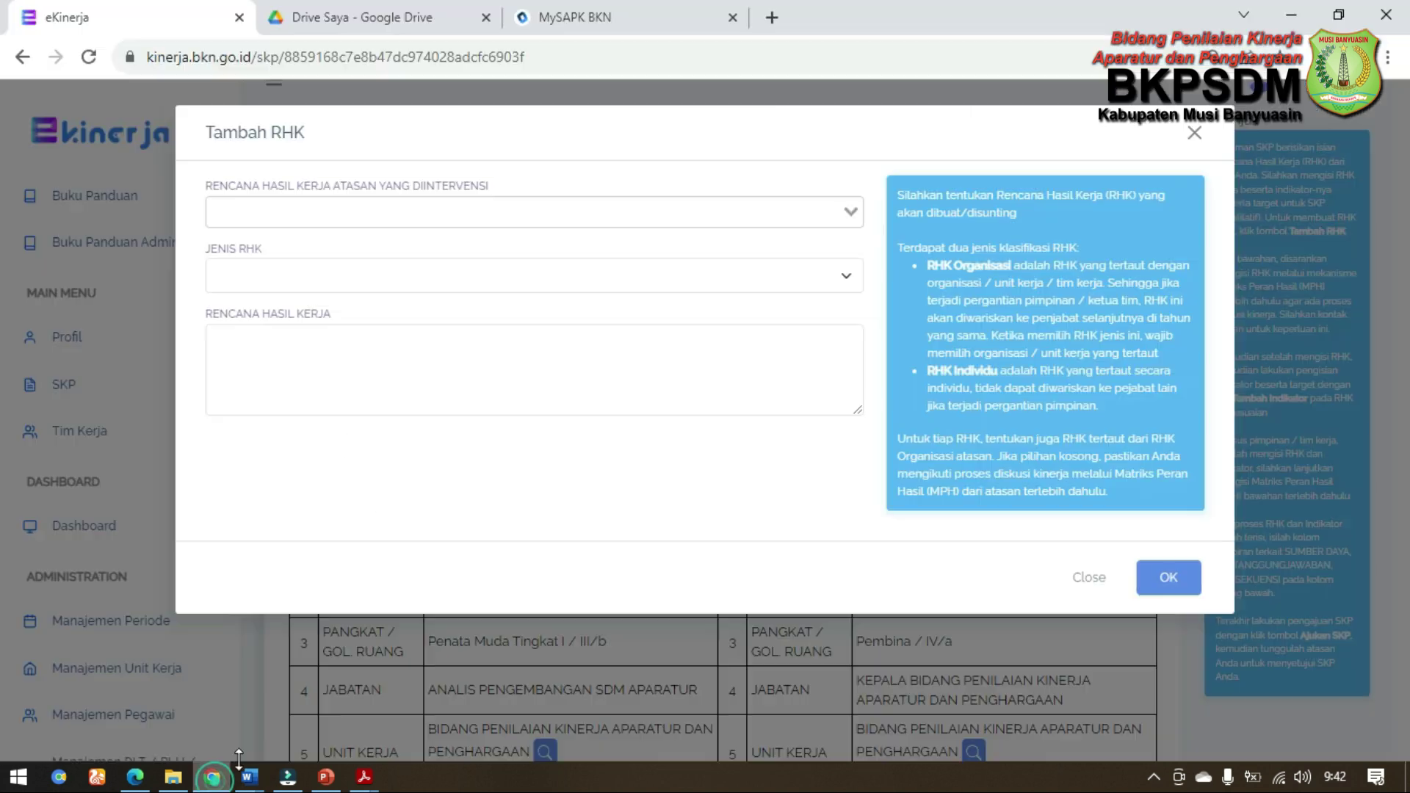
# Step: Back in eKinerja, select Terlaksananya Penilaian dan Evaluasi Kinerja Aparatur as the supervisor's RHK and set Jenis RHK to Utama
pyautogui.click(212, 777)
pyautogui.click(560, 206)
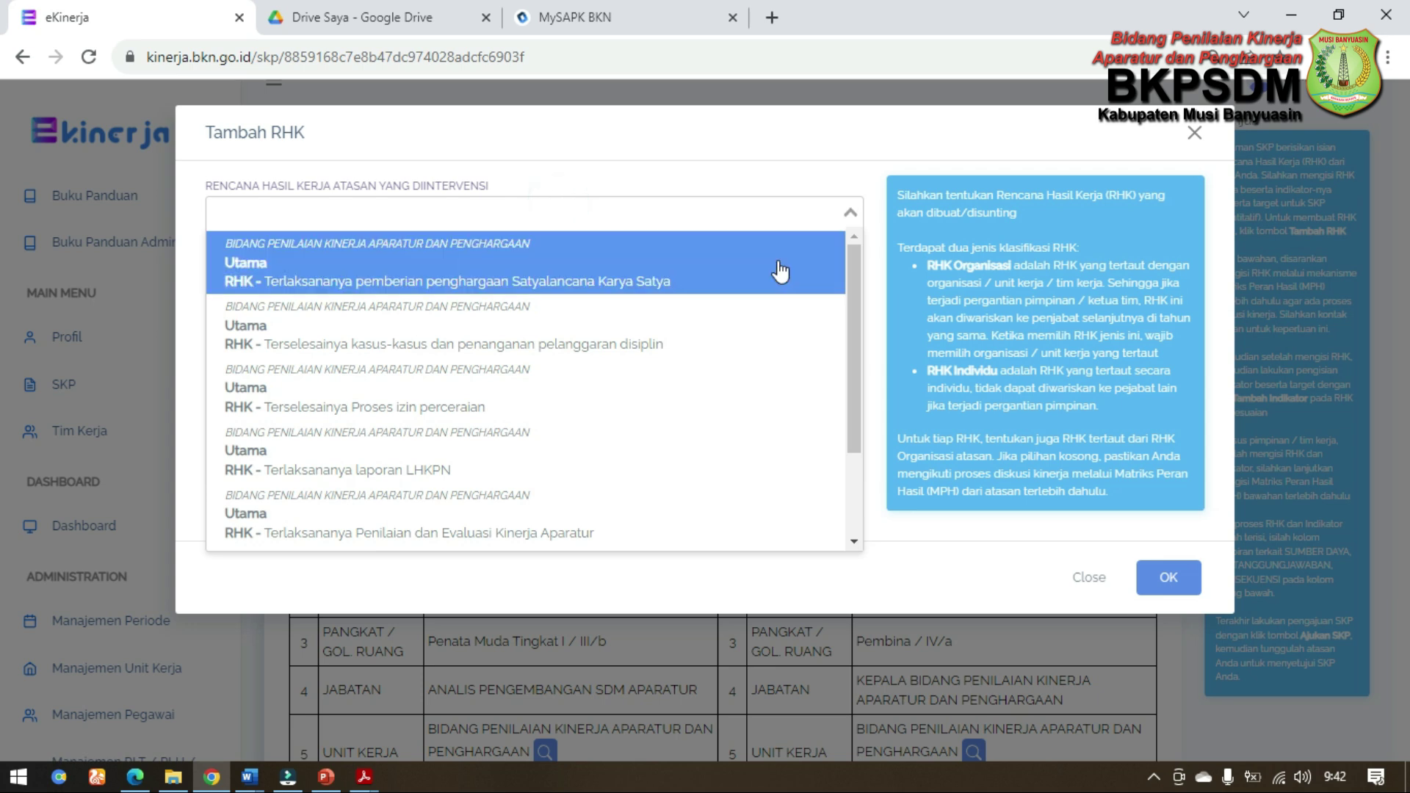
pyautogui.scroll(-1, 850, 294)
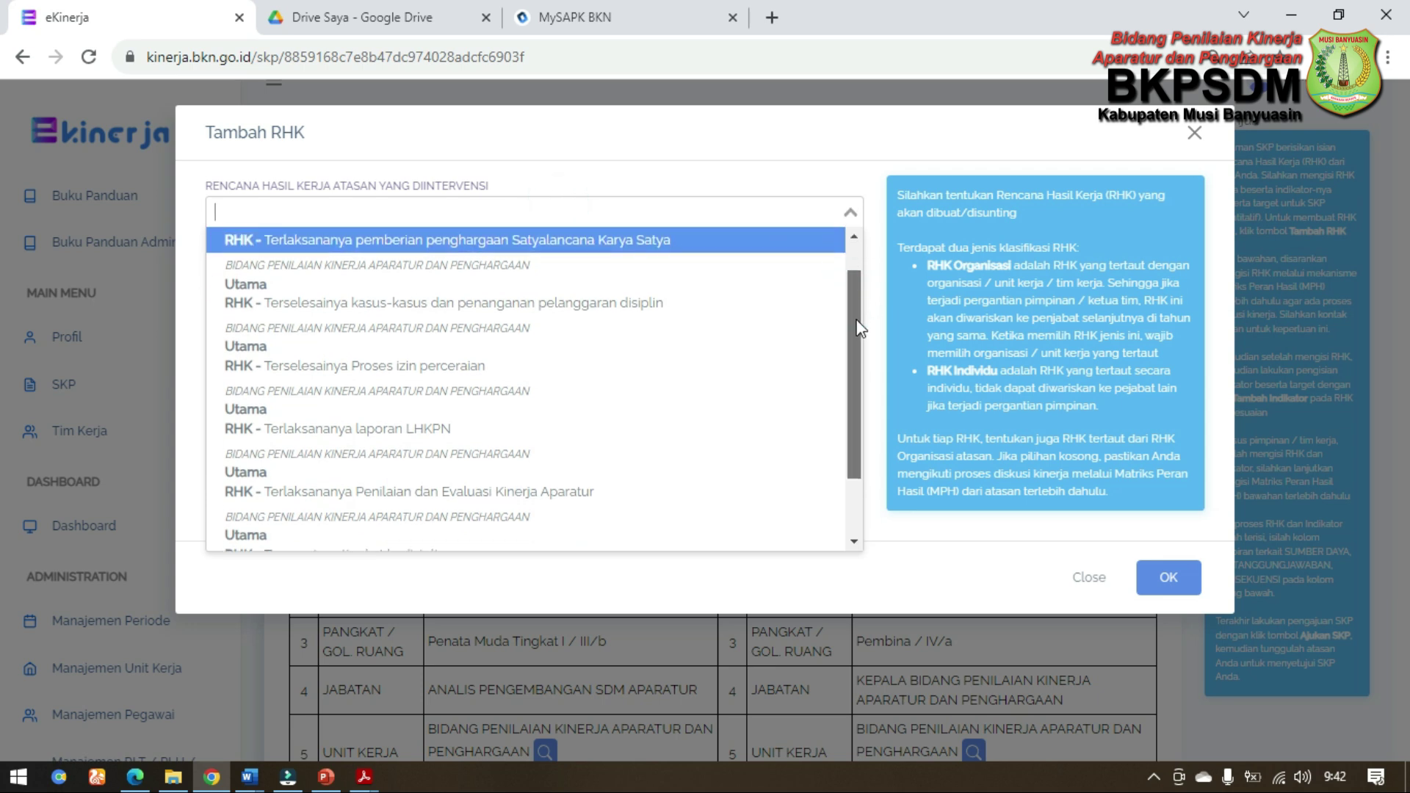
pyautogui.moveTo(849, 320); pyautogui.dragTo(843, 285)
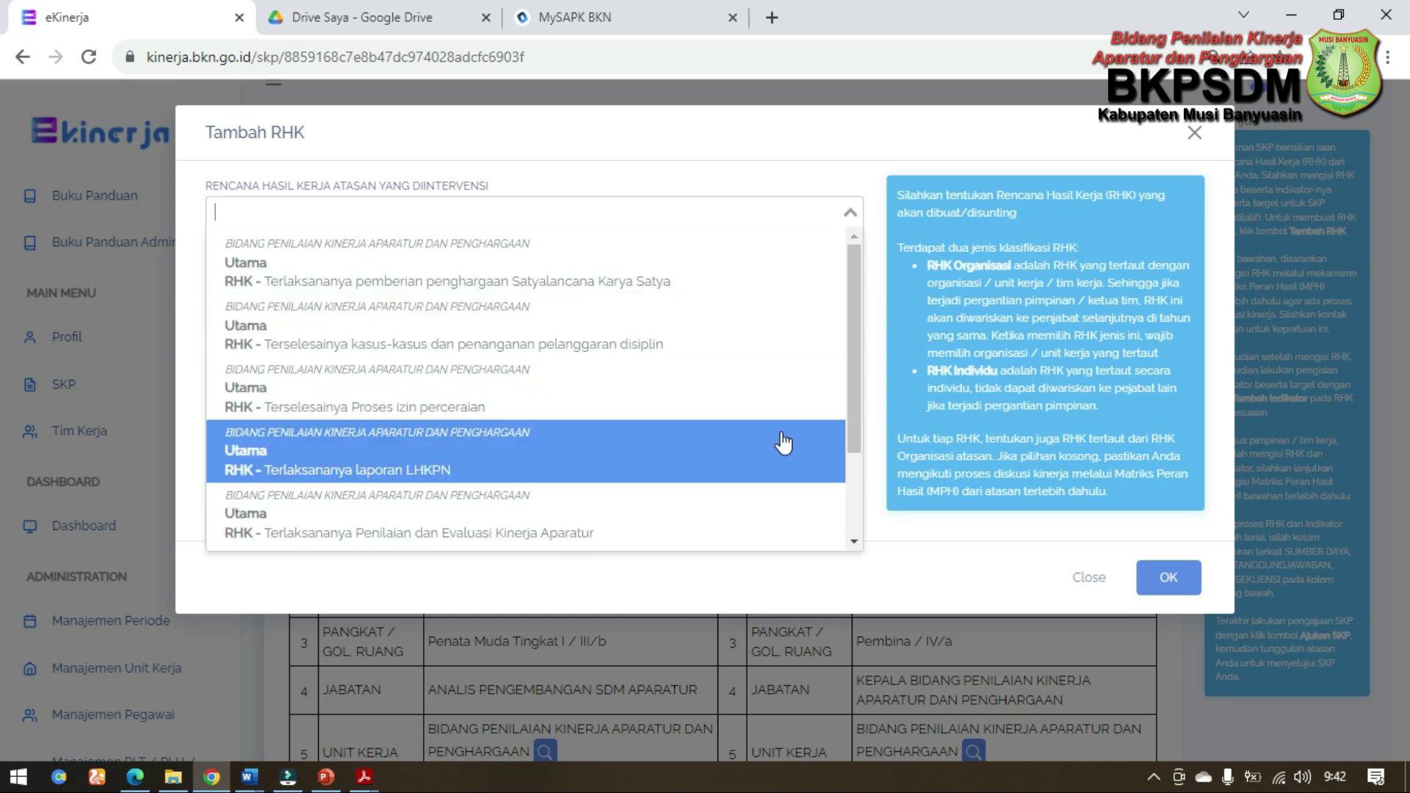
pyautogui.moveTo(862, 388)
pyautogui.mouseDown()
pyautogui.moveTo(856, 478)
pyautogui.moveTo(851, 387)
pyautogui.mouseUp()
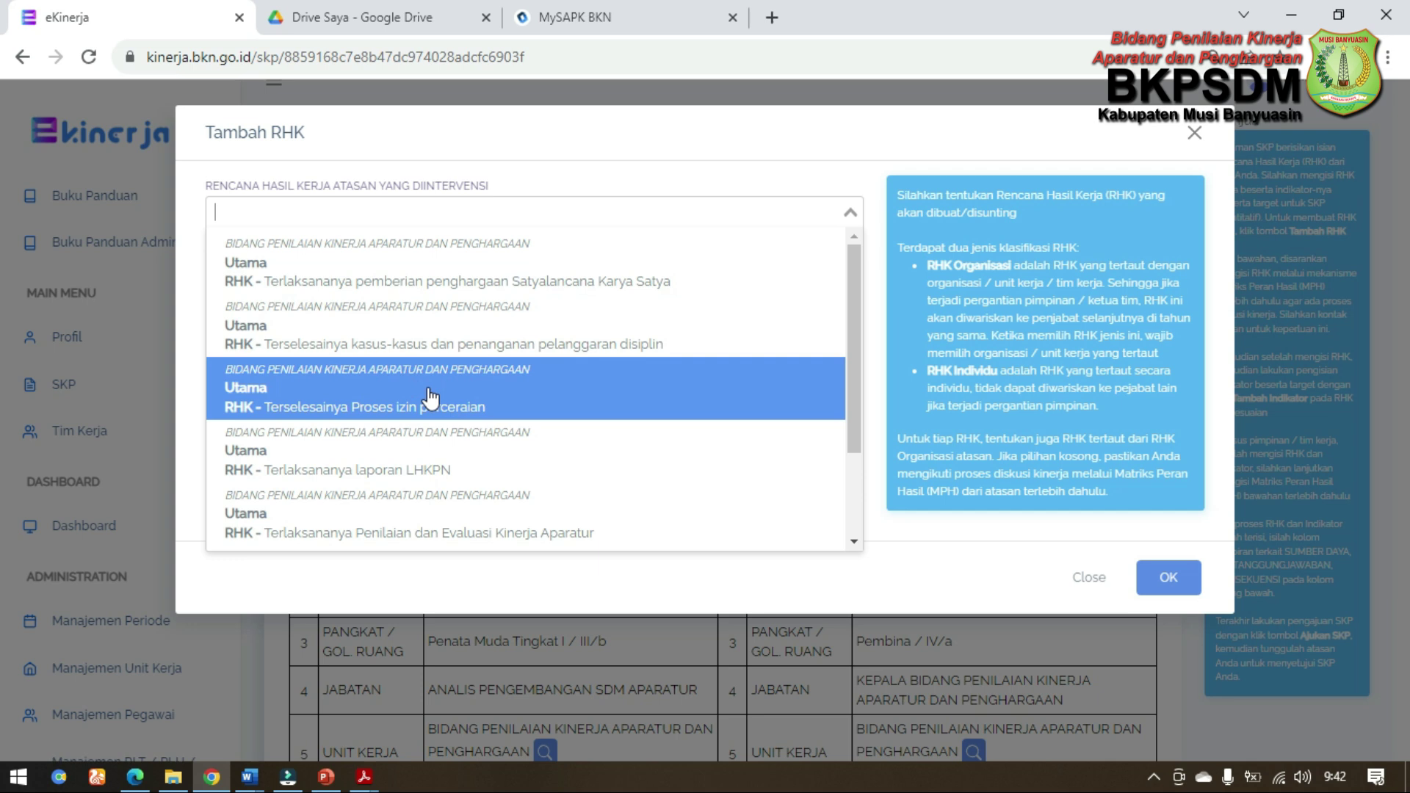
pyautogui.moveTo(861, 302); pyautogui.dragTo(588, 224)
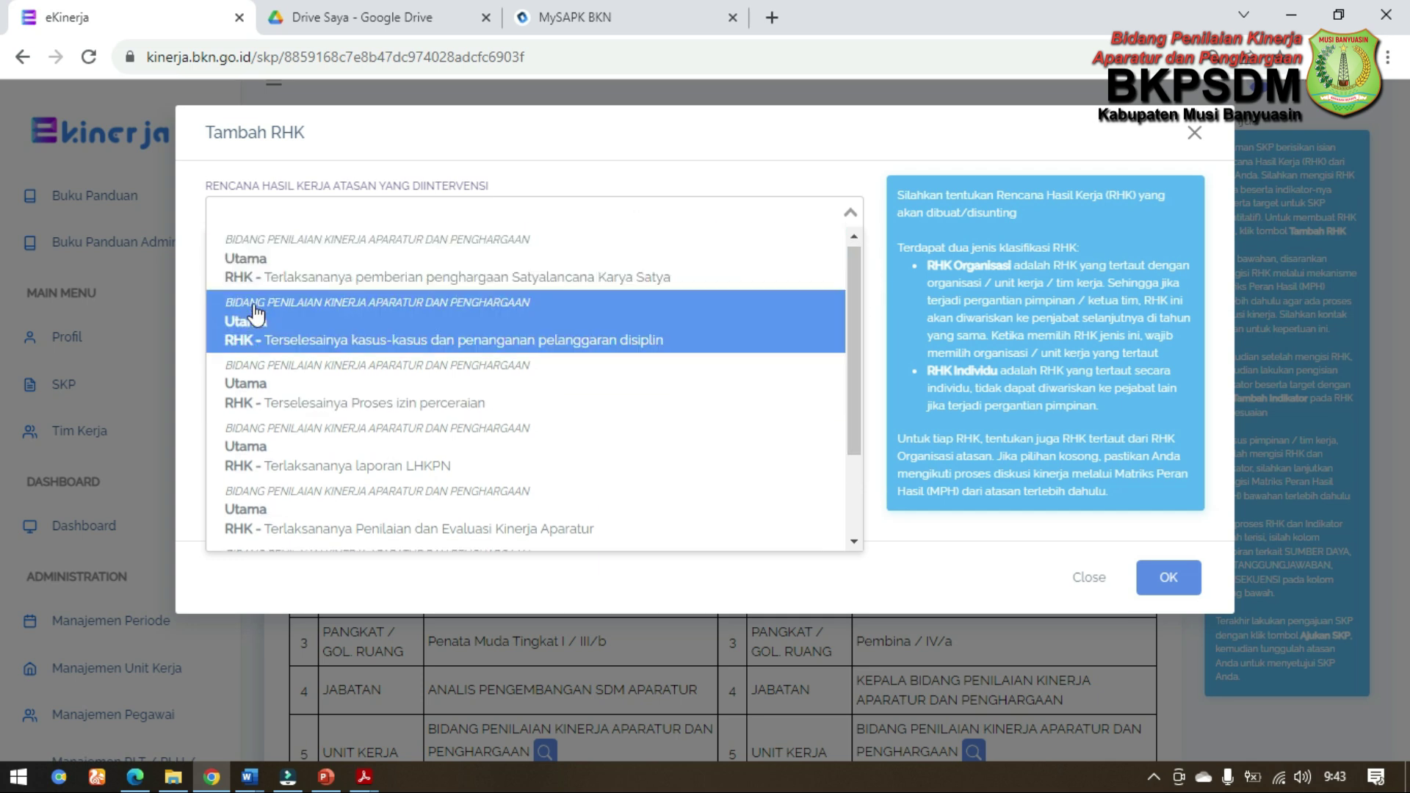
pyautogui.moveTo(856, 335); pyautogui.dragTo(847, 429)
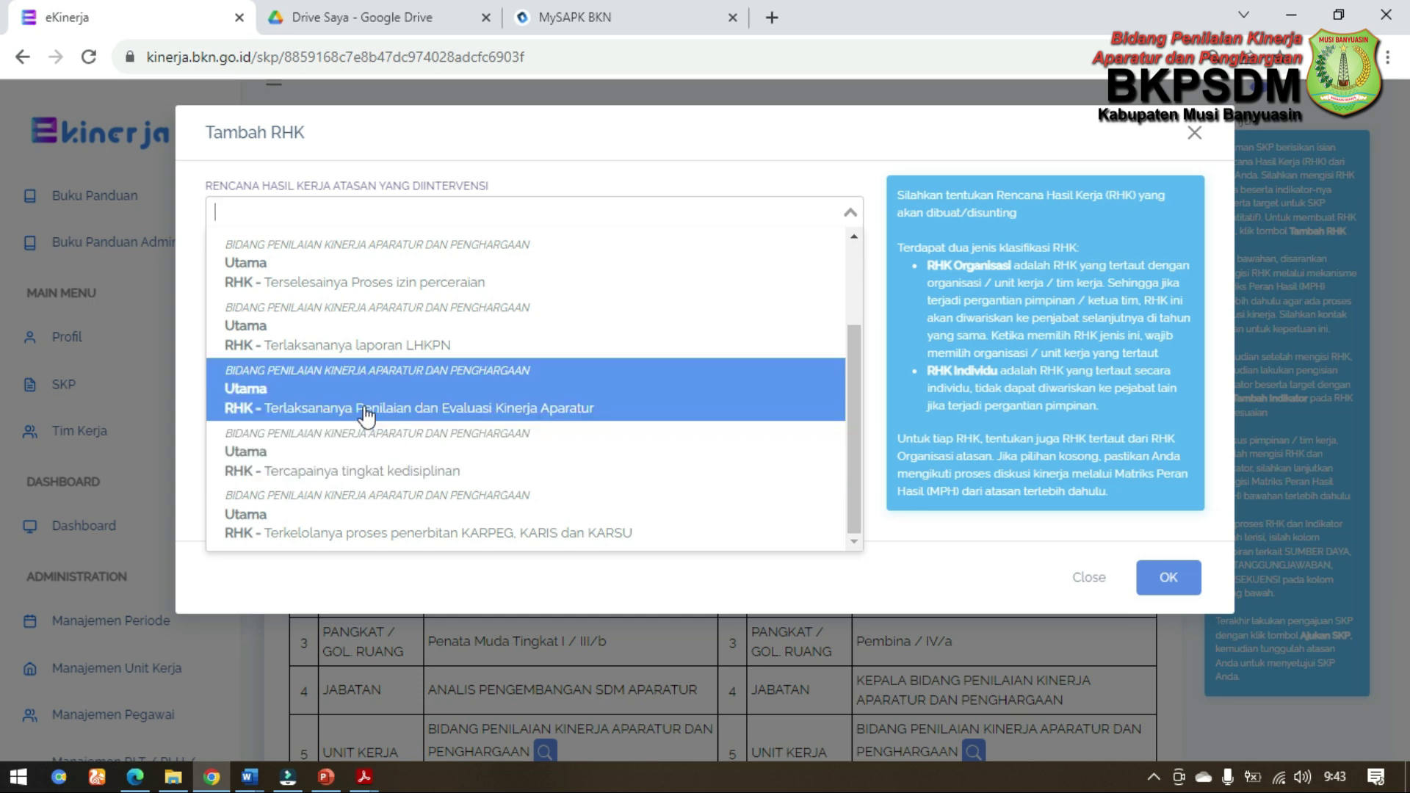
pyautogui.click(576, 411)
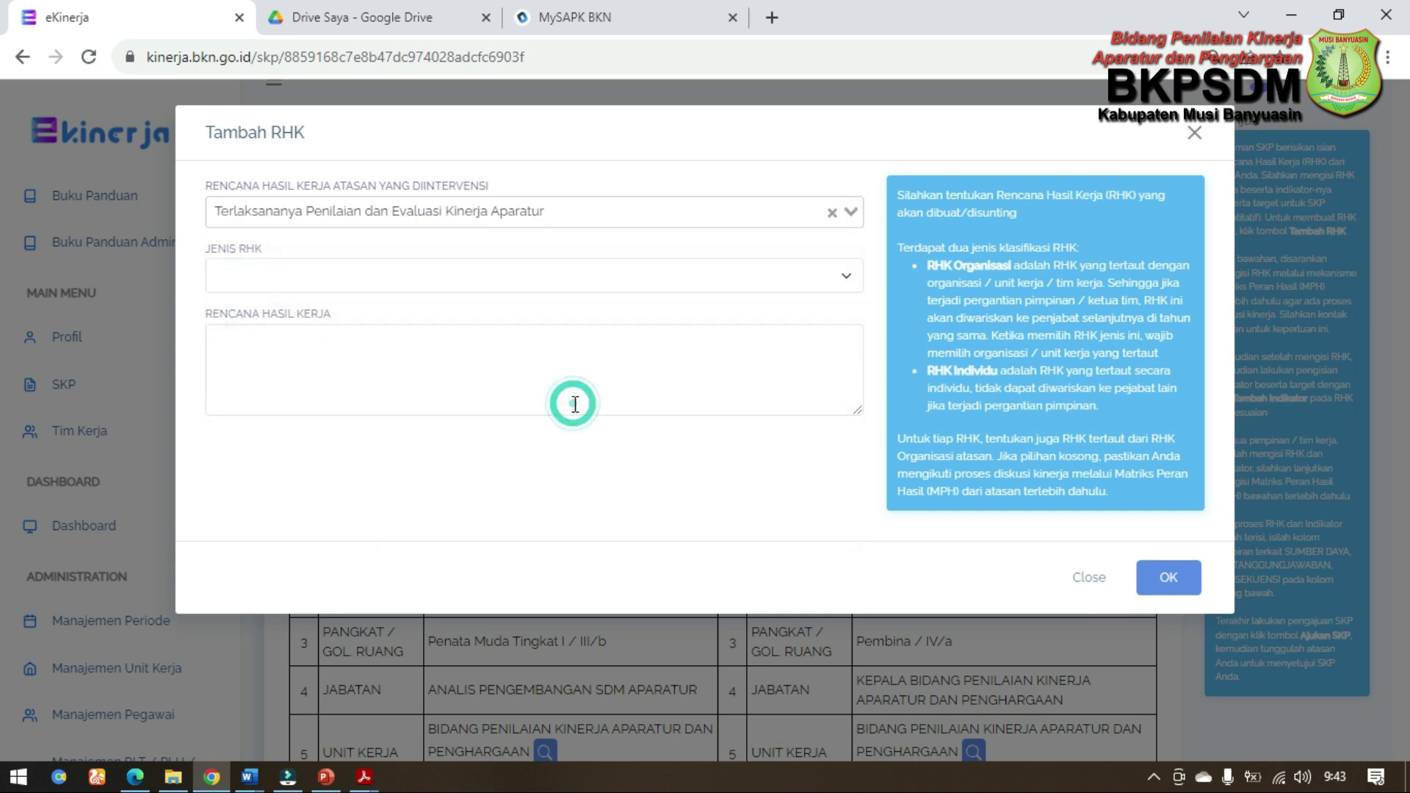
pyautogui.click(518, 272)
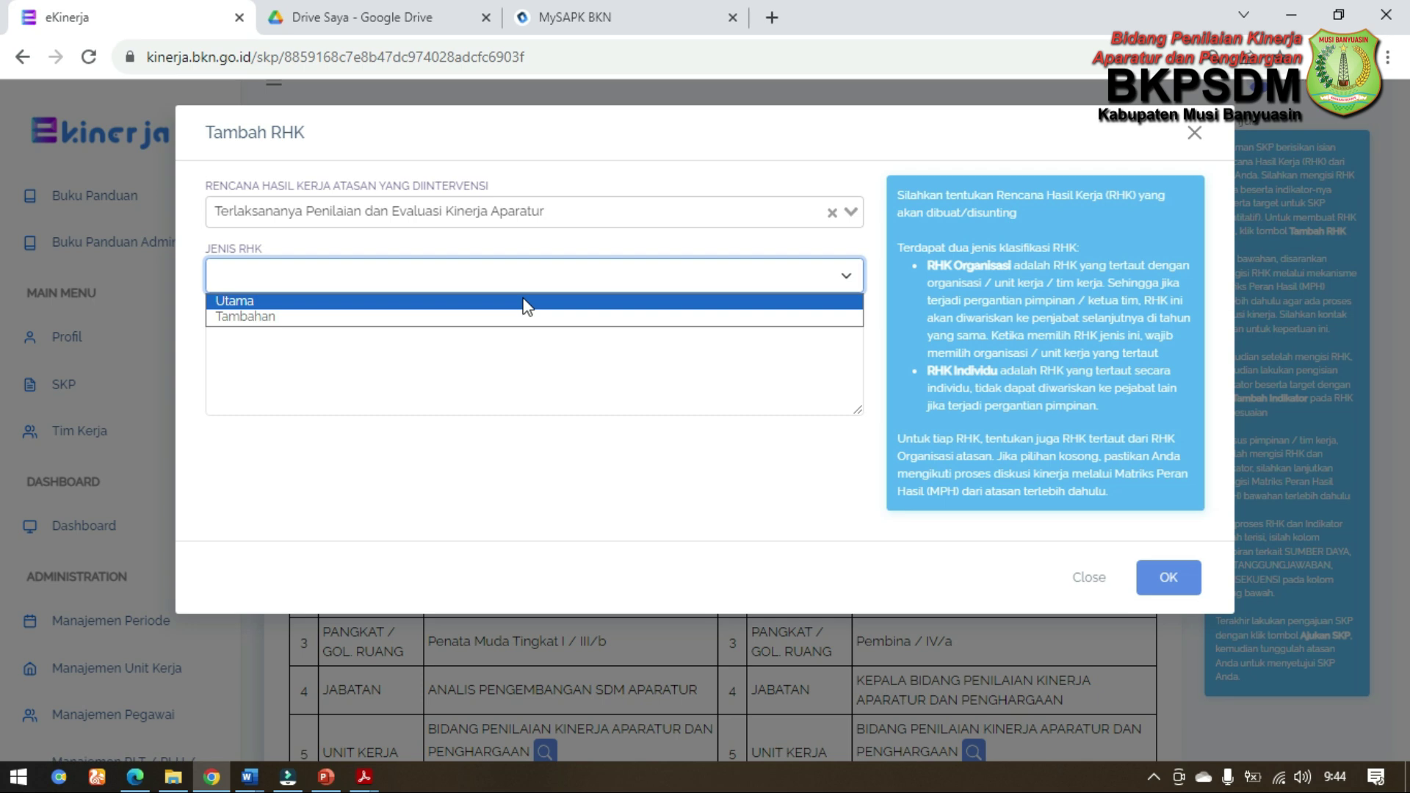
pyautogui.click(525, 302)
pyautogui.click(350, 355)
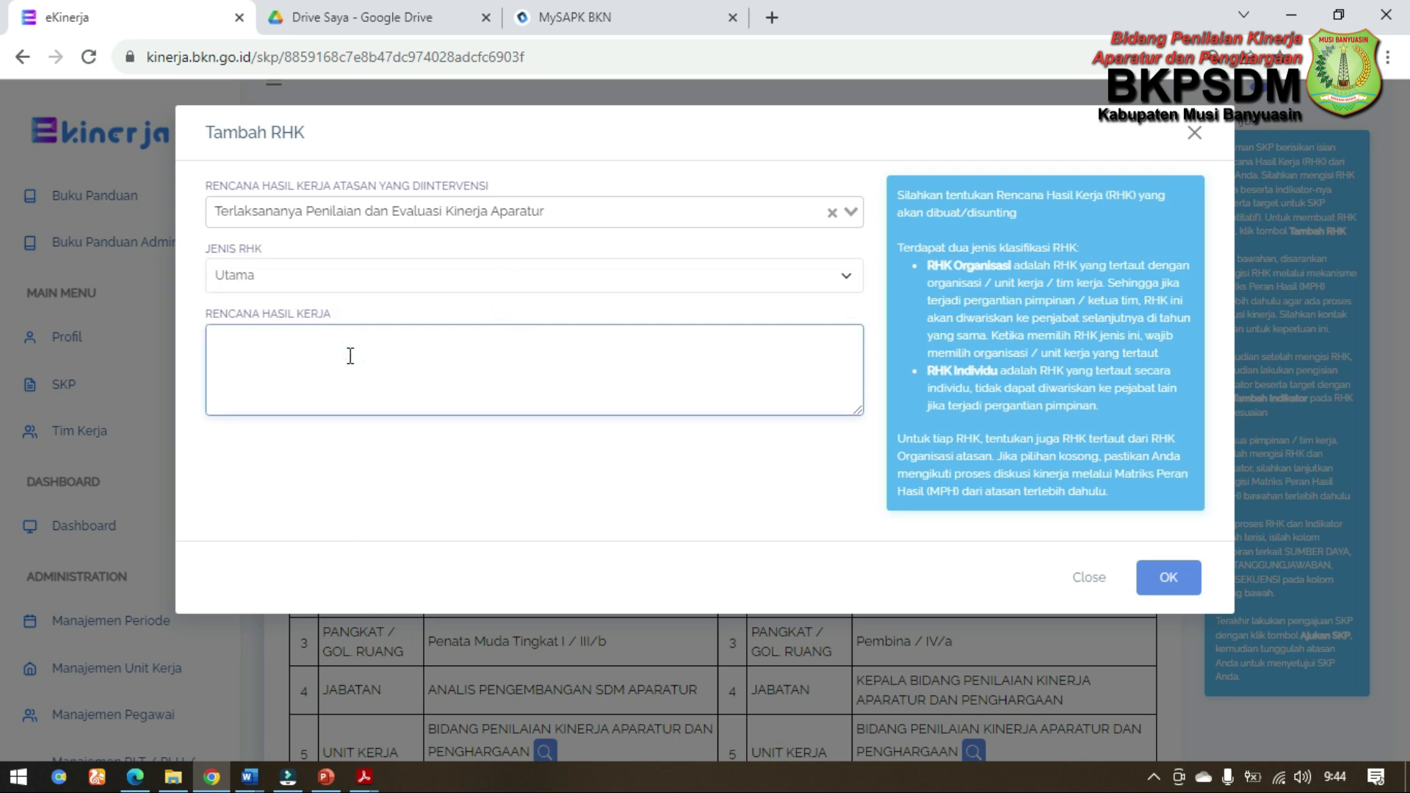
# Step: In Form Bantu Ekinerja BKN.docx in Word, copy the Rencana Hasil Kerja text of table row 1
pyautogui.click(249, 777)
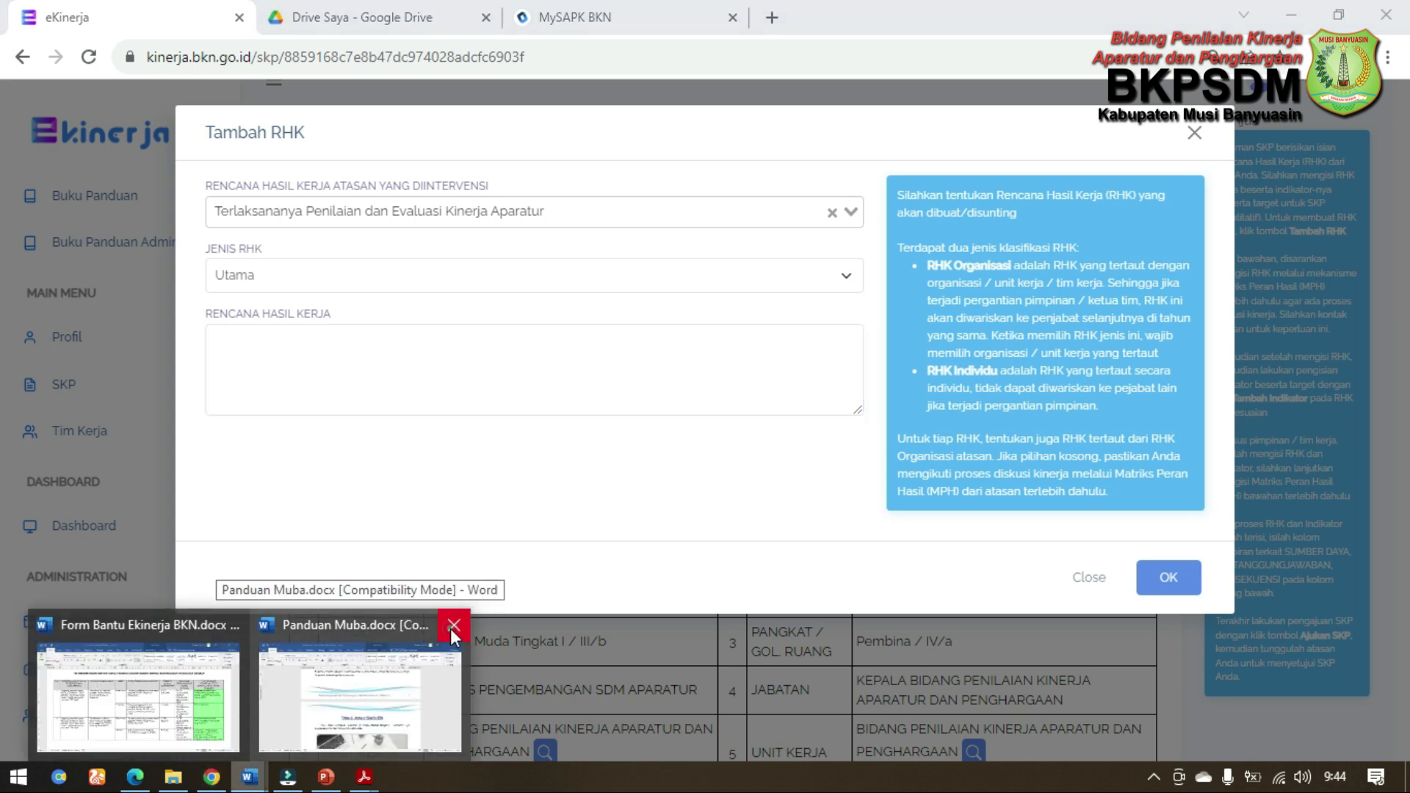
pyautogui.click(213, 660)
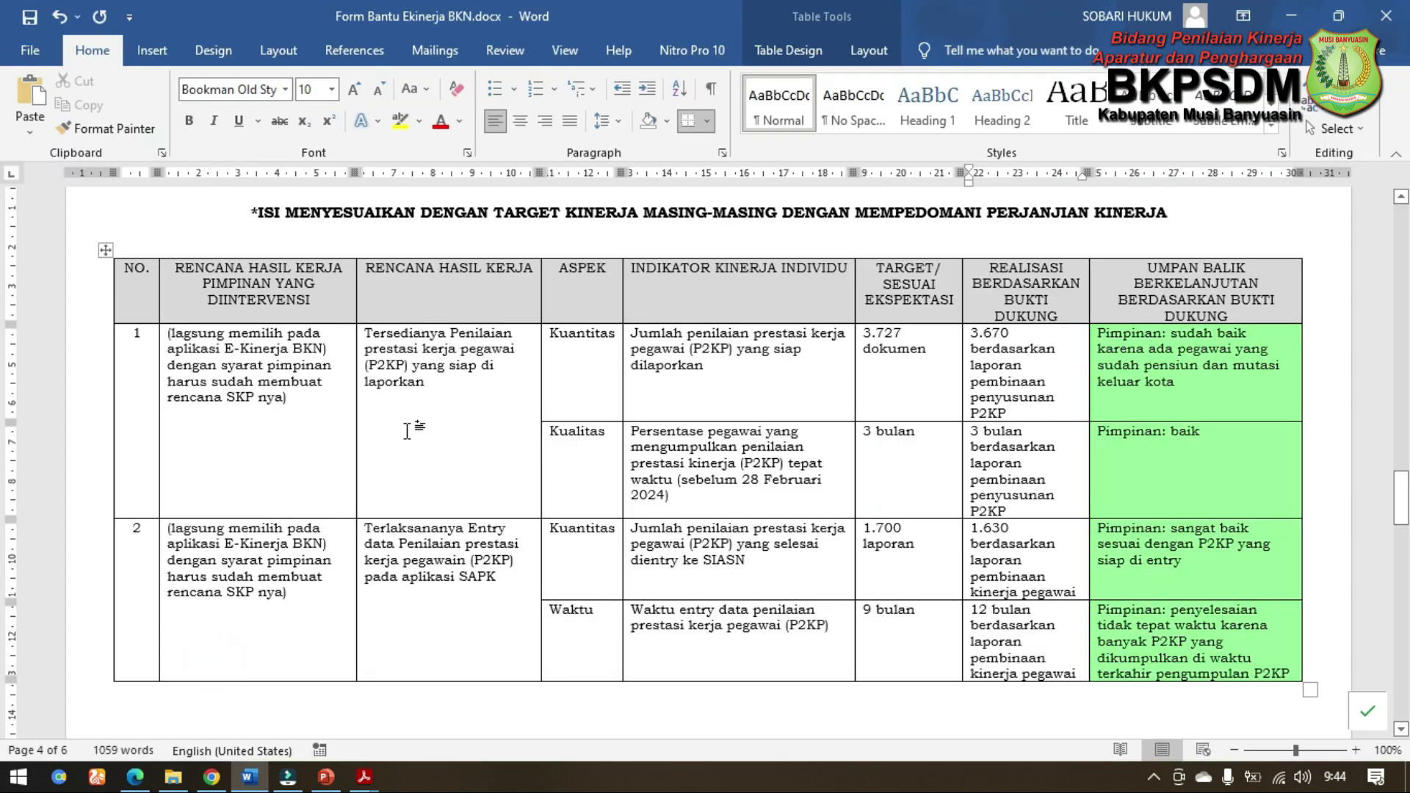
pyautogui.moveTo(436, 390); pyautogui.dragTo(365, 334)
pyautogui.hotkey('ctrl', 'c')
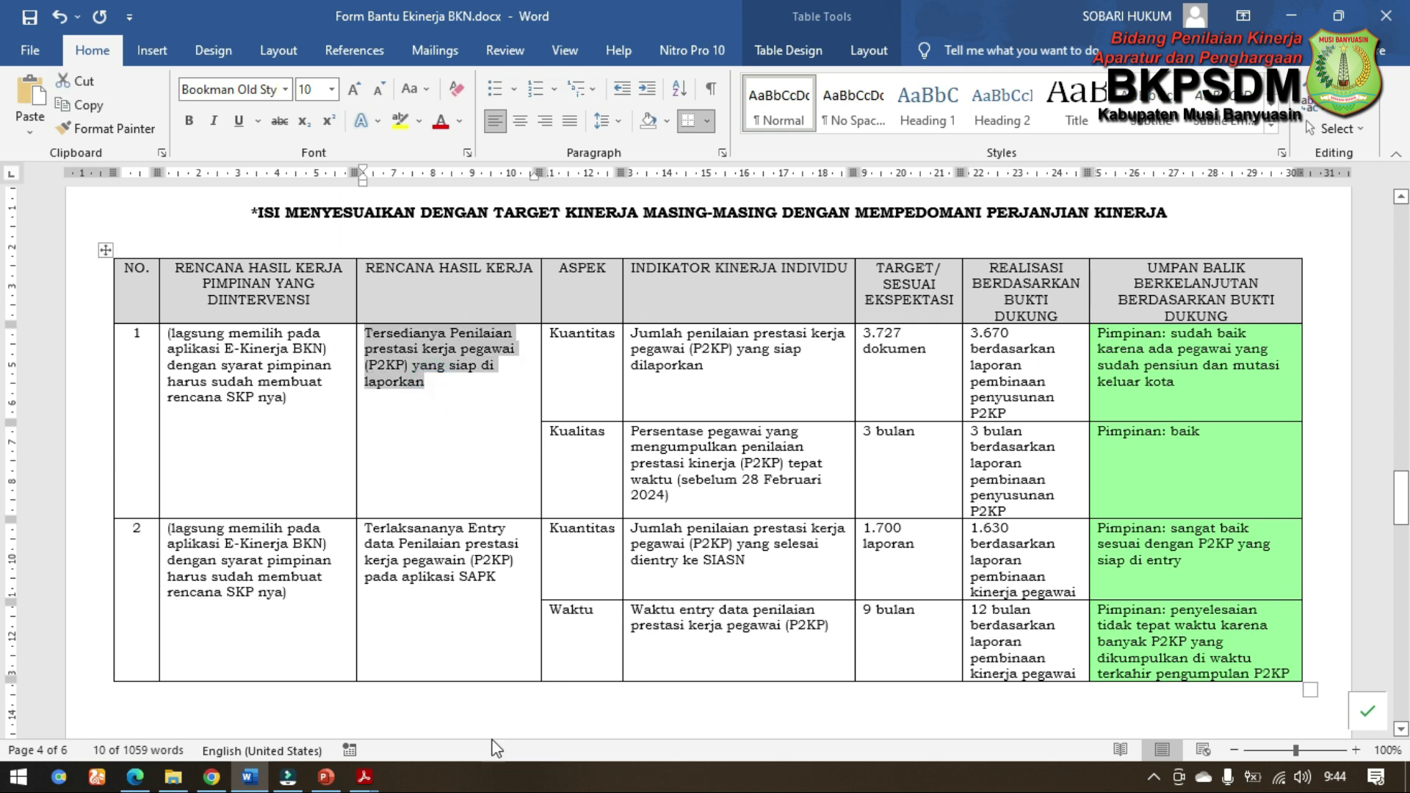
# Step: Back in eKinerja, paste the copied row 1 text as the Rencana Hasil Kerja, save the RHK and check it under Hasil Kerja
pyautogui.click(223, 781)
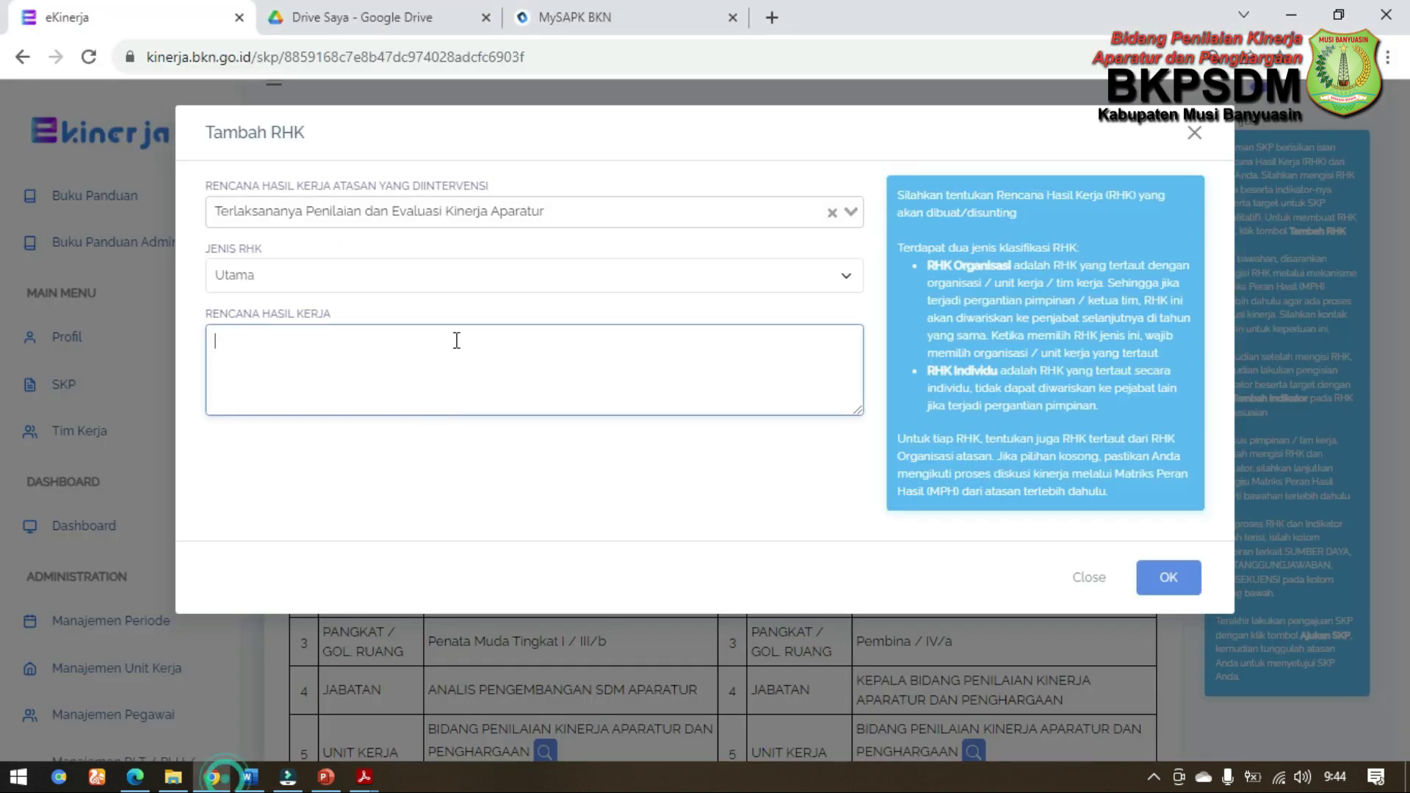
pyautogui.rightClick(483, 369)
pyautogui.click(537, 528)
pyautogui.click(1179, 582)
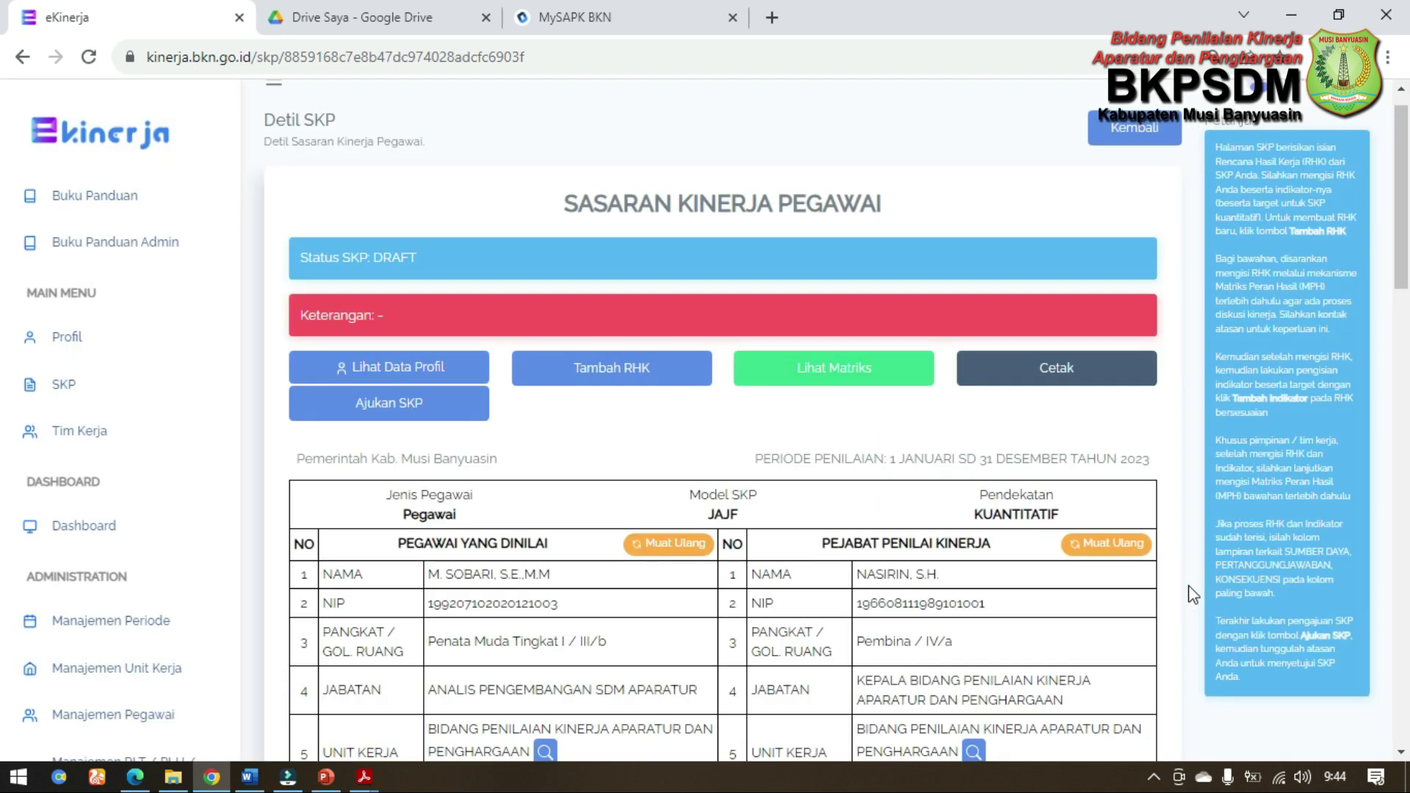
pyautogui.scroll(-8, 771, 448)
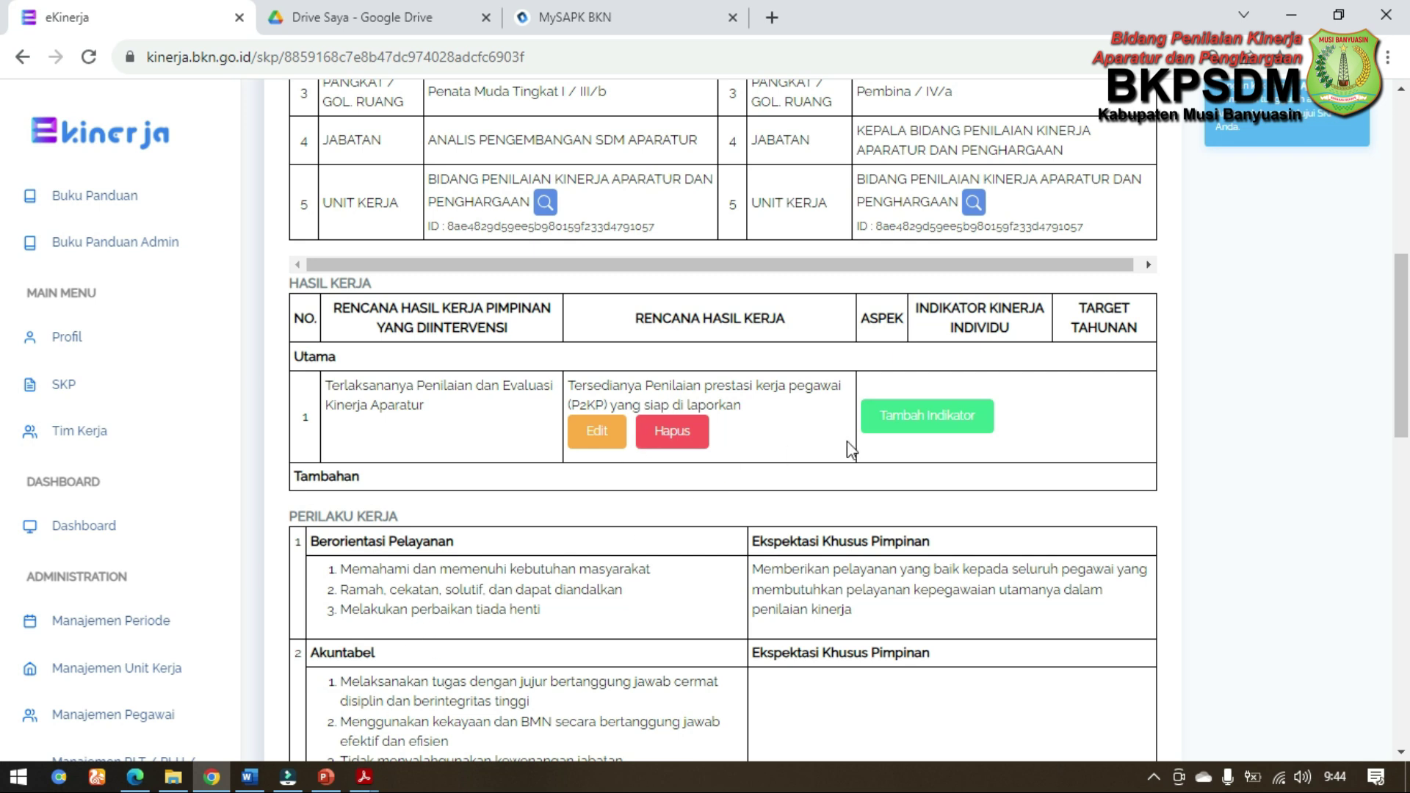
# Step: In the Word form, copy the row 2 Rencana Hasil Kerja, "Terlaksananya Entry data Penilaian prestasi kerja pegawain (P2KP) pada aplikasi SAPK"
pyautogui.click(250, 777)
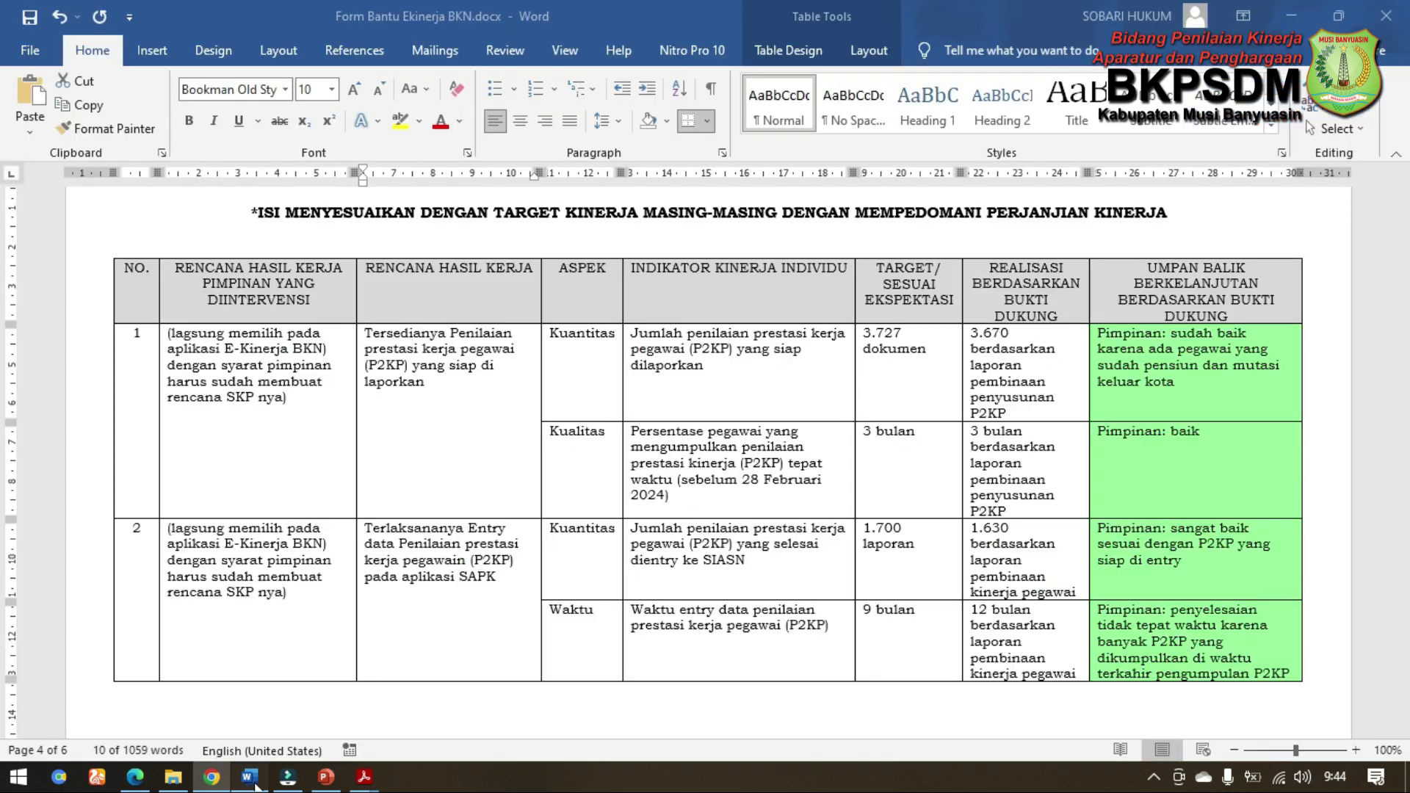
pyautogui.scroll(-2, 431, 444)
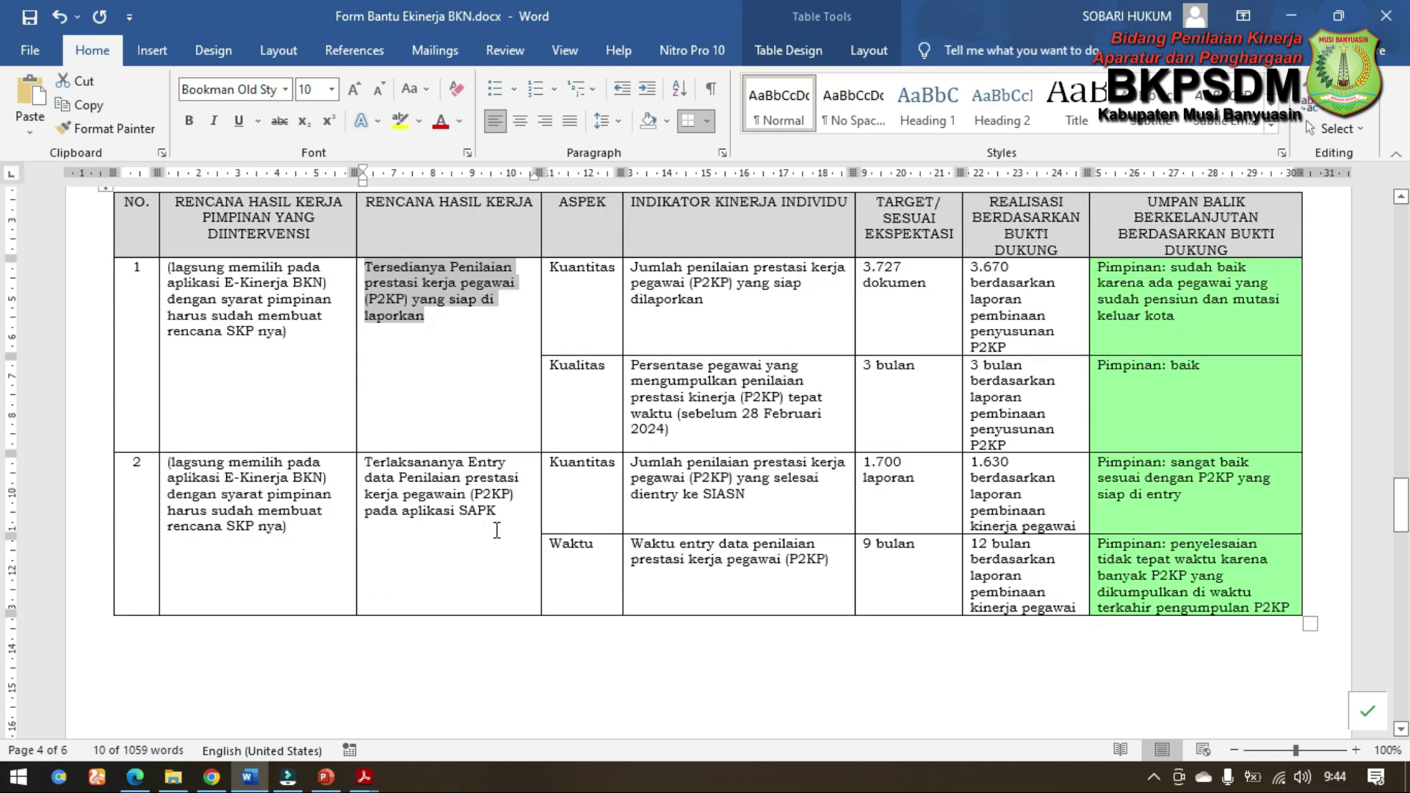
pyautogui.scroll(2, 511, 446)
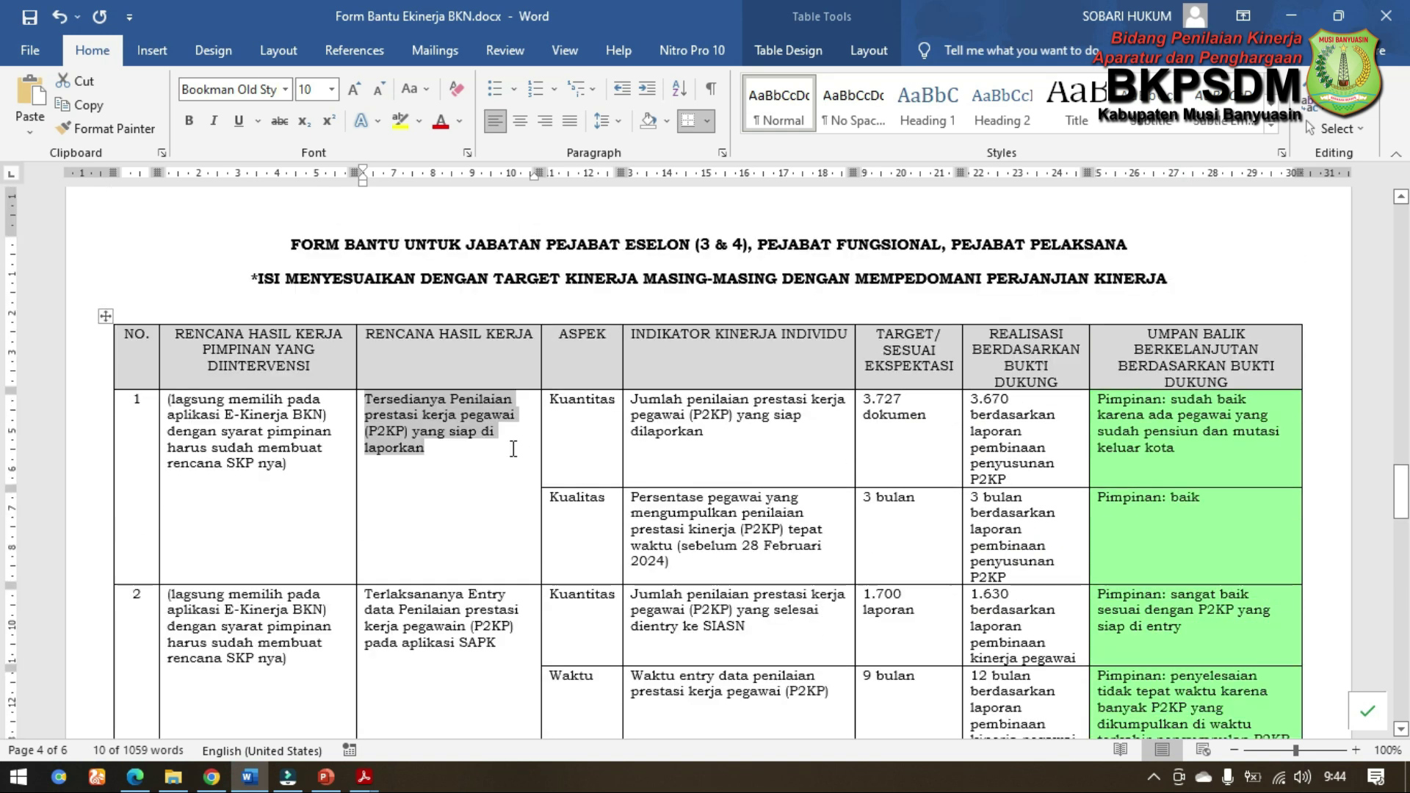
pyautogui.scroll(-2, 512, 450)
pyautogui.moveTo(509, 515); pyautogui.dragTo(367, 468)
pyautogui.hotkey('ctrl', 'c')
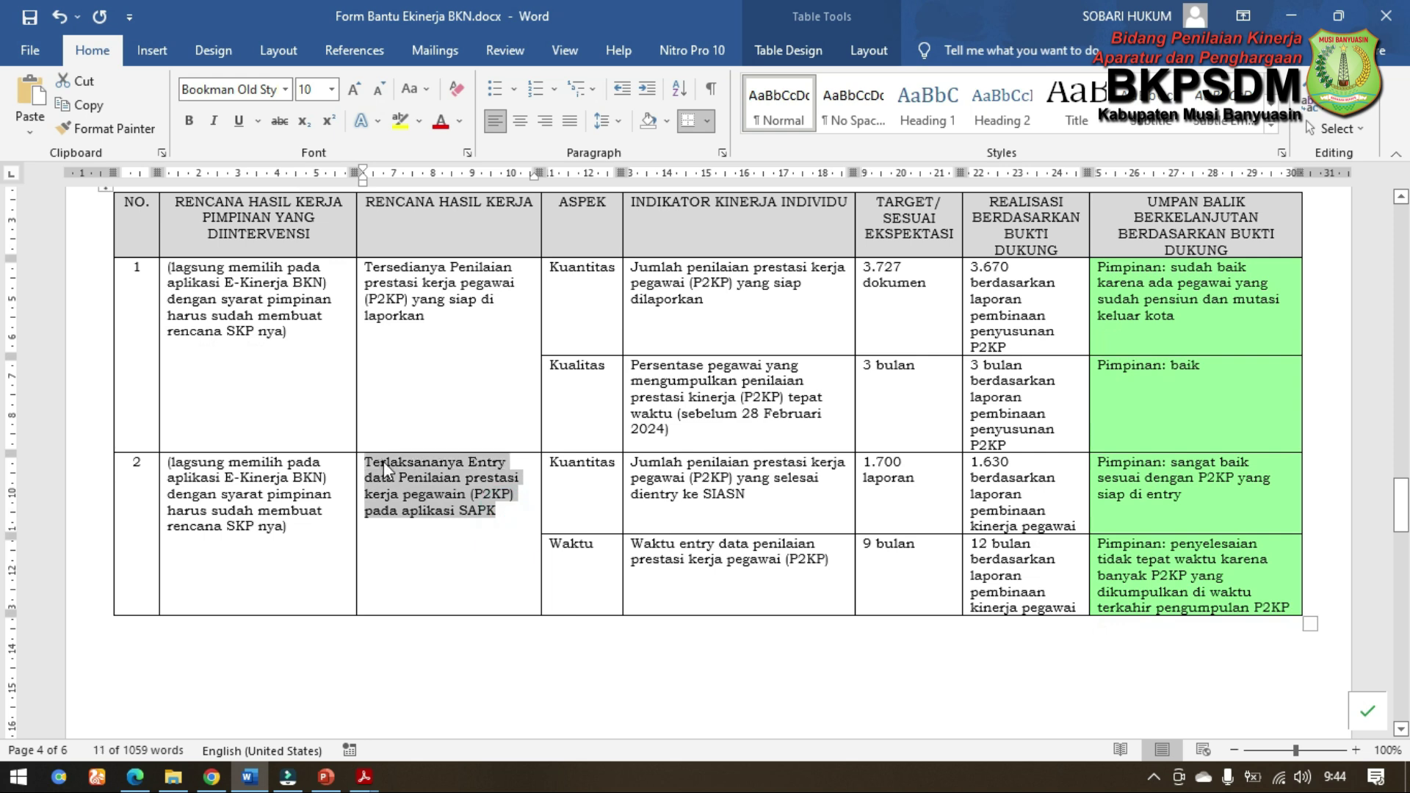
# Step: Back in eKinerja, start a second RHK under Terlaksananya Penilaian dan Evaluasi Kinerja Aparatur with Jenis RHK Utama
pyautogui.click(211, 776)
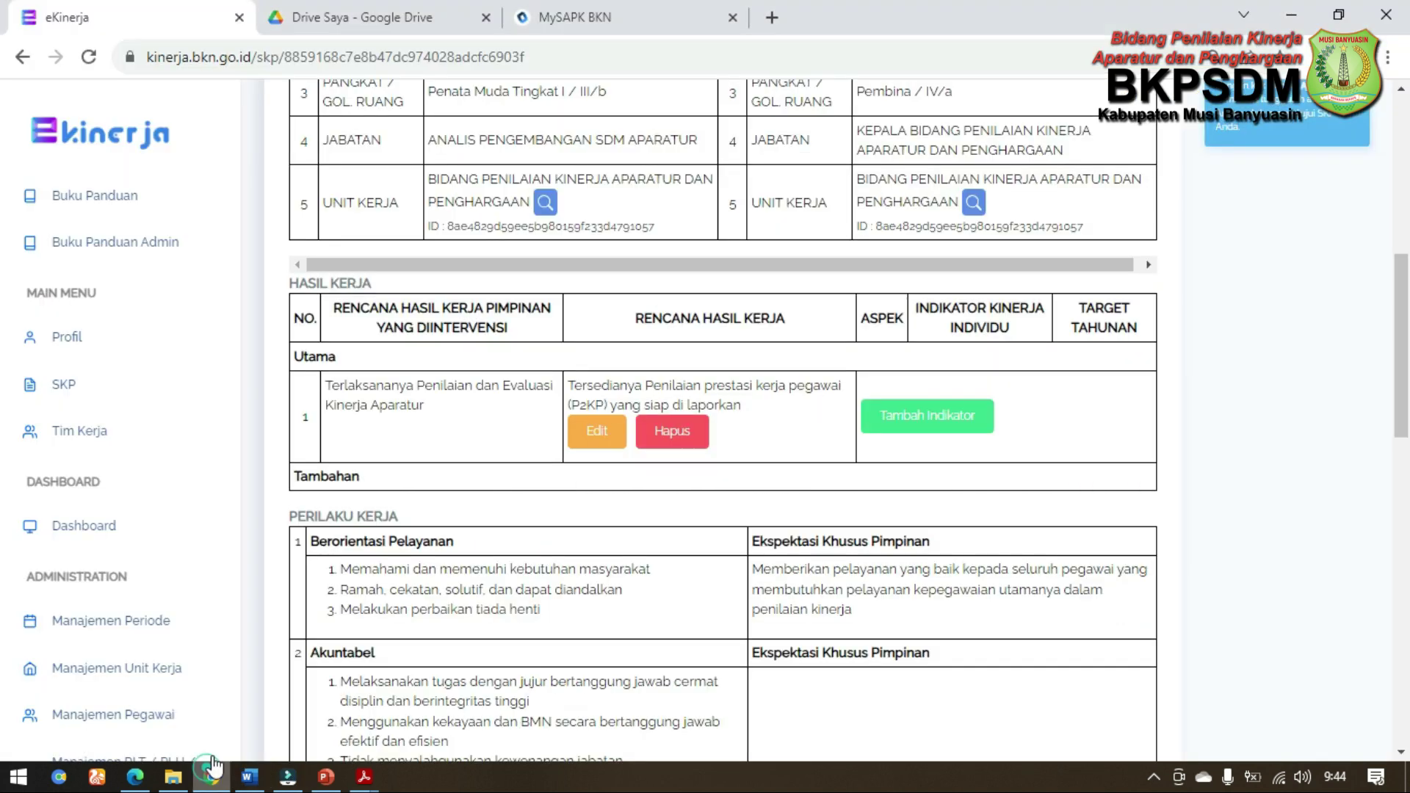
pyautogui.scroll(7, 552, 380)
pyautogui.click(587, 426)
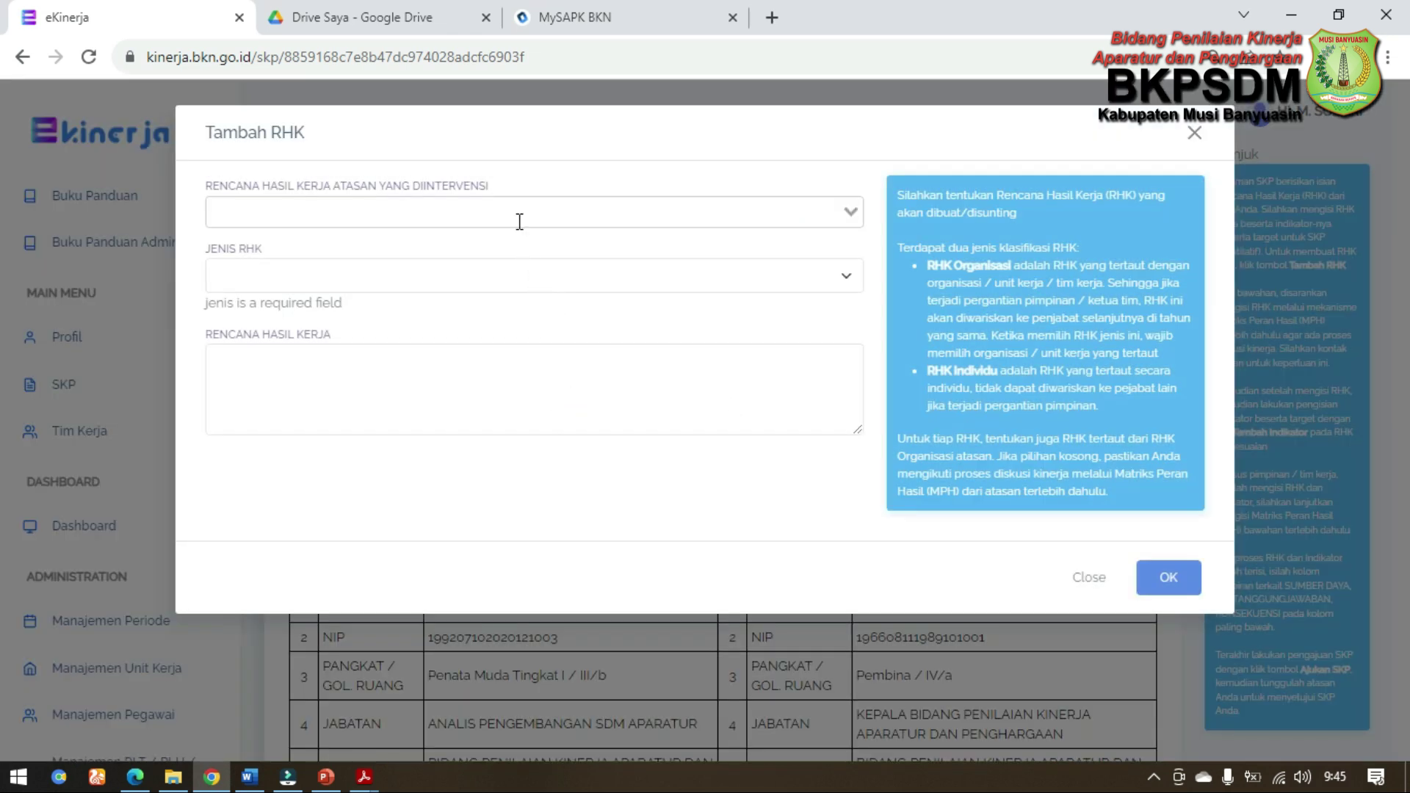
pyautogui.click(519, 221)
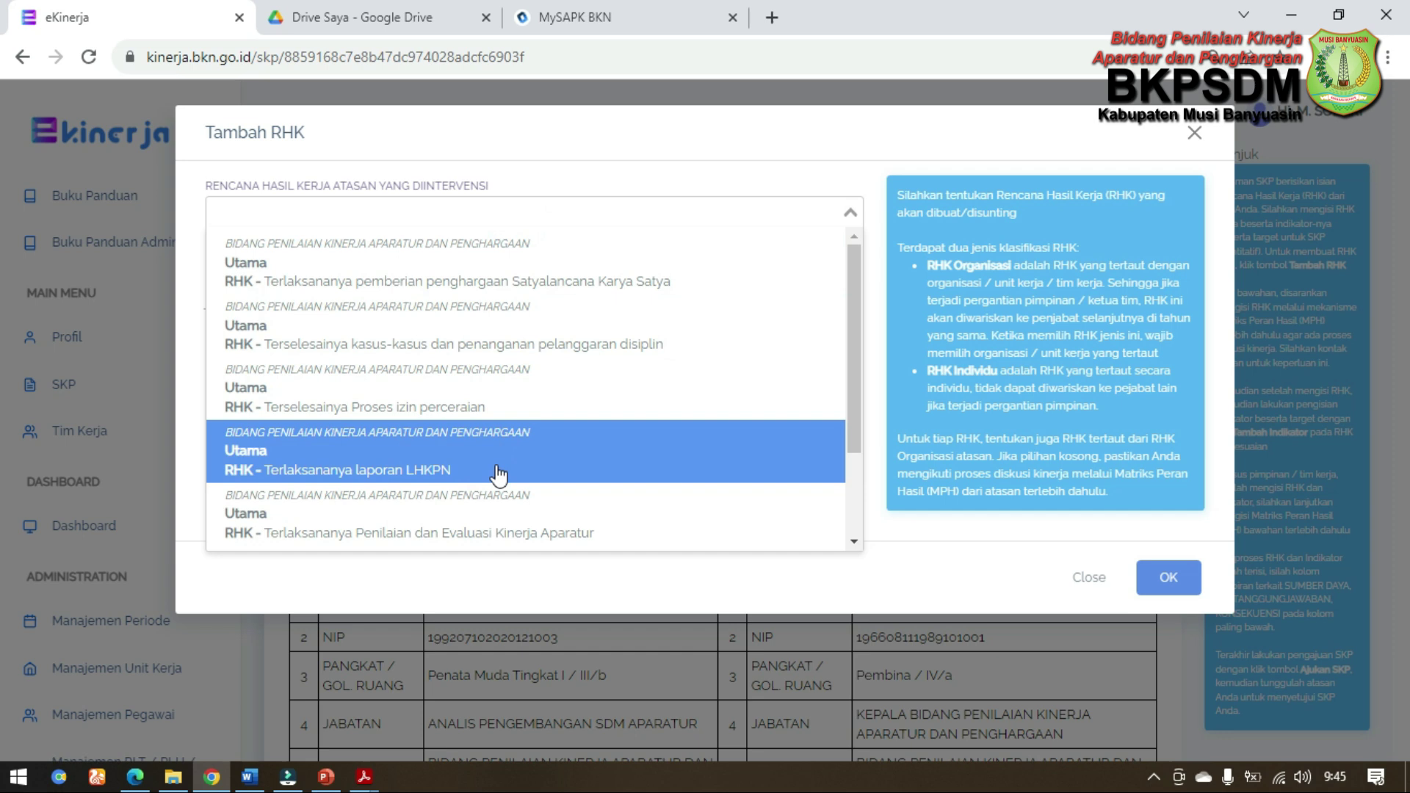
pyautogui.click(506, 504)
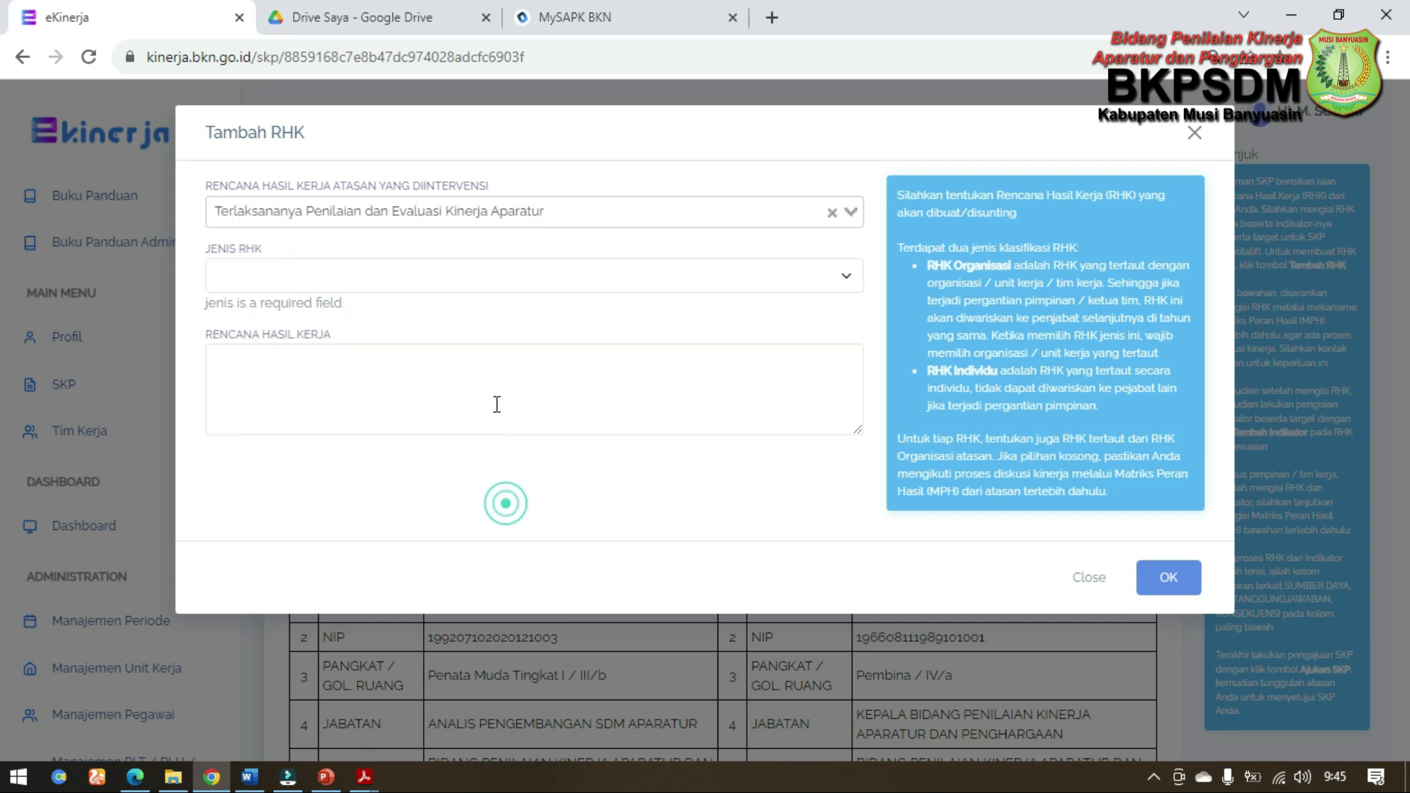
pyautogui.click(434, 277)
pyautogui.click(432, 298)
pyautogui.click(425, 374)
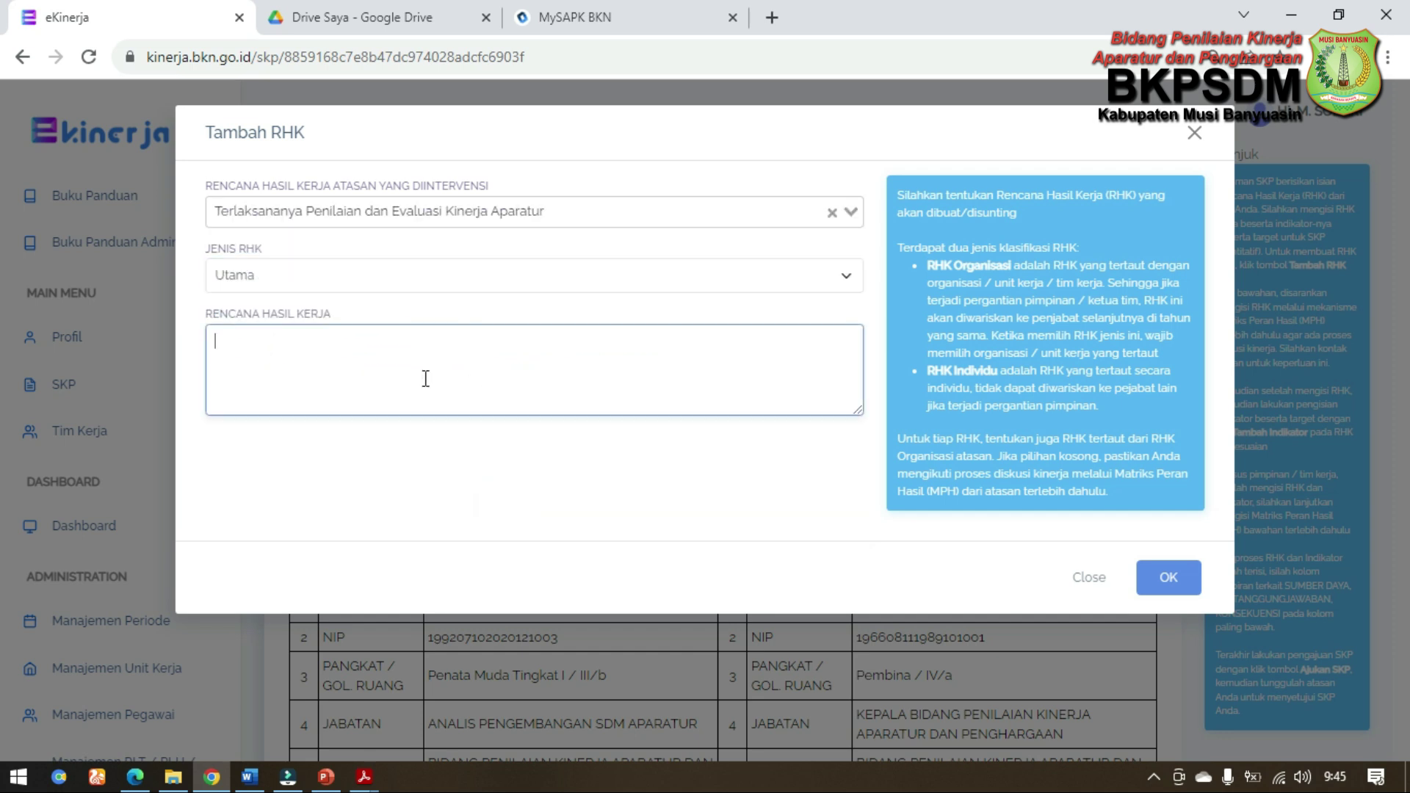
# Step: Paste the copied row 2 text as the Rencana Hasil Kerja, save the second RHK and check it under Hasil Kerja
pyautogui.hotkey('ctrl', 'v')
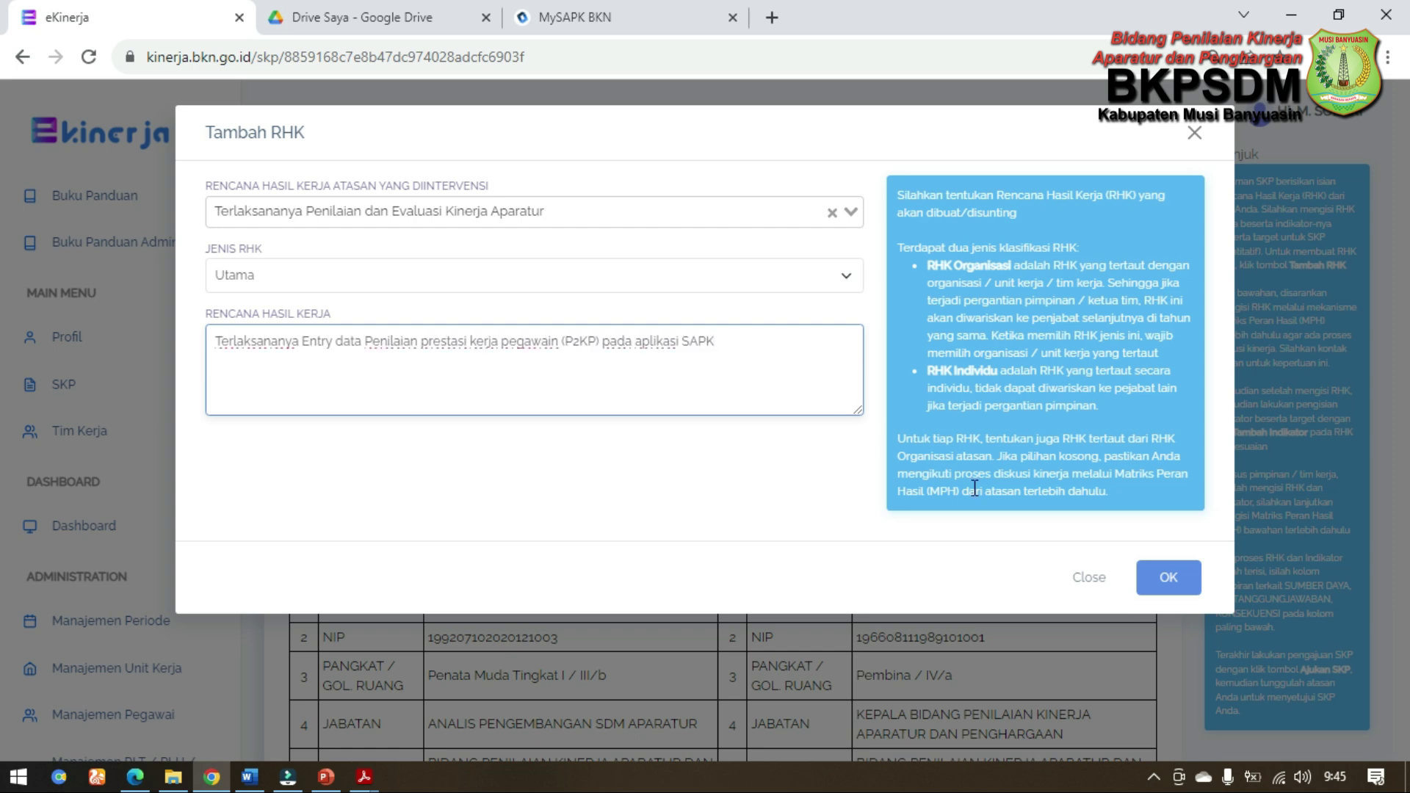
pyautogui.click(1165, 583)
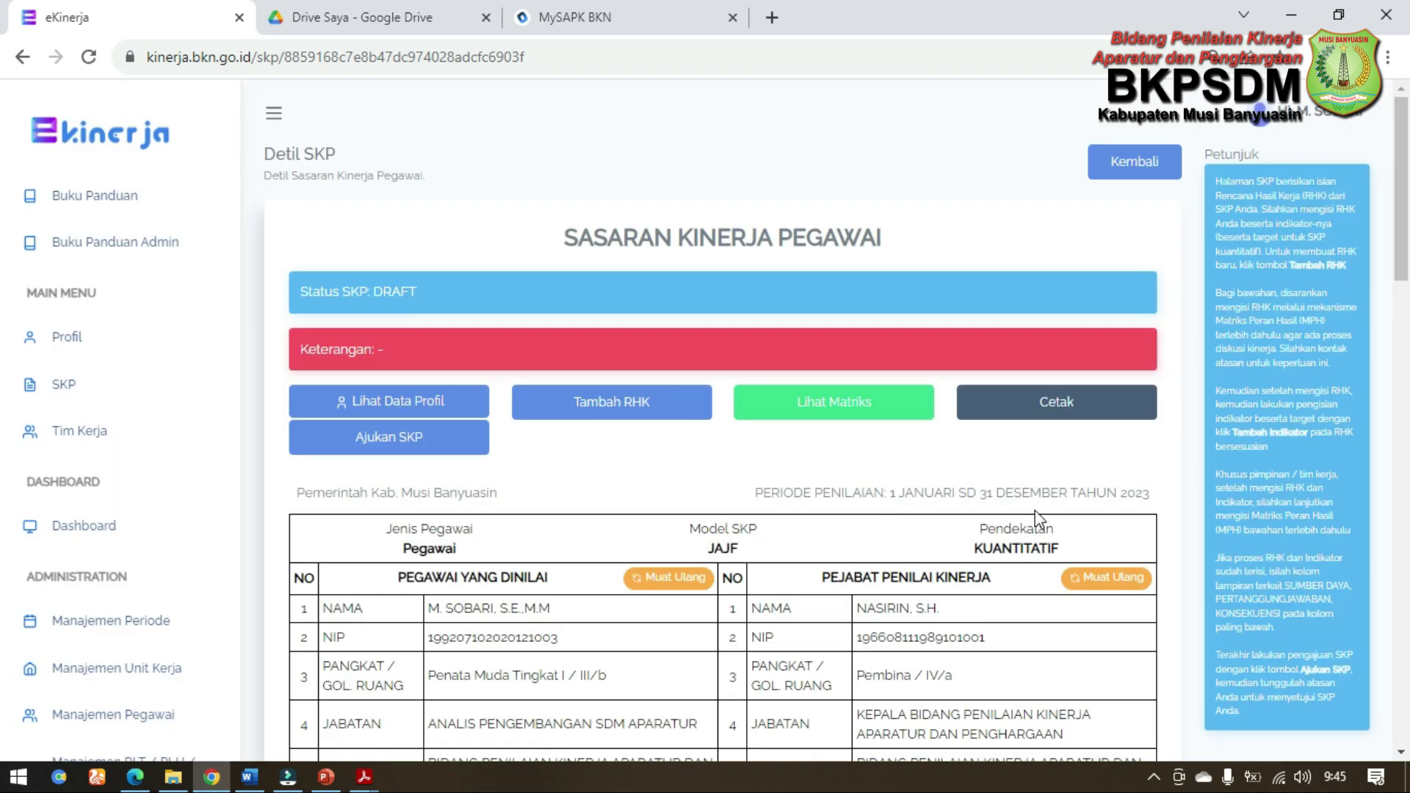
pyautogui.scroll(-7, 1022, 488)
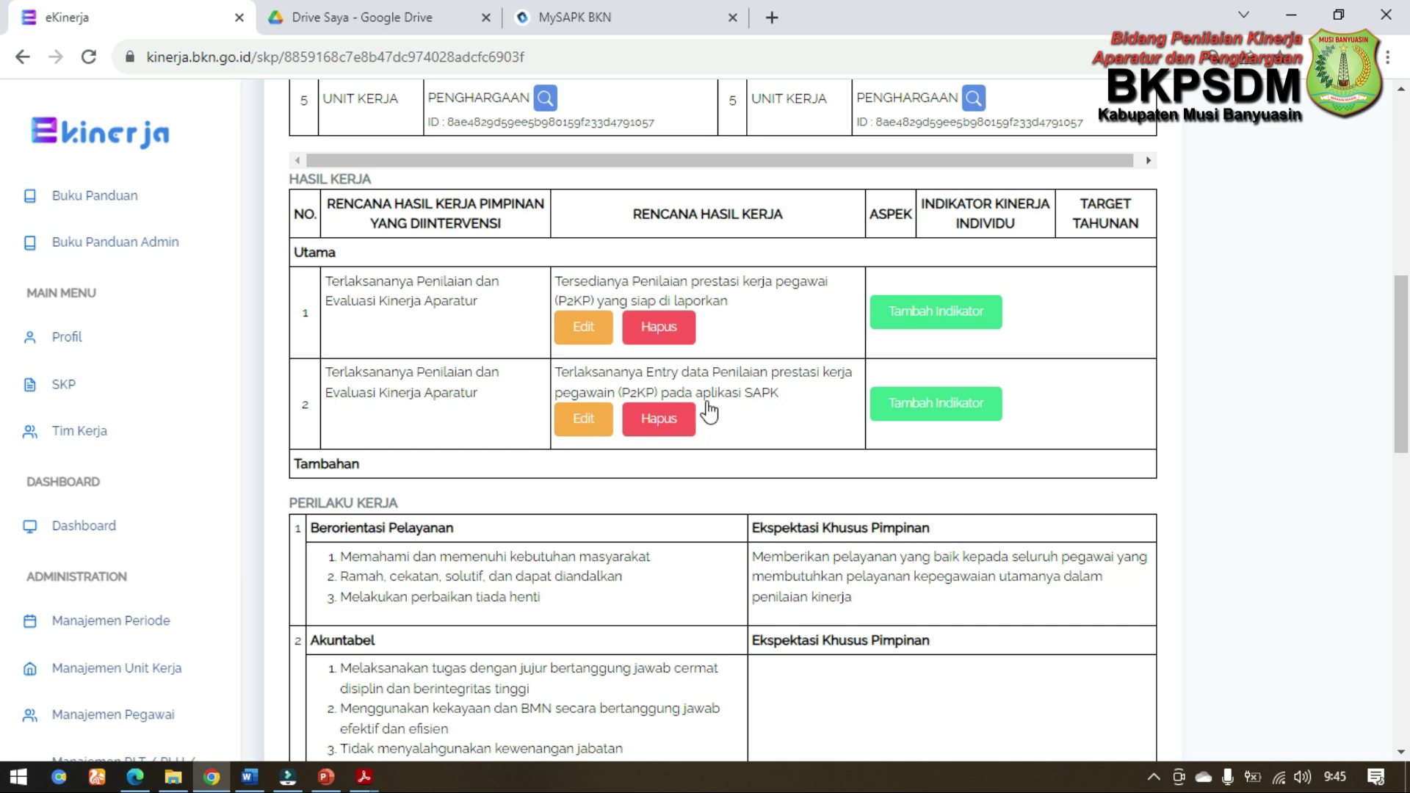
# Step: Start an indicator for RHK 1, then in the Word form copy row 1's Kuantitas indicator, "Jumlah penilaian prestasi kerja pegawai (P2KP) yang siap dilaporkan"
pyautogui.click(972, 325)
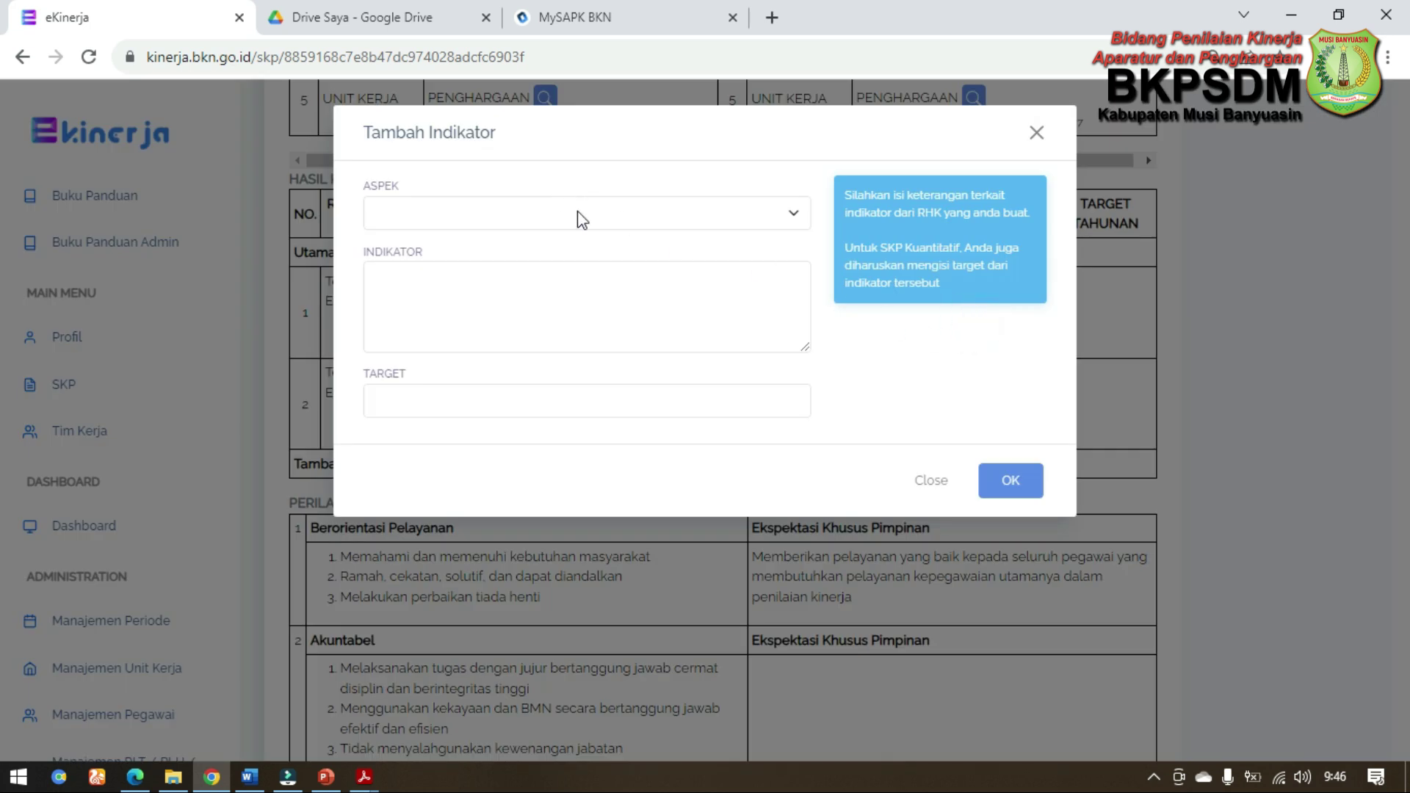
pyautogui.click(582, 221)
pyautogui.click(250, 780)
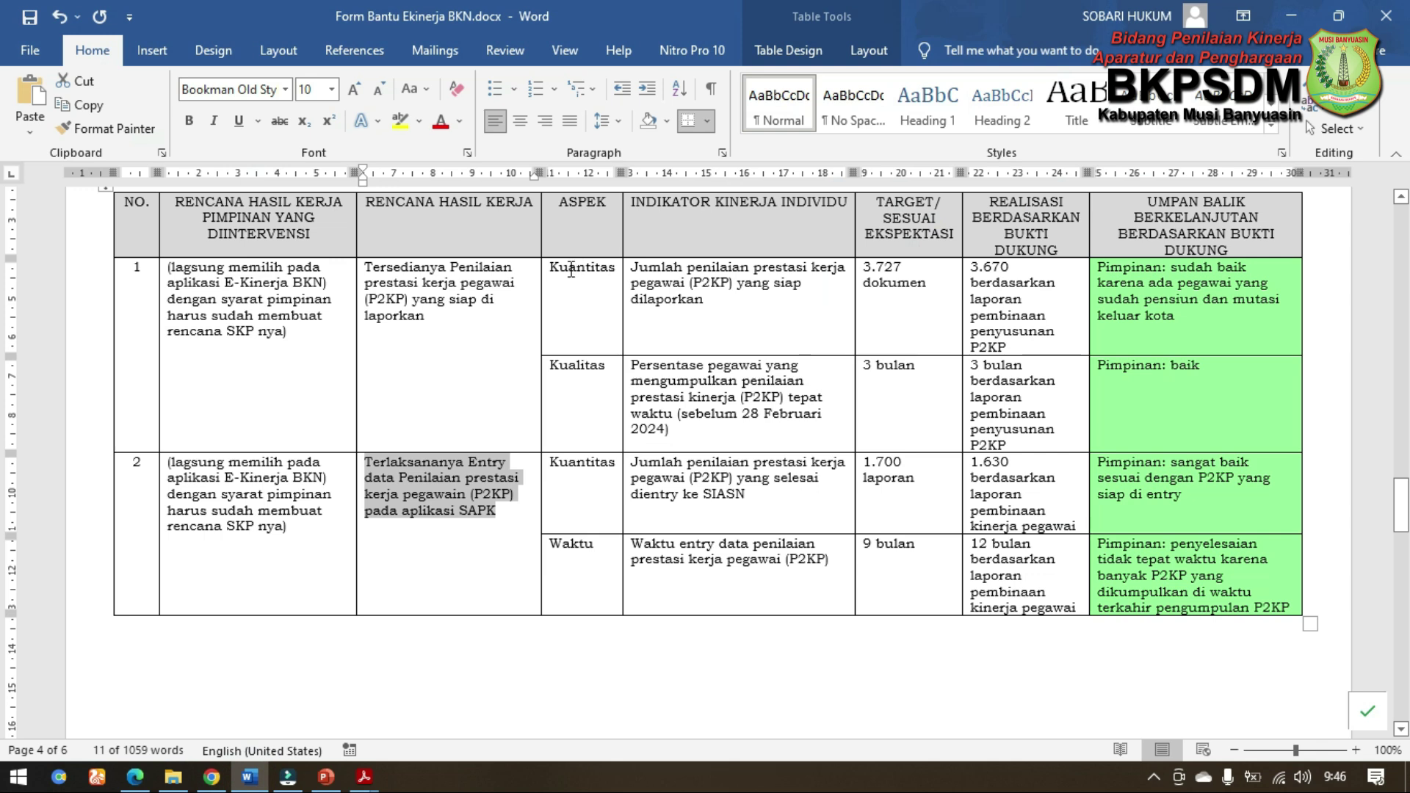
pyautogui.moveTo(760, 307); pyautogui.dragTo(659, 269)
pyautogui.hotkey('ctrl', 'c')
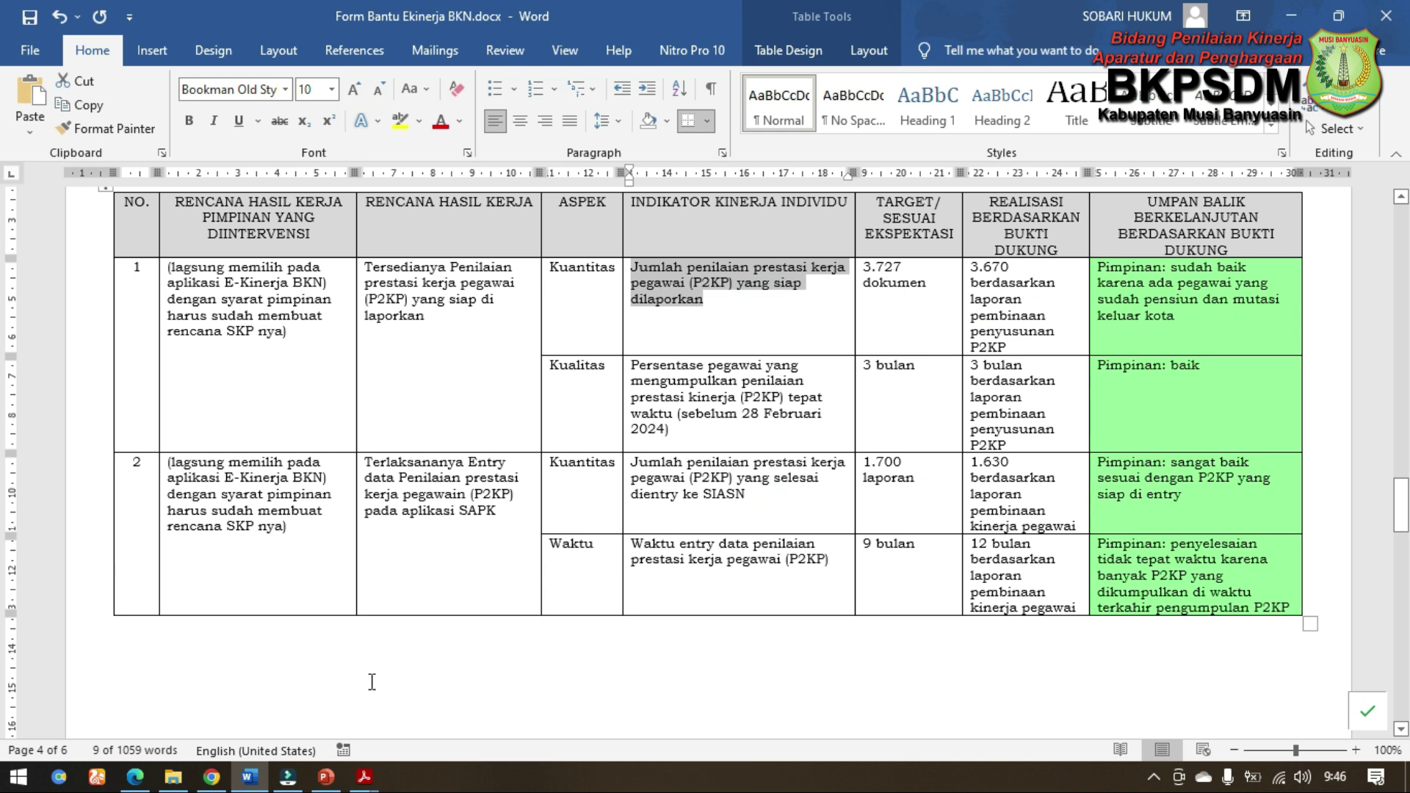
# Step: Back in eKinerja, paste the copied text as the Indikator, set the Target to 3727 dokumen and save the indicator
pyautogui.click(211, 777)
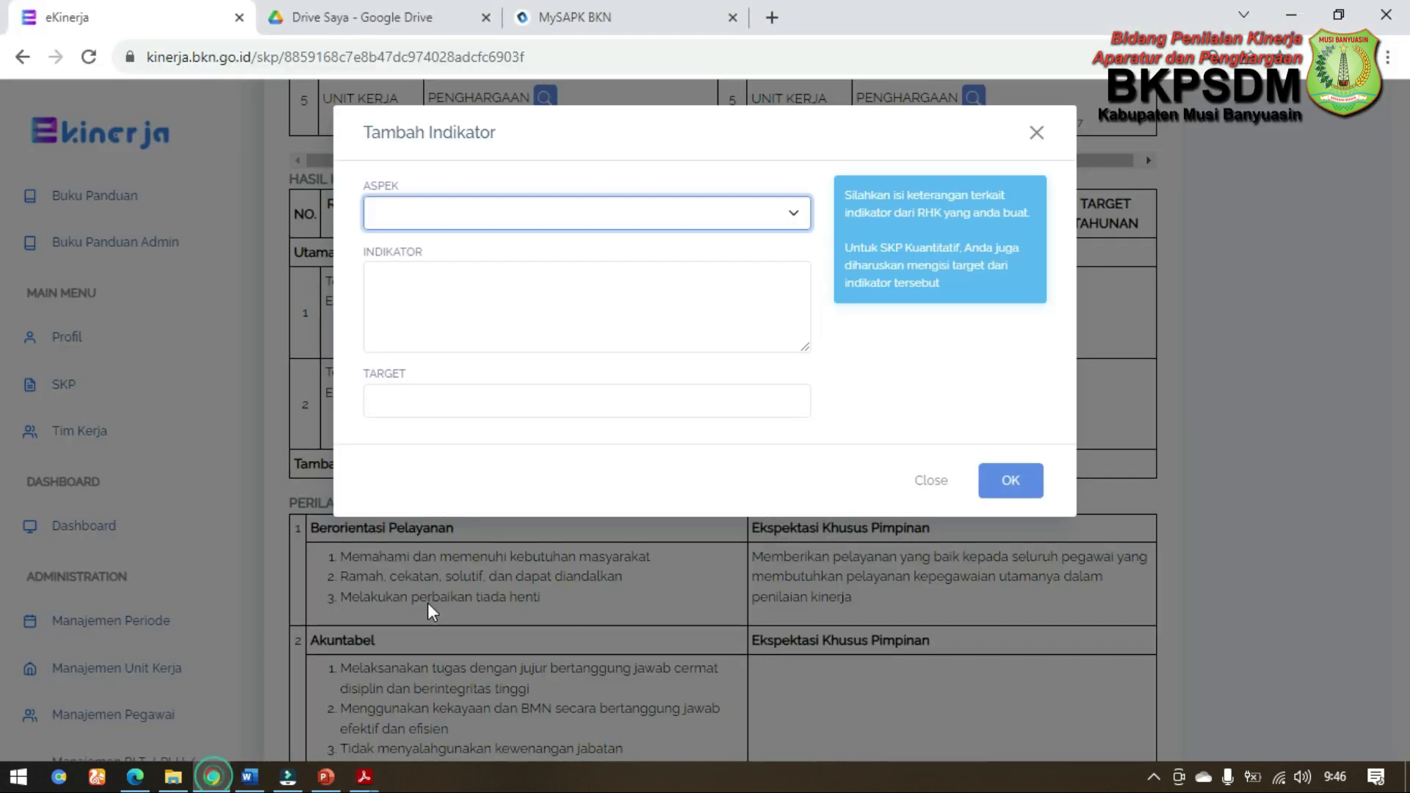
pyautogui.click(649, 321)
pyautogui.rightClick(646, 324)
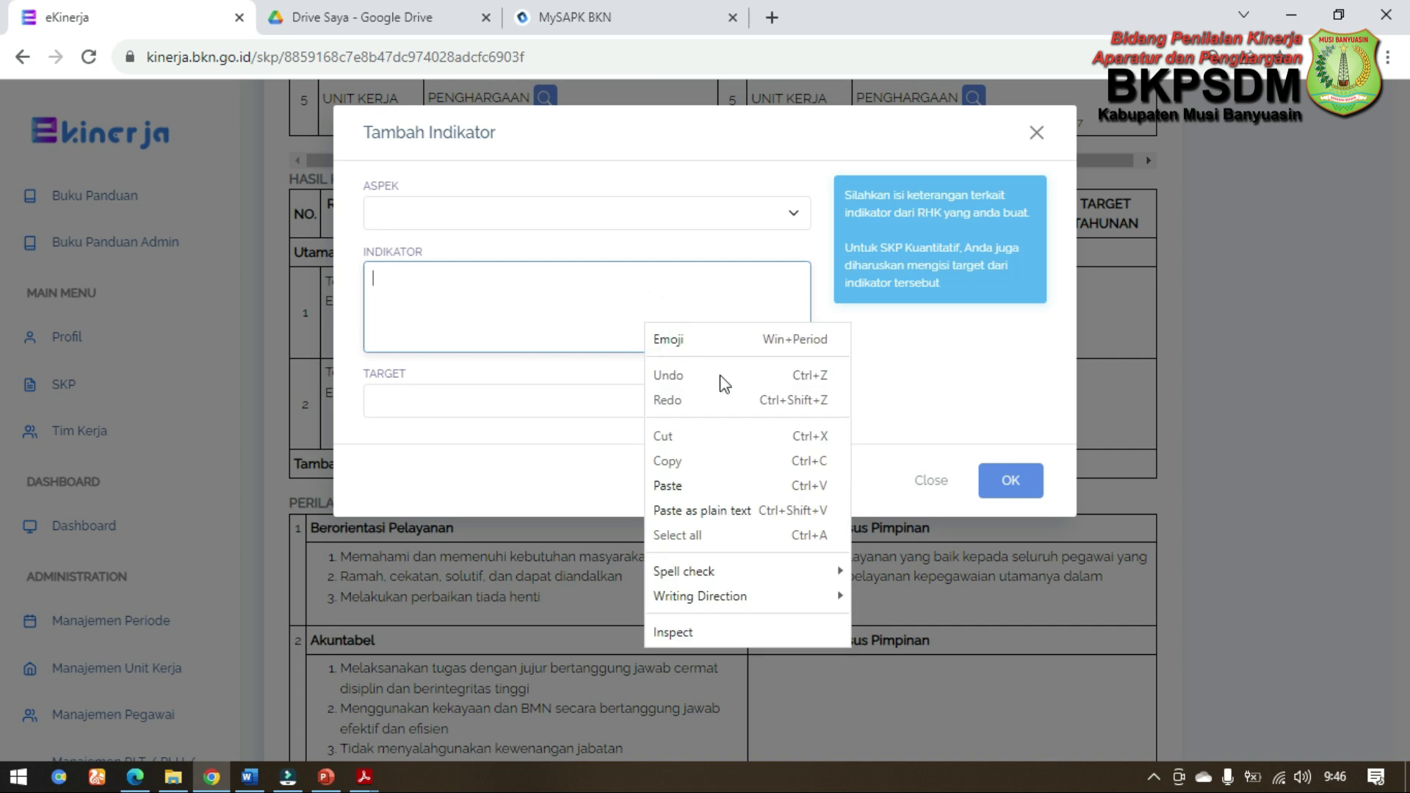
pyautogui.click(667, 485)
pyautogui.click(561, 400)
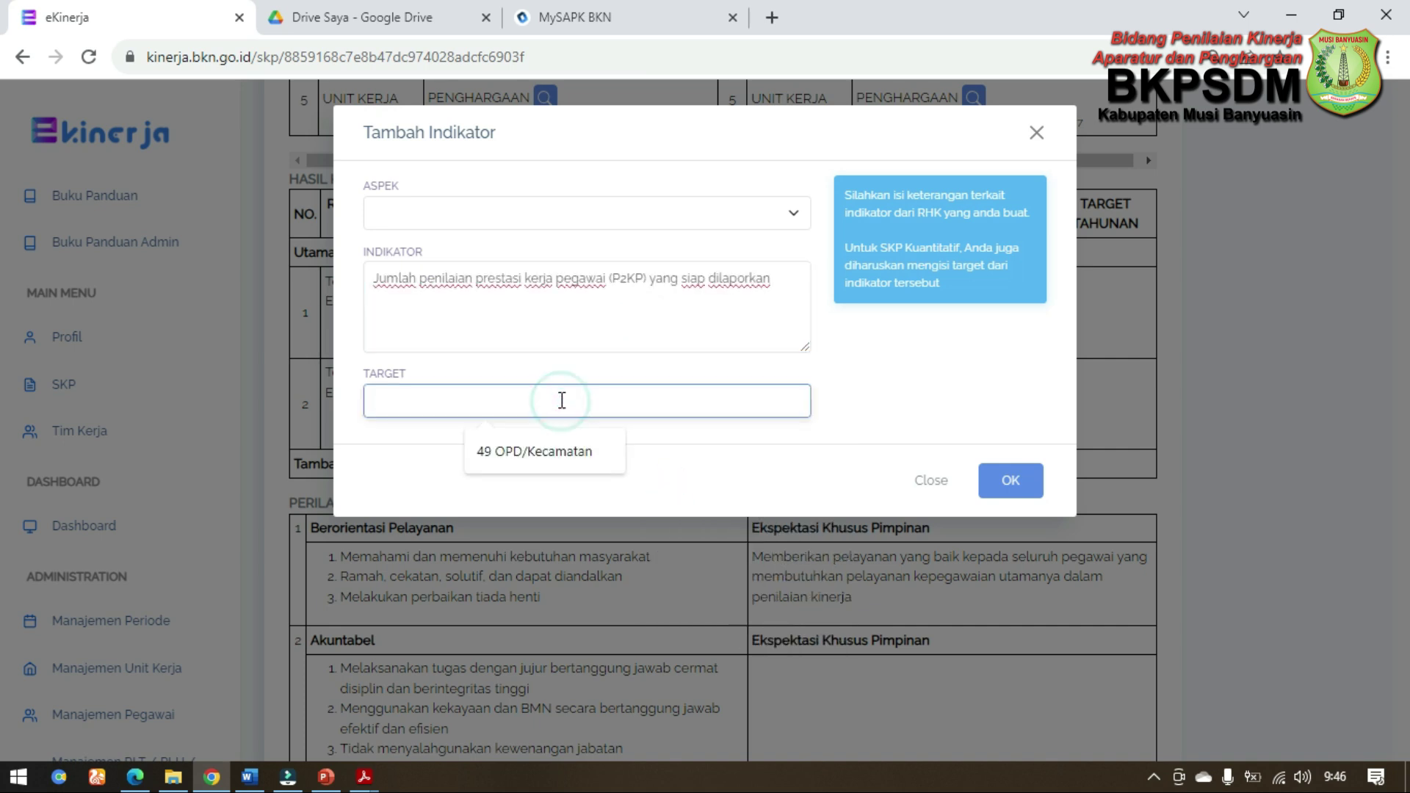
pyautogui.write('37')
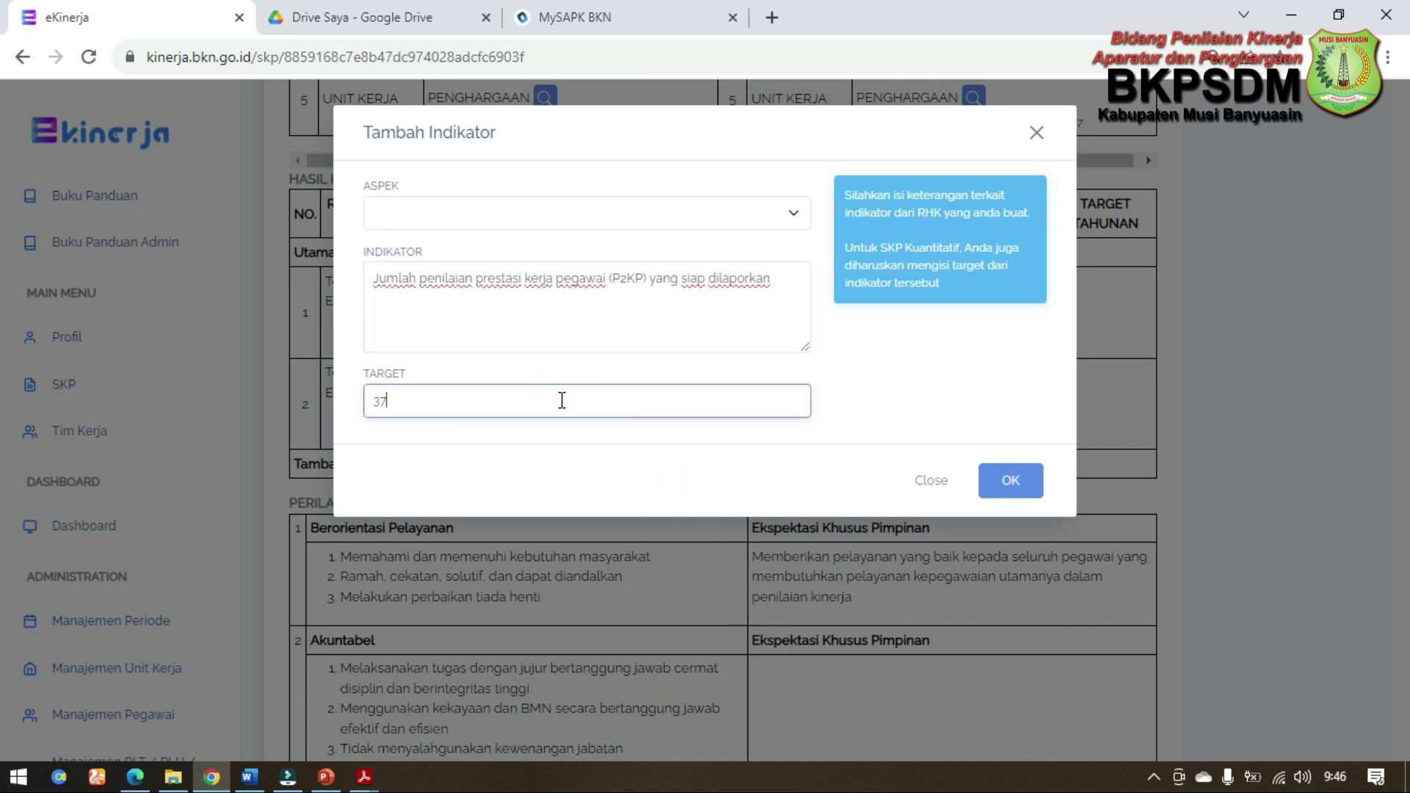
pyautogui.write('27 dokumen')
pyautogui.press('Return')
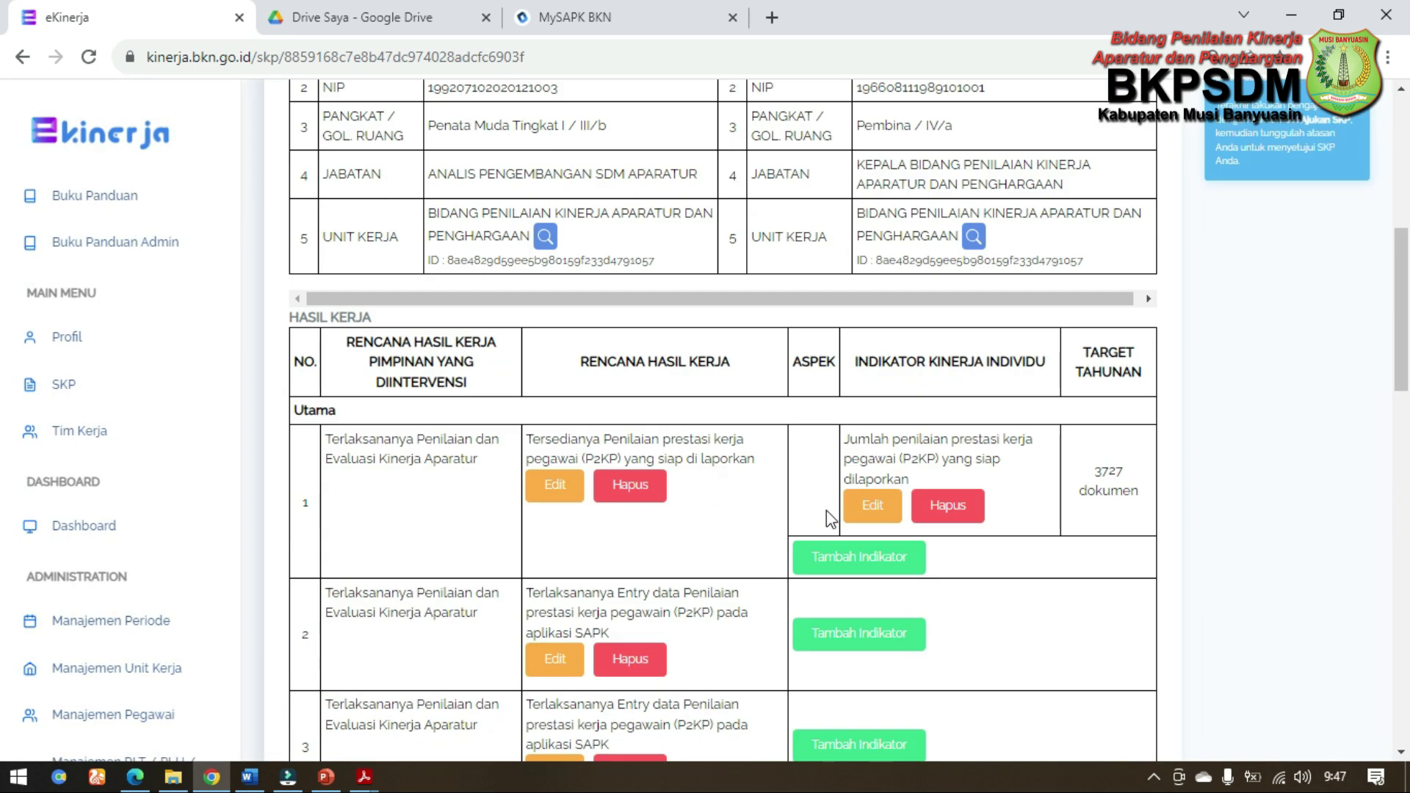
# Step: Delete the duplicate third RHK under Hasil Kerja and confirm the deletion
pyautogui.scroll(-2, 832, 577)
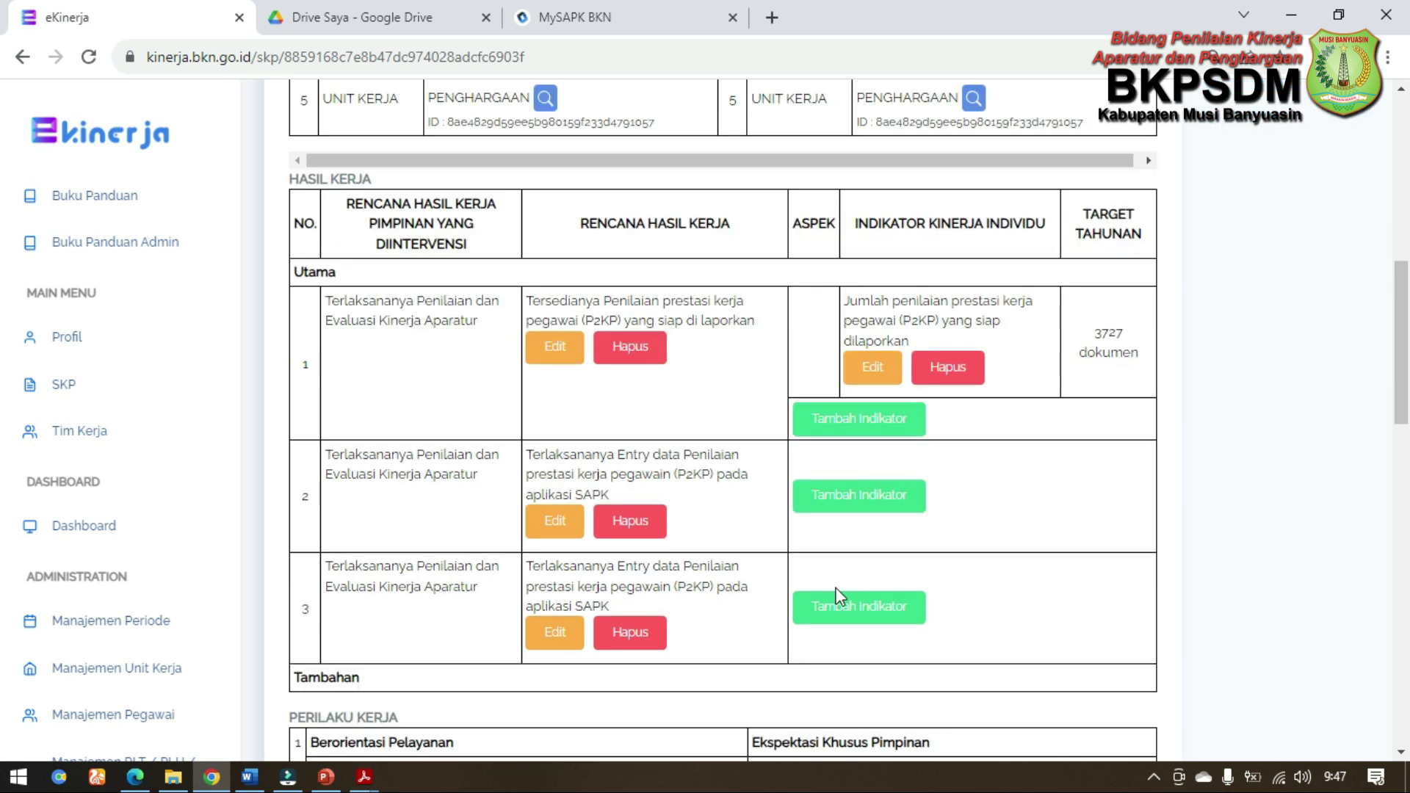
pyautogui.click(624, 630)
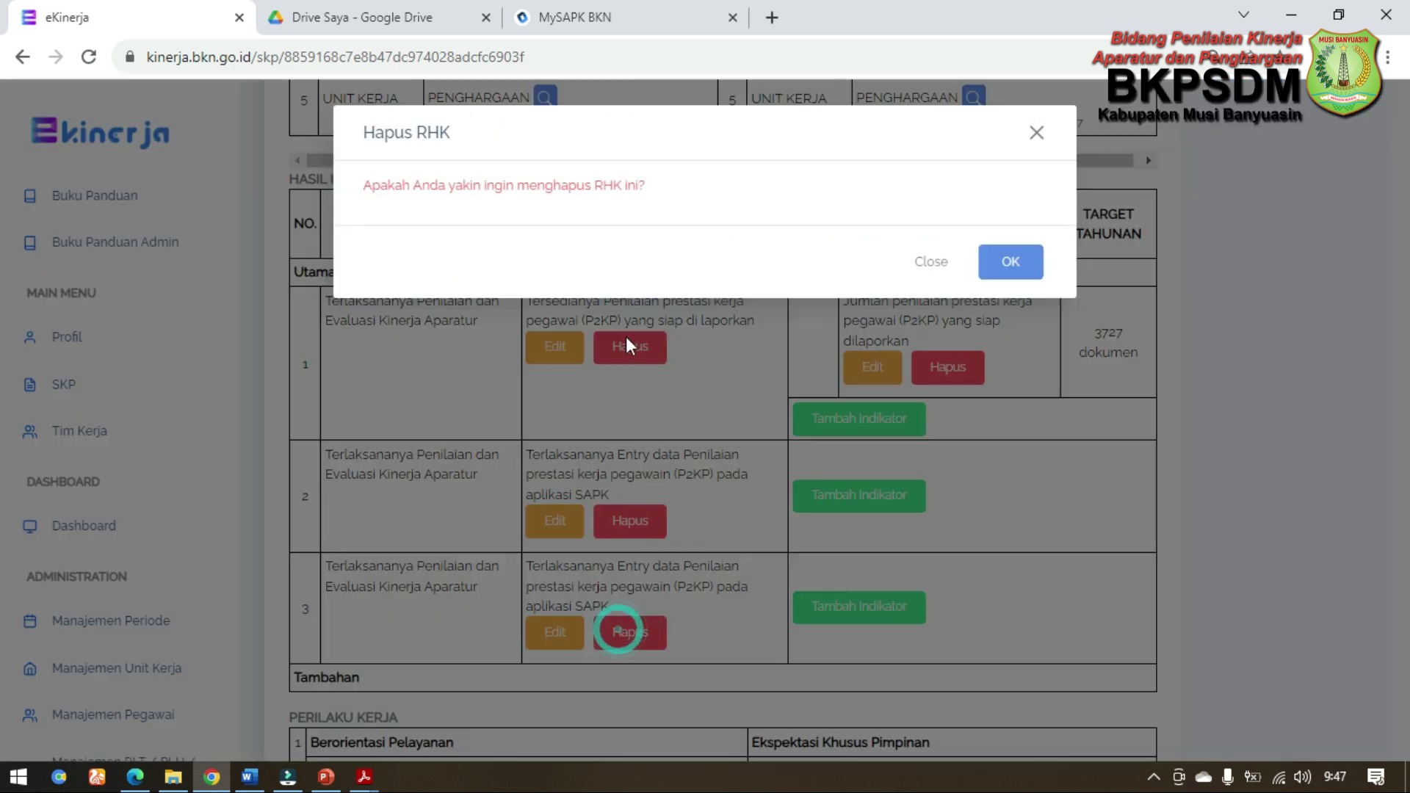
pyautogui.click(1028, 276)
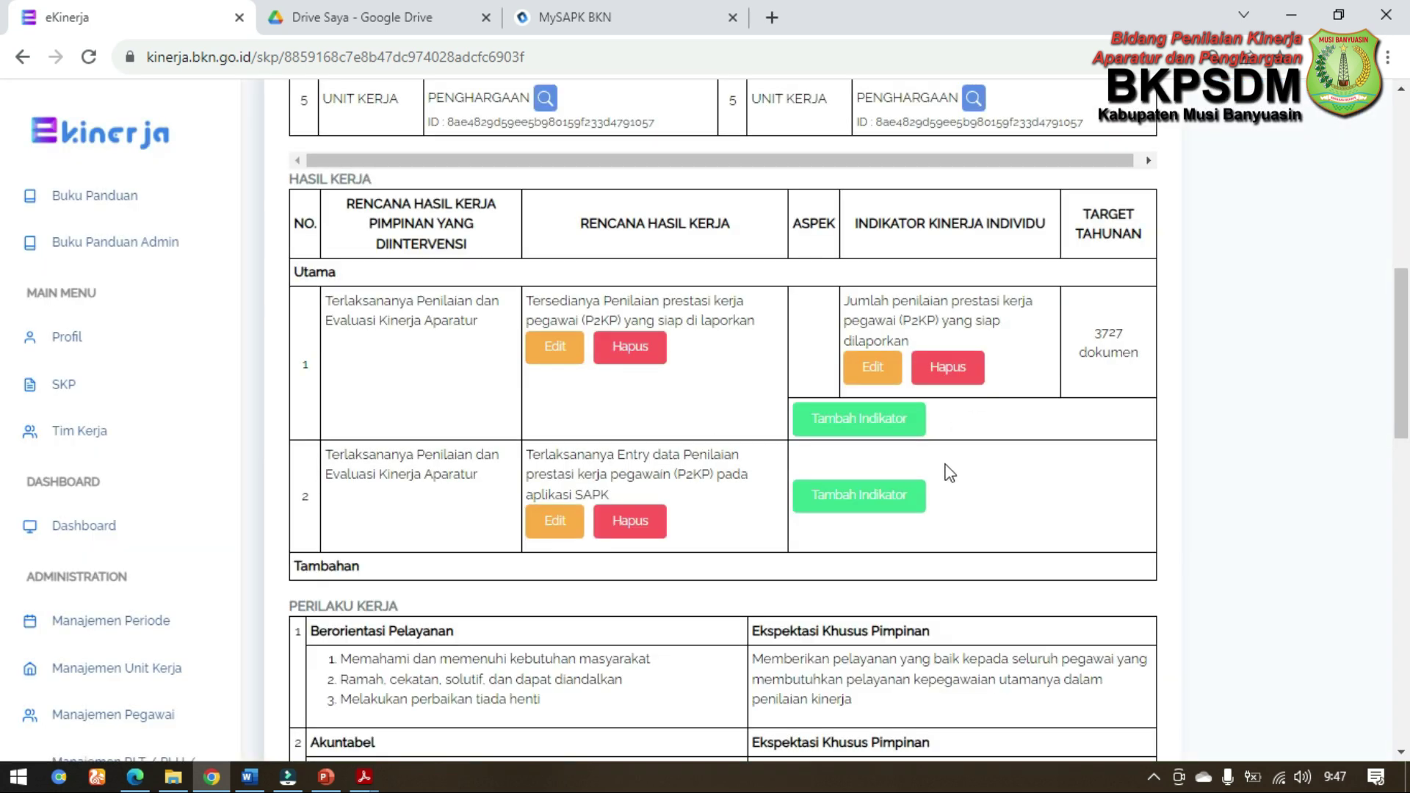
# Step: Review the indicators and annual targets of both RHK entries, the Perilaku Kerja expectations and the Lampiran section
pyautogui.scroll(-2, 1024, 492)
pyautogui.scroll(-2, 1025, 501)
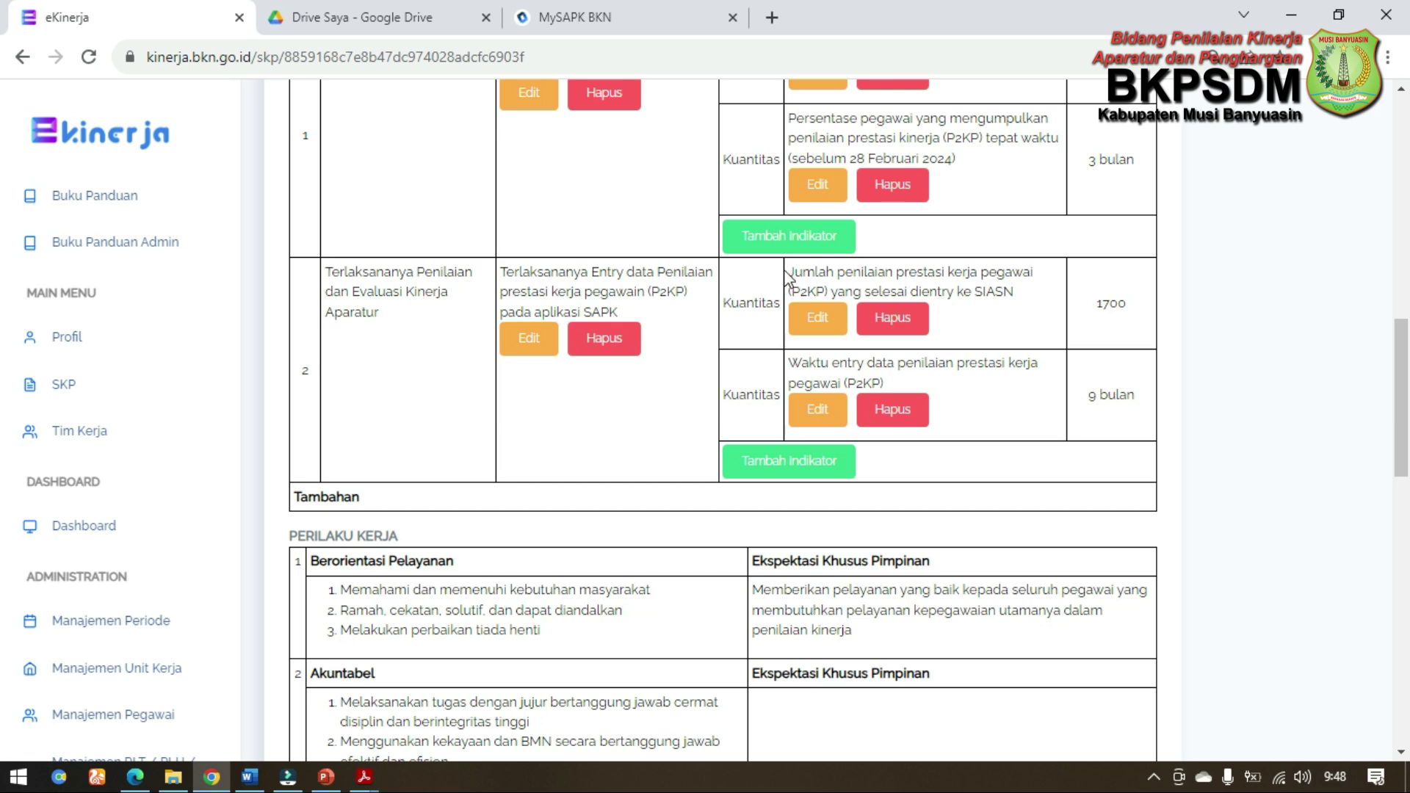
pyautogui.scroll(6, 830, 294)
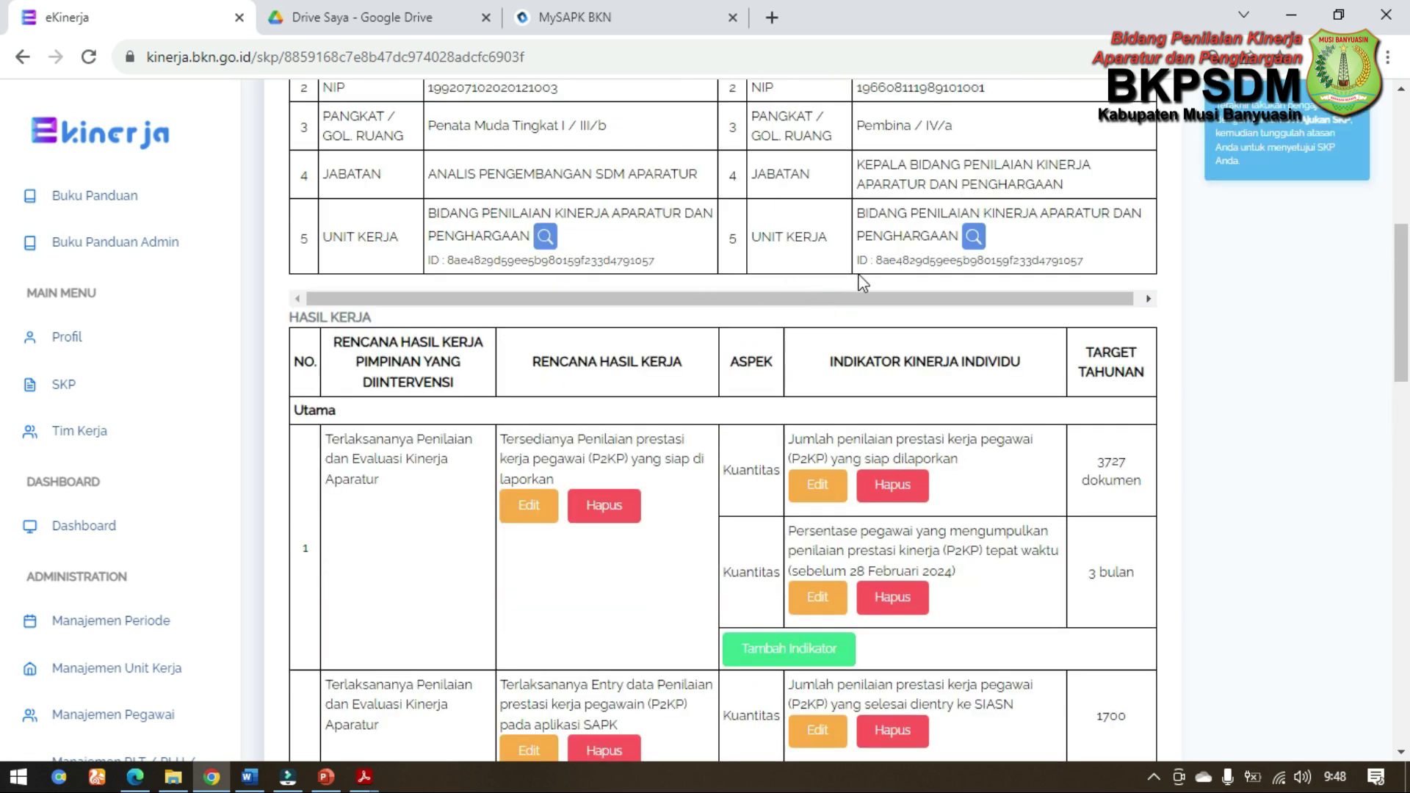
pyautogui.scroll(-8, 625, 305)
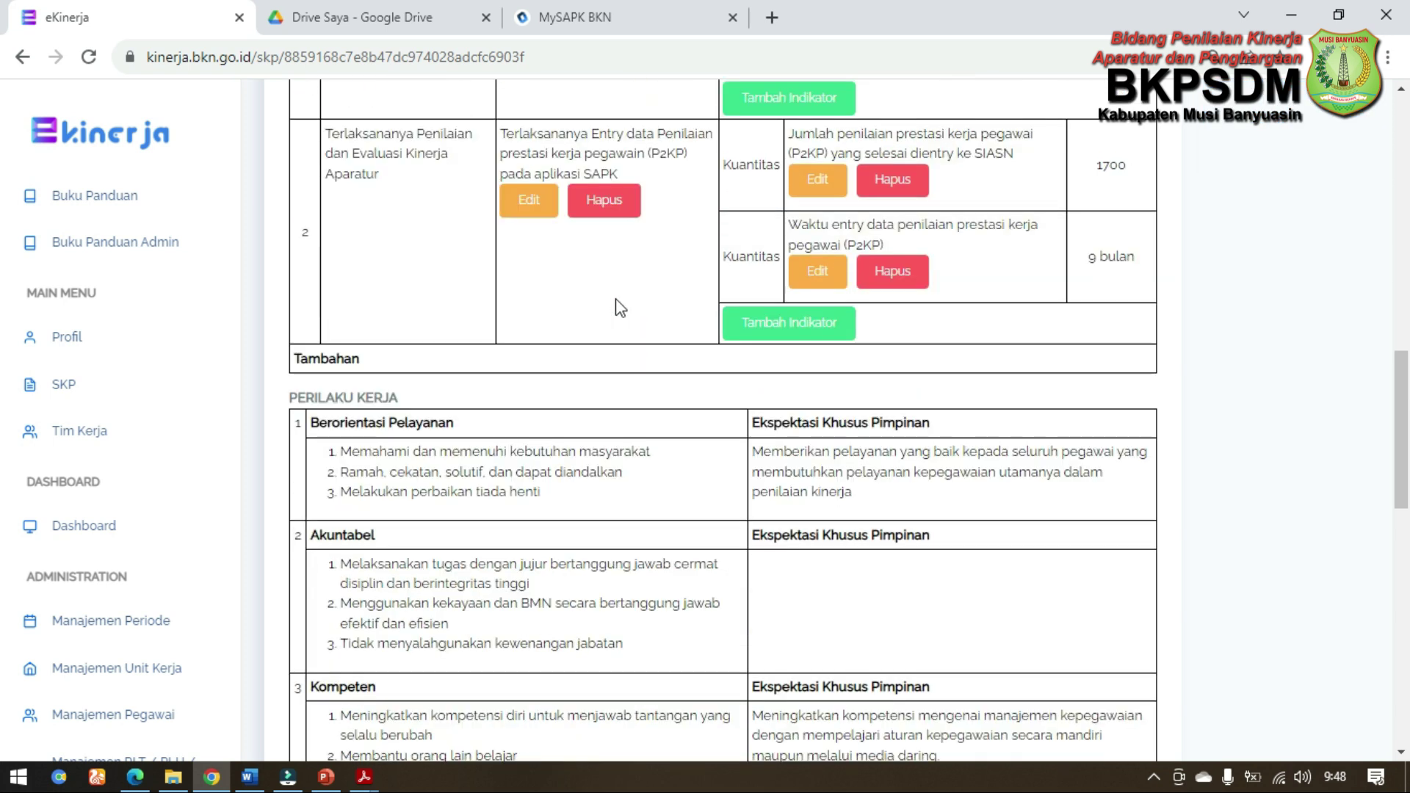
pyautogui.scroll(-4, 621, 307)
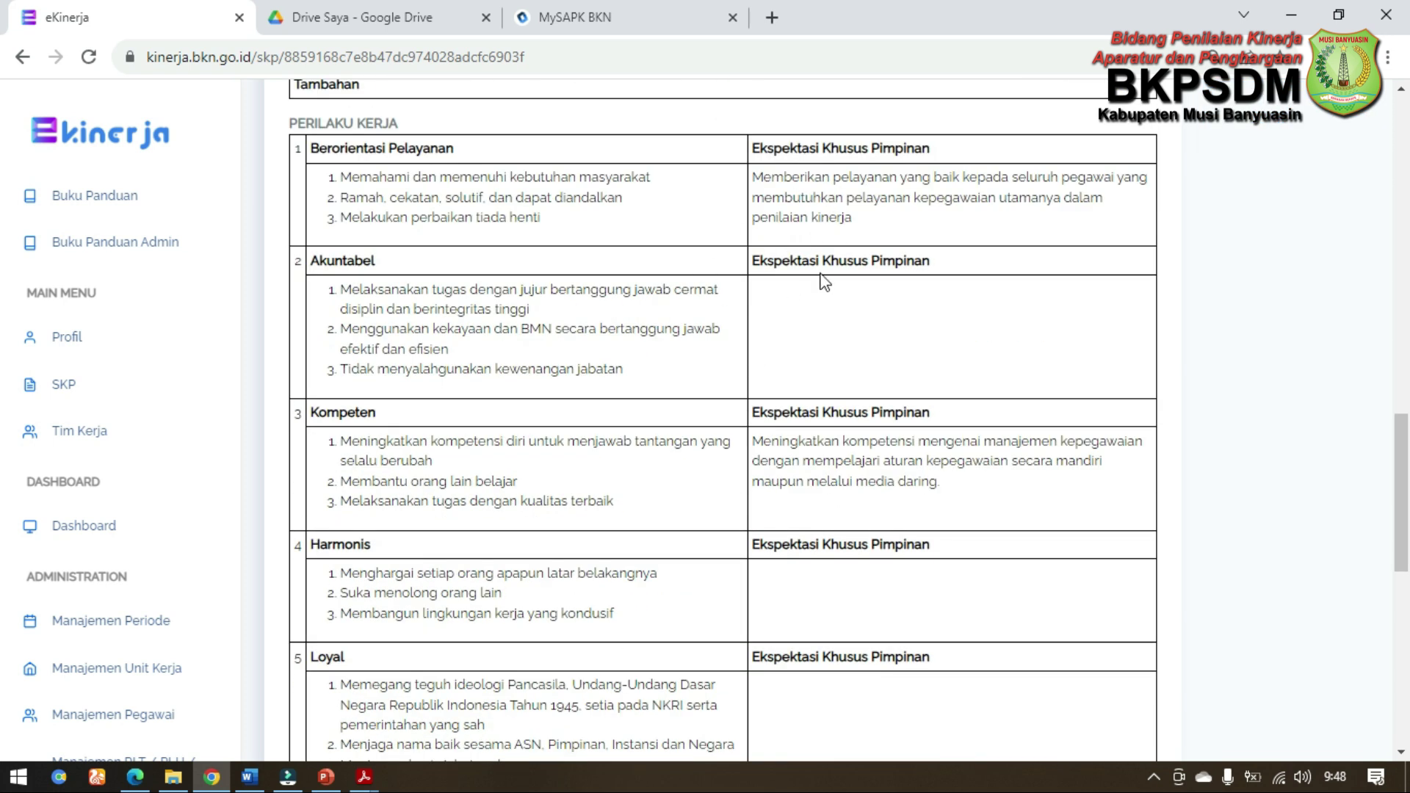
pyautogui.scroll(-10, 824, 281)
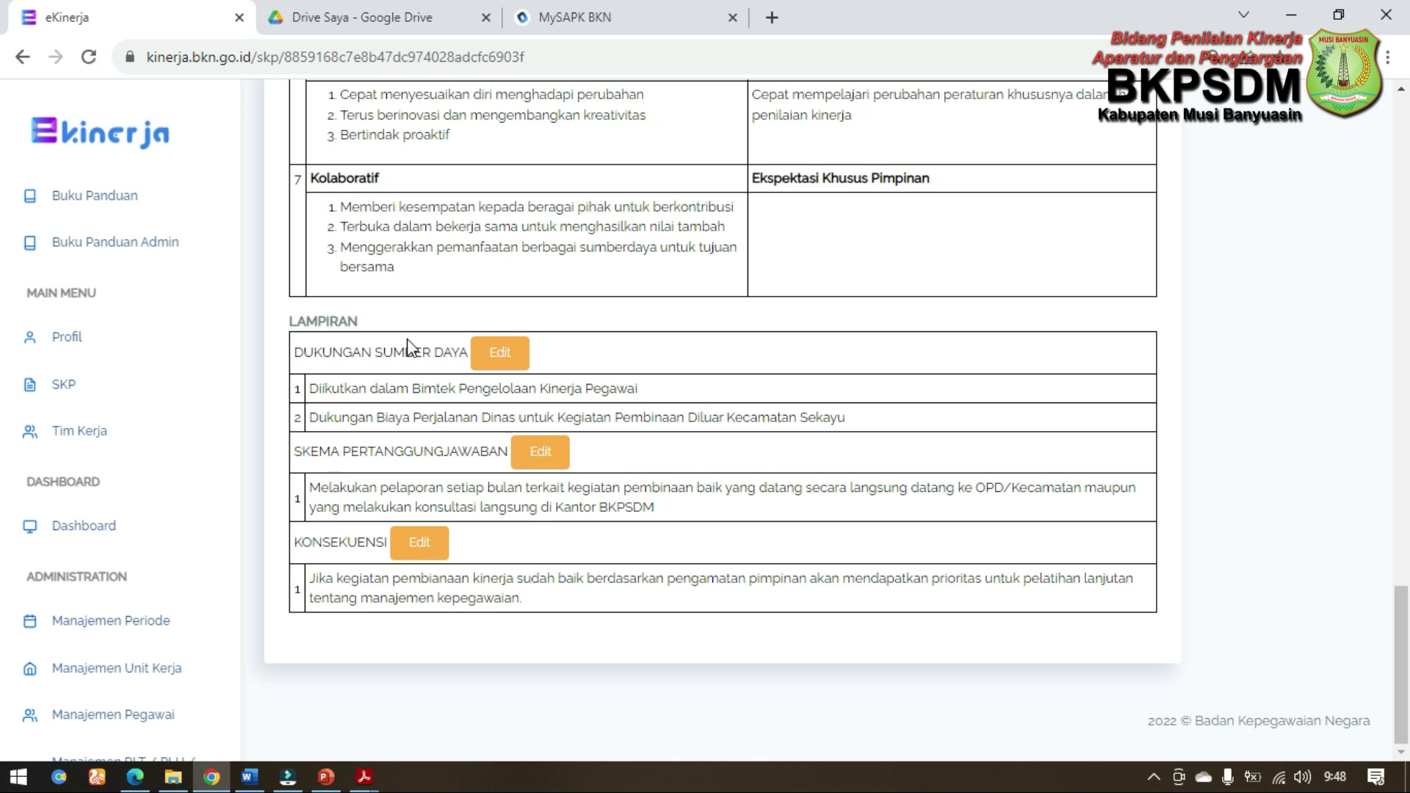
# Step: View the Lampiran edit forms for Dukungan Sumber Daya, Skema Pertanggungjawaban and Konsekuensi, closing each without changes
pyautogui.click(500, 354)
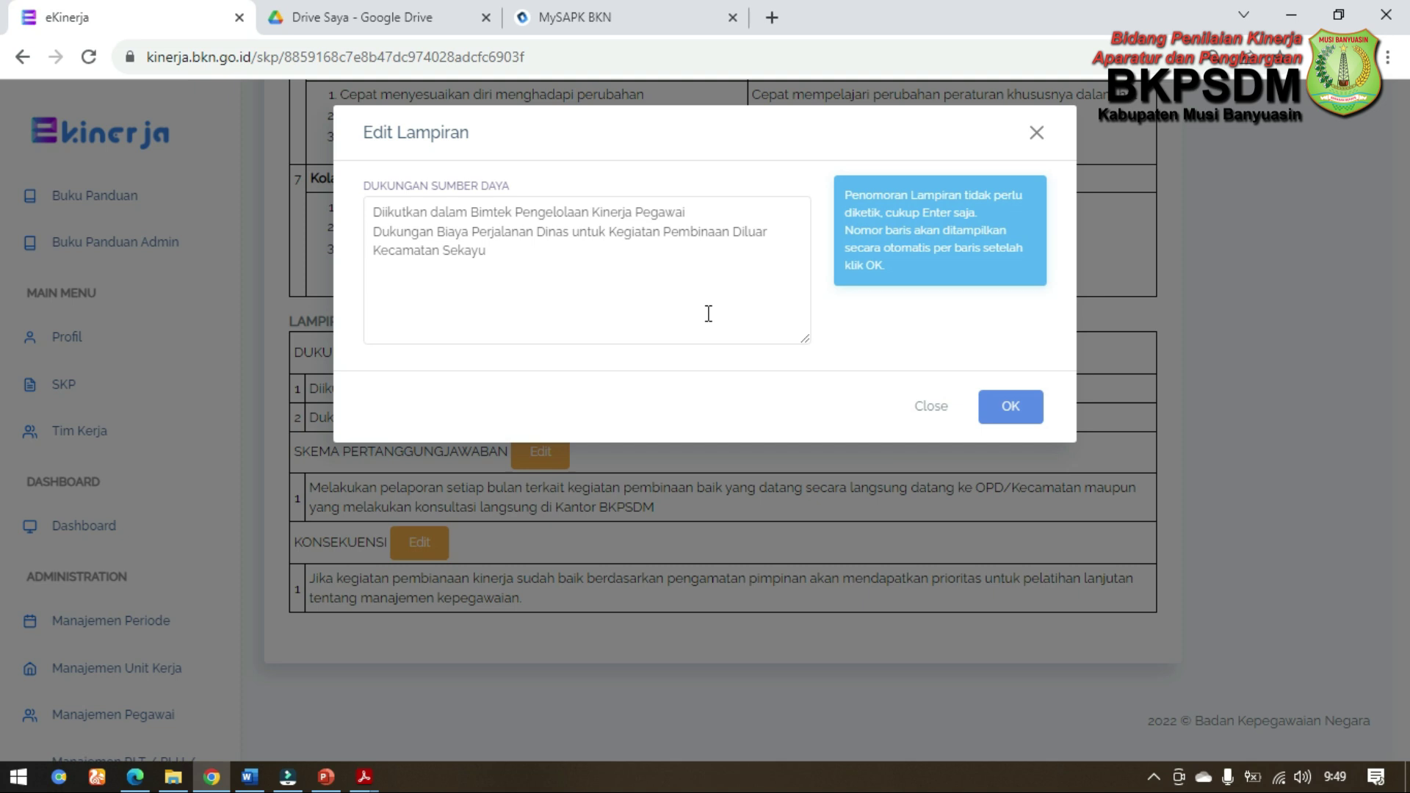
pyautogui.click(924, 408)
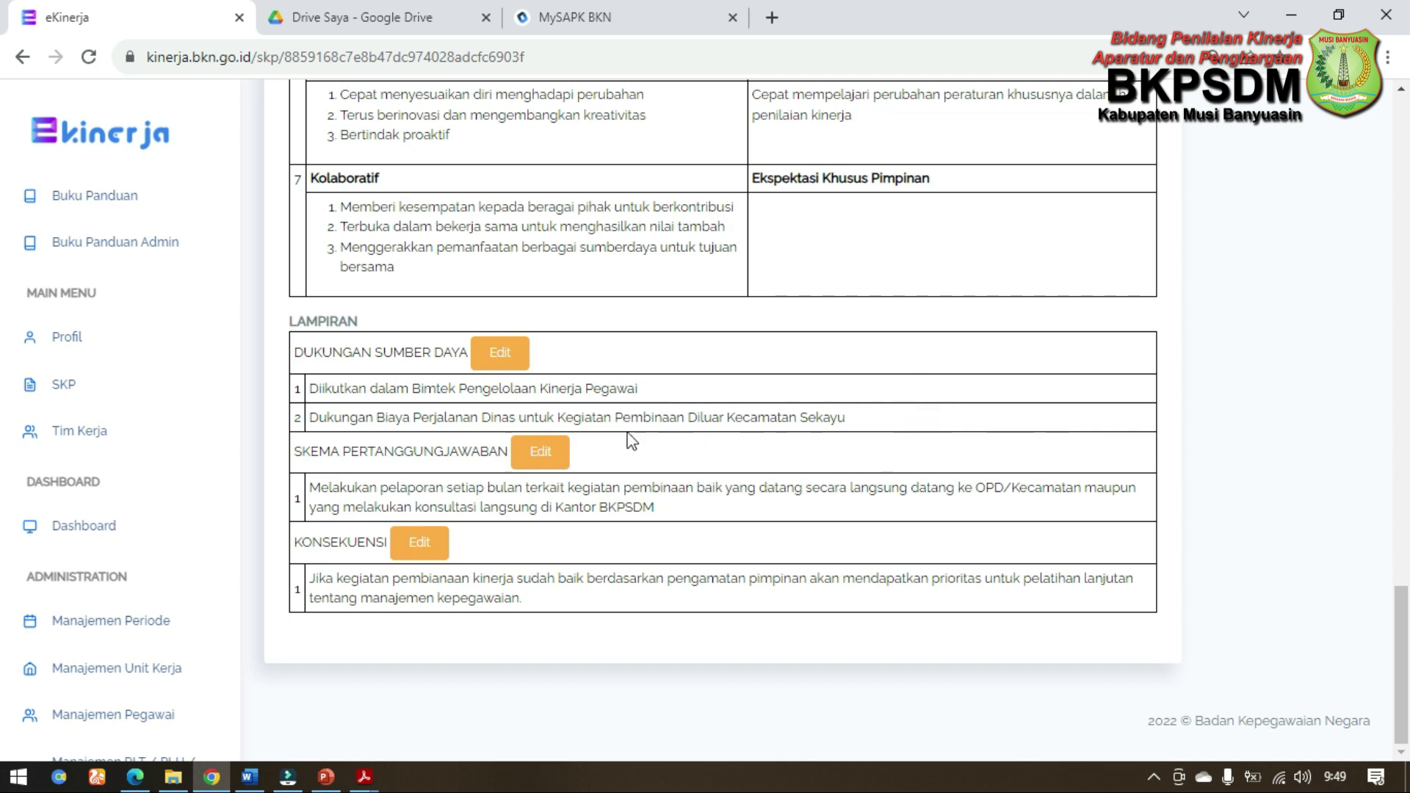
pyautogui.click(555, 449)
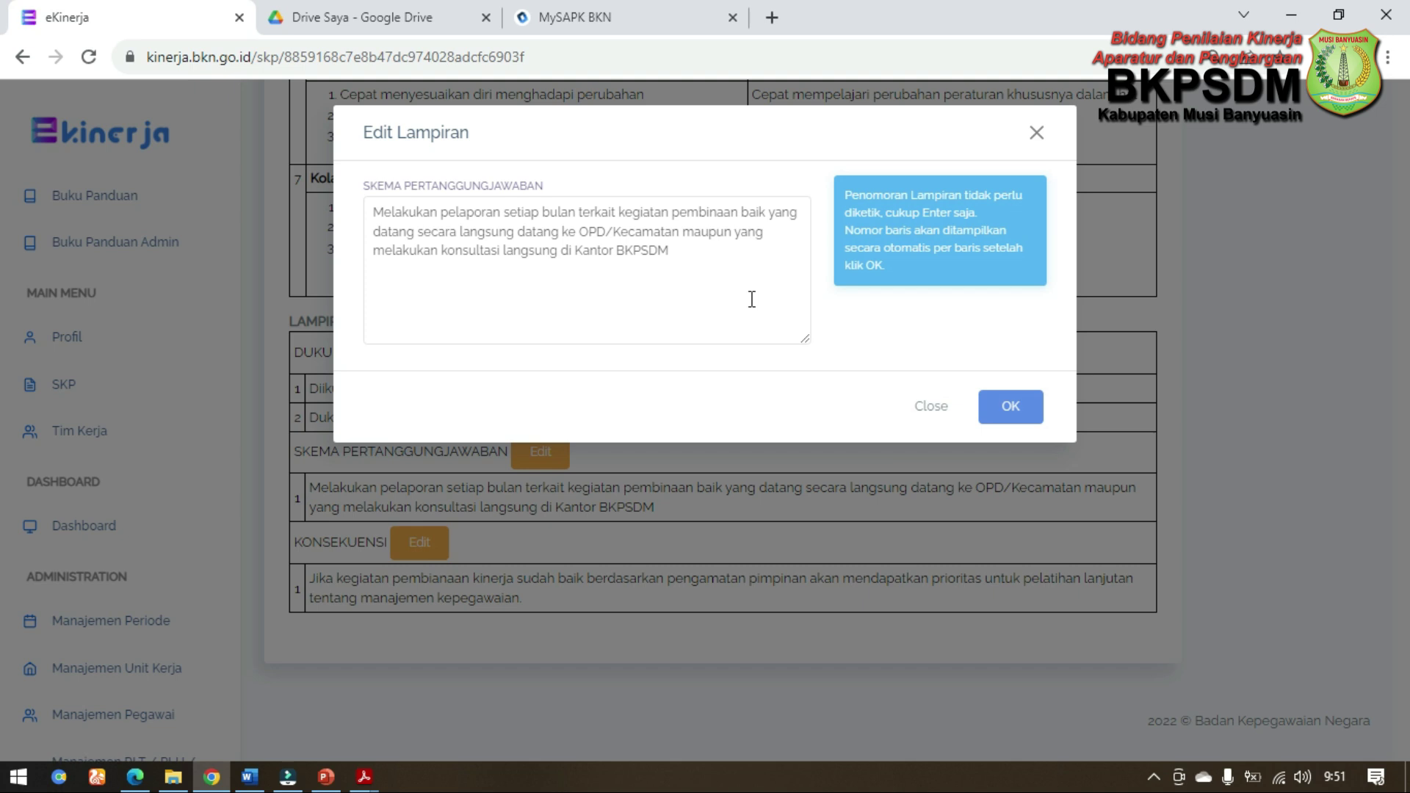
pyautogui.click(930, 406)
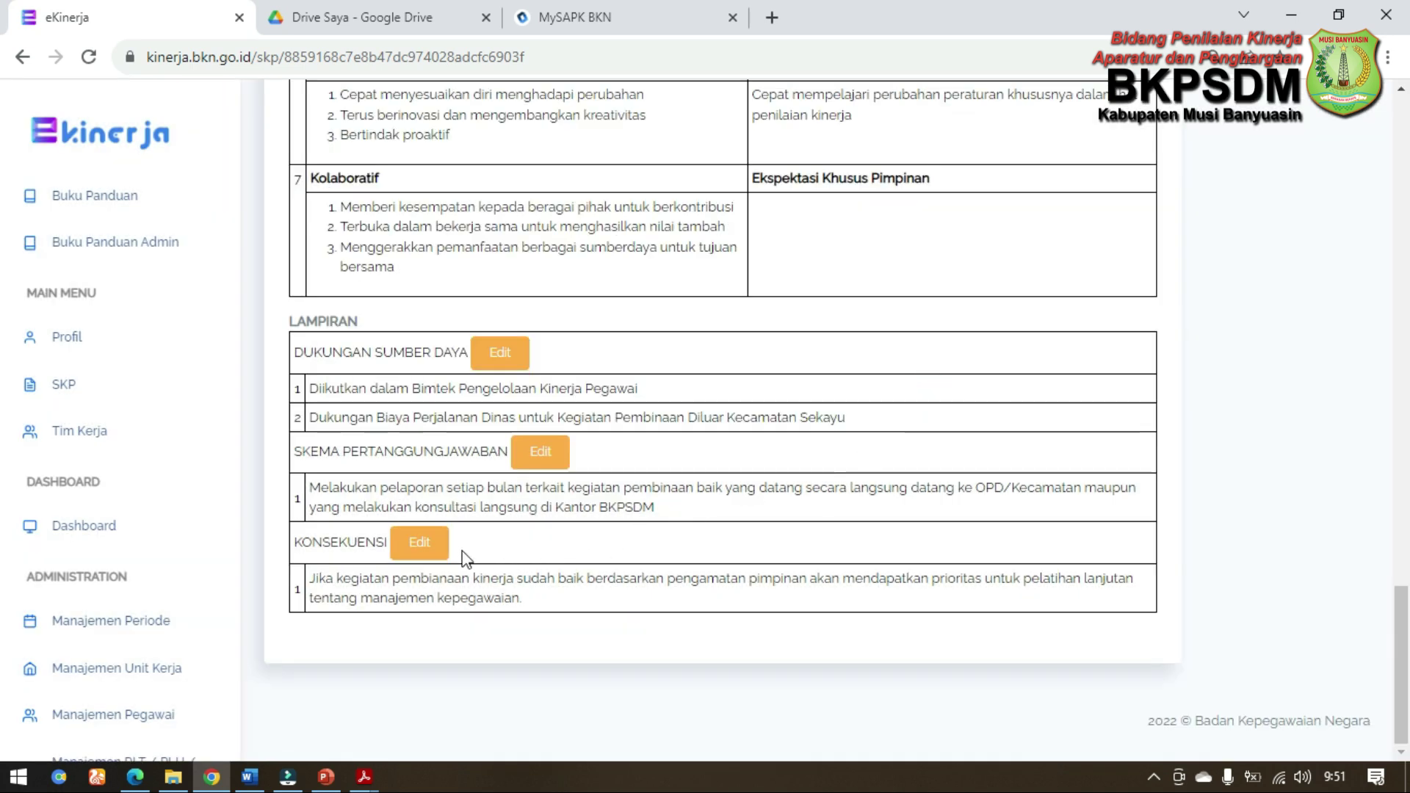
pyautogui.click(433, 546)
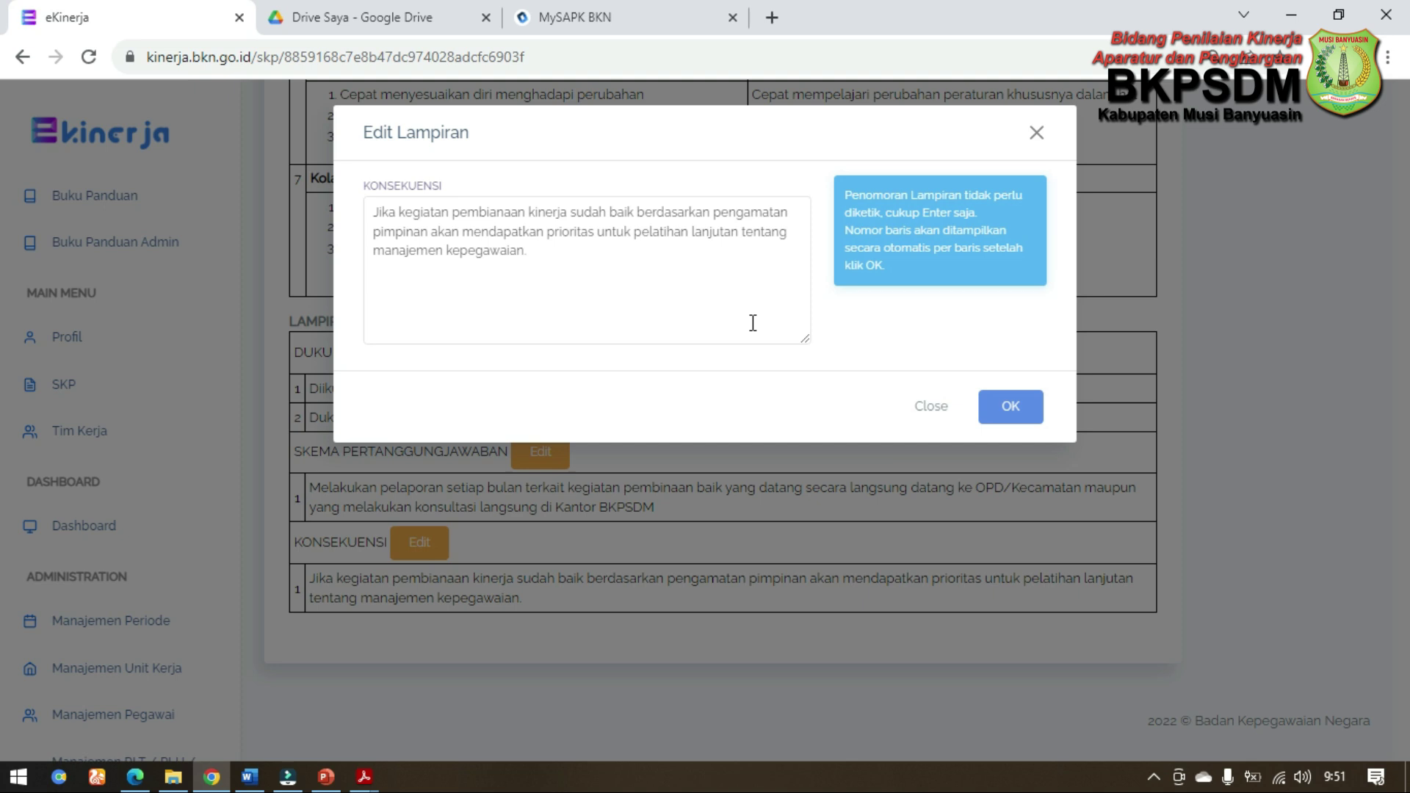
pyautogui.click(932, 405)
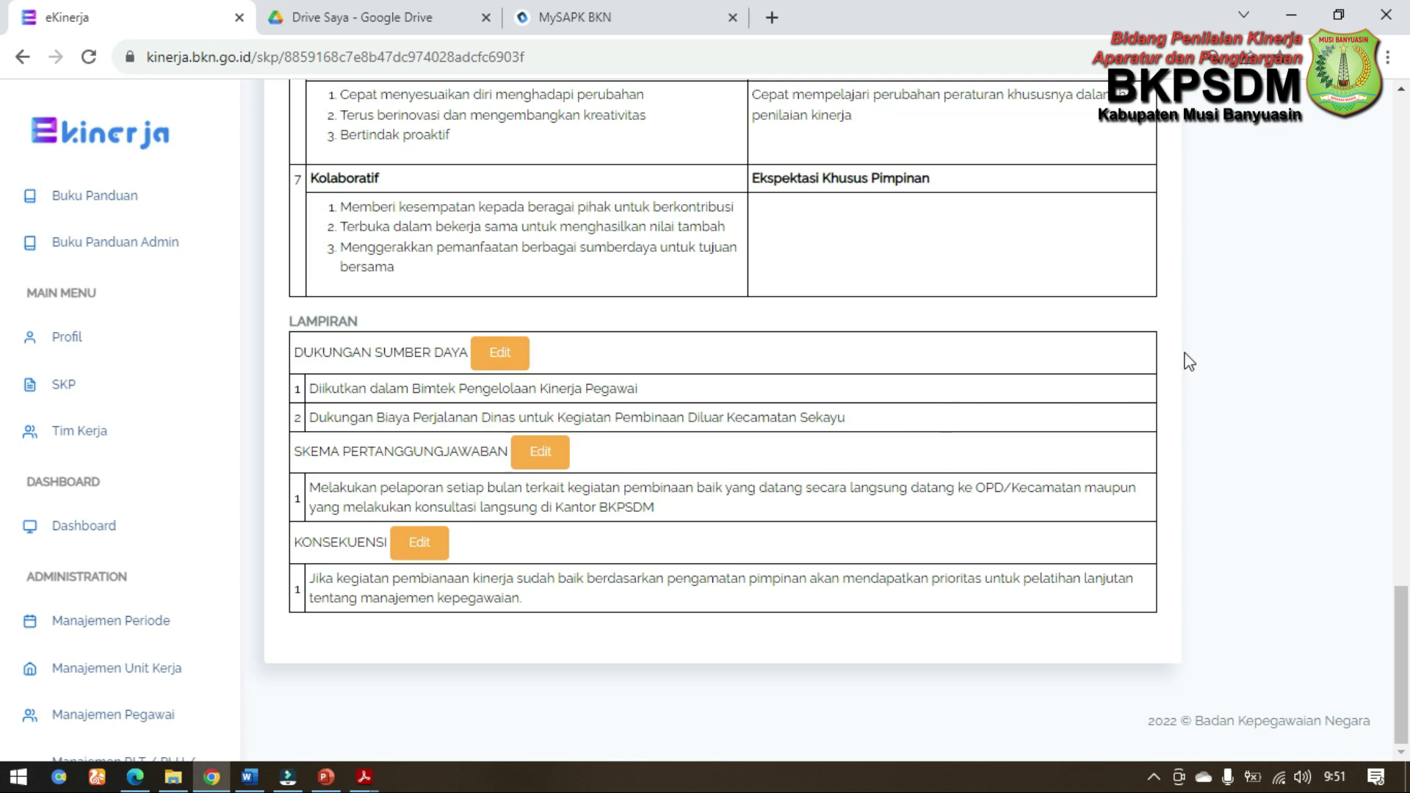
# Step: Examine the complete draft SKP, from the employee and assessor data through Hasil Kerja and Perilaku Kerja to Lampiran, and return to its header
pyautogui.scroll(5, 1199, 359)
pyautogui.scroll(5, 1199, 359)
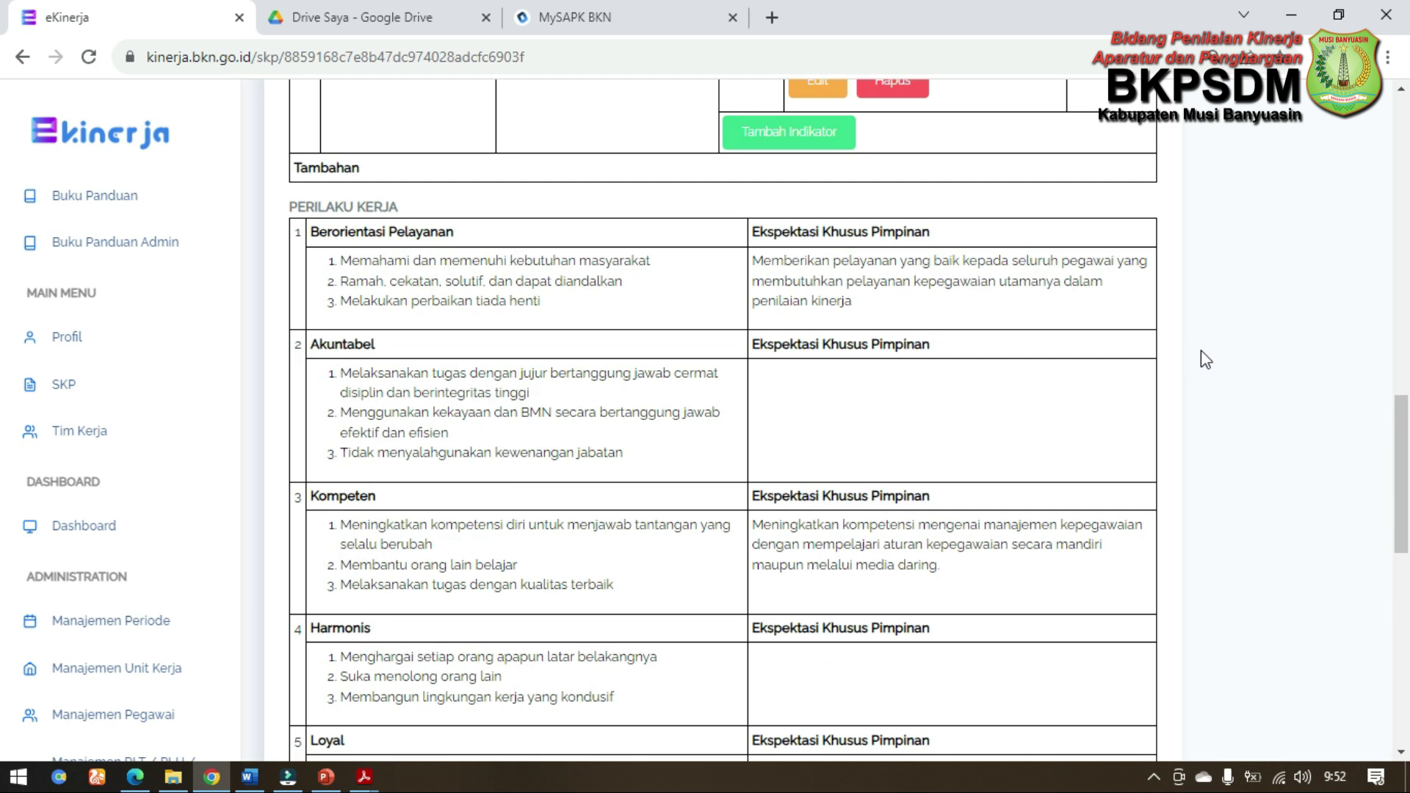
pyautogui.scroll(5, 1205, 352)
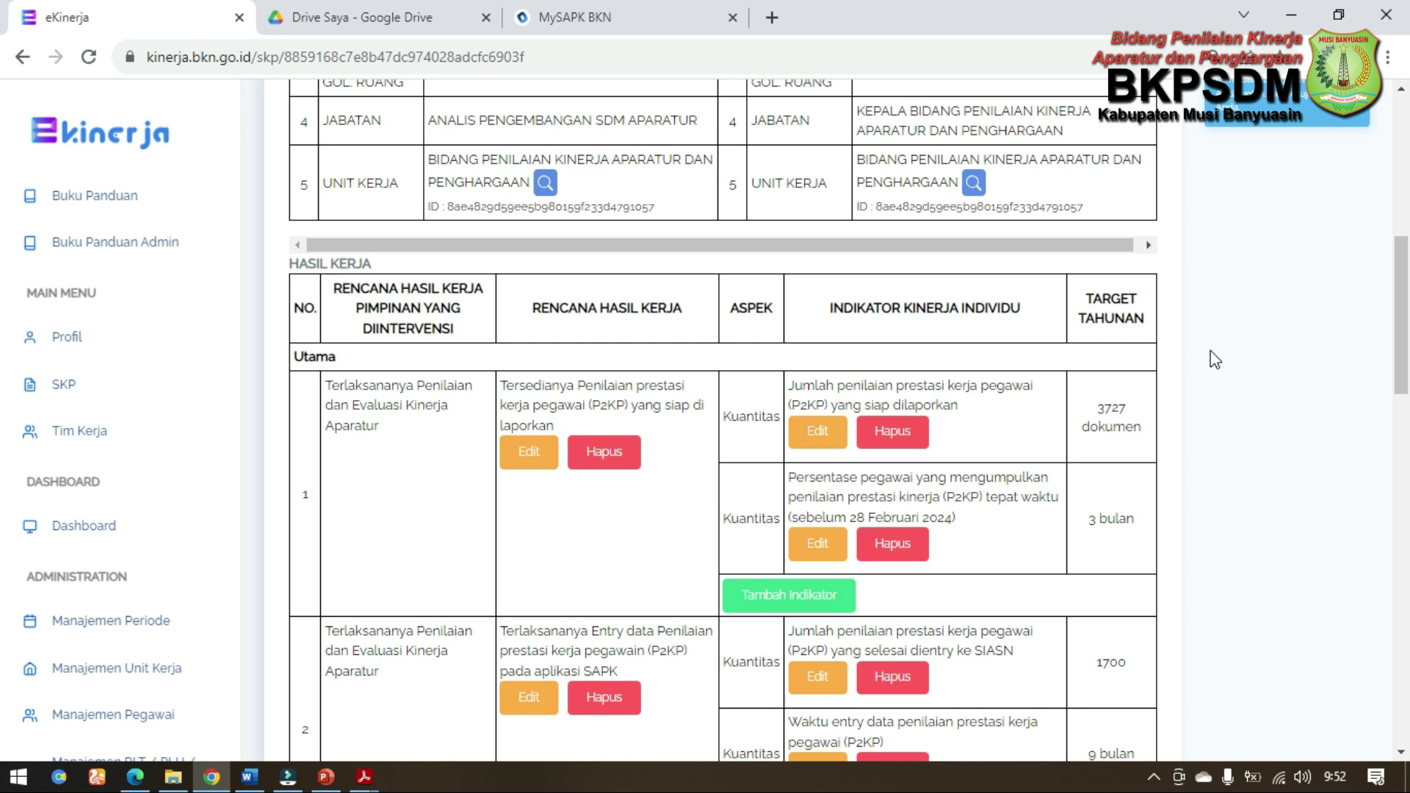
pyautogui.scroll(-2, 1197, 359)
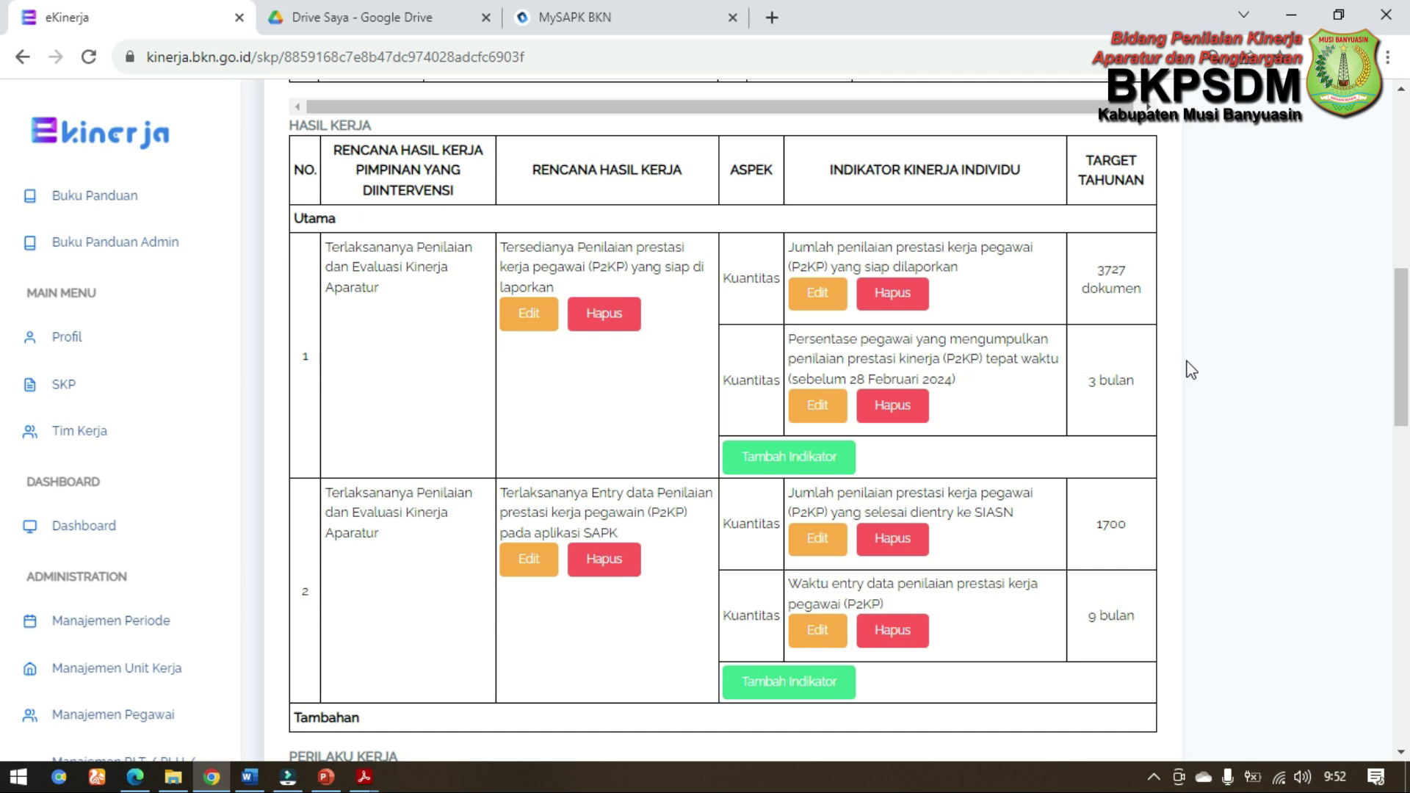
pyautogui.click(1402, 347)
pyautogui.moveTo(1403, 356); pyautogui.dragTo(1408, 256)
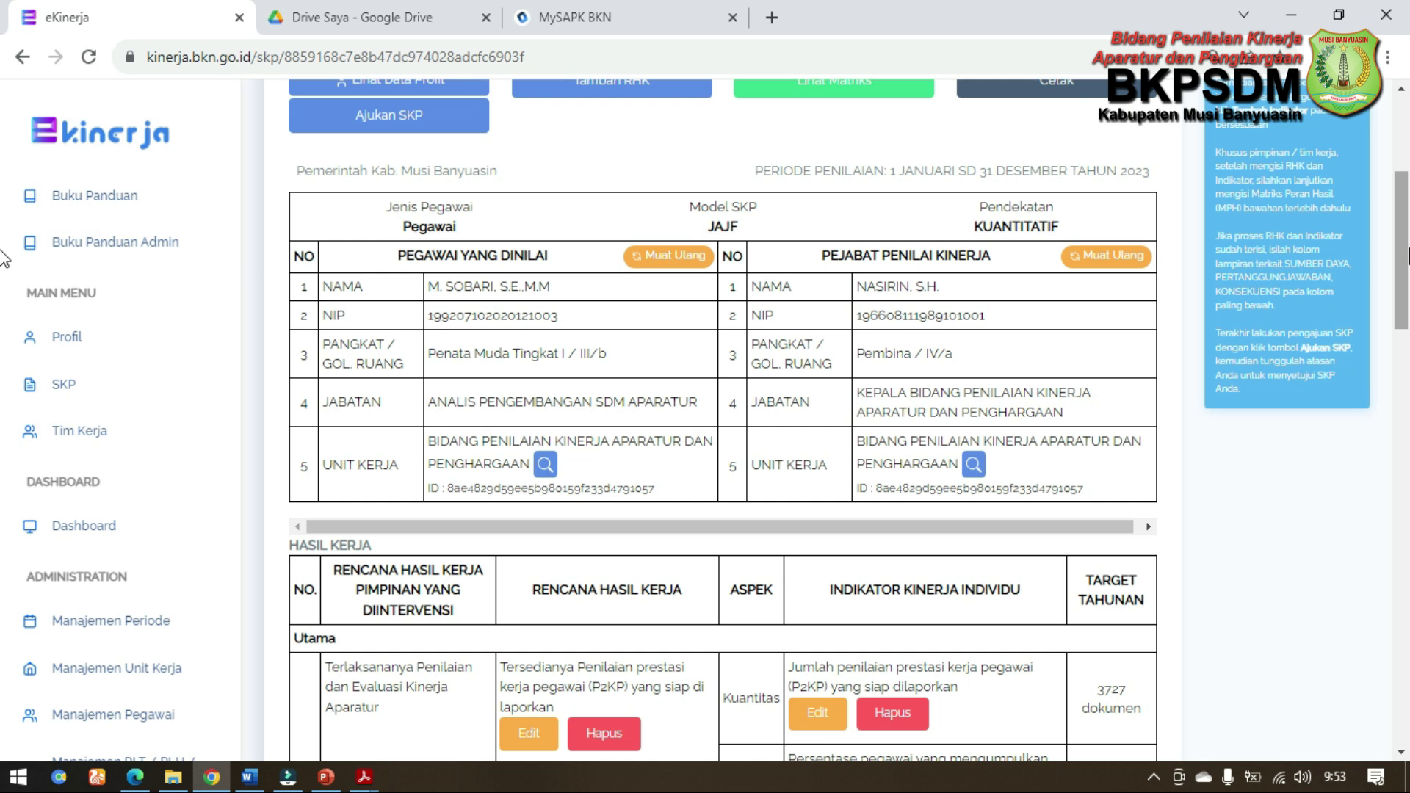
pyautogui.scroll(-15, 1333, 558)
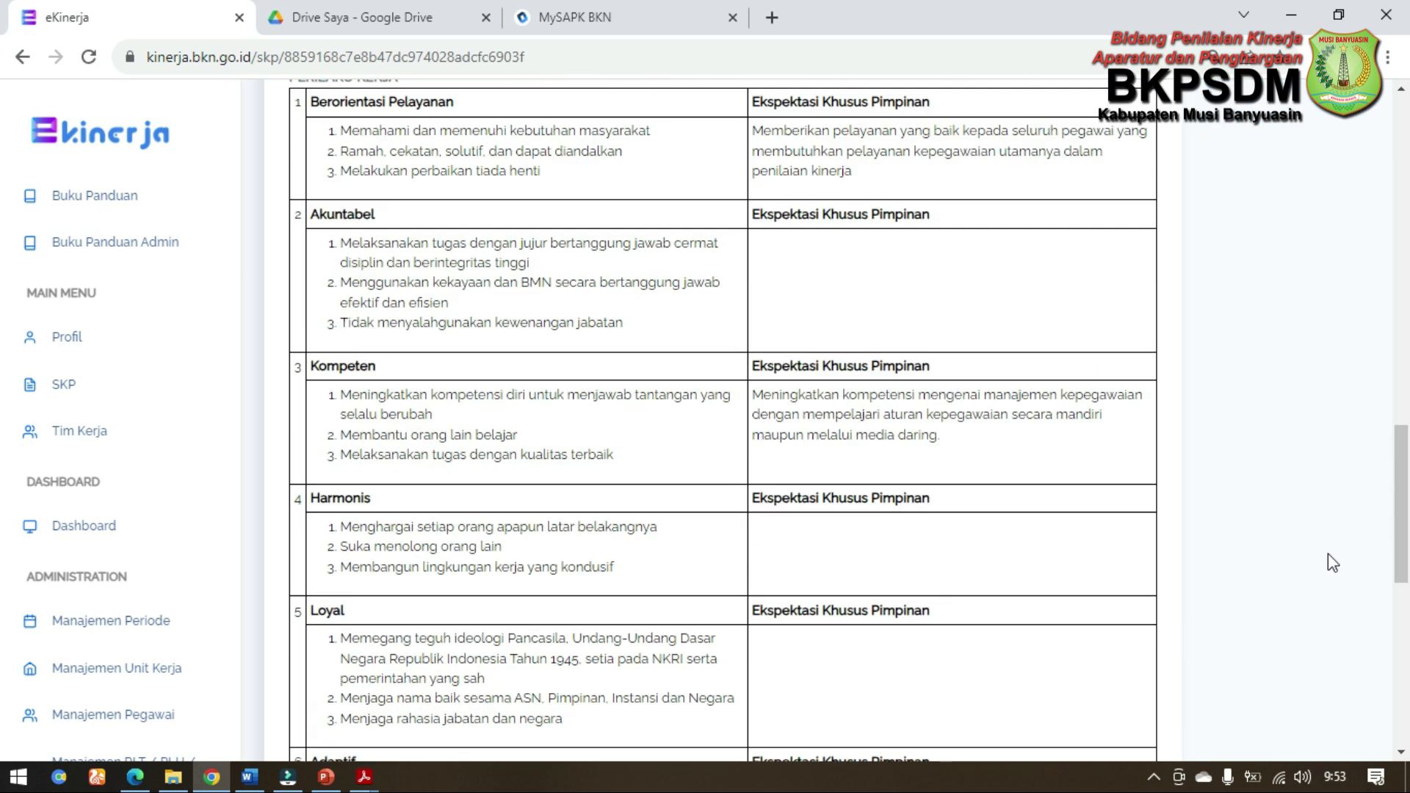
pyautogui.scroll(-10, 1221, 484)
pyautogui.scroll(2, 1237, 367)
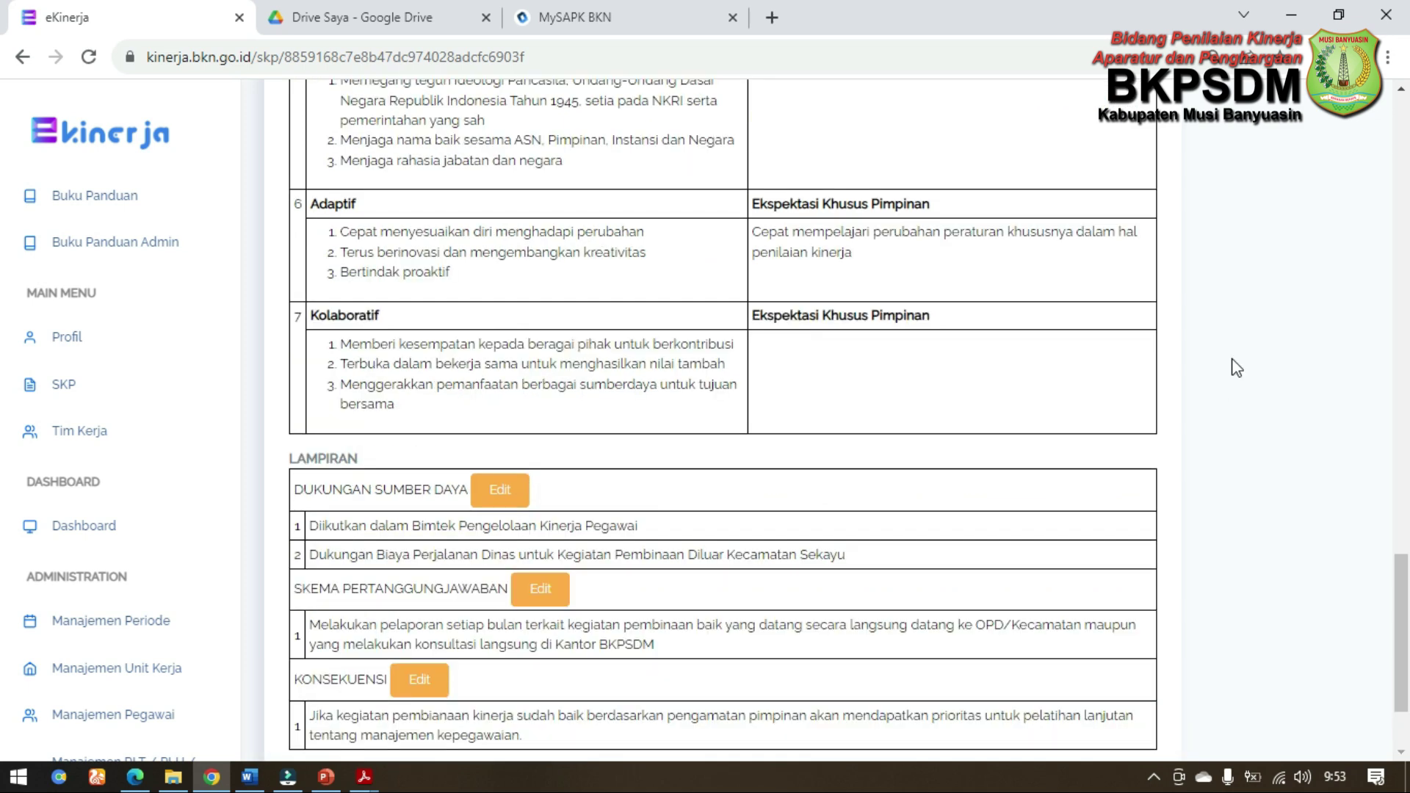
pyautogui.scroll(15, 1237, 367)
pyautogui.scroll(5, 759, 238)
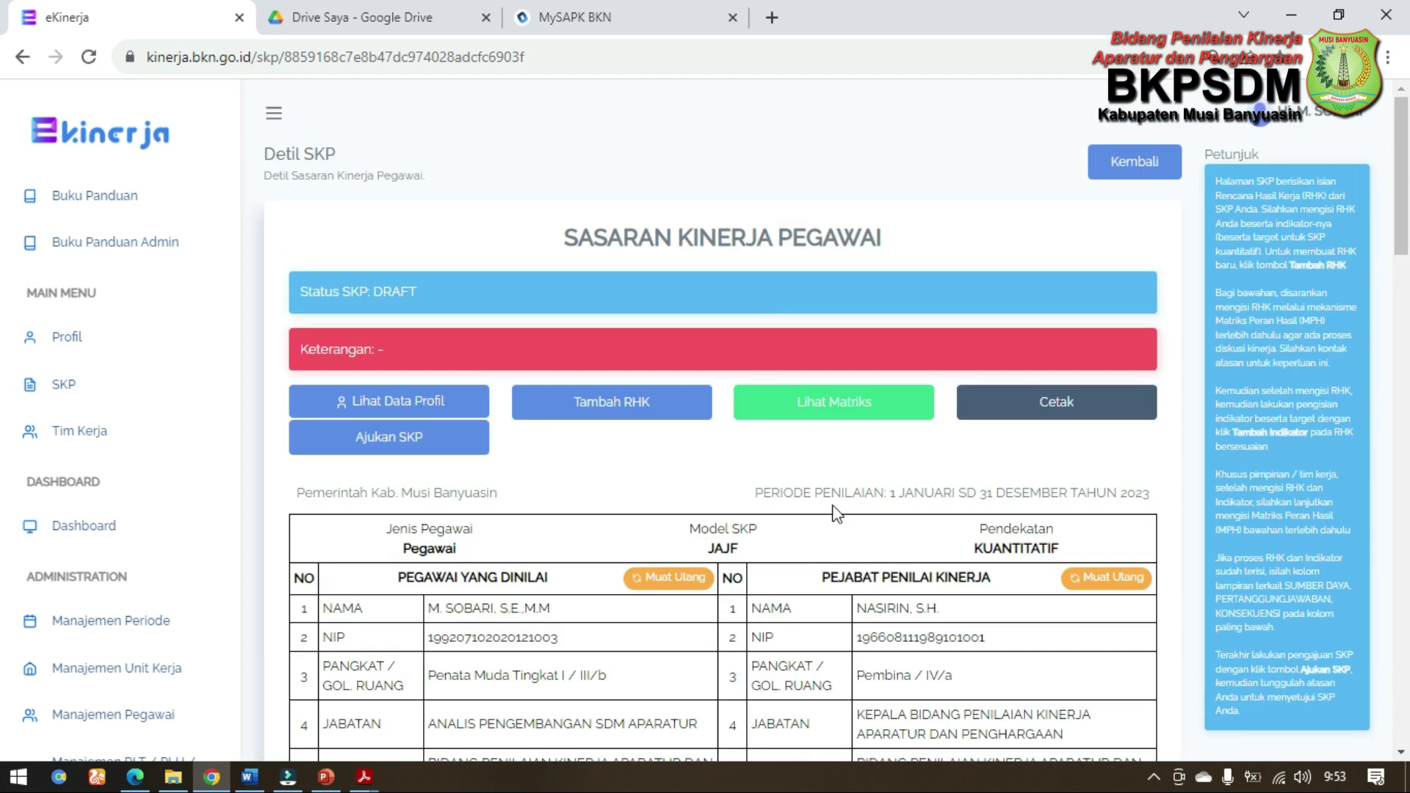
pyautogui.scroll(-20, 835, 515)
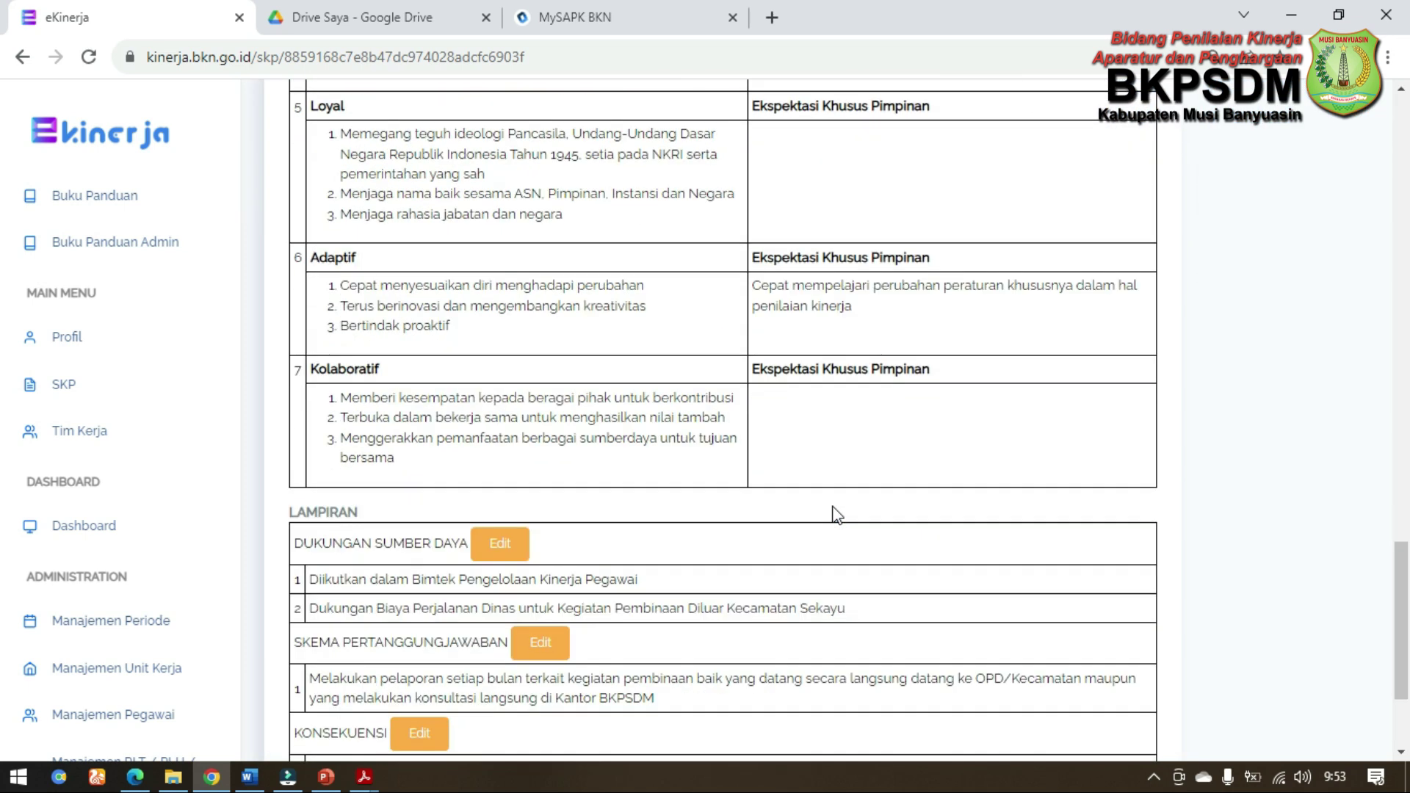
pyautogui.scroll(-3, 836, 515)
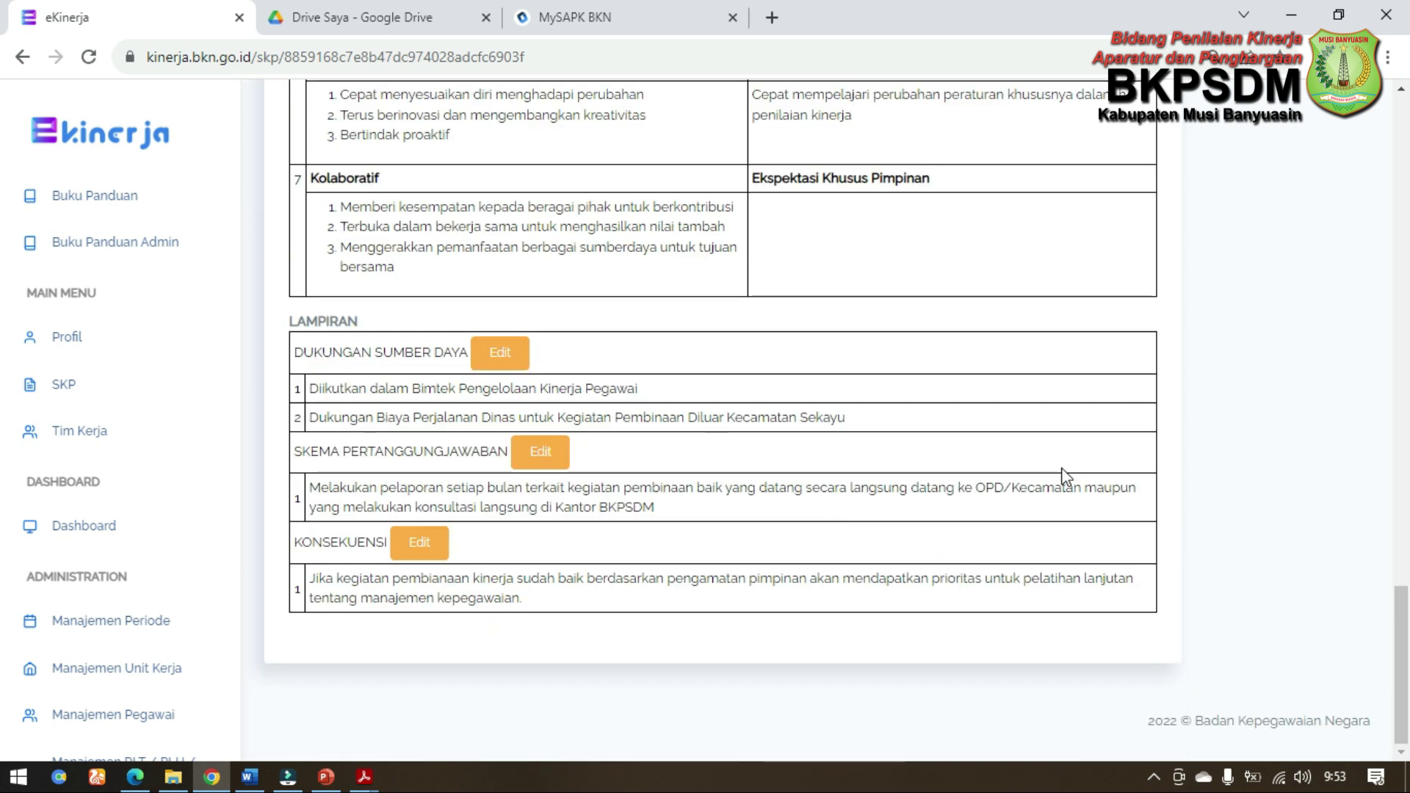
pyautogui.scroll(20, 1065, 477)
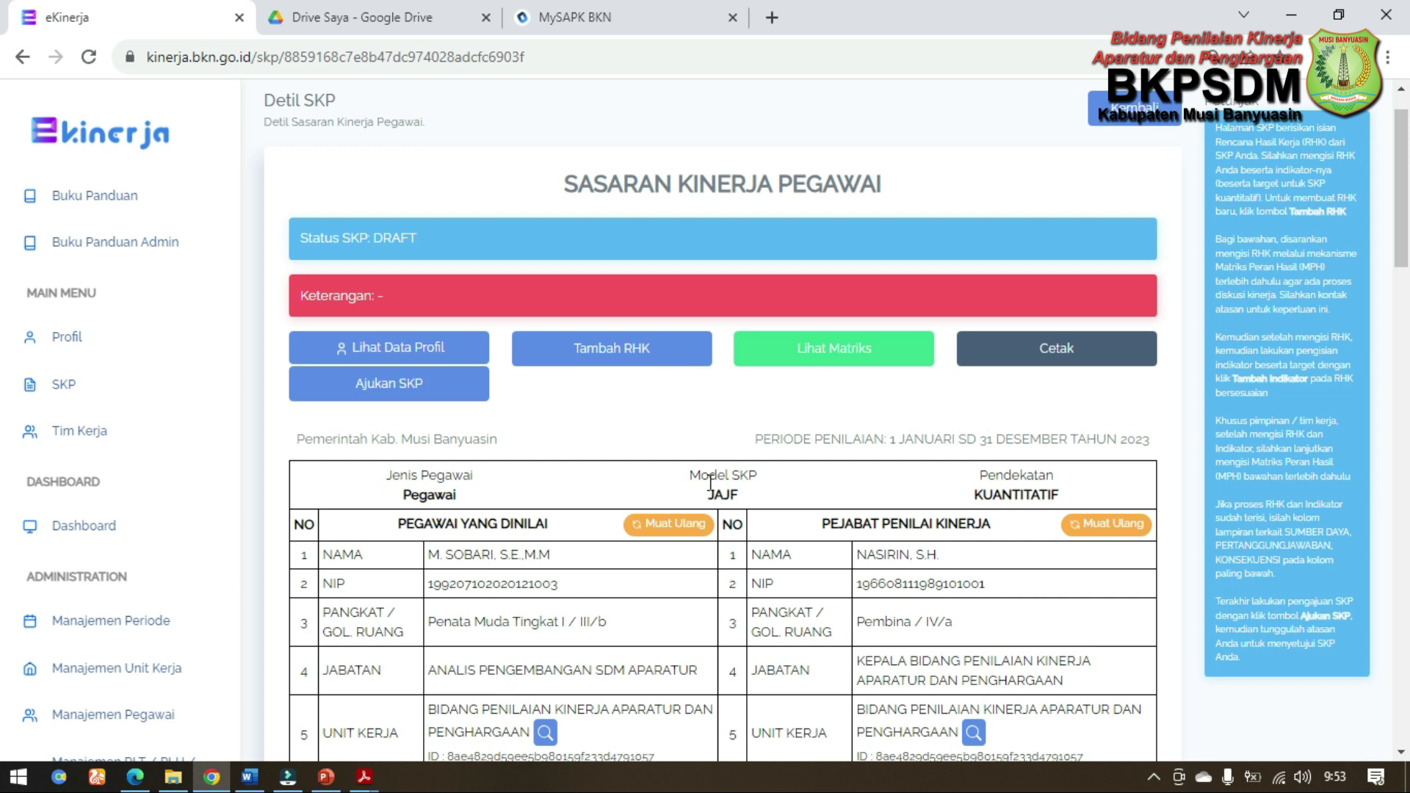
# Step: Submit the completed draft SKP to the assessor for review and confirm the submission
pyautogui.scroll(-2, 653, 405)
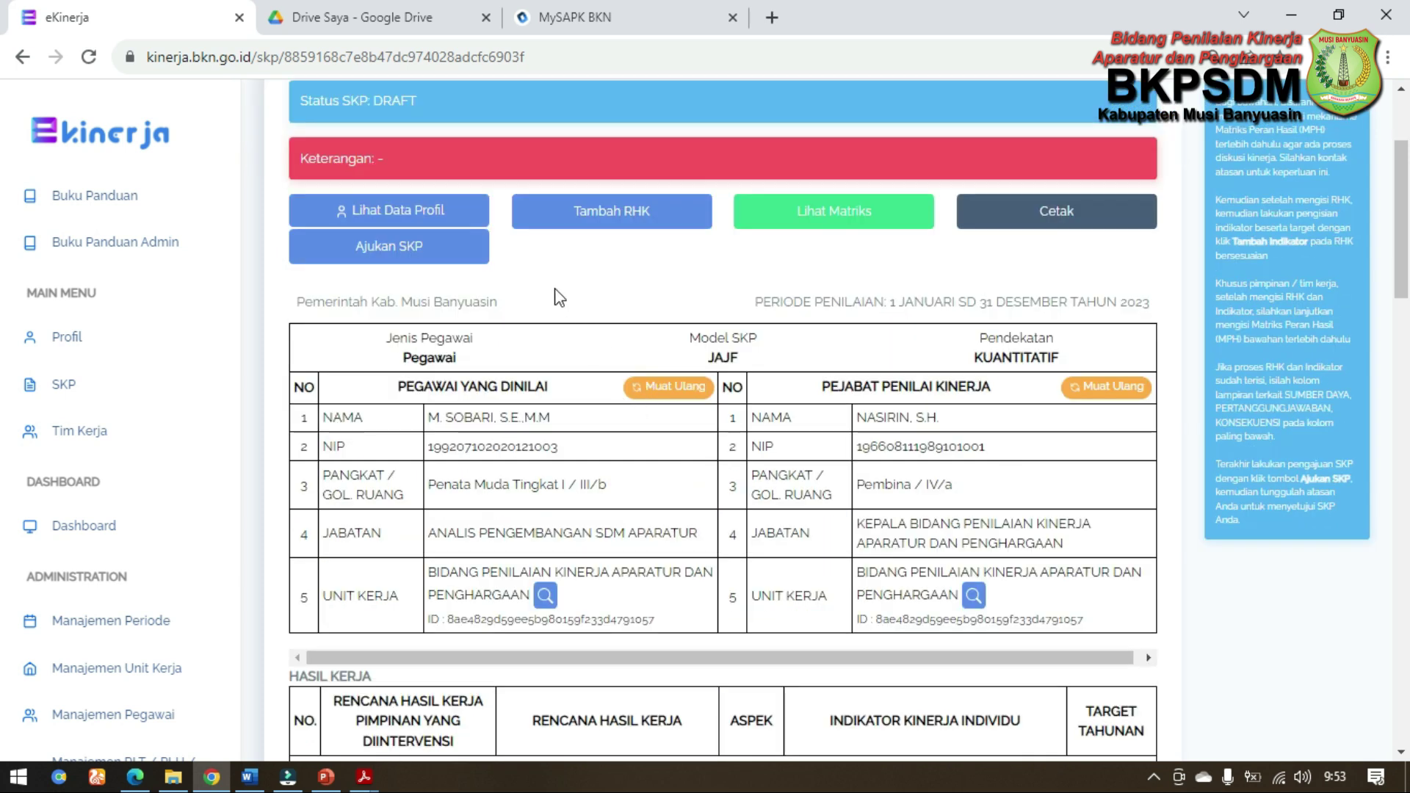
pyautogui.click(471, 259)
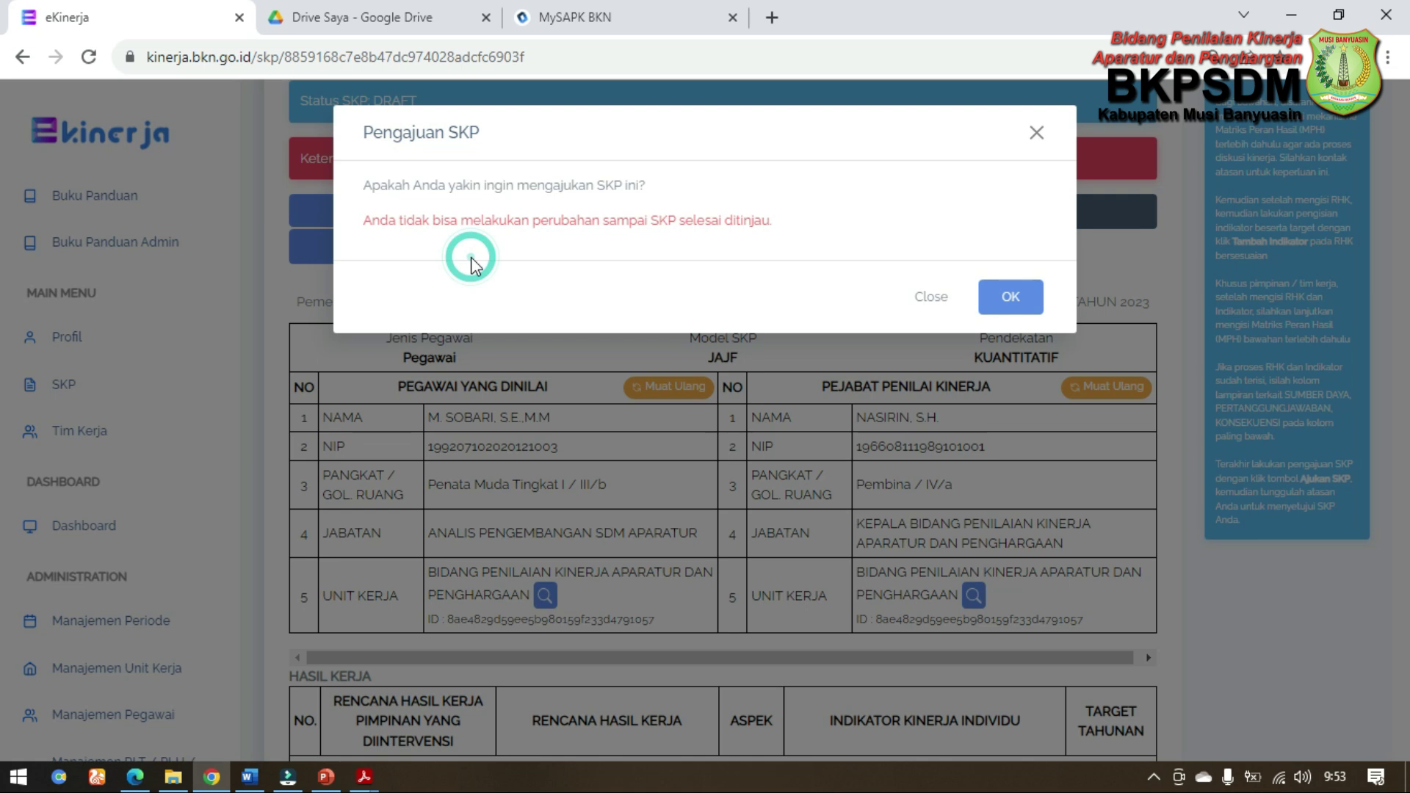
pyautogui.click(1012, 302)
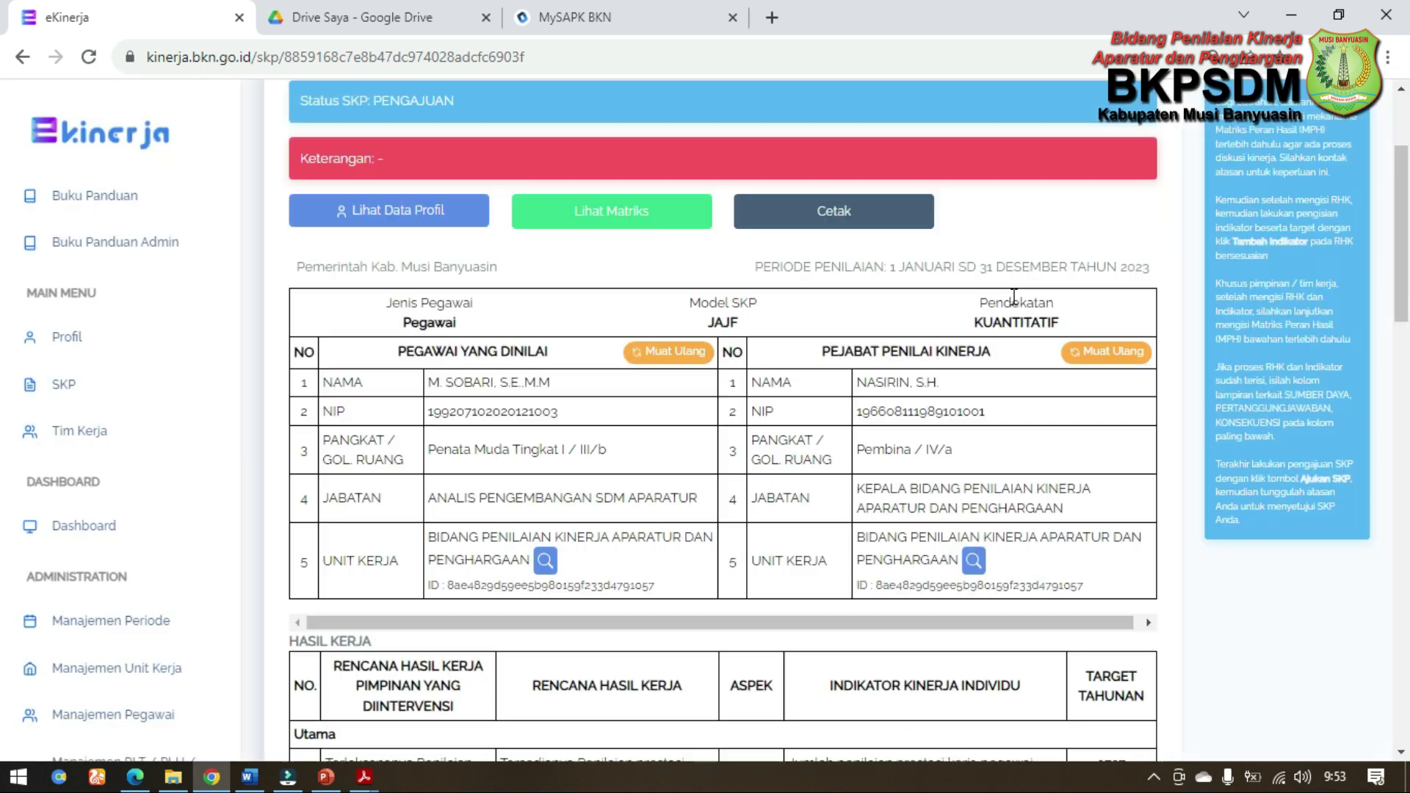
pyautogui.scroll(3, 997, 262)
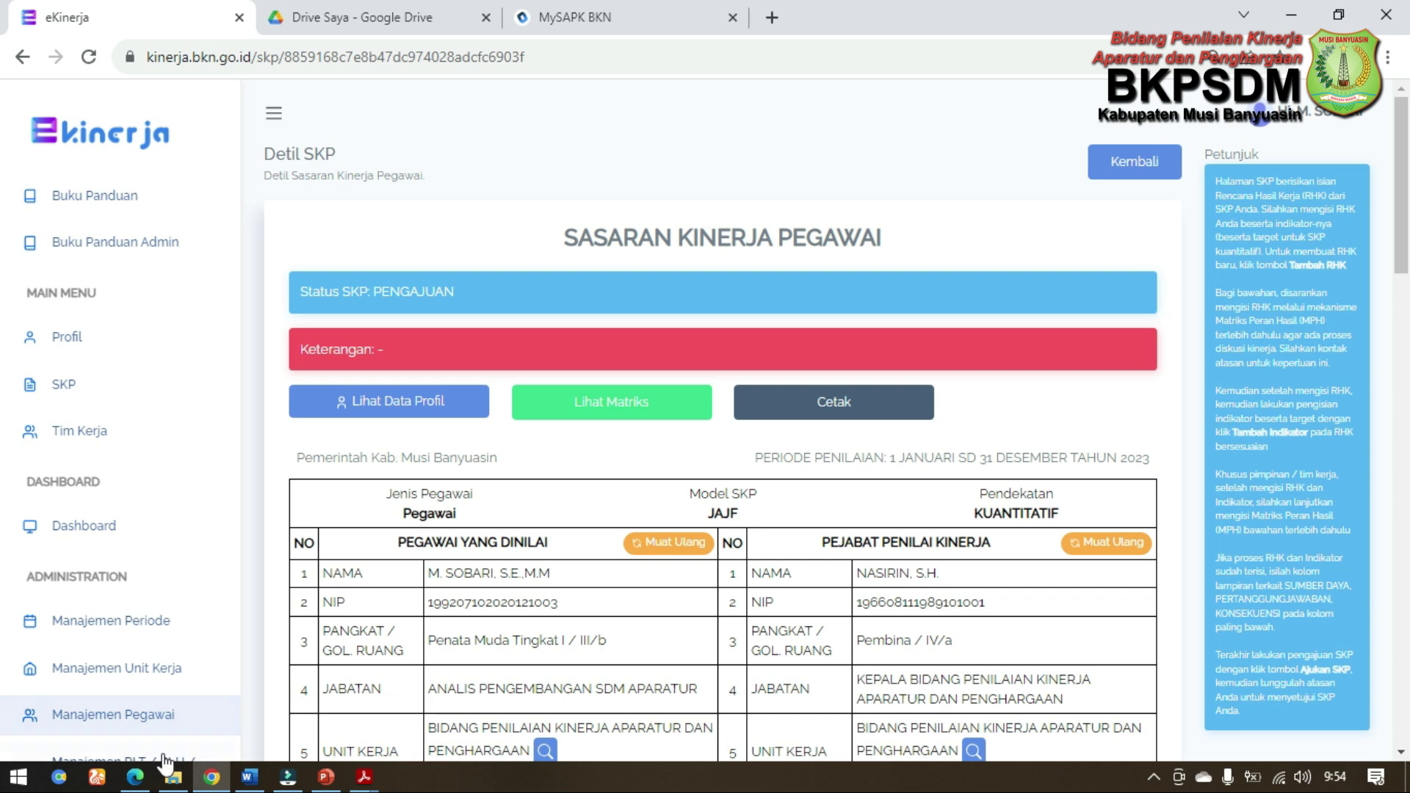
# Step: Switch to the assessor's eKinerja session in Microsoft Edge and open the submitted SKP Bawahan of the Analis Pengembangan SDM Aparatur
pyautogui.click(134, 778)
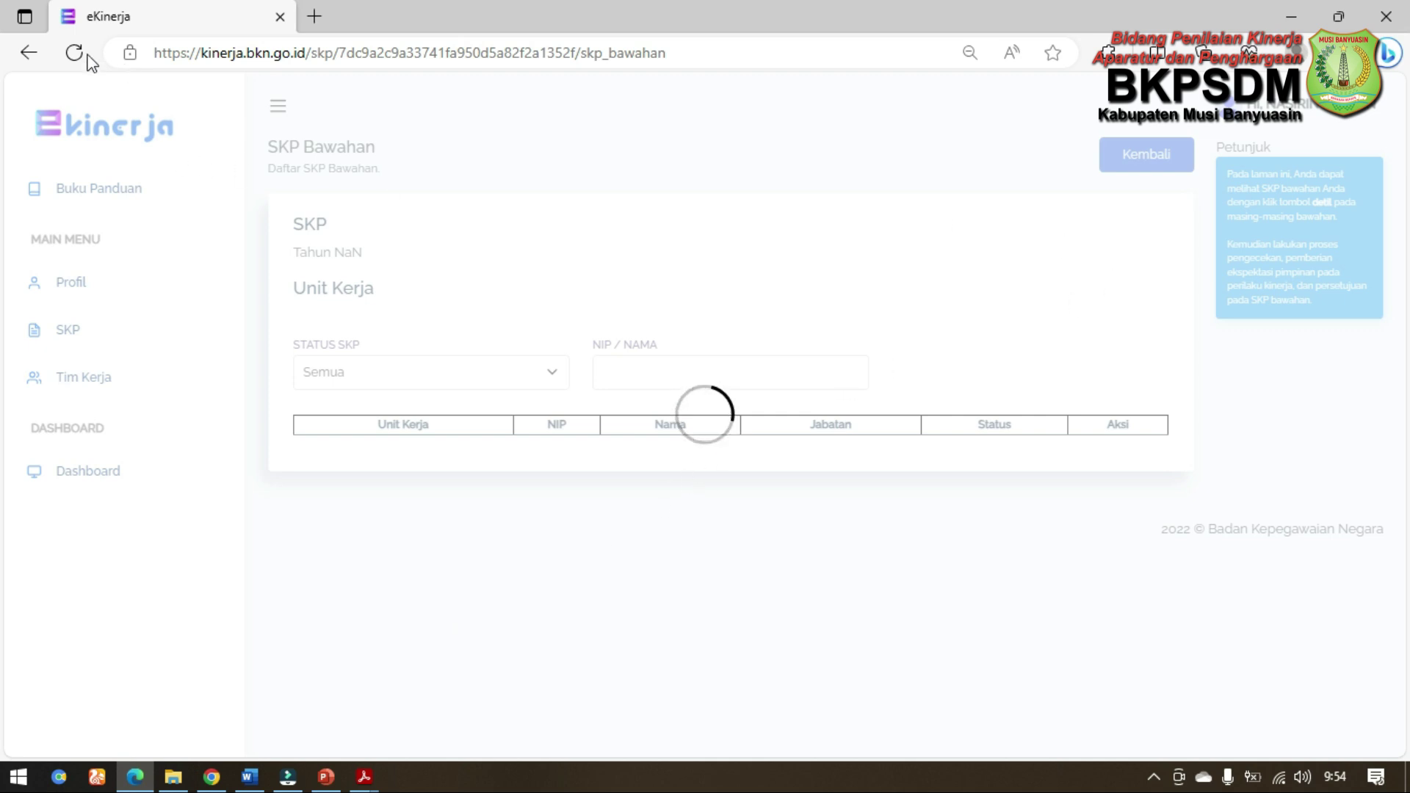
pyautogui.click(70, 332)
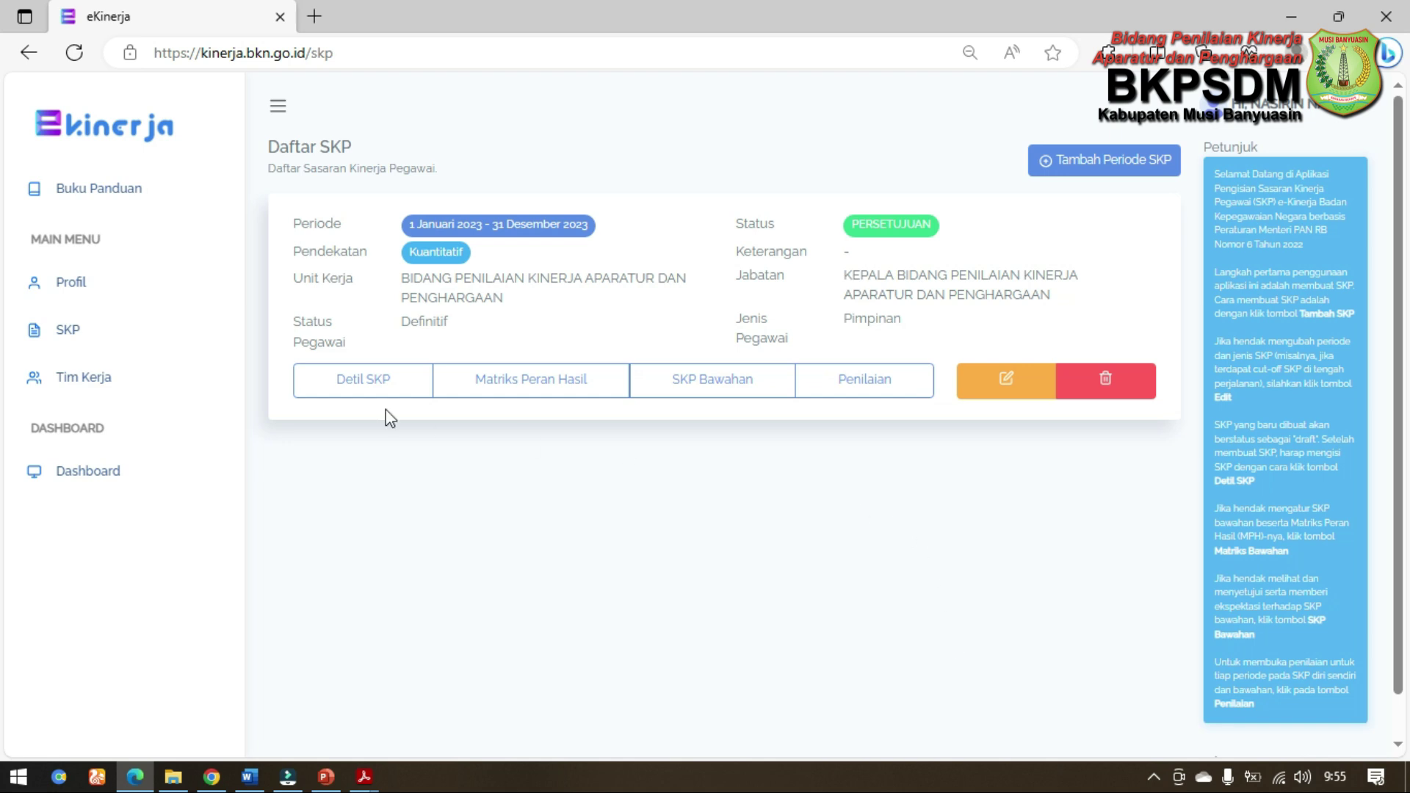
pyautogui.click(76, 336)
pyautogui.click(751, 380)
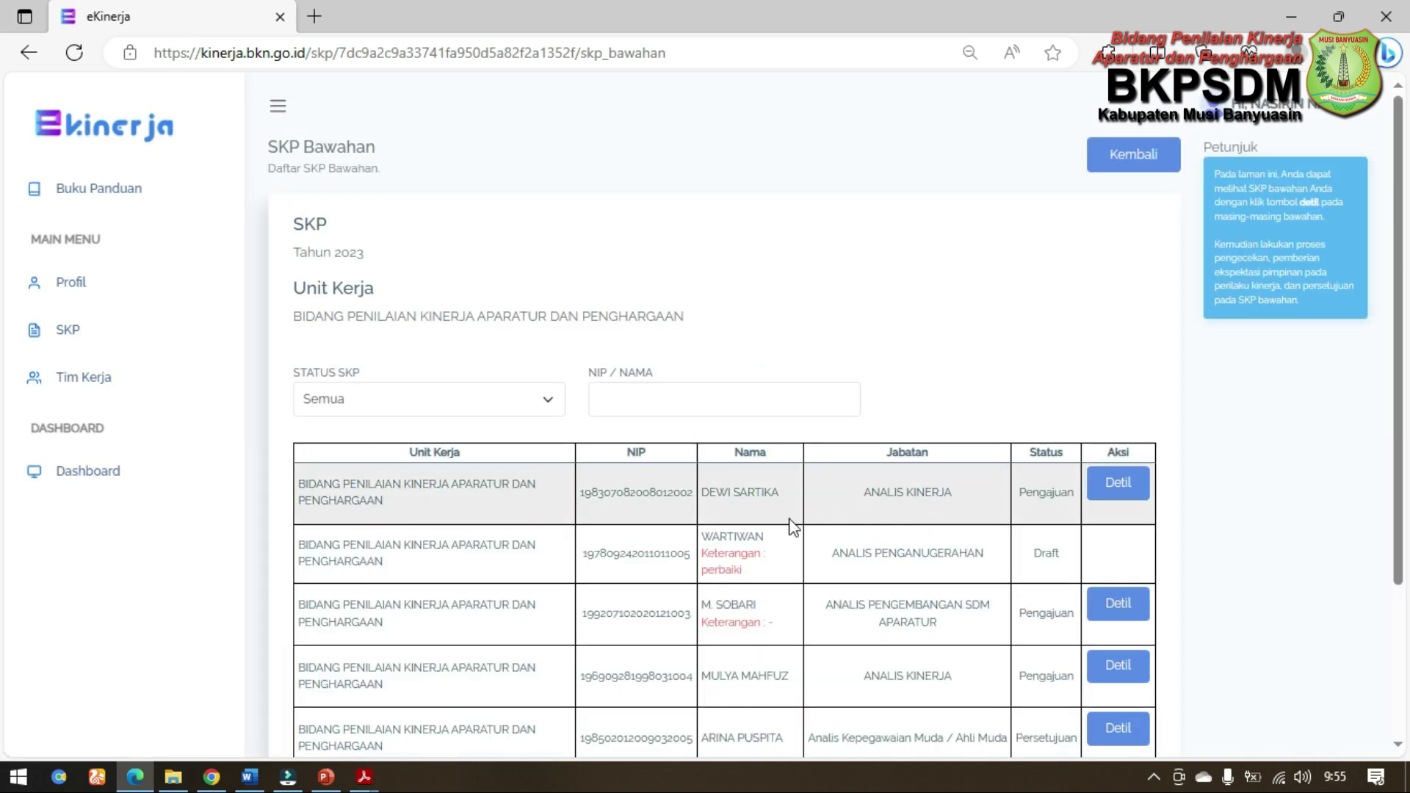
pyautogui.scroll(-2, 792, 526)
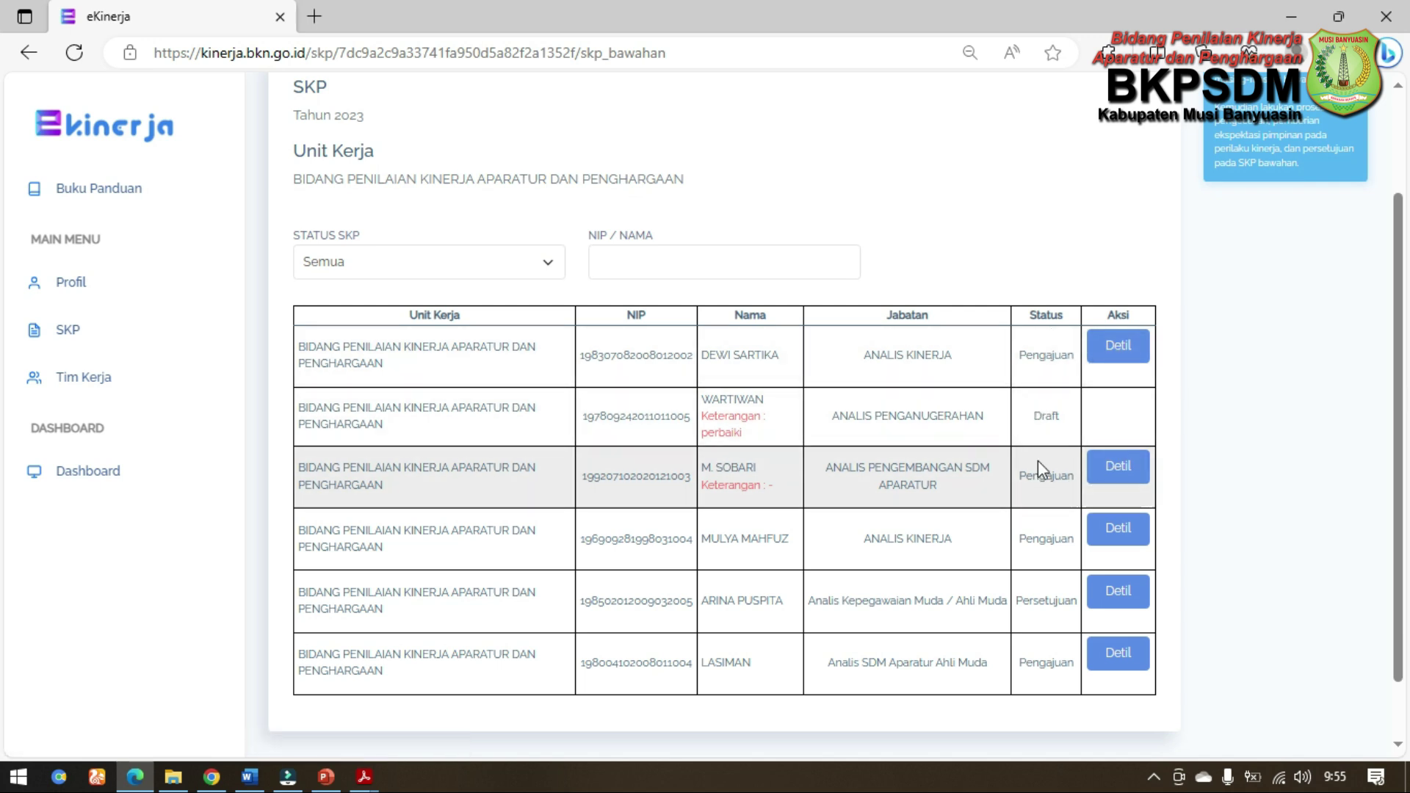
pyautogui.click(1129, 476)
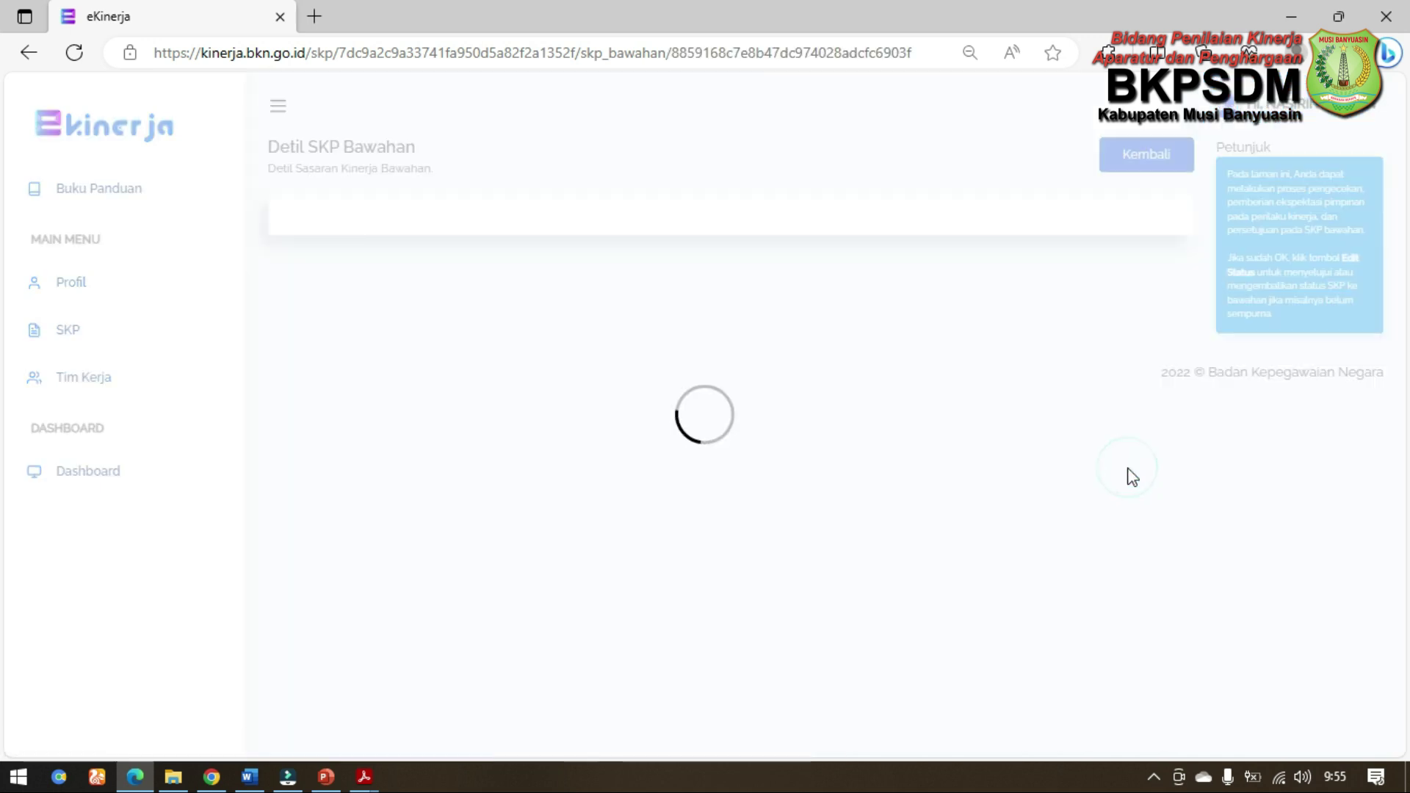
# Step: Review the subordinate's profile data, Hasil Kerja indicators and targets, and the seven Perilaku Kerja aspects
pyautogui.scroll(-3, 1041, 450)
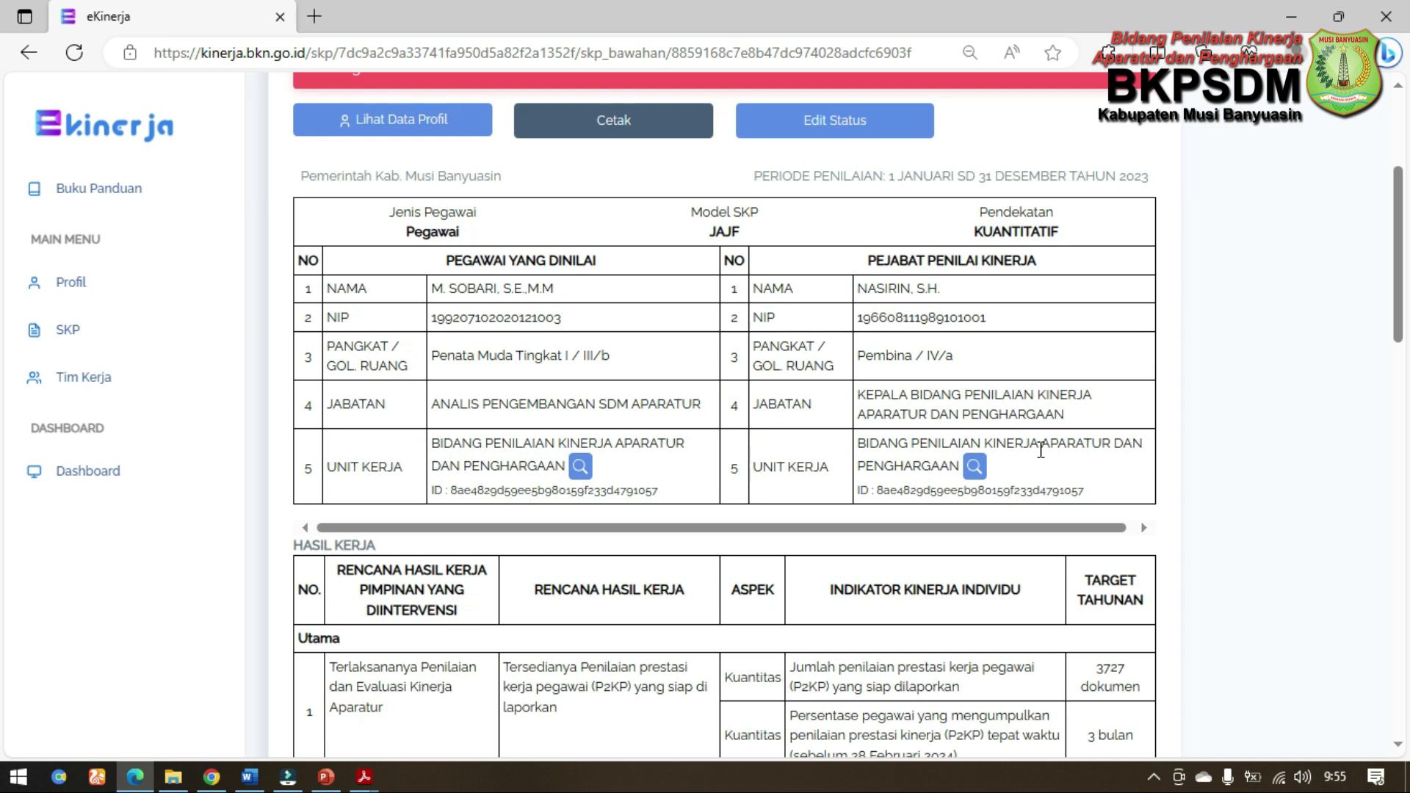
pyautogui.scroll(-5, 1050, 426)
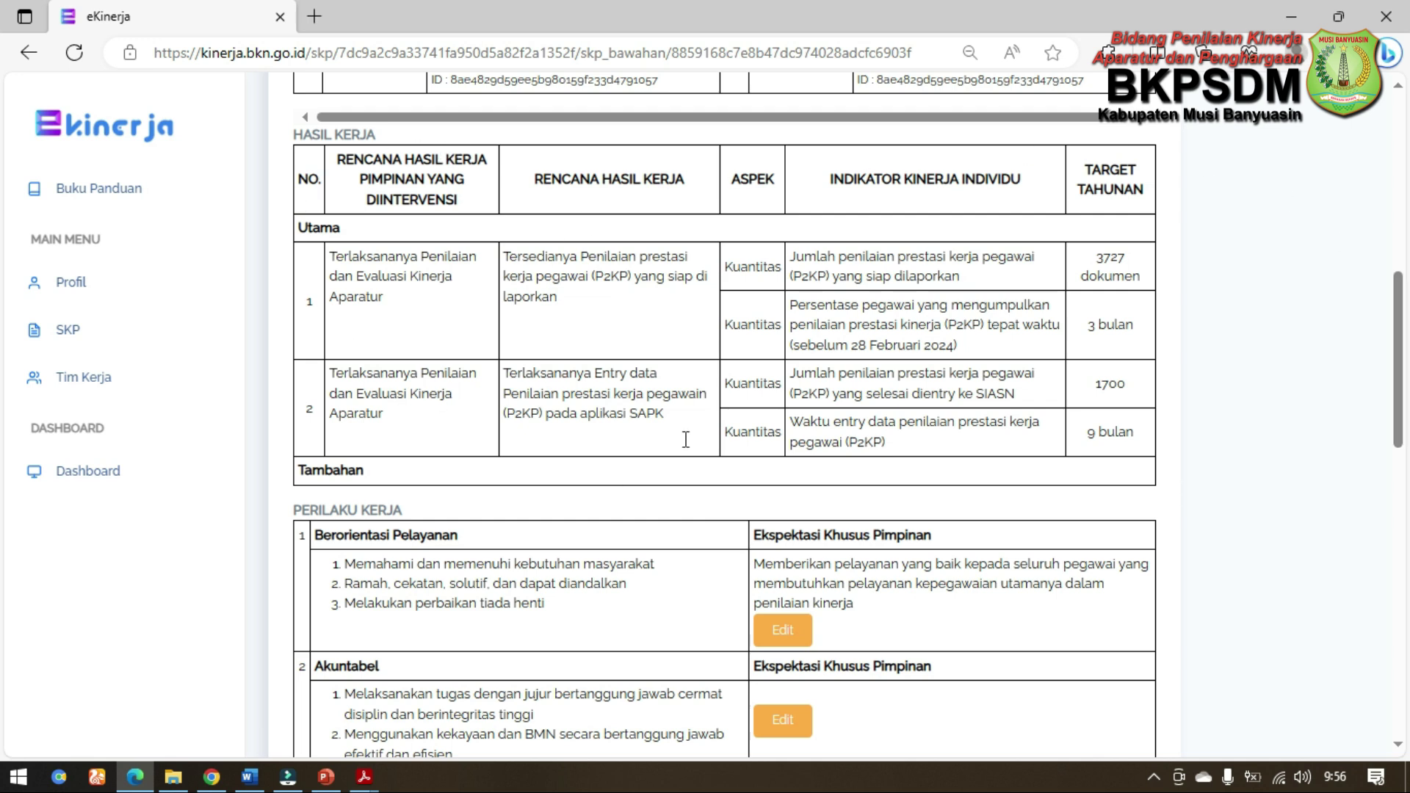
pyautogui.scroll(-3, 686, 440)
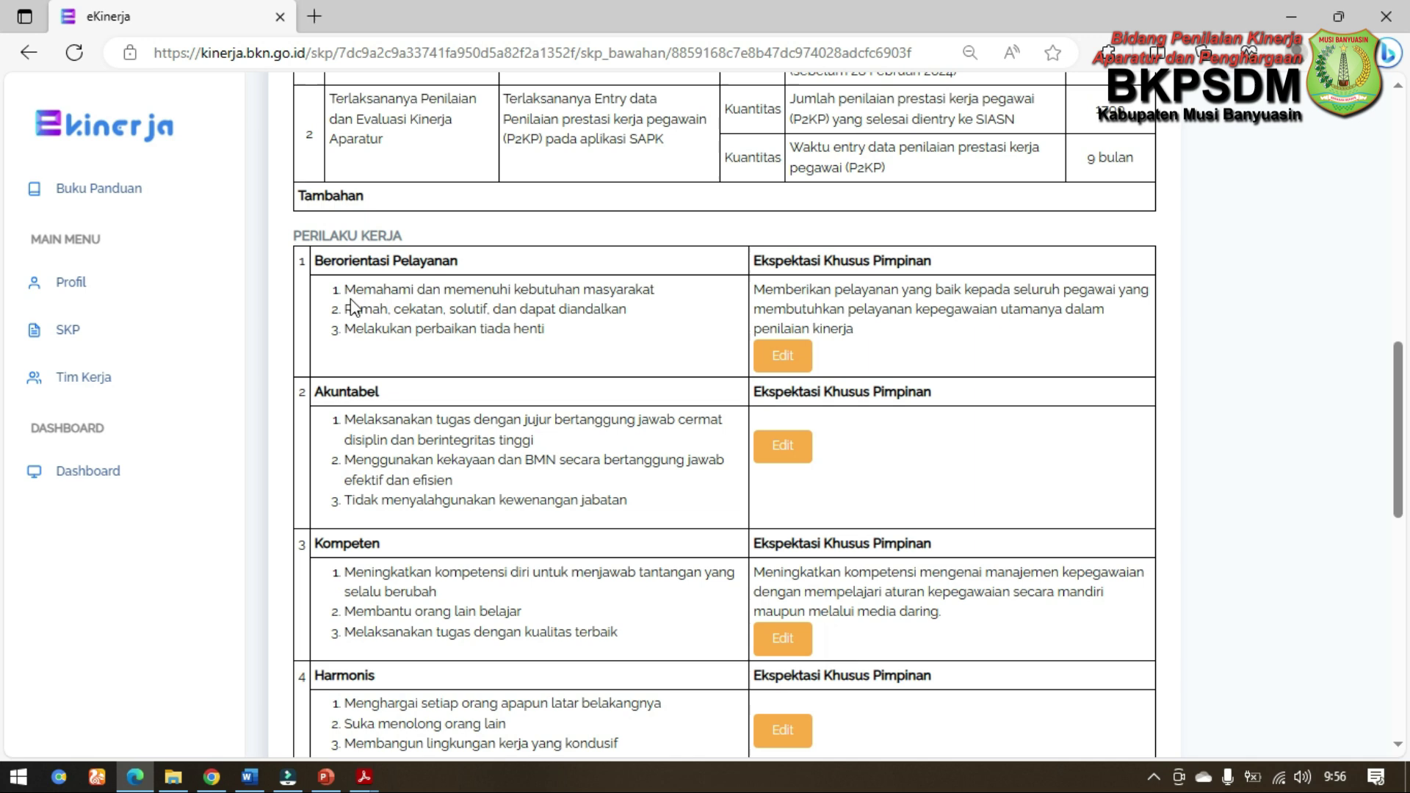
pyautogui.scroll(-3, 465, 694)
pyautogui.scroll(-3, 465, 694)
pyautogui.scroll(7, 464, 694)
pyautogui.scroll(-2, 366, 694)
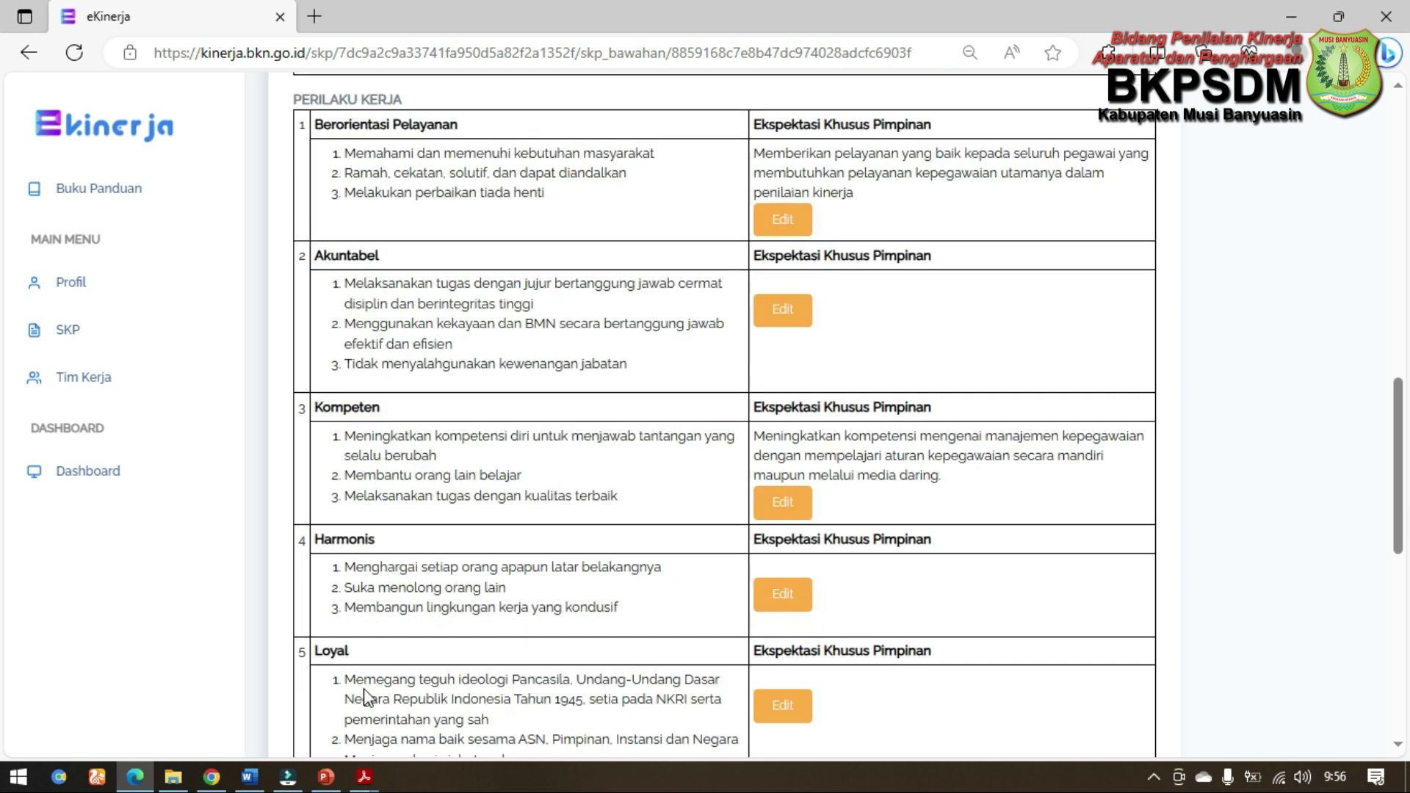
pyautogui.scroll(-5, 365, 698)
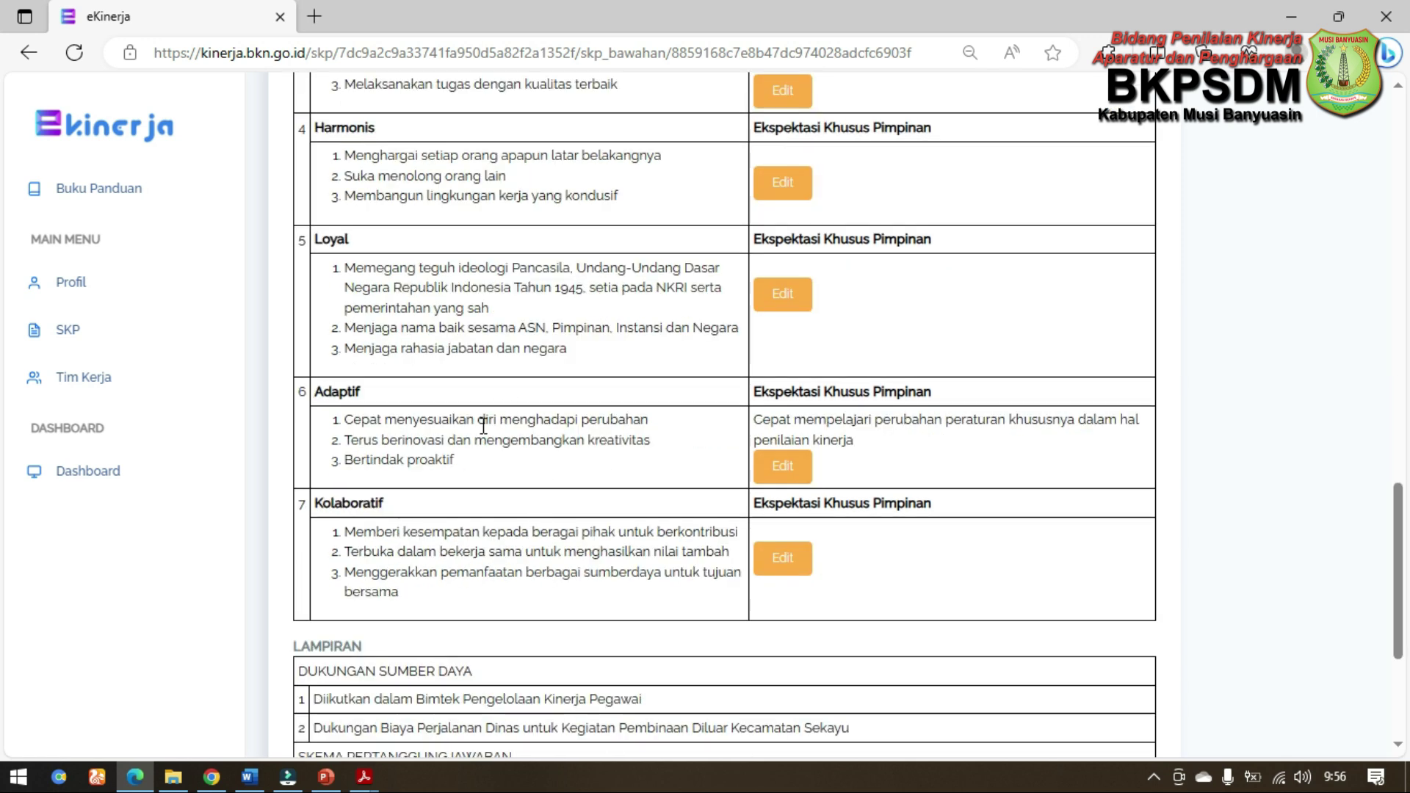
# Step: Examine the Ekspektasi Khusus Pimpinan entries for each Perilaku Kerja aspect, from Berorientasi Pelayanan to Kolaboratif, and the Lampiran section
pyautogui.scroll(7, 613, 242)
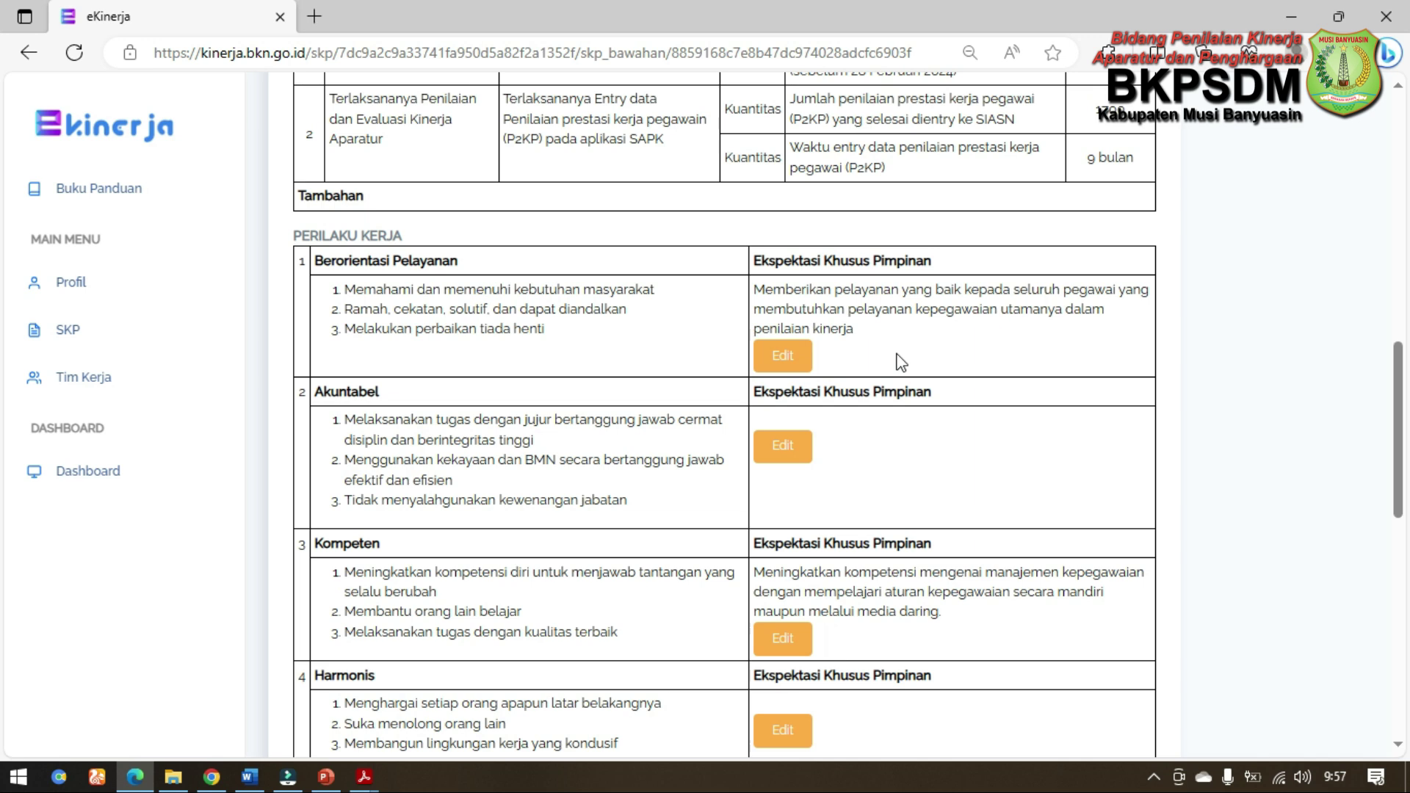
pyautogui.scroll(2, 901, 362)
pyautogui.scroll(-2, 901, 362)
pyautogui.scroll(-2, 837, 365)
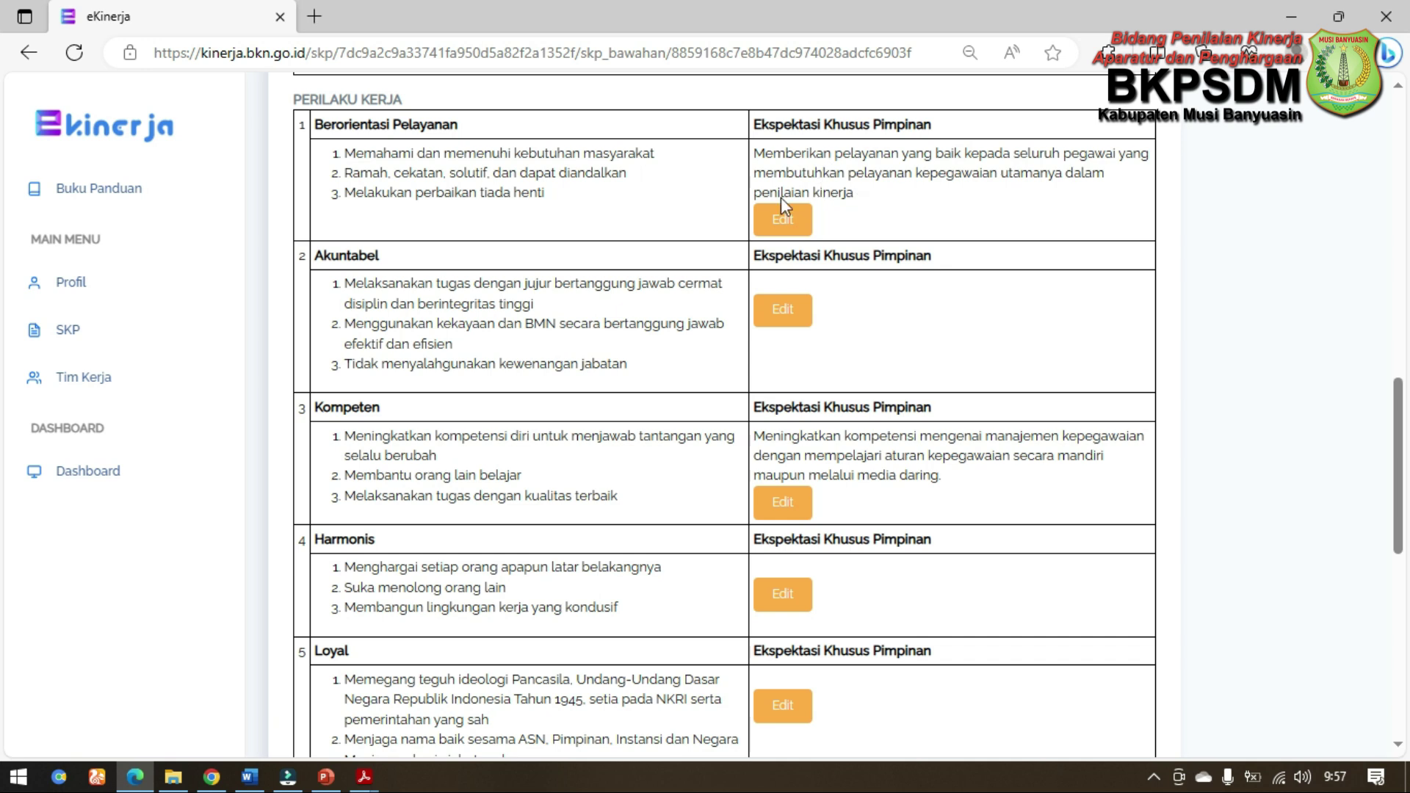
pyautogui.scroll(-5, 778, 617)
pyautogui.scroll(5, 1104, 189)
pyautogui.scroll(-2, 841, 500)
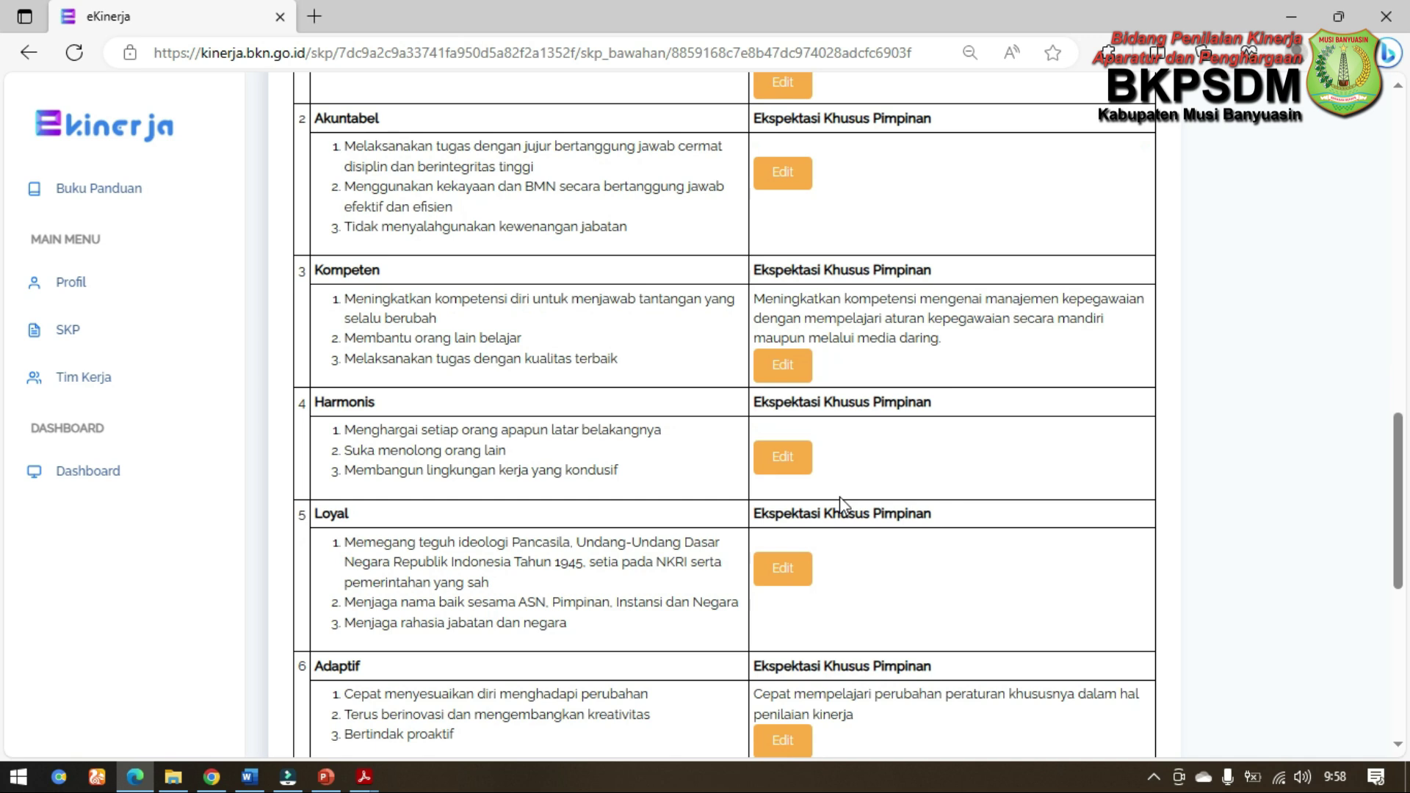
pyautogui.scroll(-4, 726, 522)
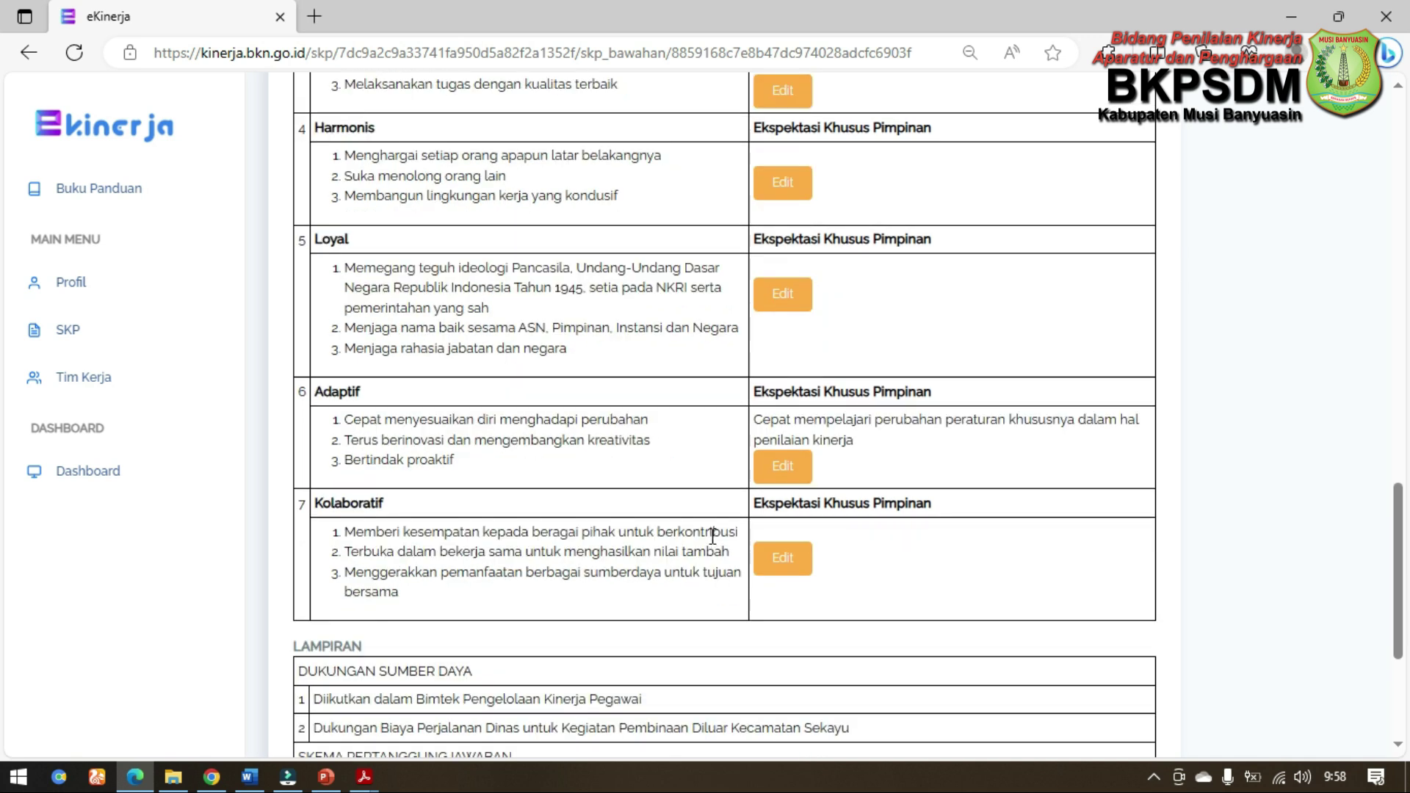
pyautogui.scroll(2, 711, 540)
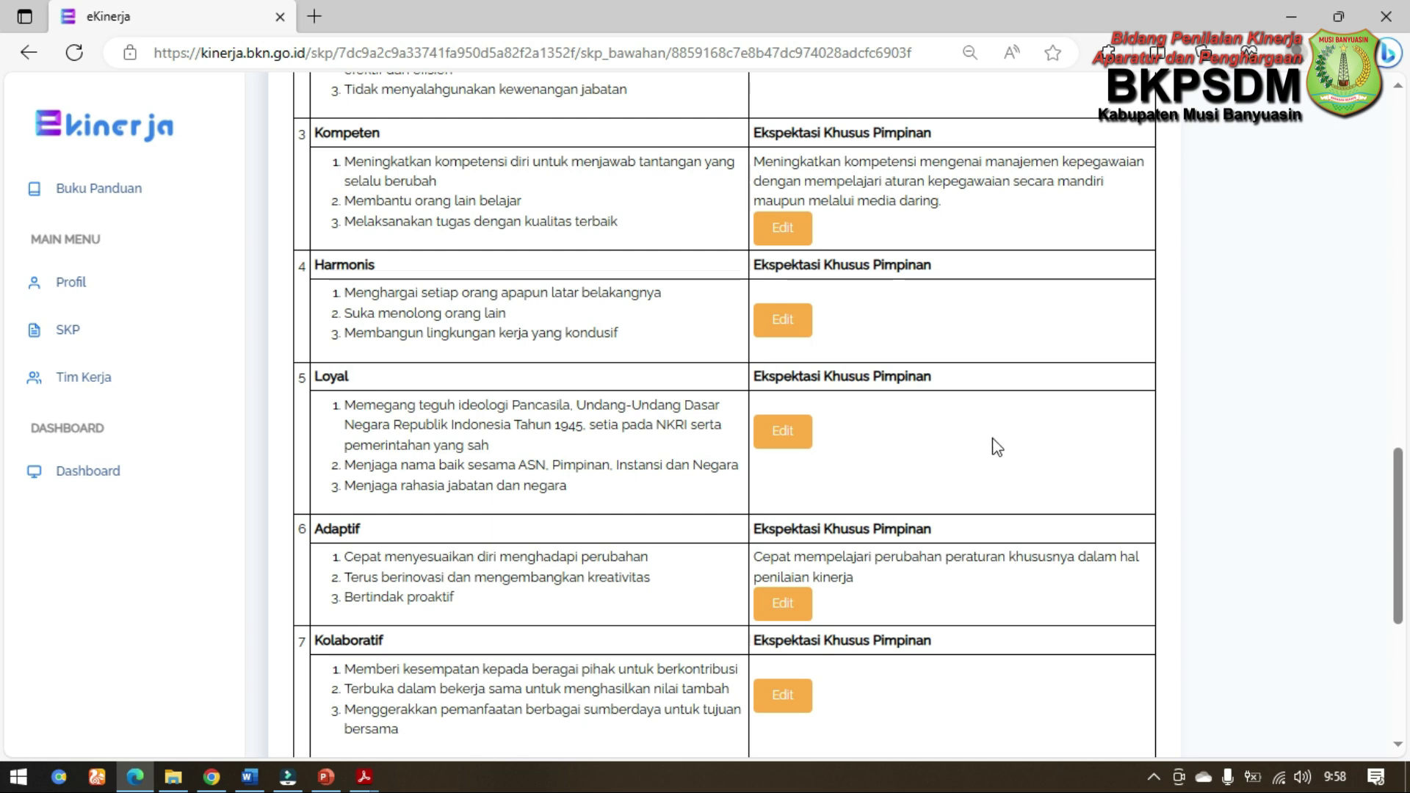
pyautogui.scroll(-3, 998, 438)
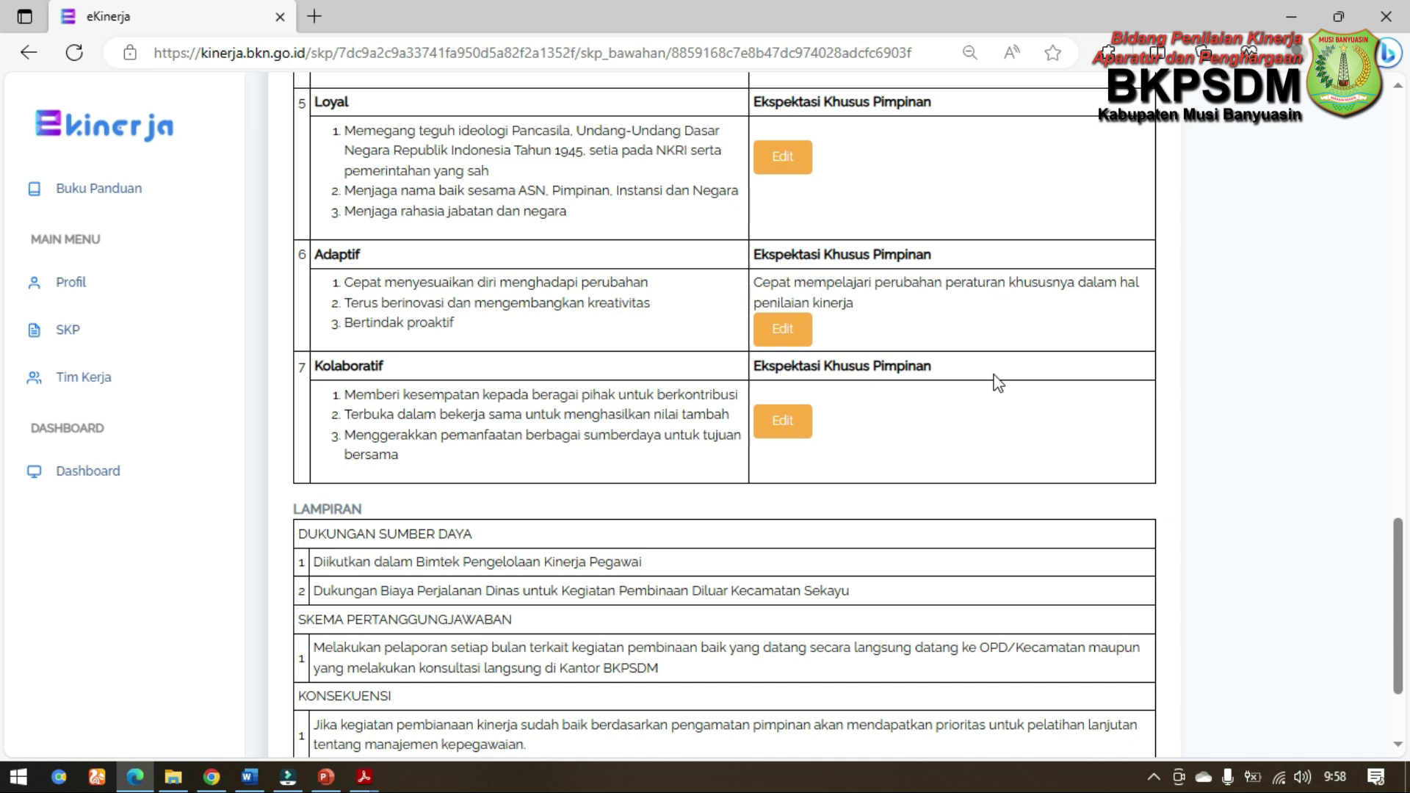
pyautogui.scroll(-2, 1028, 396)
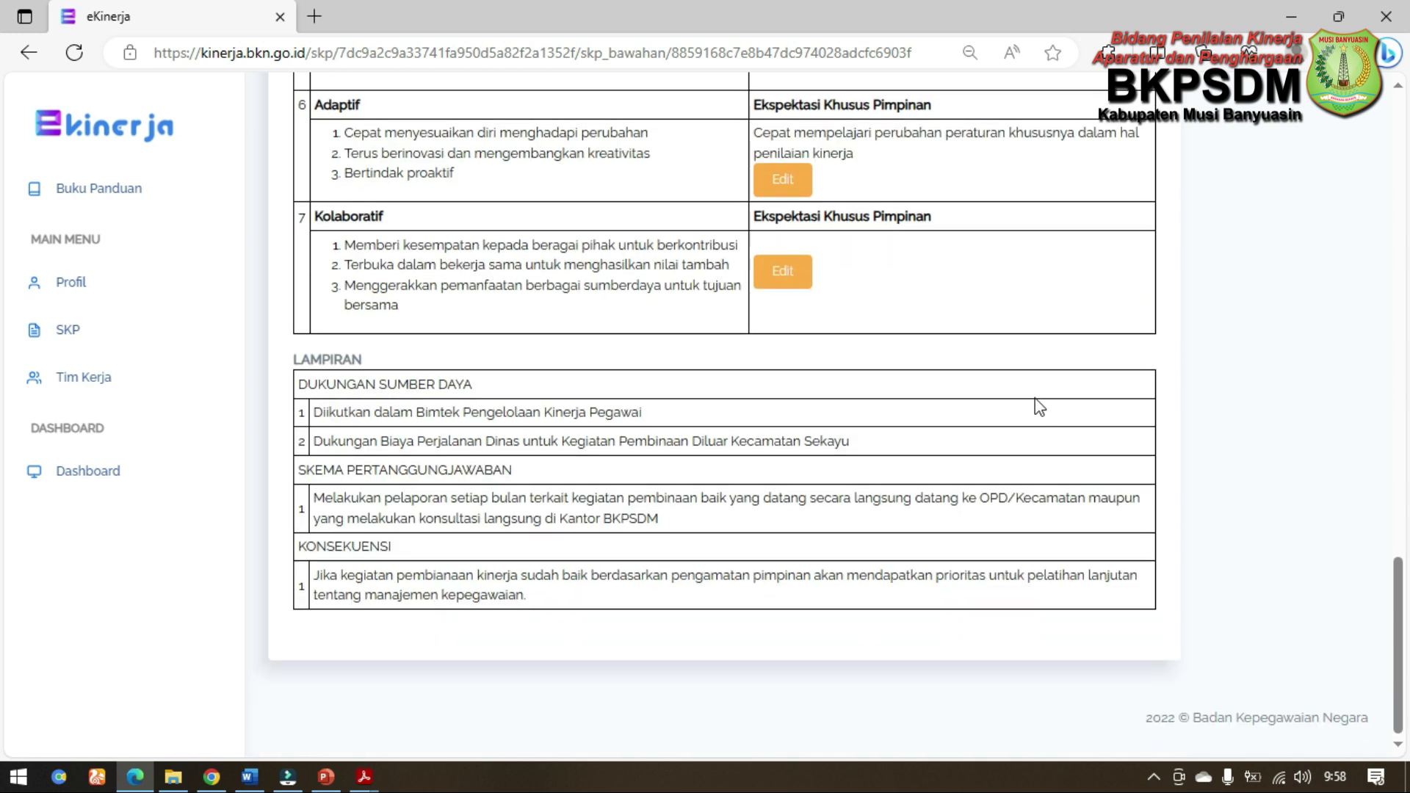
# Step: Recheck the subordinate's SKP and approve it by setting its status to Persetujuan
pyautogui.scroll(9, 1047, 415)
pyautogui.scroll(5, 1053, 423)
pyautogui.scroll(-7, 1051, 434)
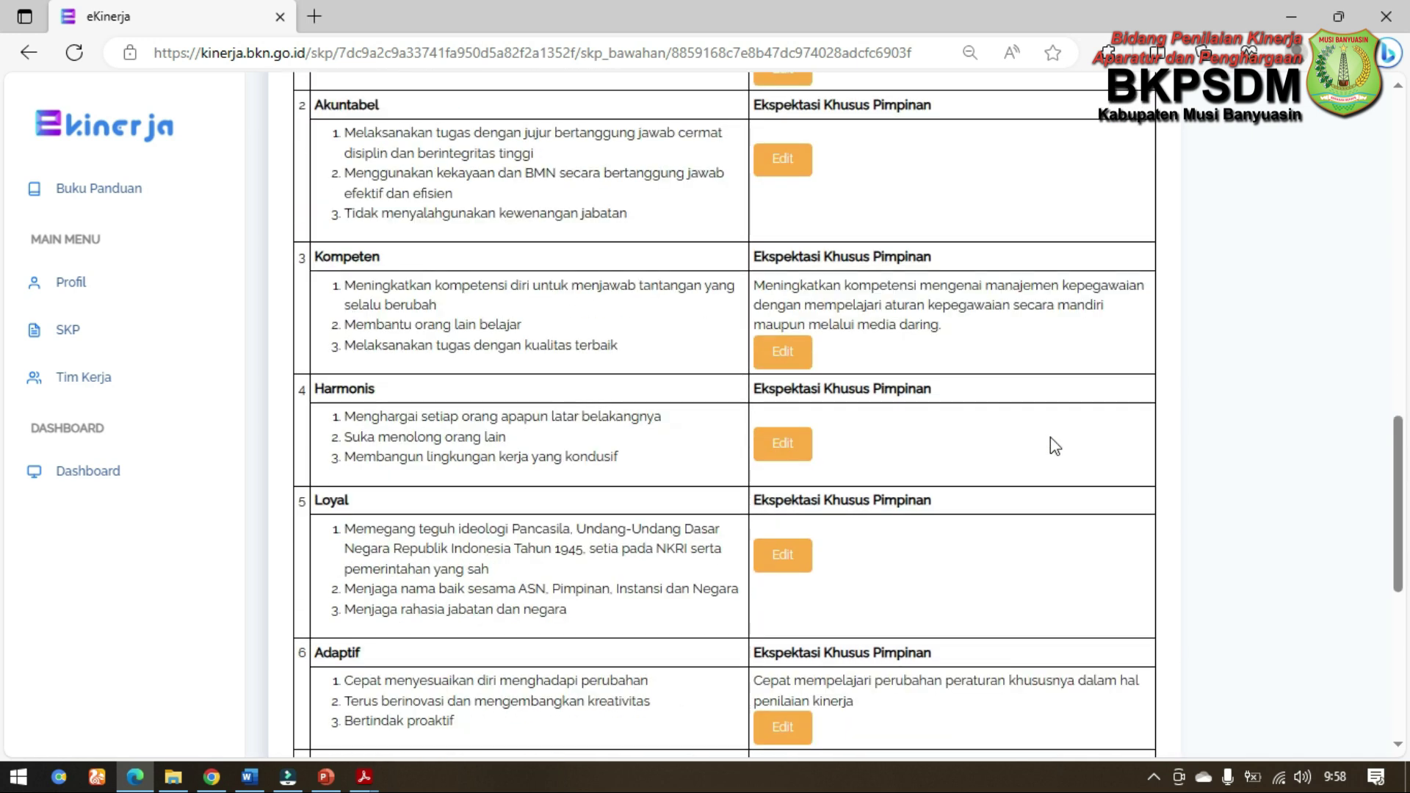
pyautogui.scroll(5, 1043, 429)
pyautogui.scroll(7, 1036, 425)
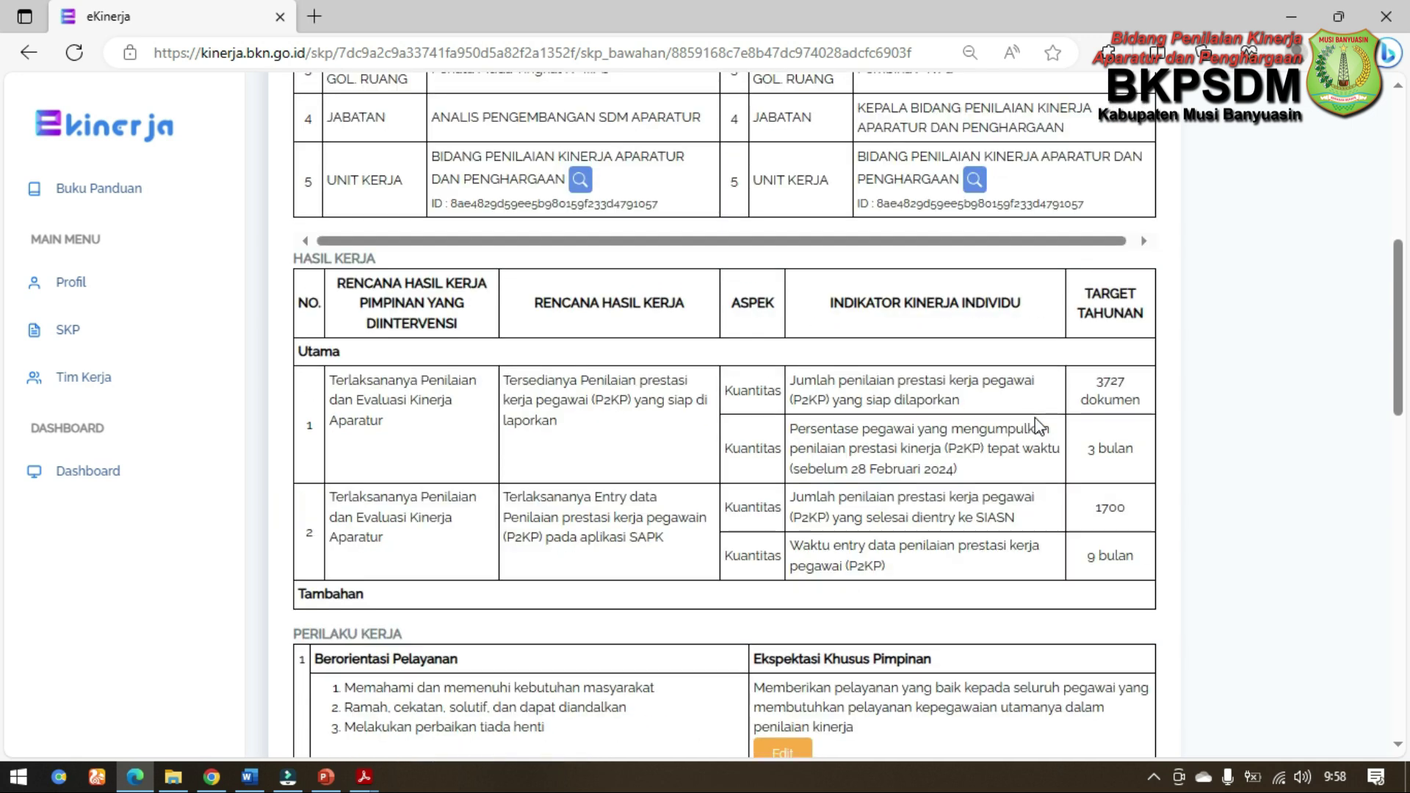
pyautogui.scroll(-2, 1017, 446)
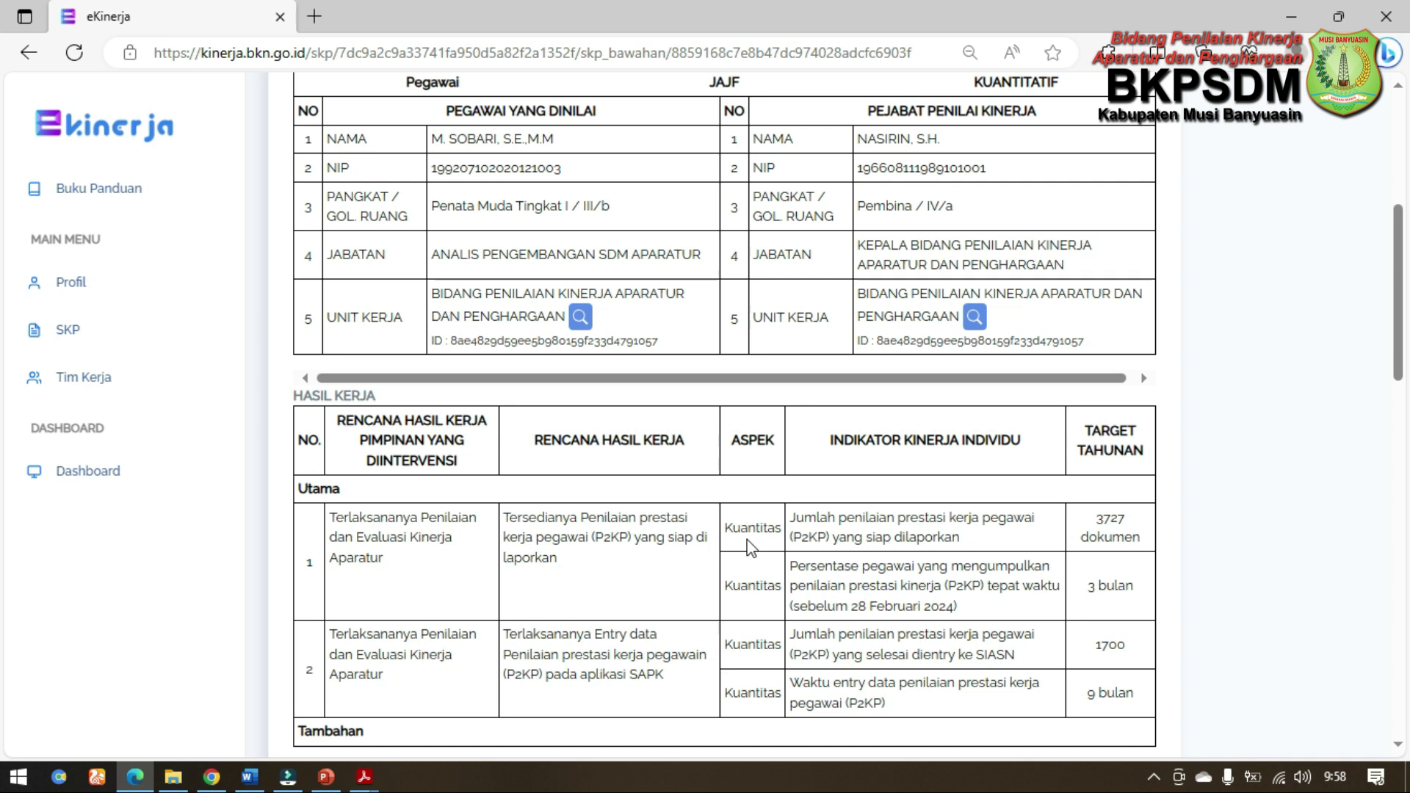
pyautogui.scroll(5, 747, 515)
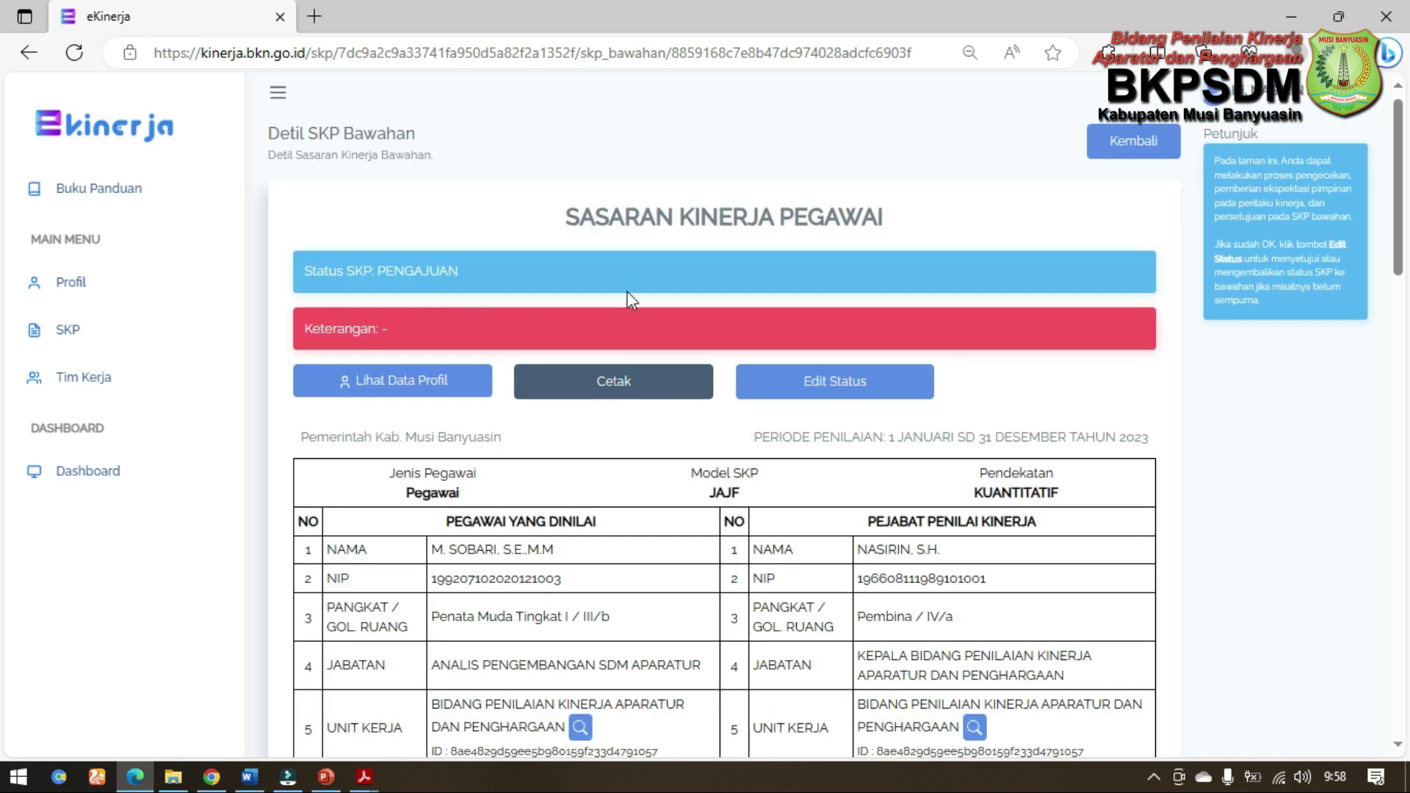
pyautogui.click(840, 388)
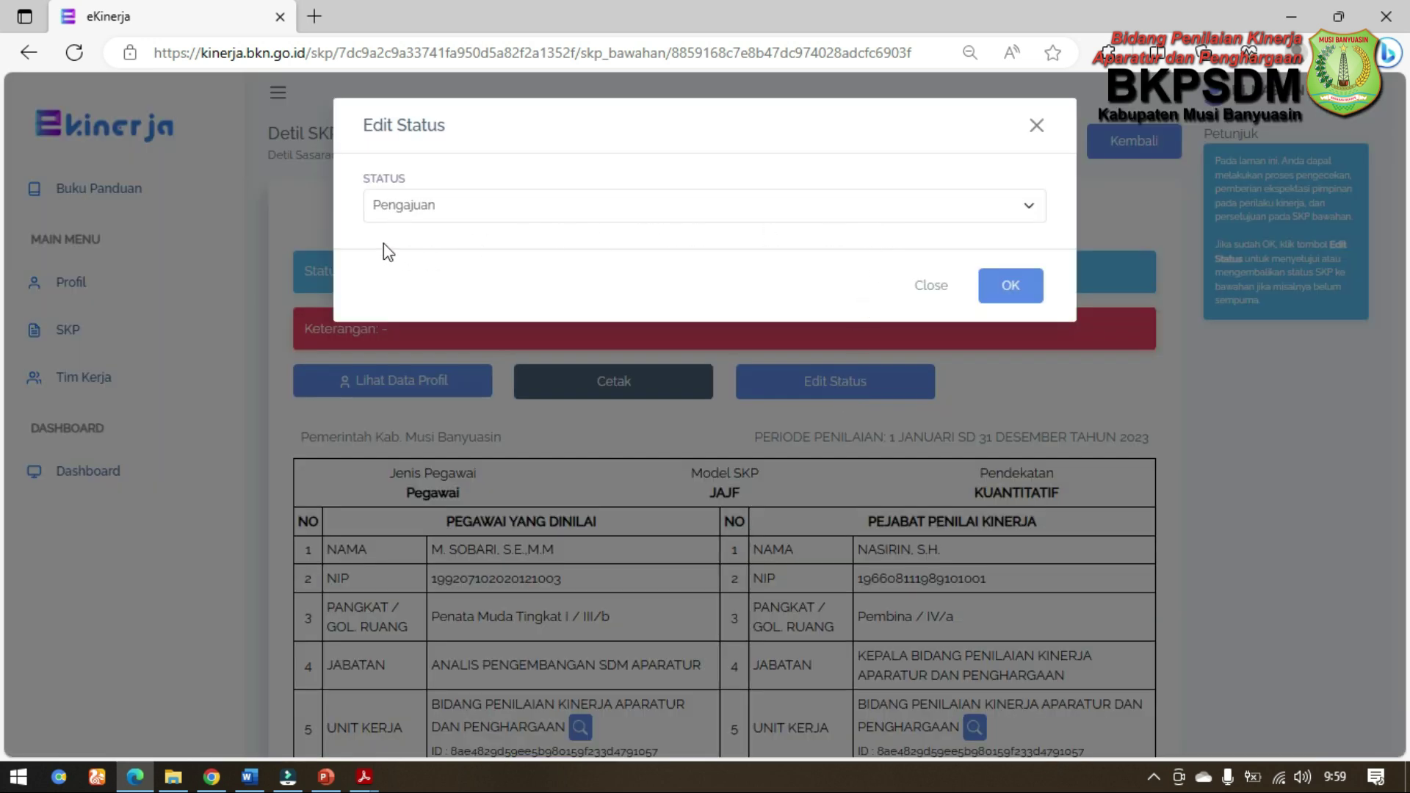
pyautogui.click(429, 215)
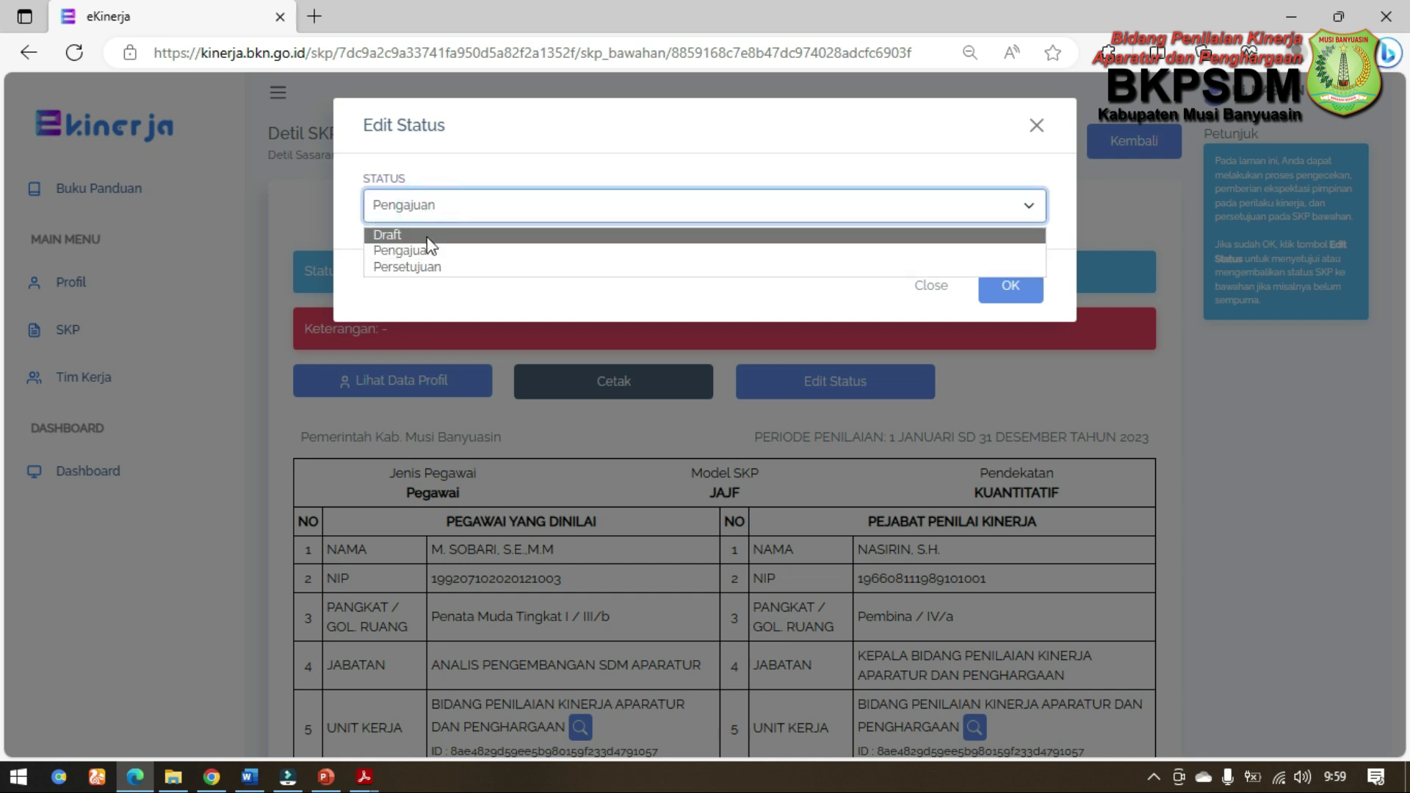
pyautogui.click(424, 267)
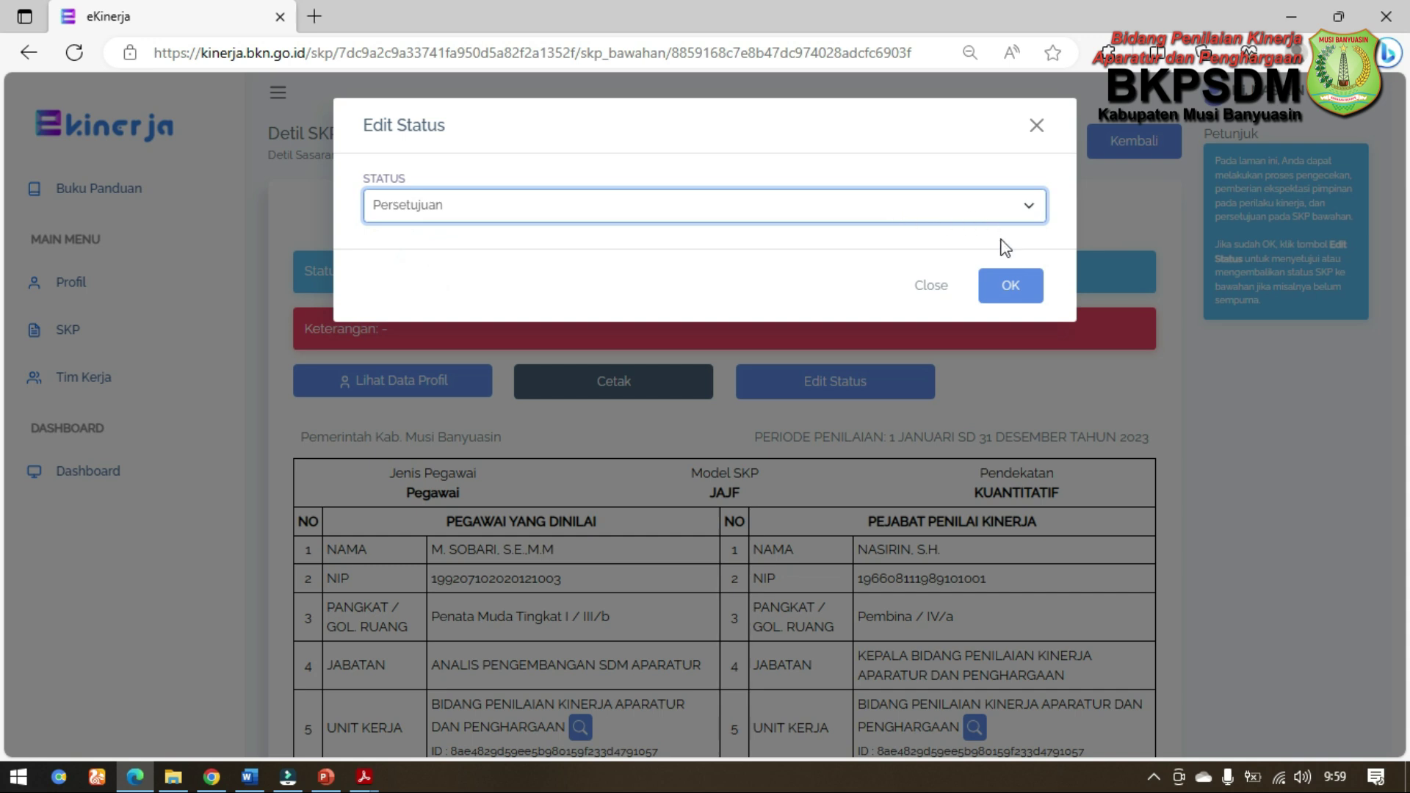
pyautogui.click(1014, 283)
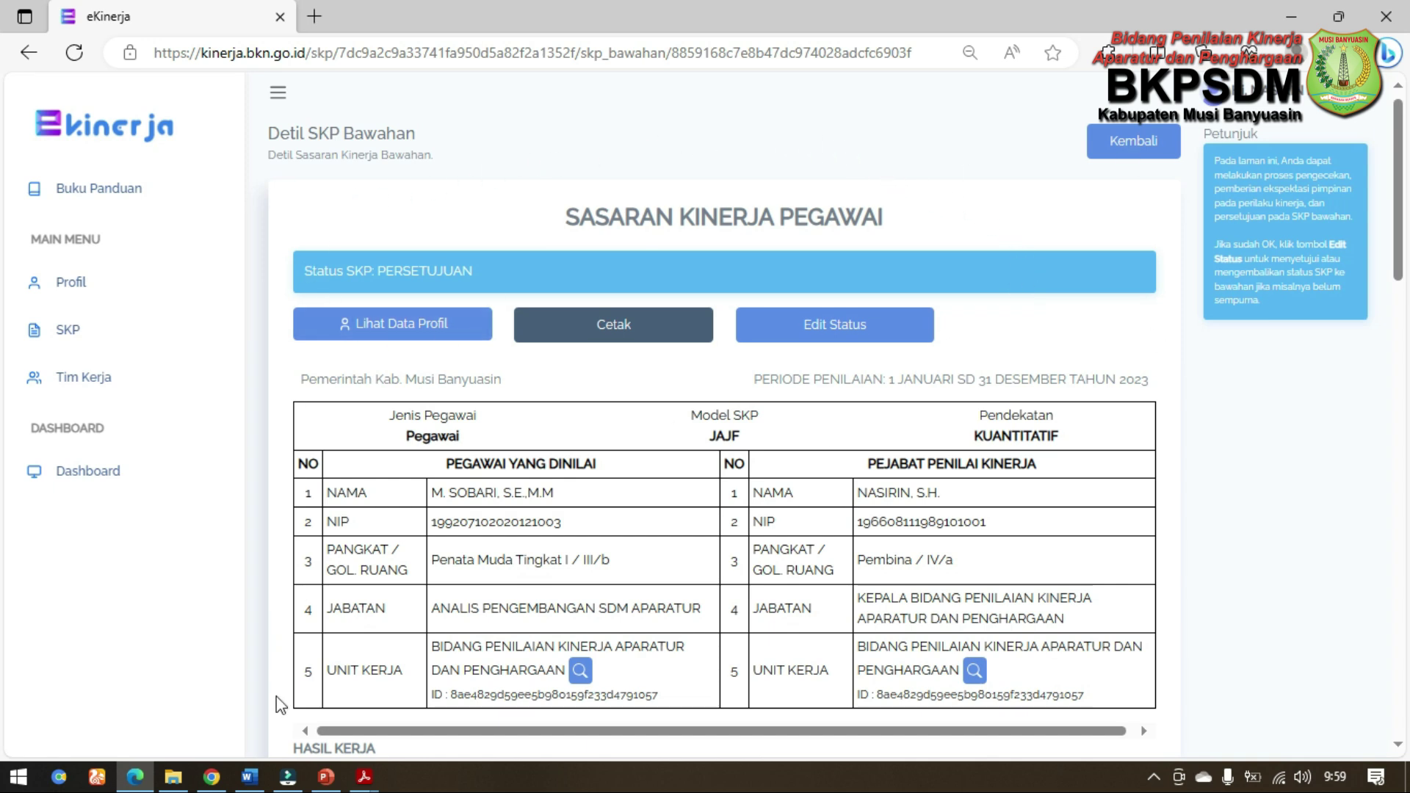
# Step: Switch back to the employee's eKinerja session in Chrome and open the Penilaian page of the 2023 SKP
pyautogui.click(211, 780)
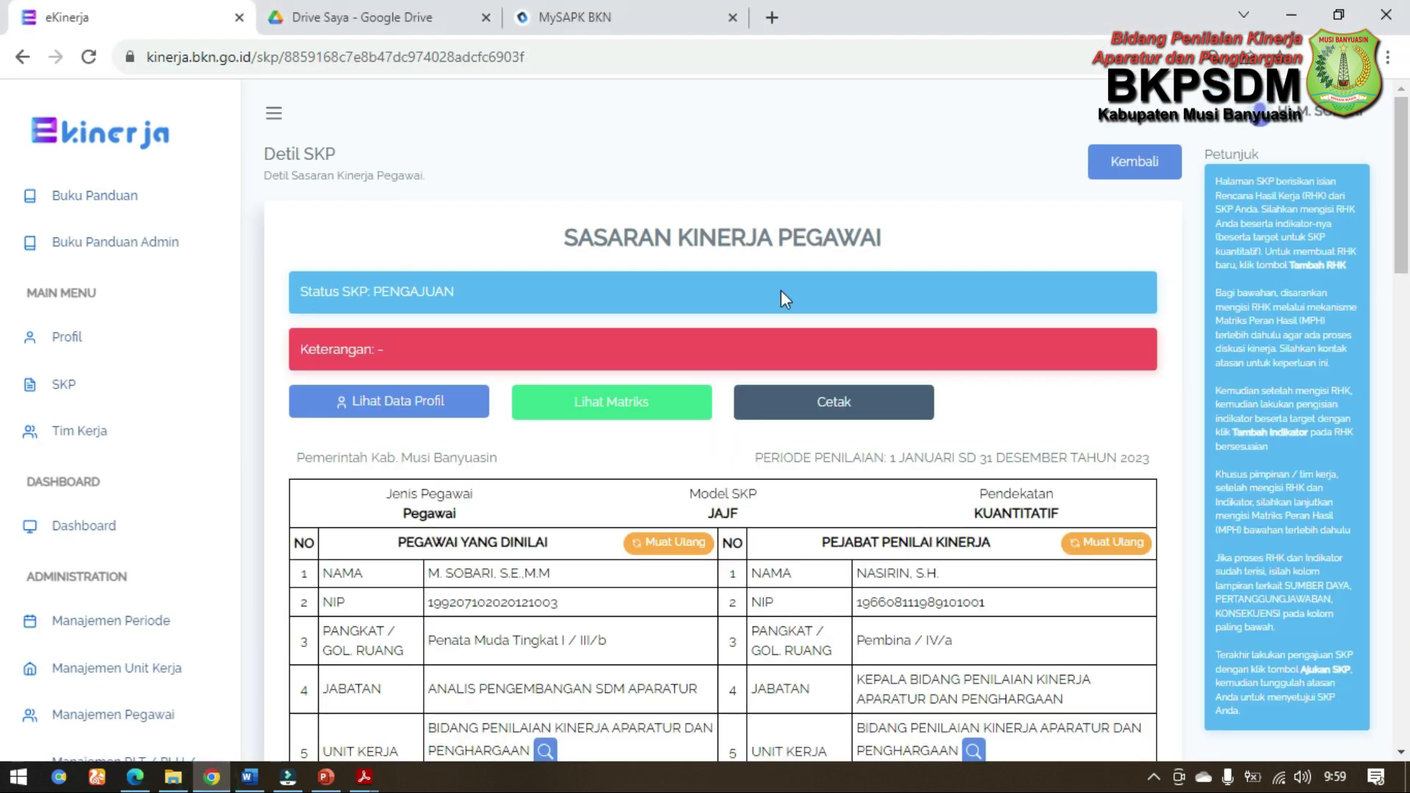
pyautogui.click(94, 393)
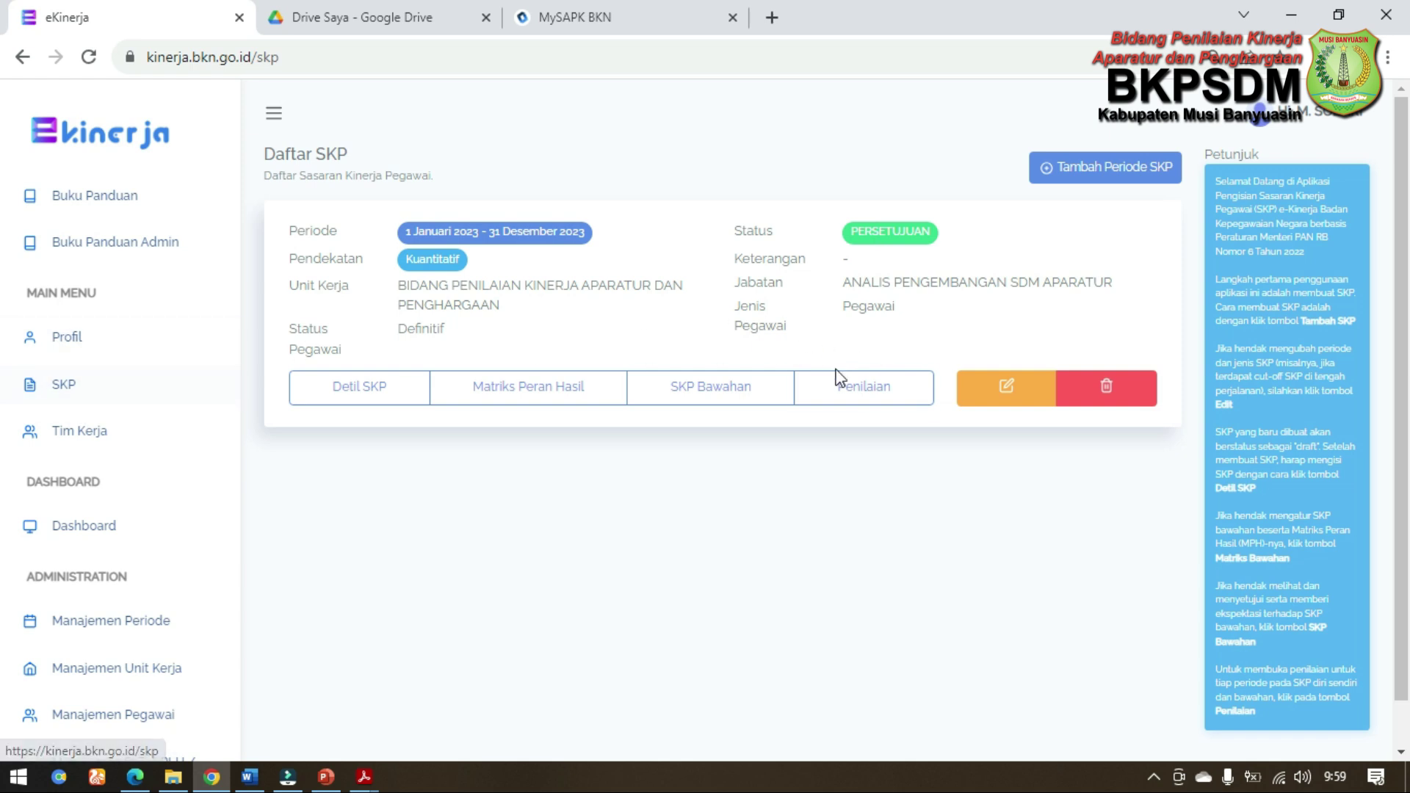
pyautogui.click(858, 389)
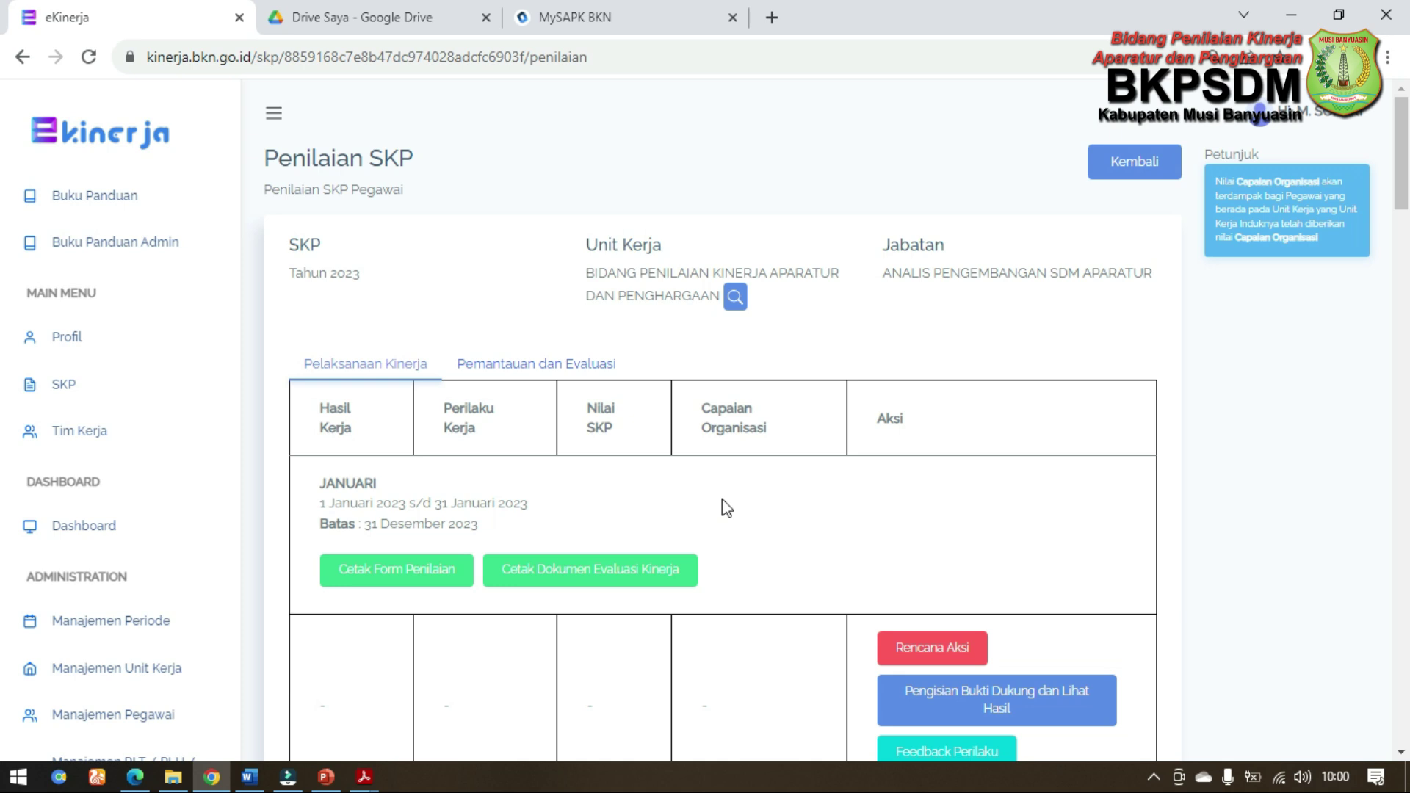
# Step: Look through the monthly assessment periods and open Pengisian Bukti Dukung dan Lihat Hasil for the AKHIR final period
pyautogui.moveTo(1409, 159); pyautogui.dragTo(1409, 269)
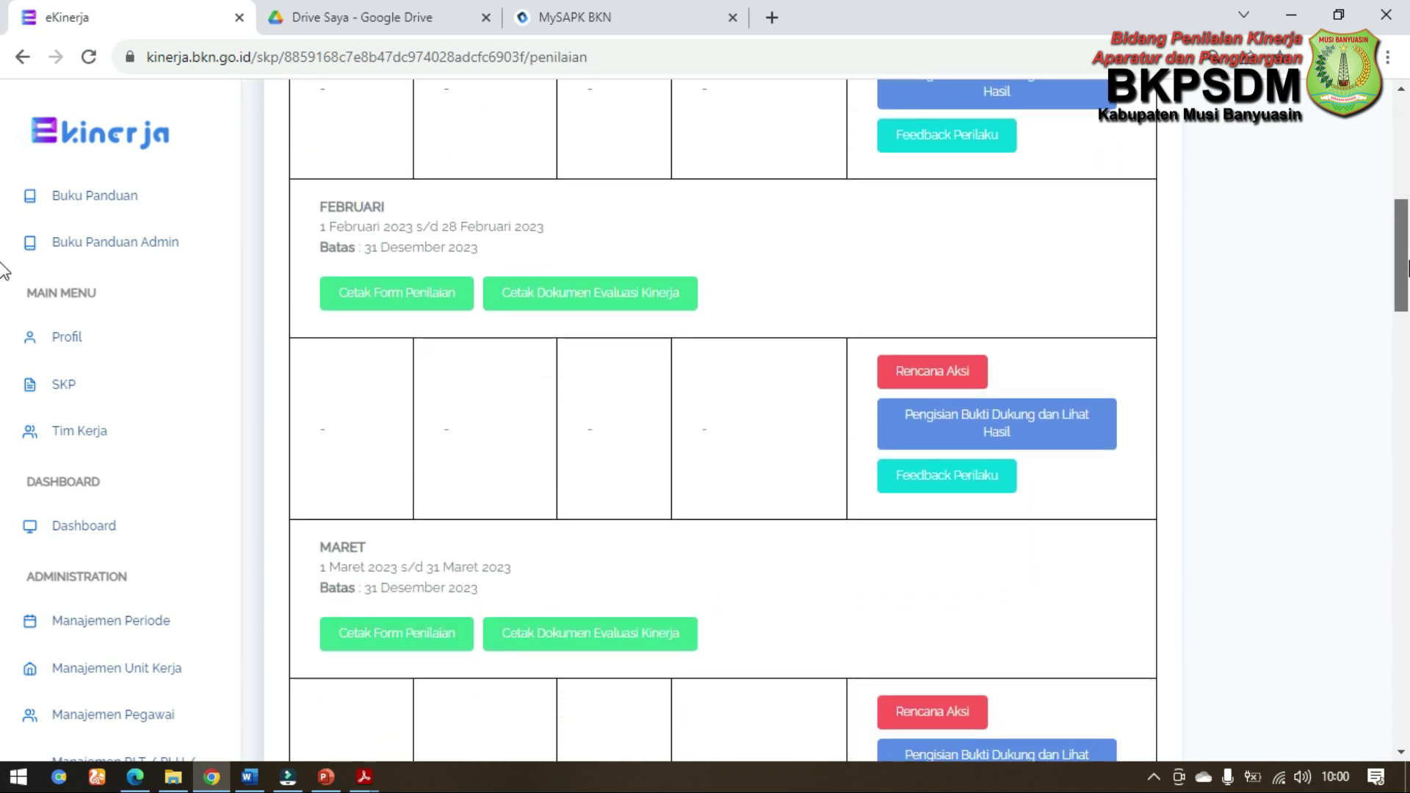
pyautogui.moveTo(1409, 269); pyautogui.dragTo(1408, 162)
pyautogui.moveTo(1404, 189); pyautogui.dragTo(1404, 694)
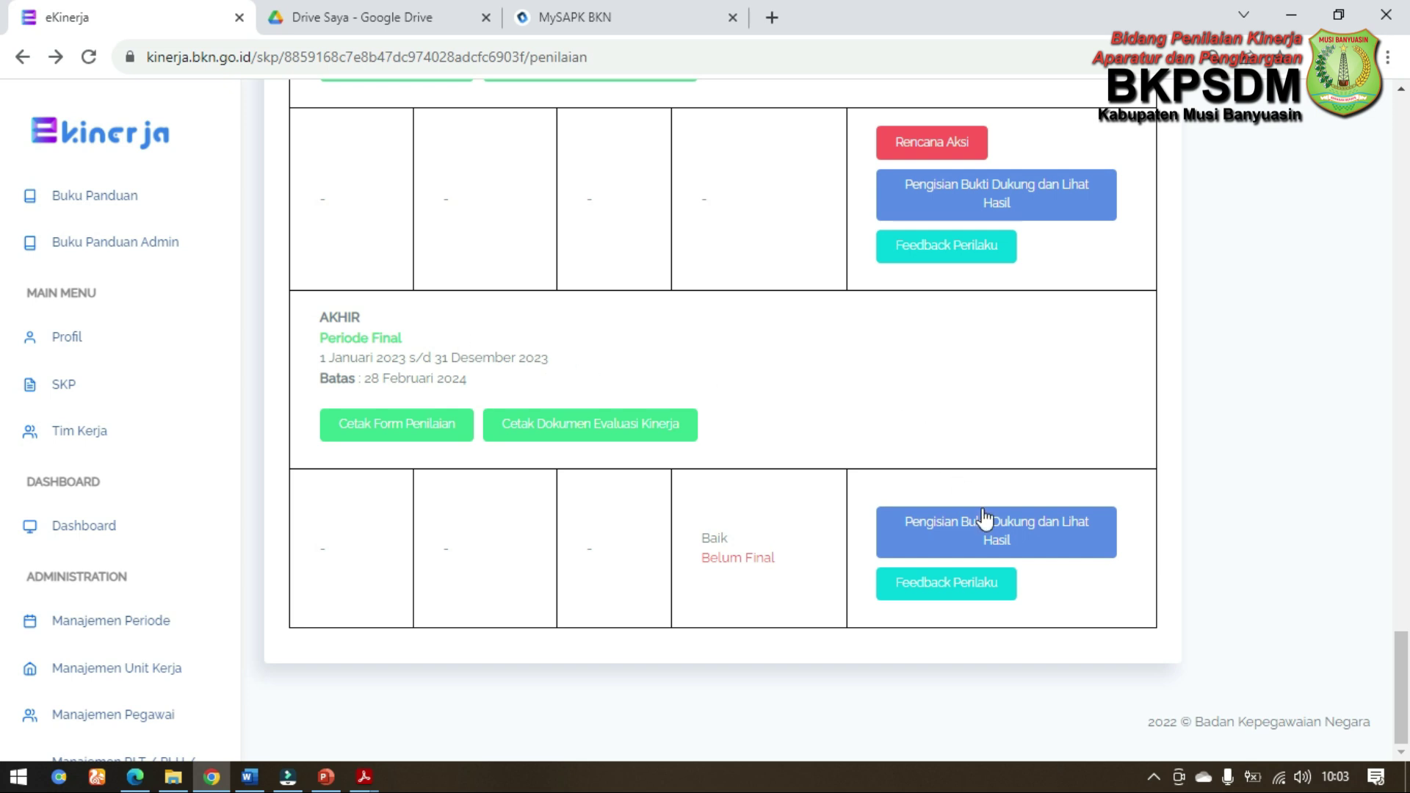
pyautogui.click(963, 548)
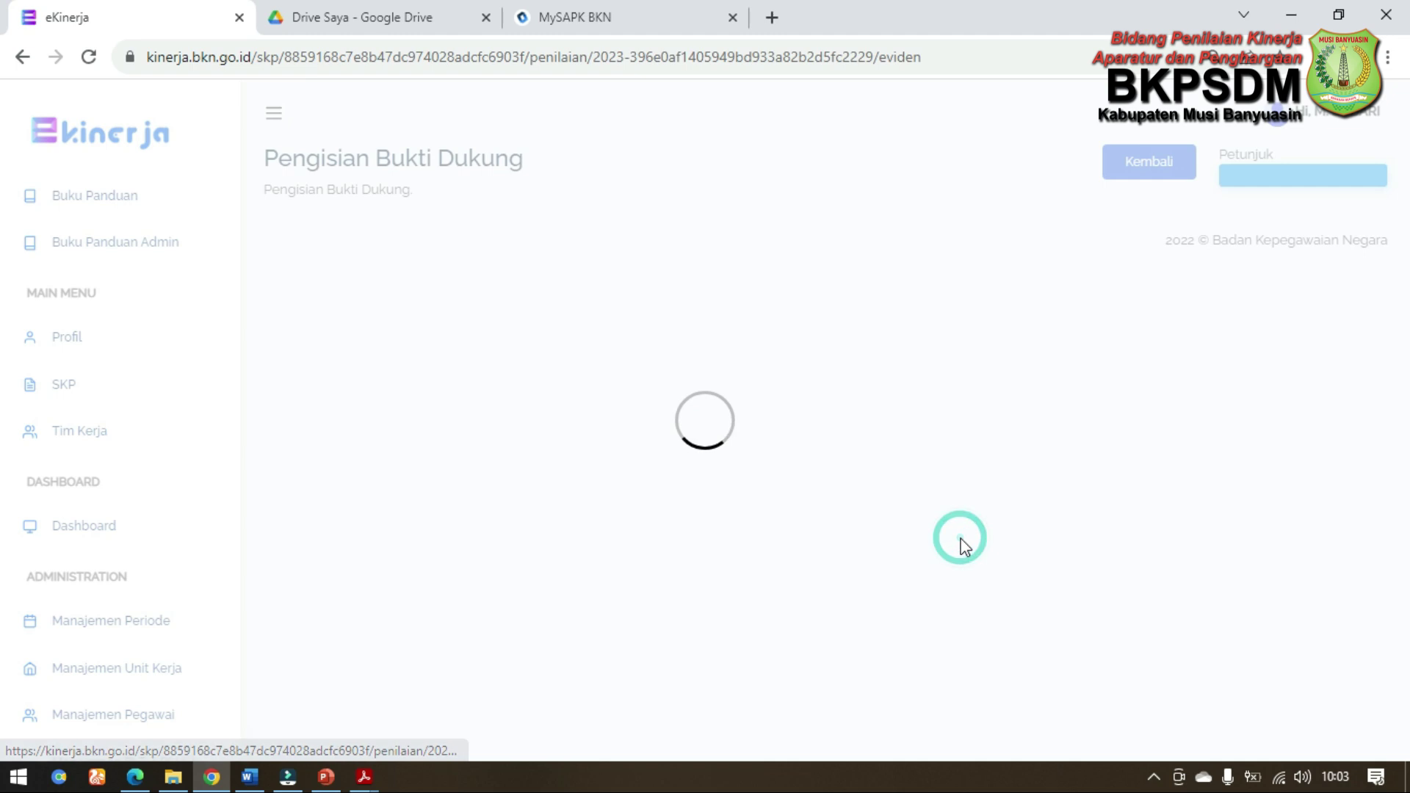
# Step: Enter the realisasi "3712 dokumen" with data source "Laporan pembinaan kinerja pegawai" for the first indicator of Hasil Kerja 1
pyautogui.scroll(-9, 948, 522)
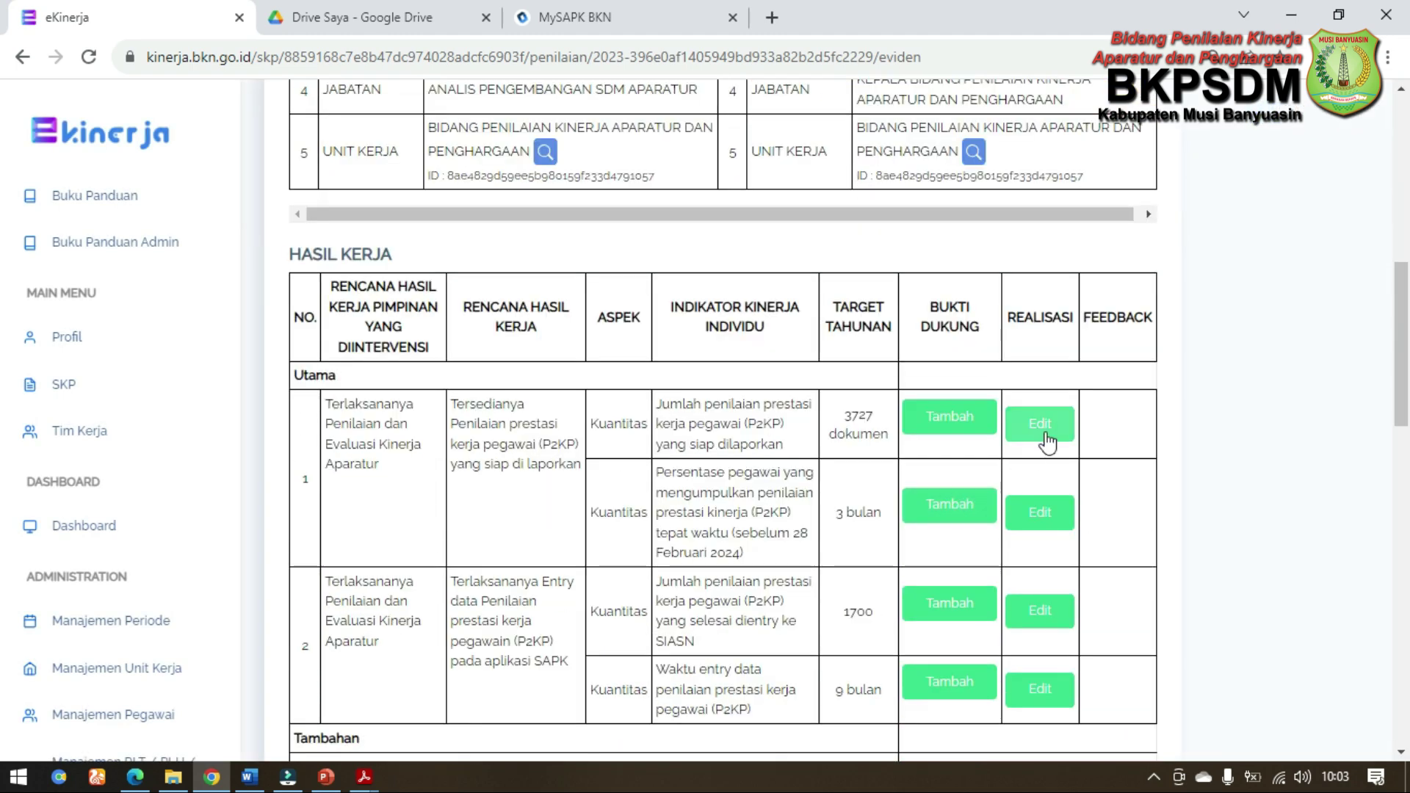
pyautogui.click(1046, 432)
pyautogui.click(802, 208)
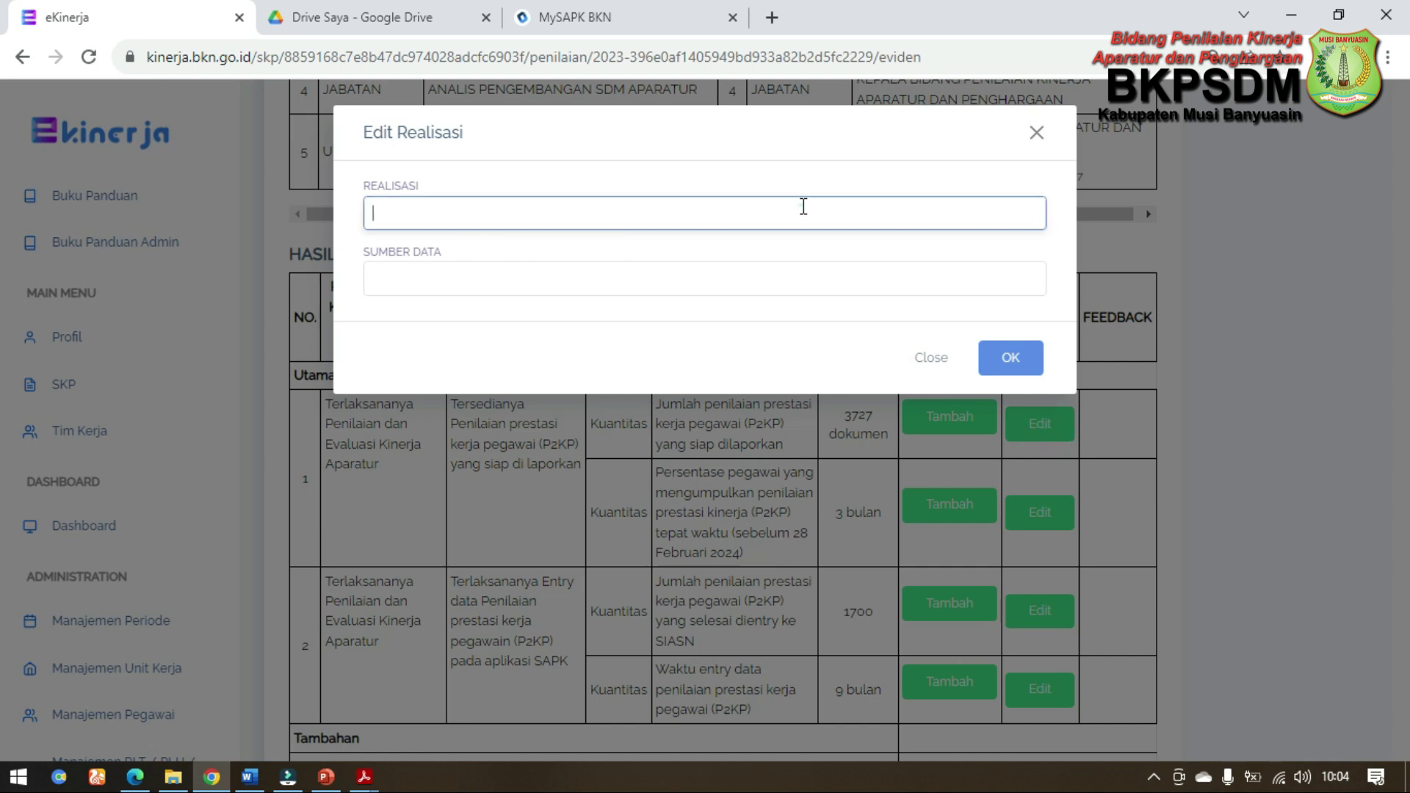
pyautogui.click(554, 374)
pyautogui.click(553, 282)
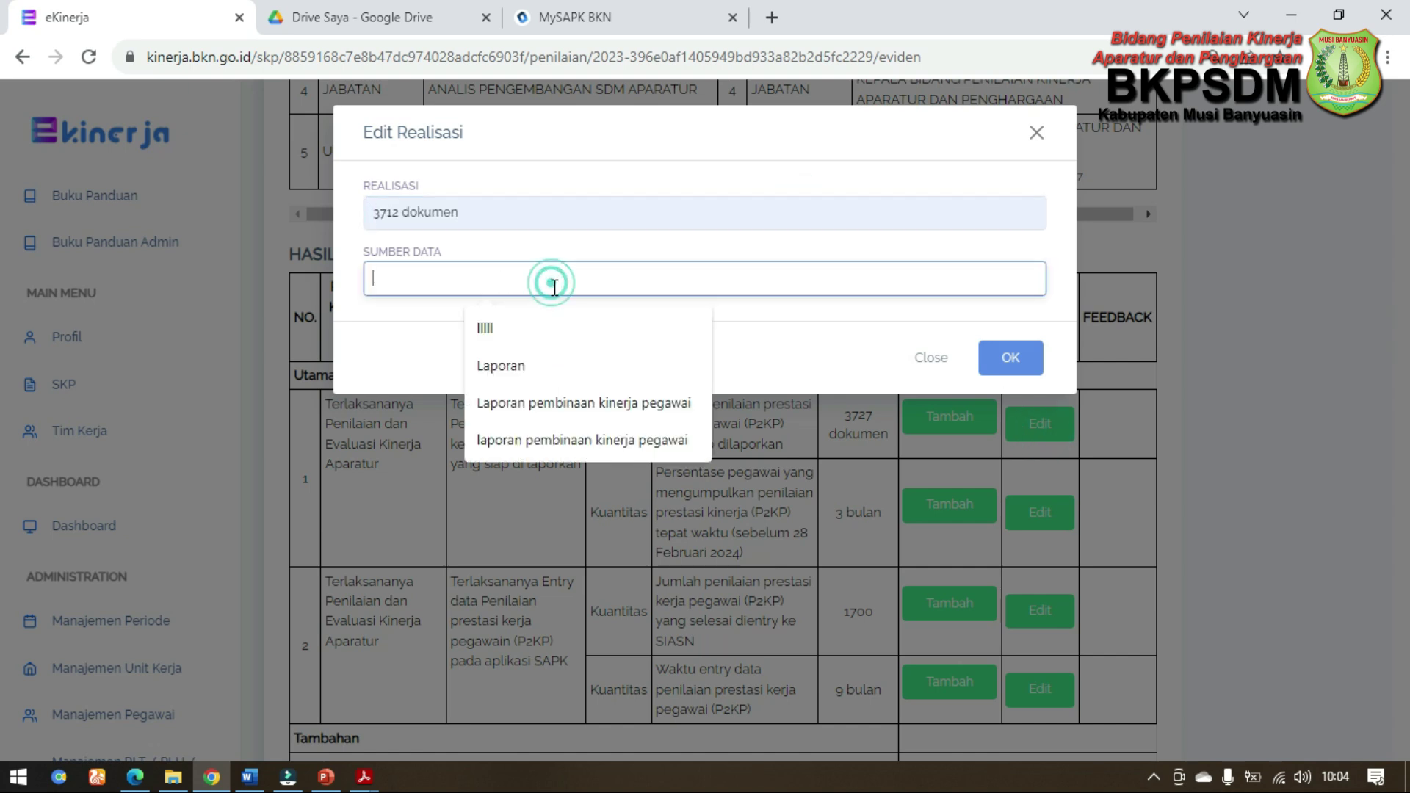
pyautogui.click(606, 408)
pyautogui.click(1009, 355)
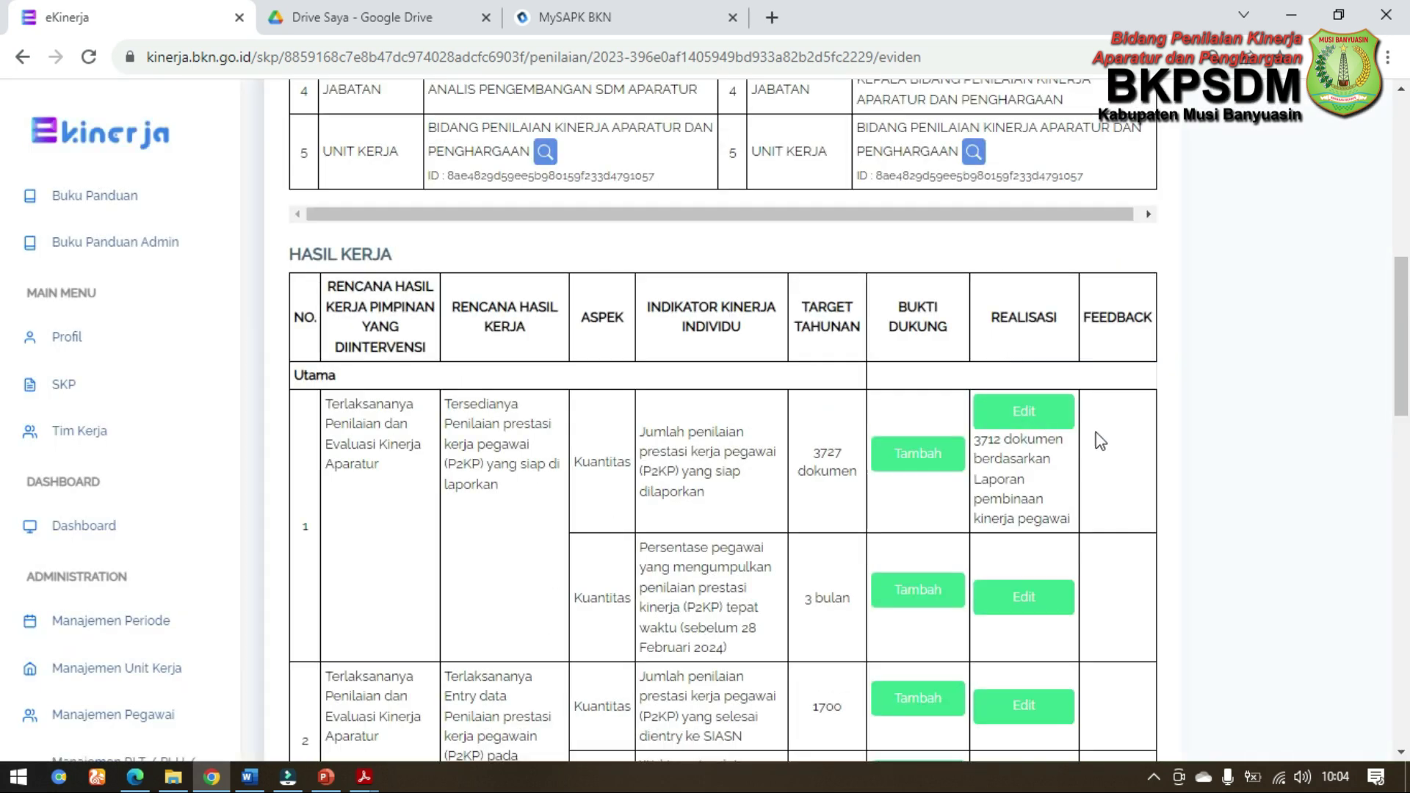
# Step: Enter the realisasi "3 bulan" with data source "laporan pembinaan kinerja pegawai" for the second indicator of Hasil Kerja 1
pyautogui.scroll(-2, 984, 500)
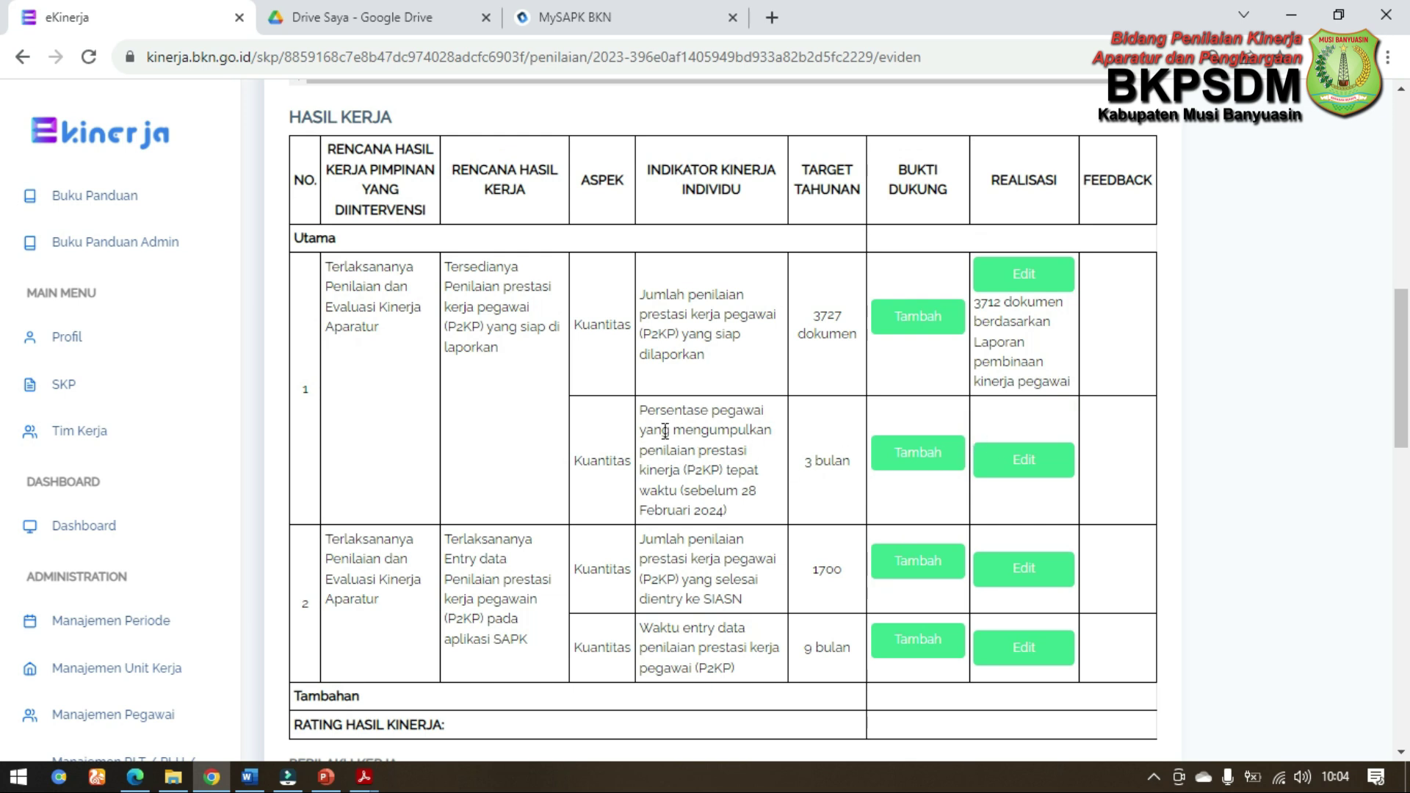
pyautogui.click(1024, 457)
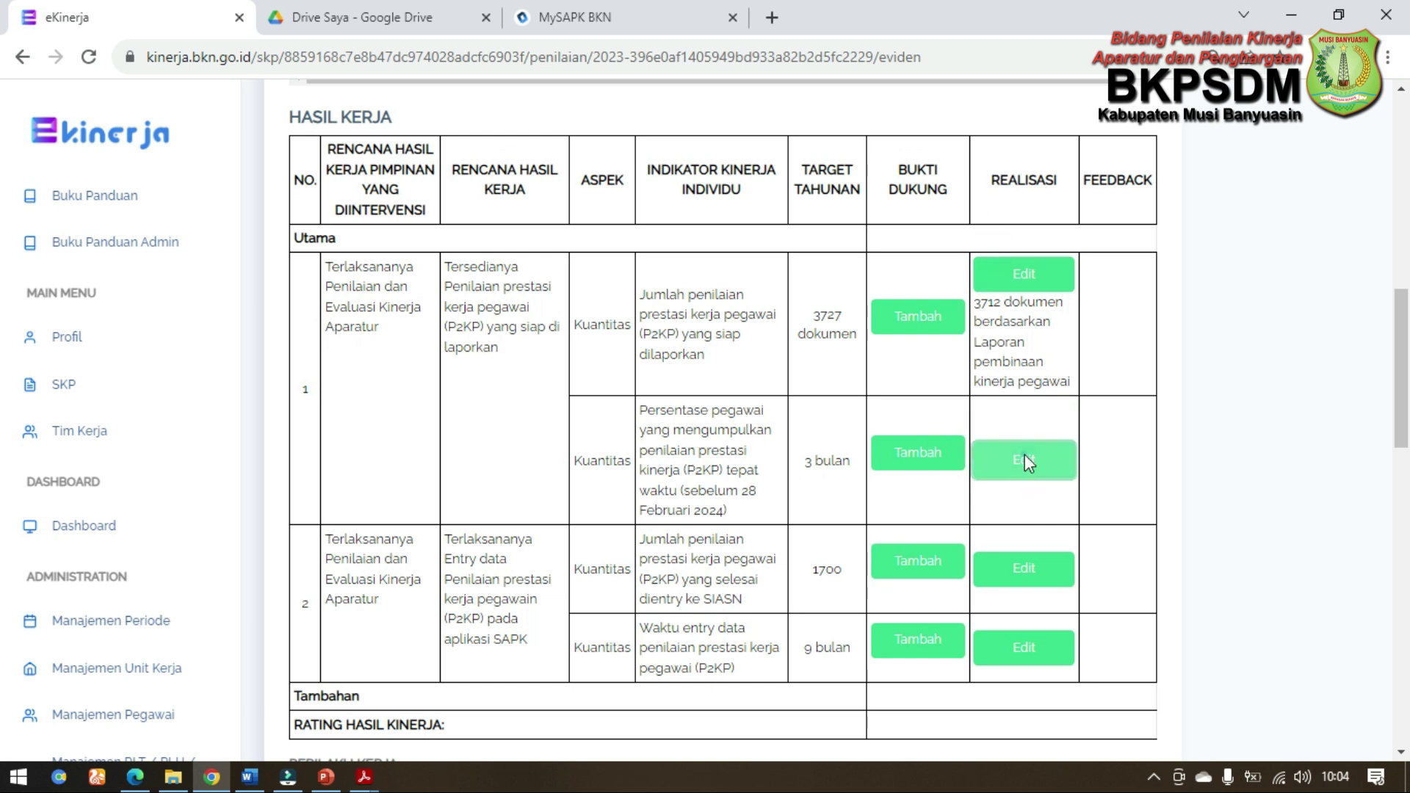
pyautogui.click(699, 221)
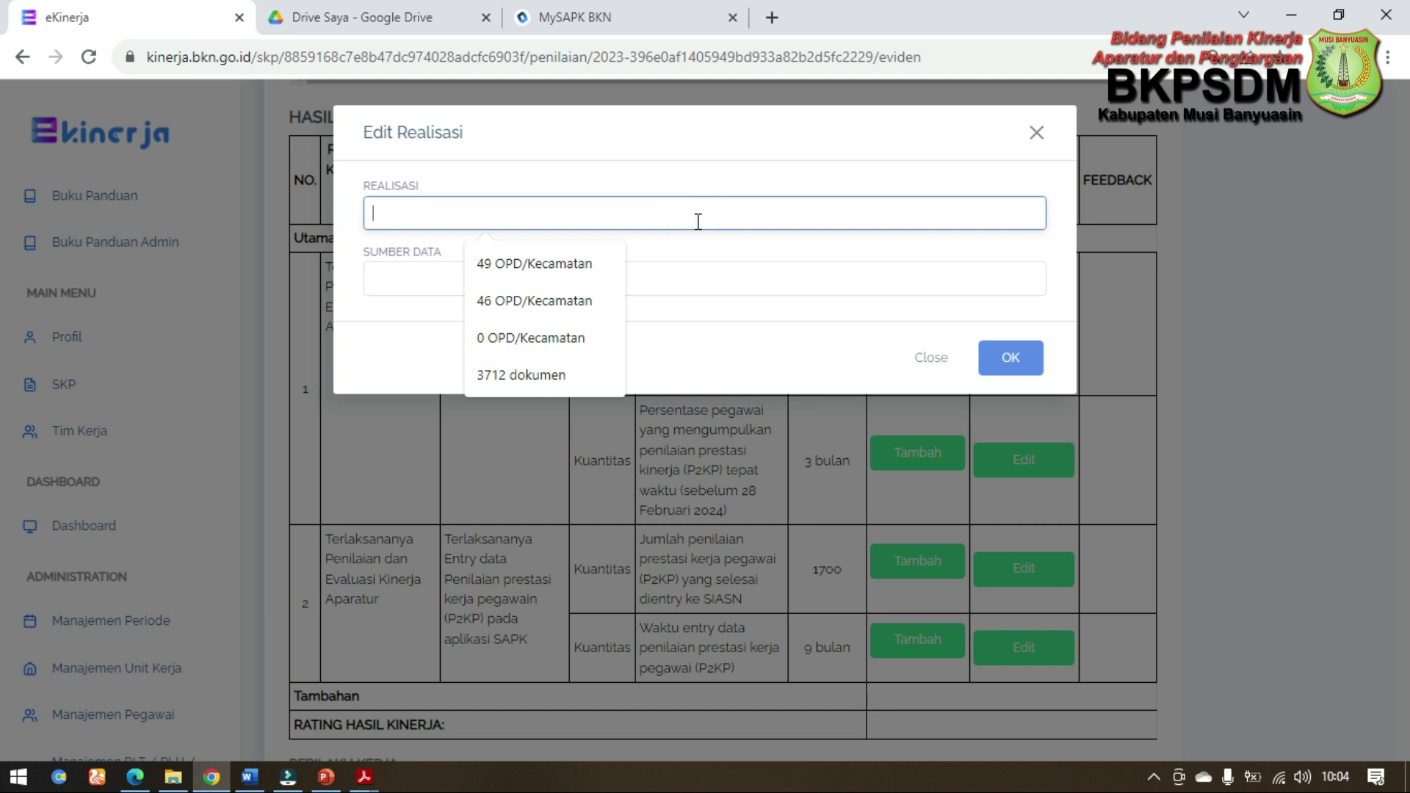
pyautogui.write('3 bulan')
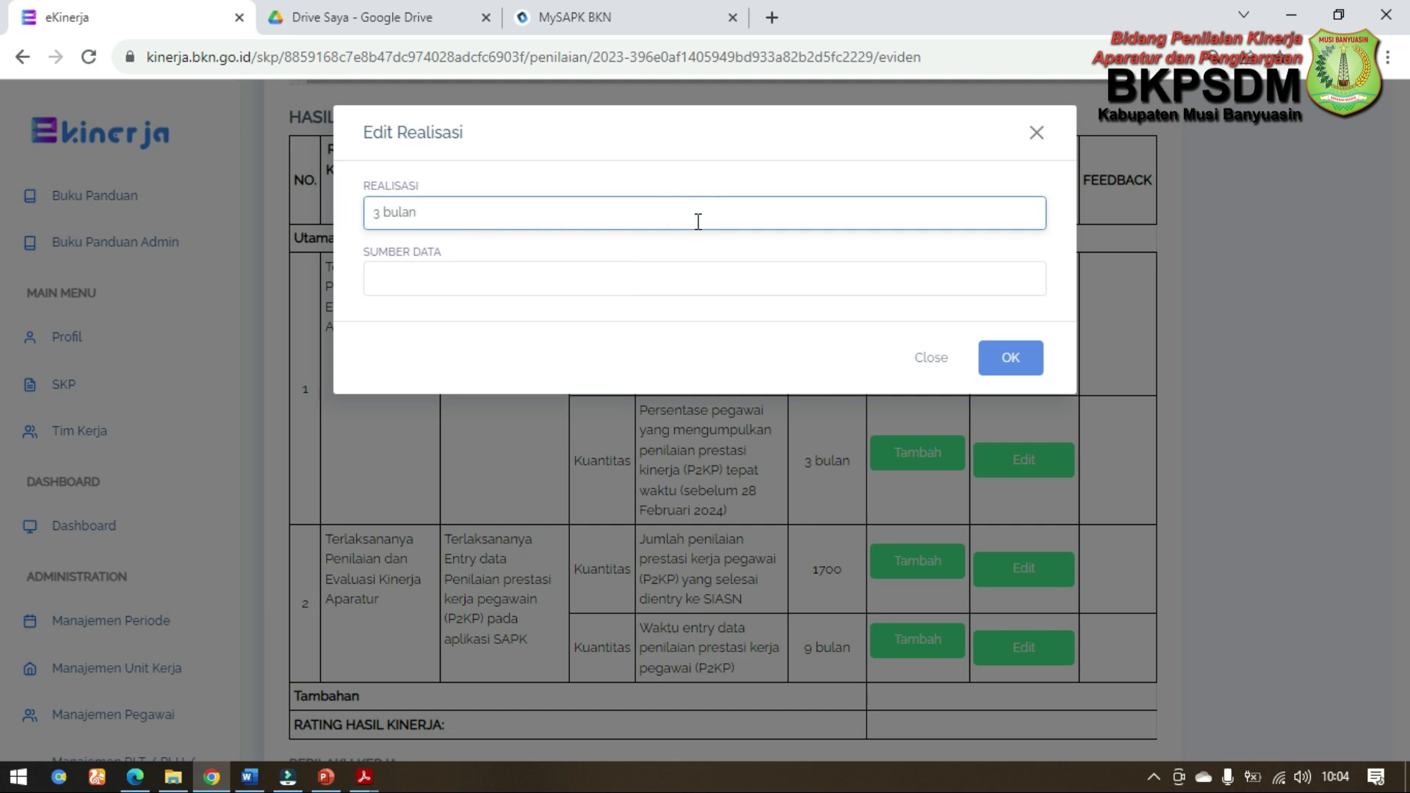
pyautogui.click(746, 272)
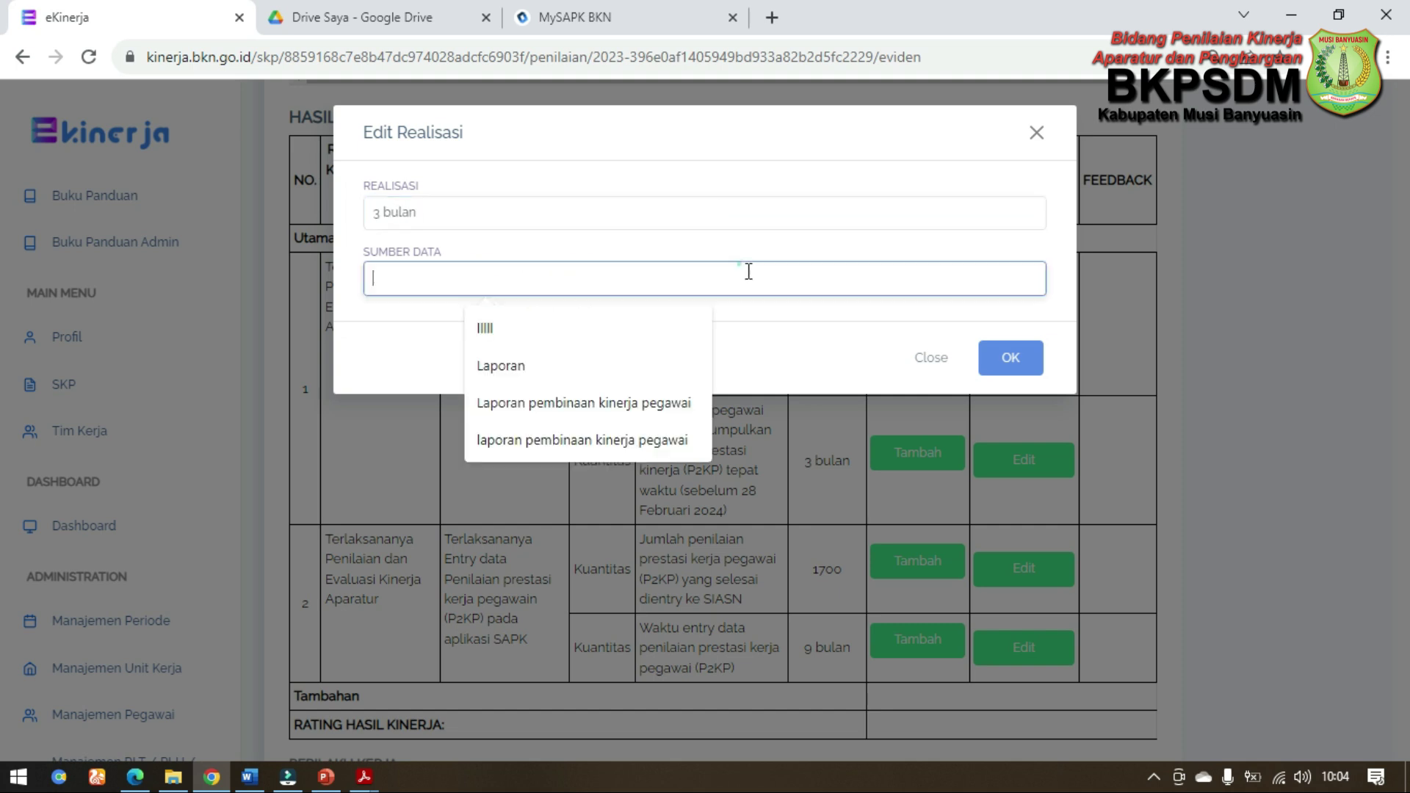
pyautogui.press('Down')
pyautogui.press('Down')
pyautogui.press('Down')
pyautogui.press('Down')
pyautogui.press('Return')
pyautogui.click(1009, 355)
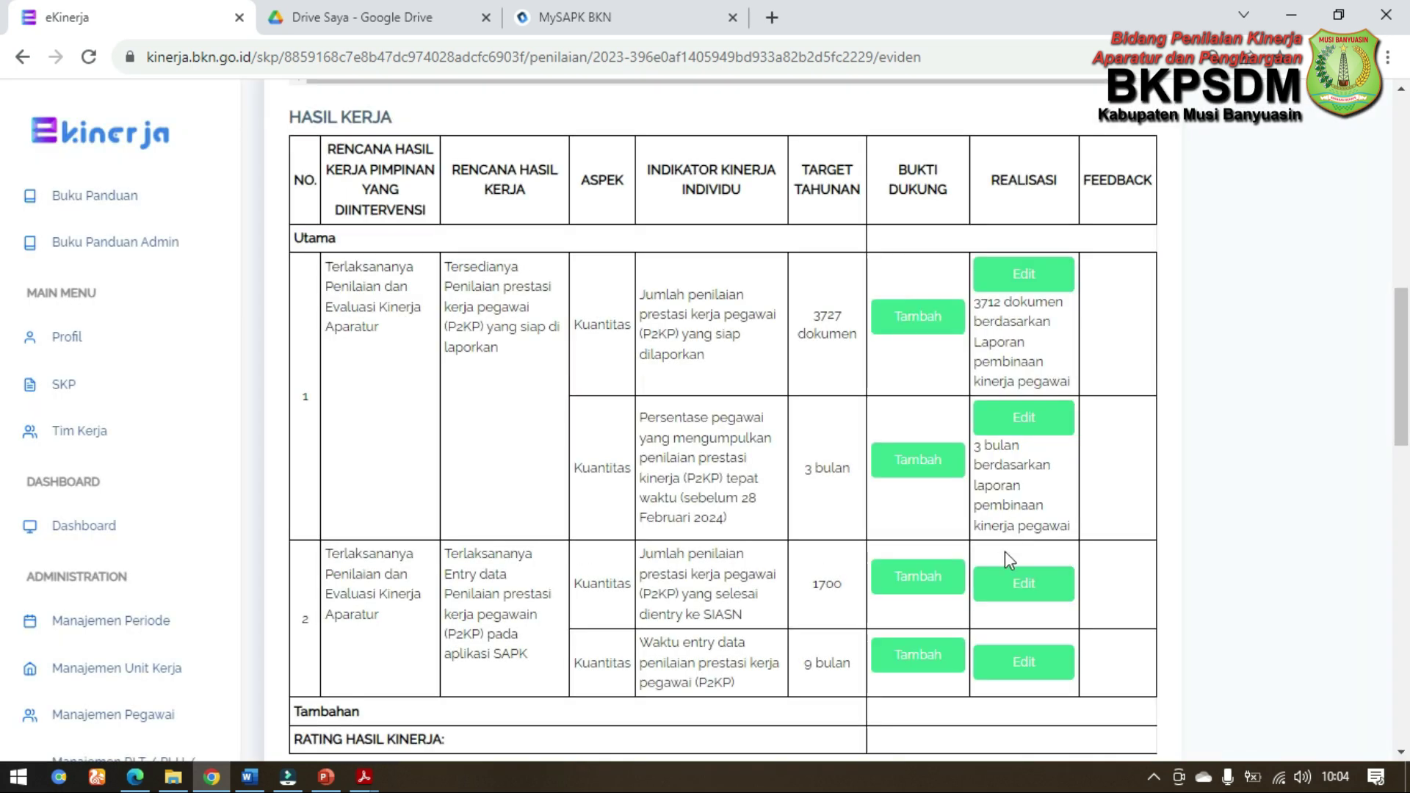
# Step: Start adding a Bukti Dukung for the first indicator of Hasil Kerja 1, named "Laporan pembinaan kinerja pegawai"
pyautogui.scroll(-5, 1036, 348)
pyautogui.scroll(5, 1037, 358)
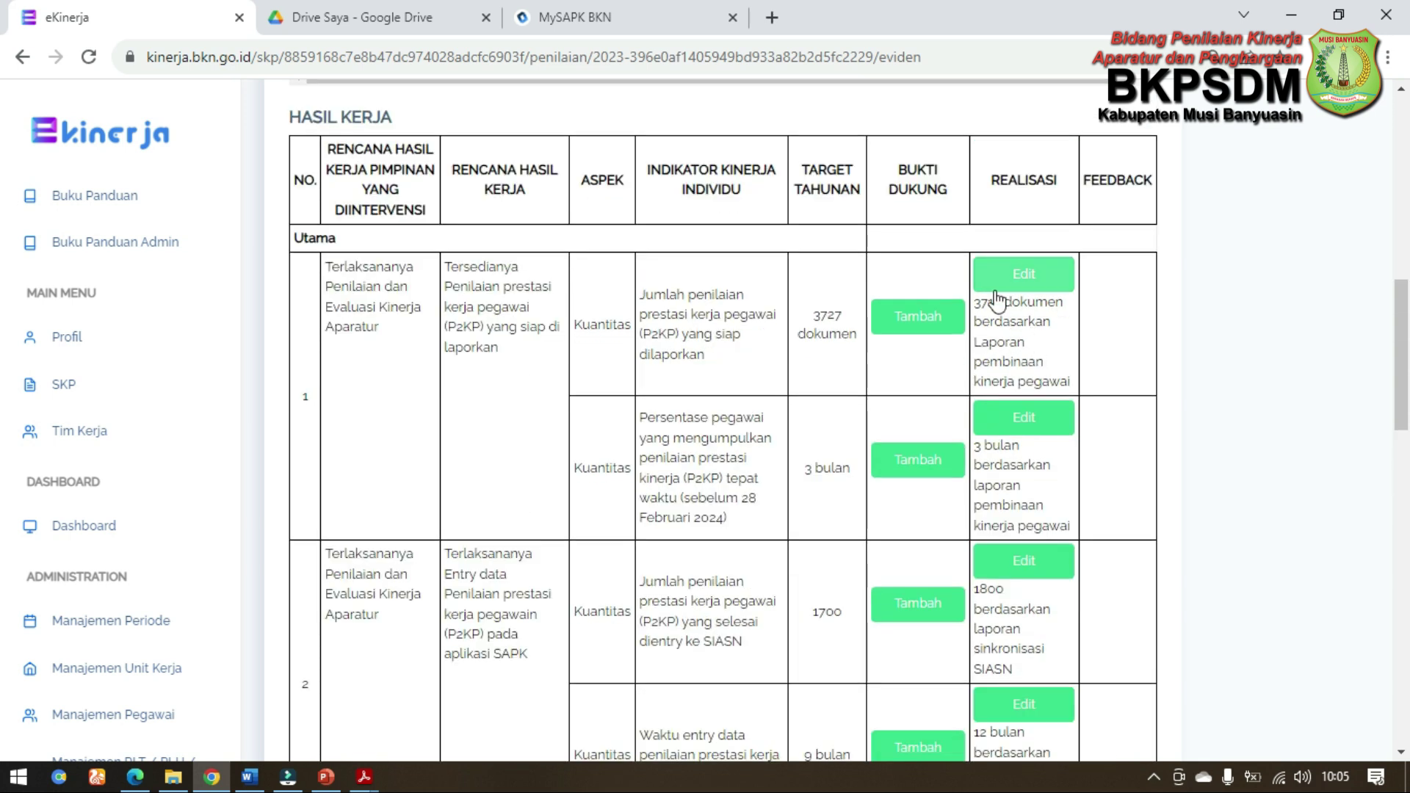
pyautogui.click(930, 317)
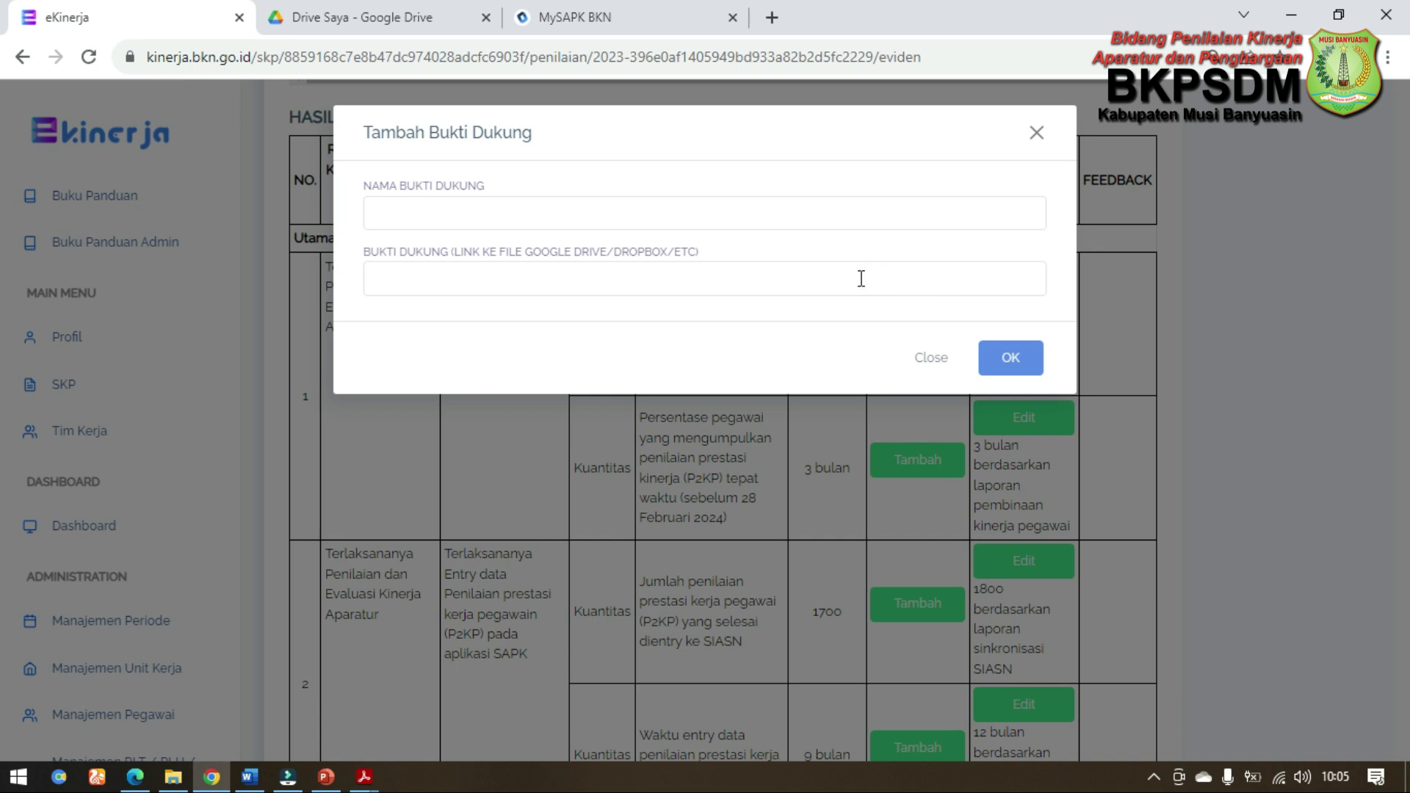
pyautogui.click(752, 220)
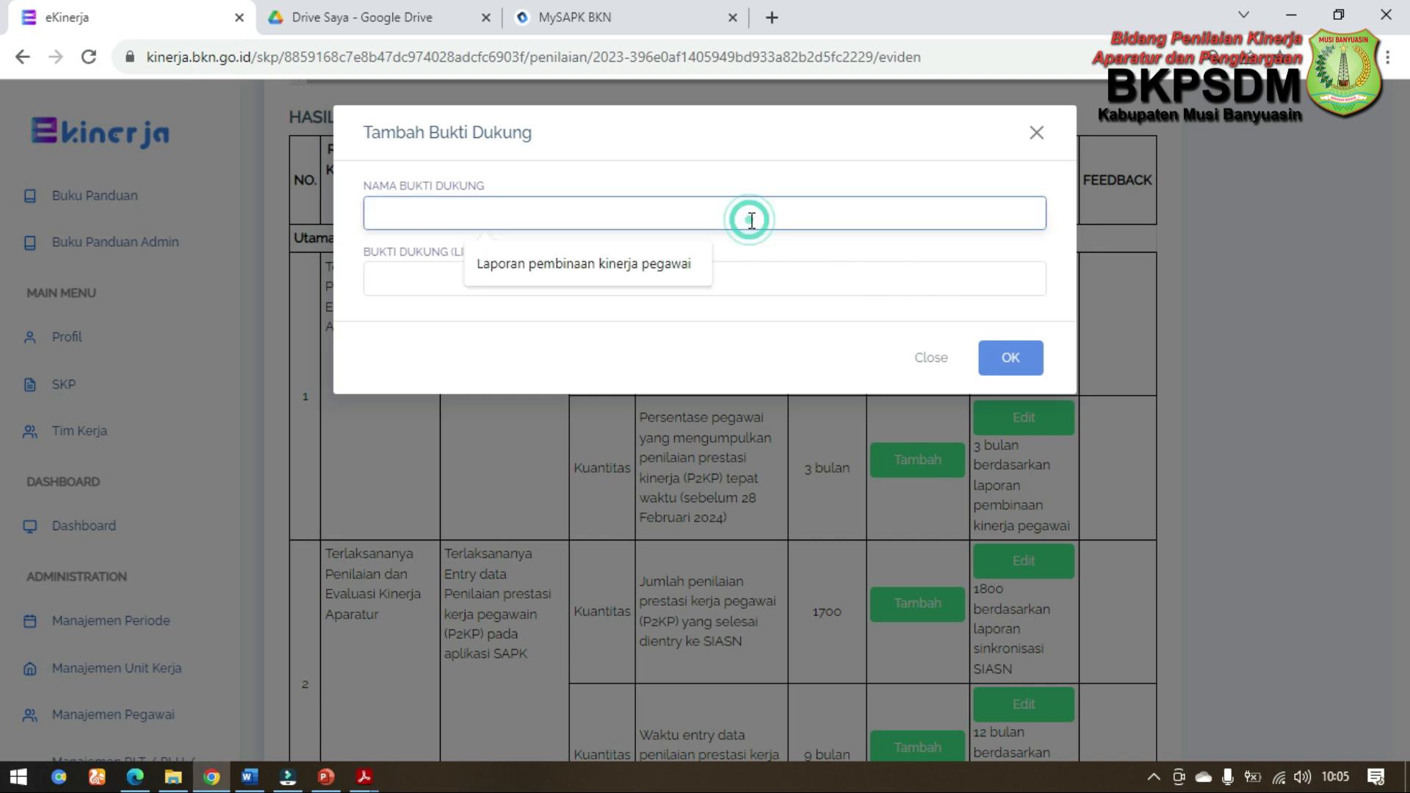
pyautogui.click(768, 260)
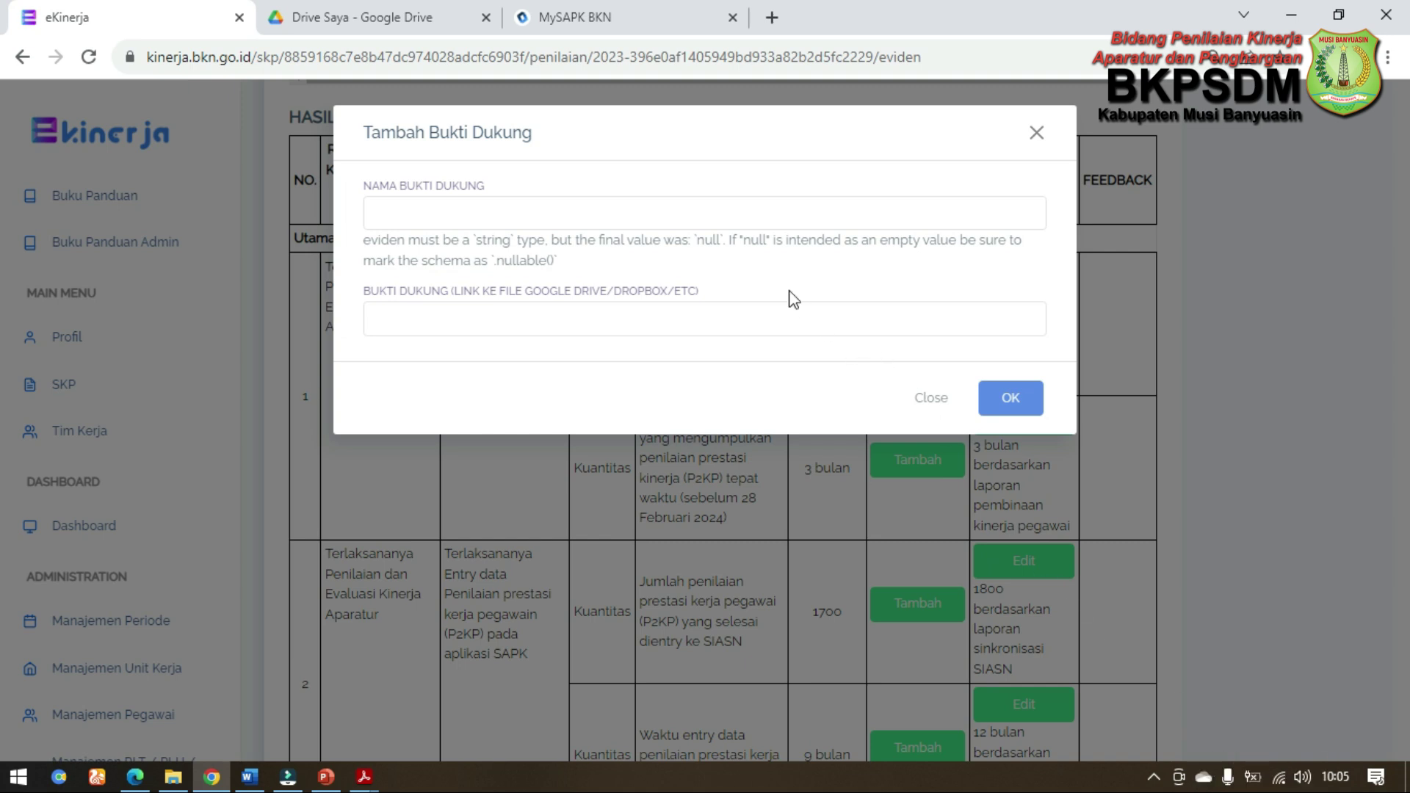
pyautogui.click(786, 221)
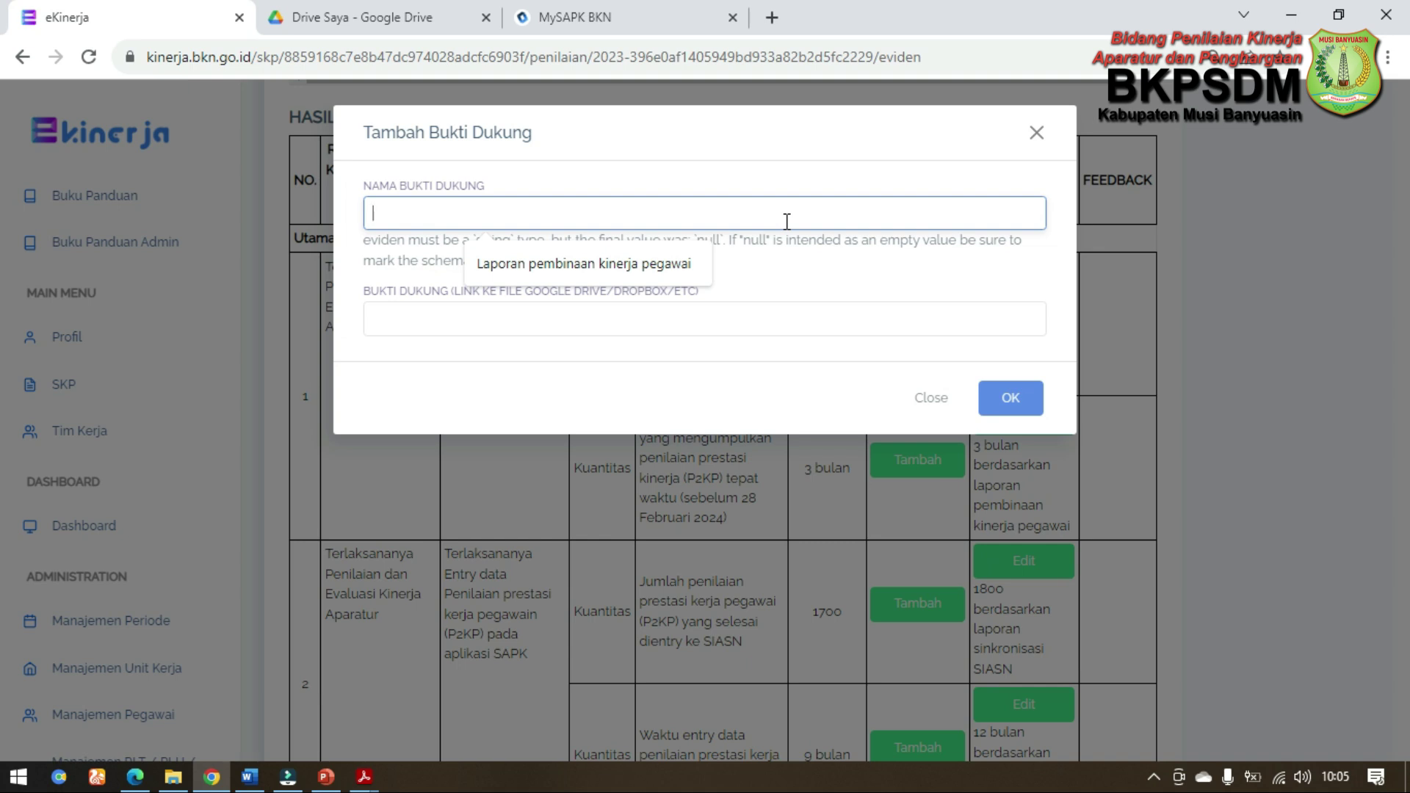
pyautogui.click(671, 254)
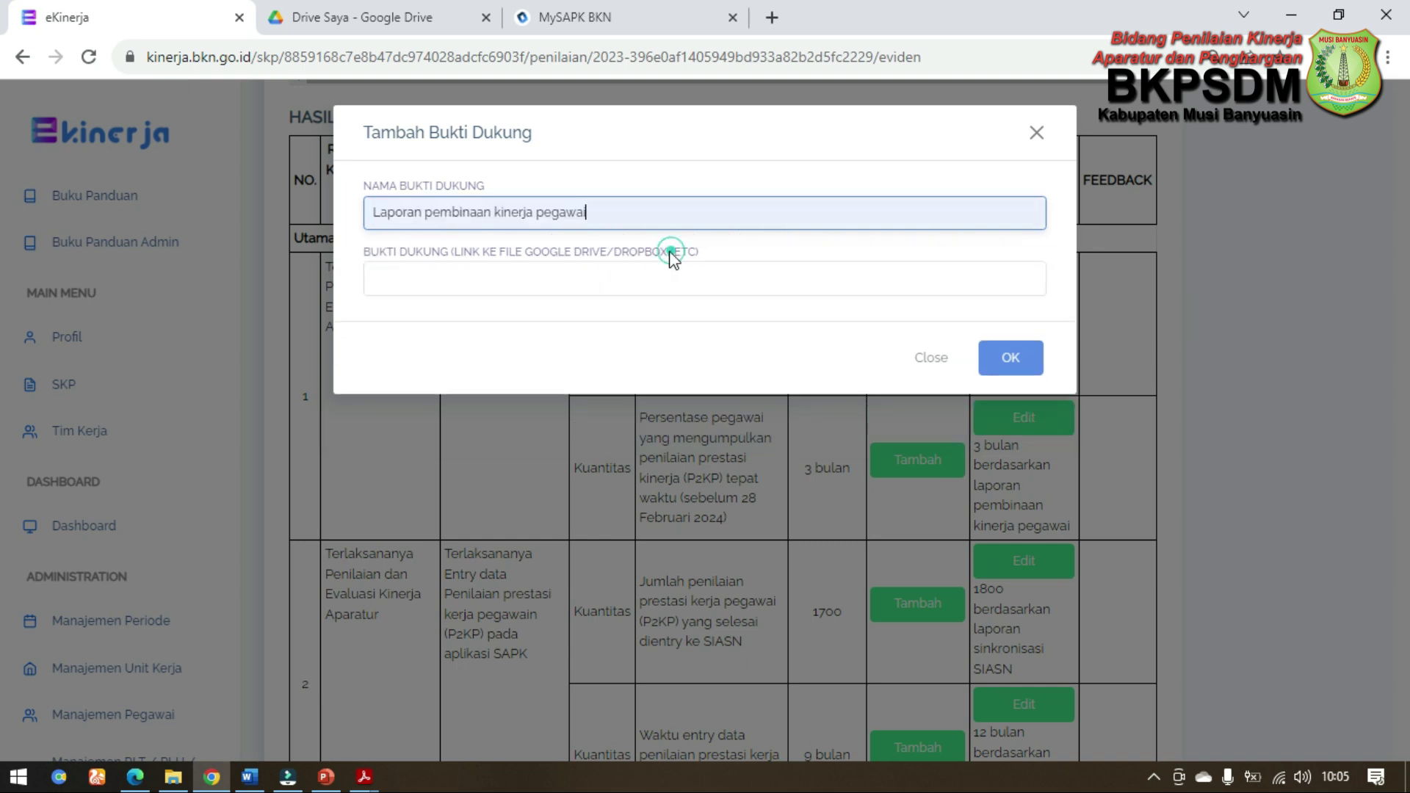
# Step: In Google Drive, share "Formulir tanpa judul" with "Siapa saja yang memiliki link" and copy its respondent link
pyautogui.click(374, 20)
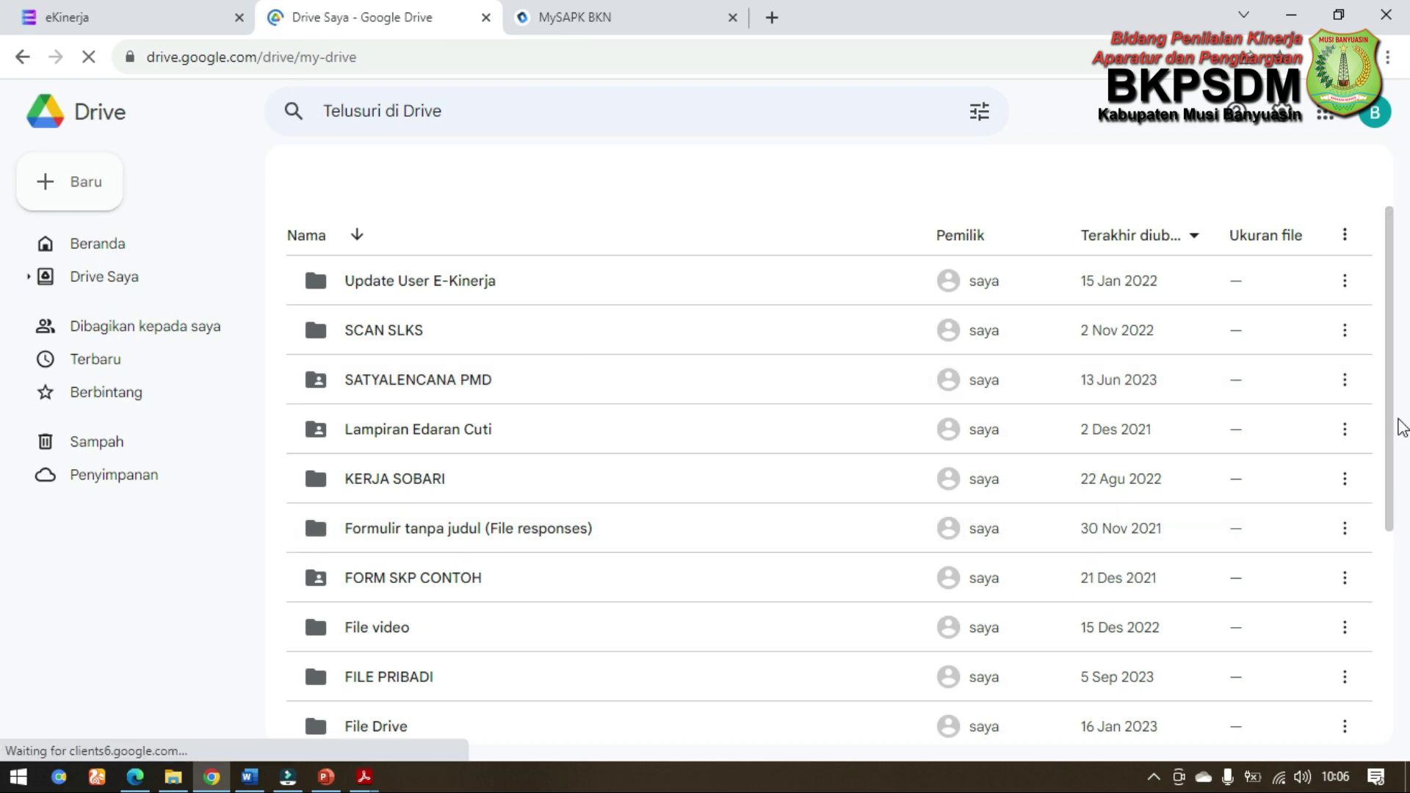
pyautogui.moveTo(1349, 452); pyautogui.dragTo(1342, 694)
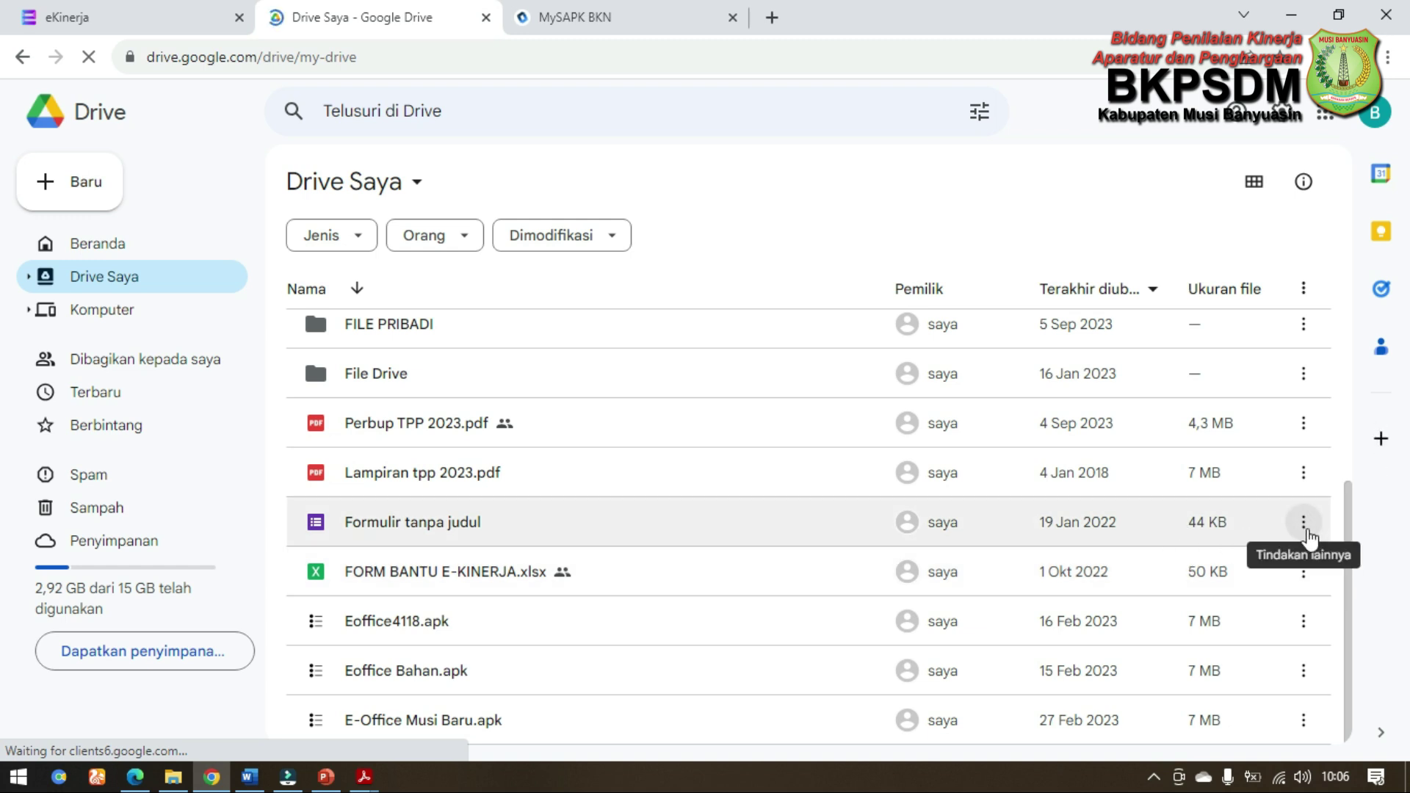
pyautogui.click(1305, 530)
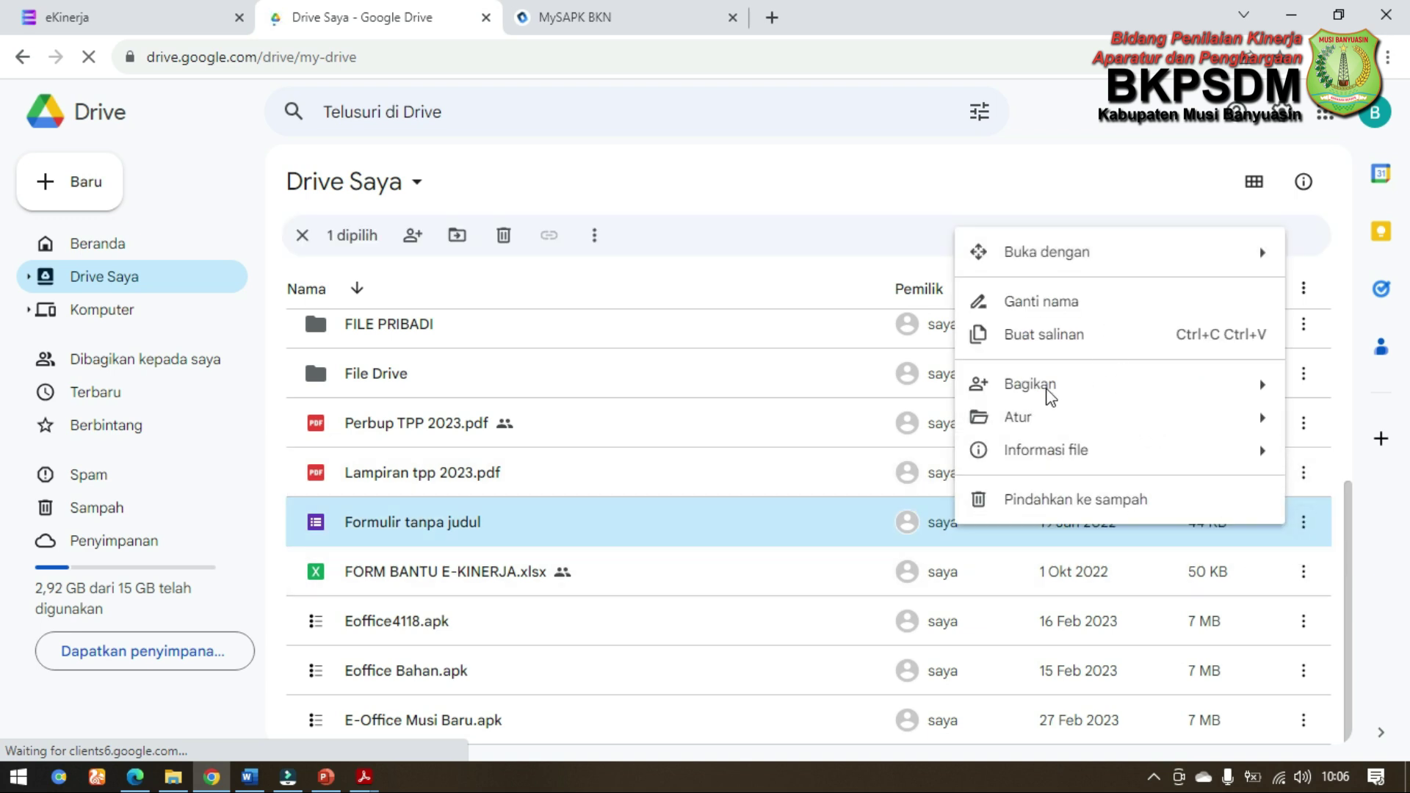
pyautogui.moveTo(1055, 394)
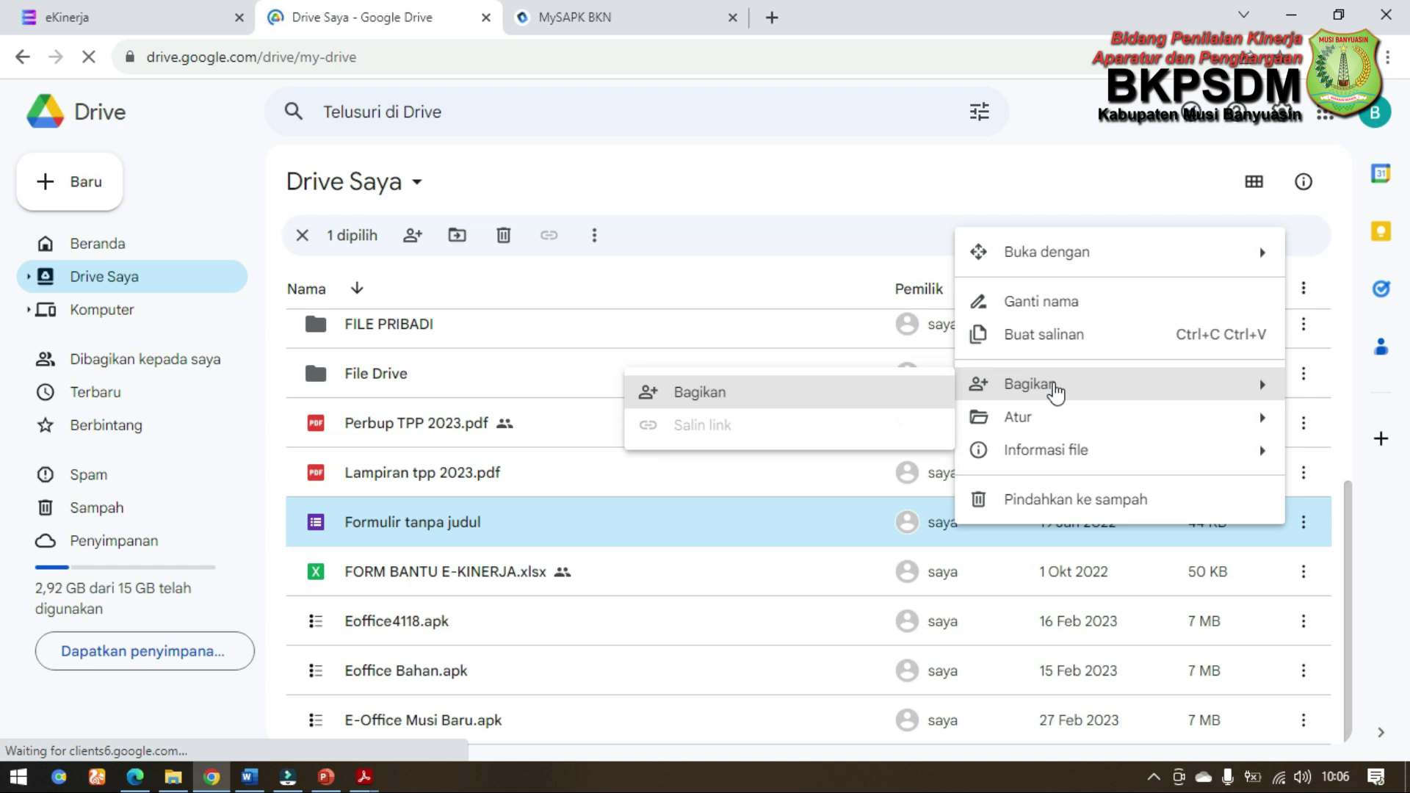
pyautogui.click(897, 393)
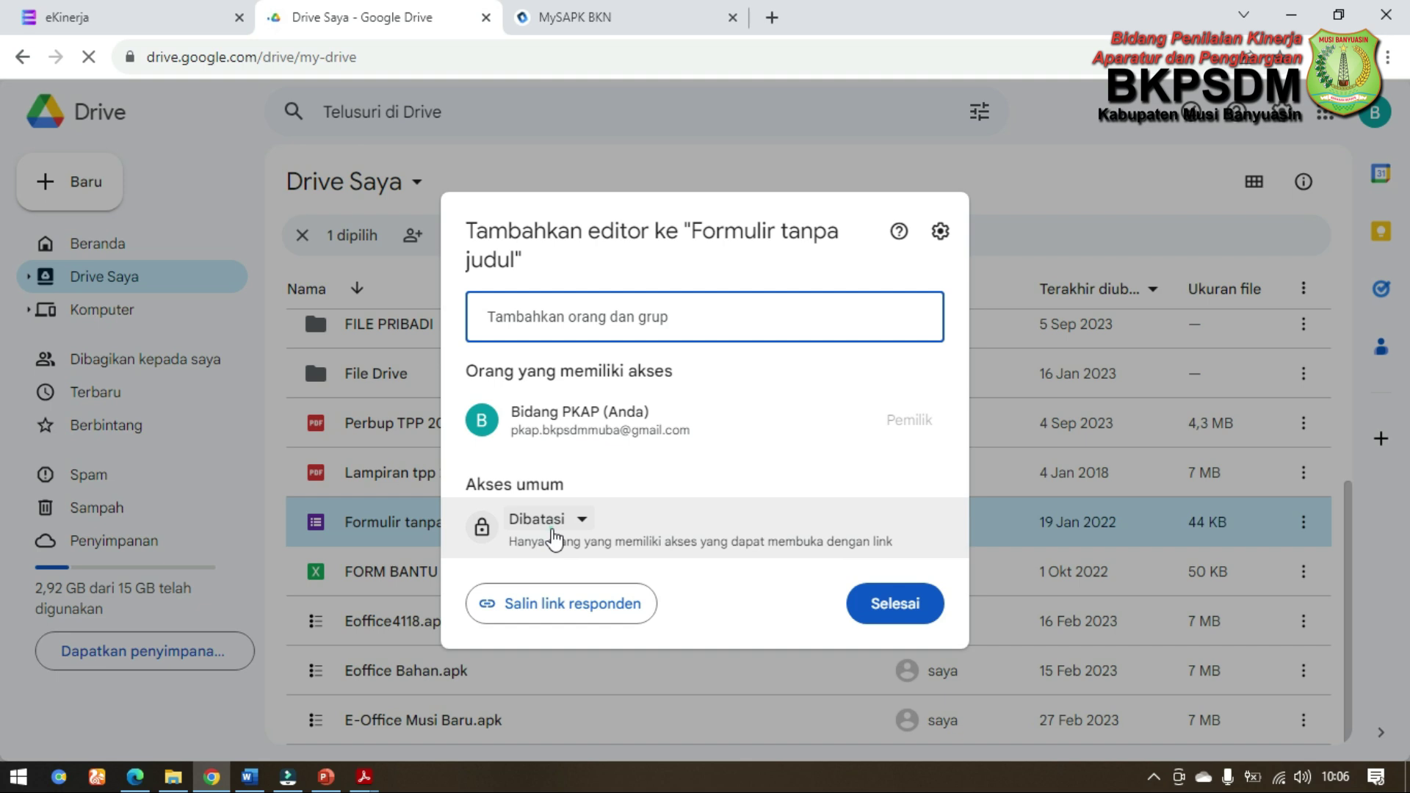
pyautogui.click(552, 528)
pyautogui.click(589, 612)
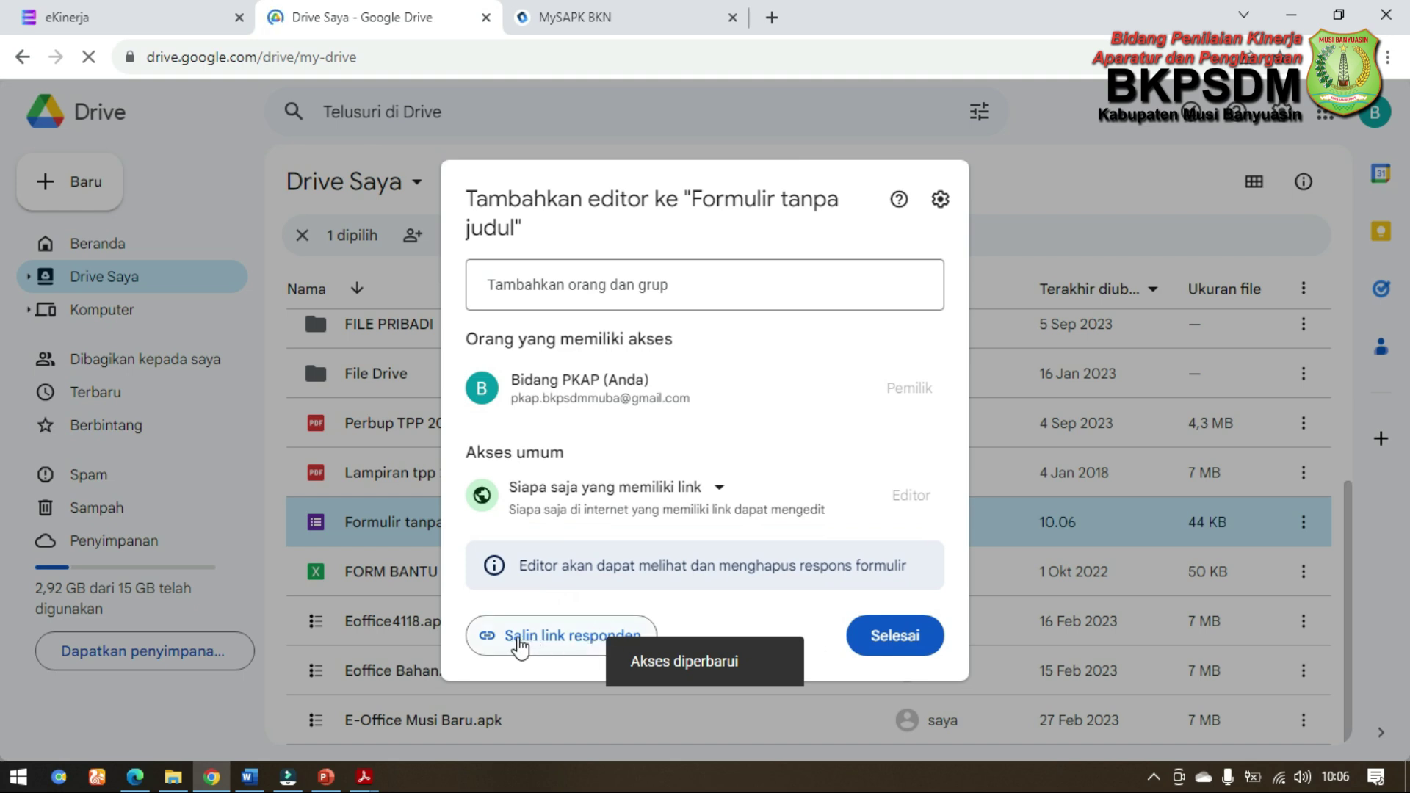
pyautogui.click(519, 645)
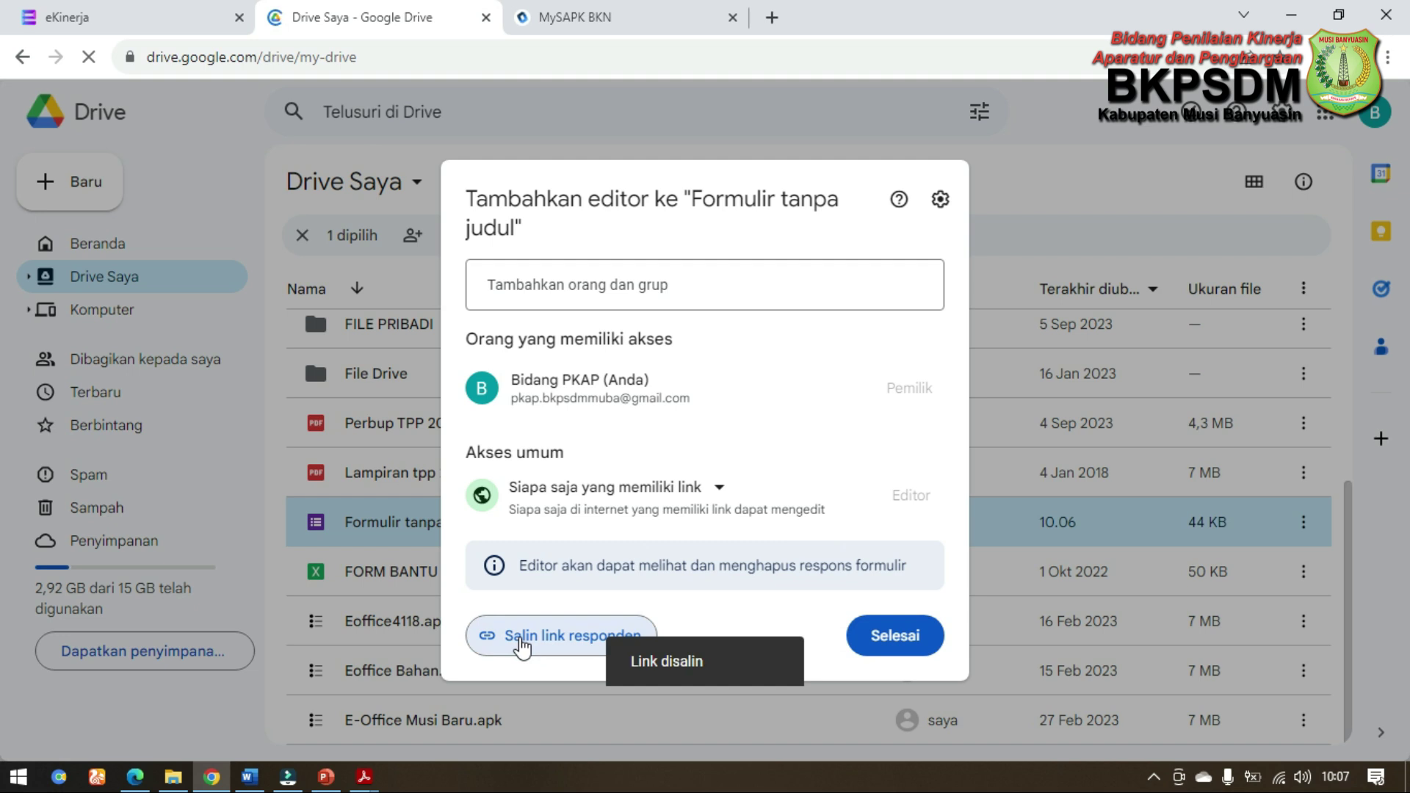
pyautogui.click(903, 636)
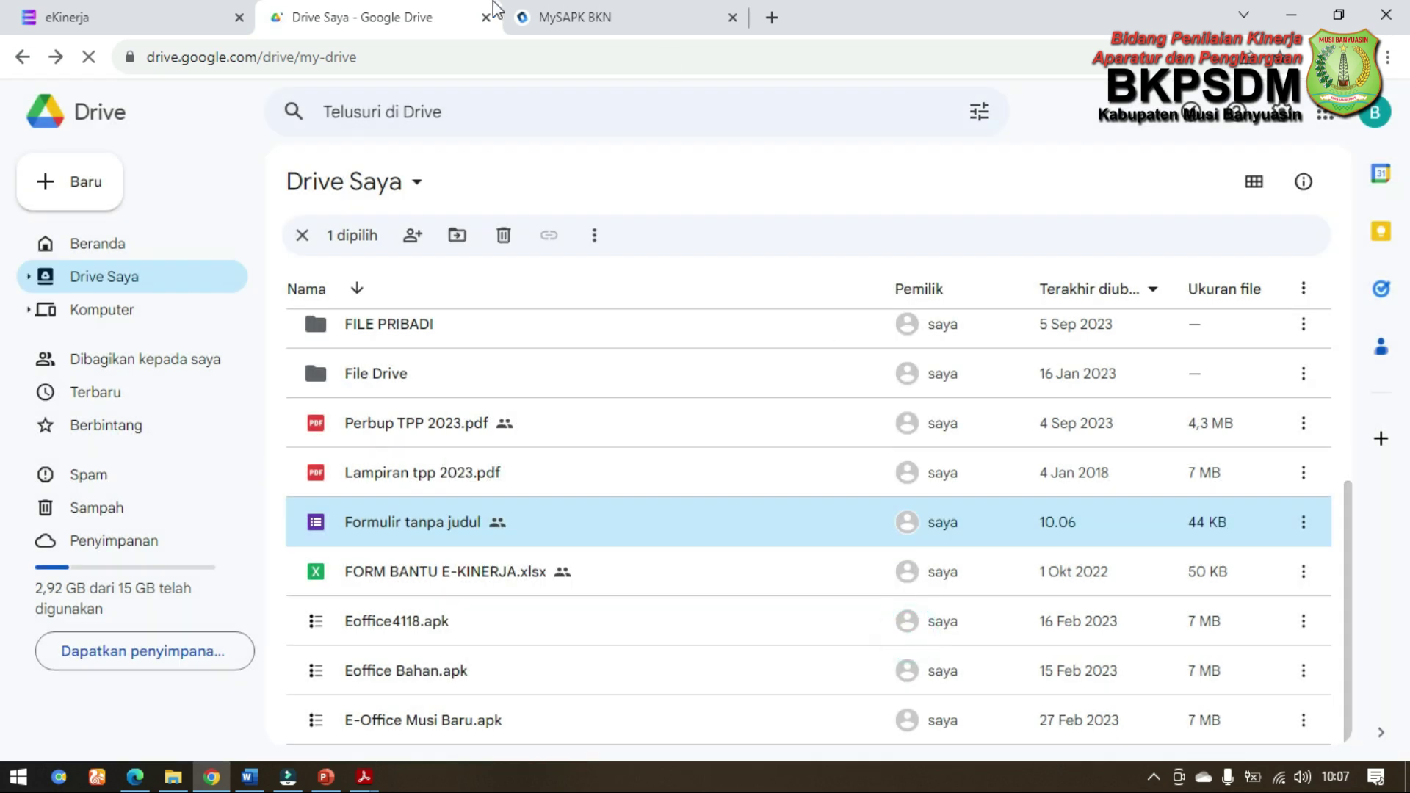
# Step: Return to eKinerja, paste the copied link as the Bukti Dukung file link, and save the supporting evidence
pyautogui.click(192, 16)
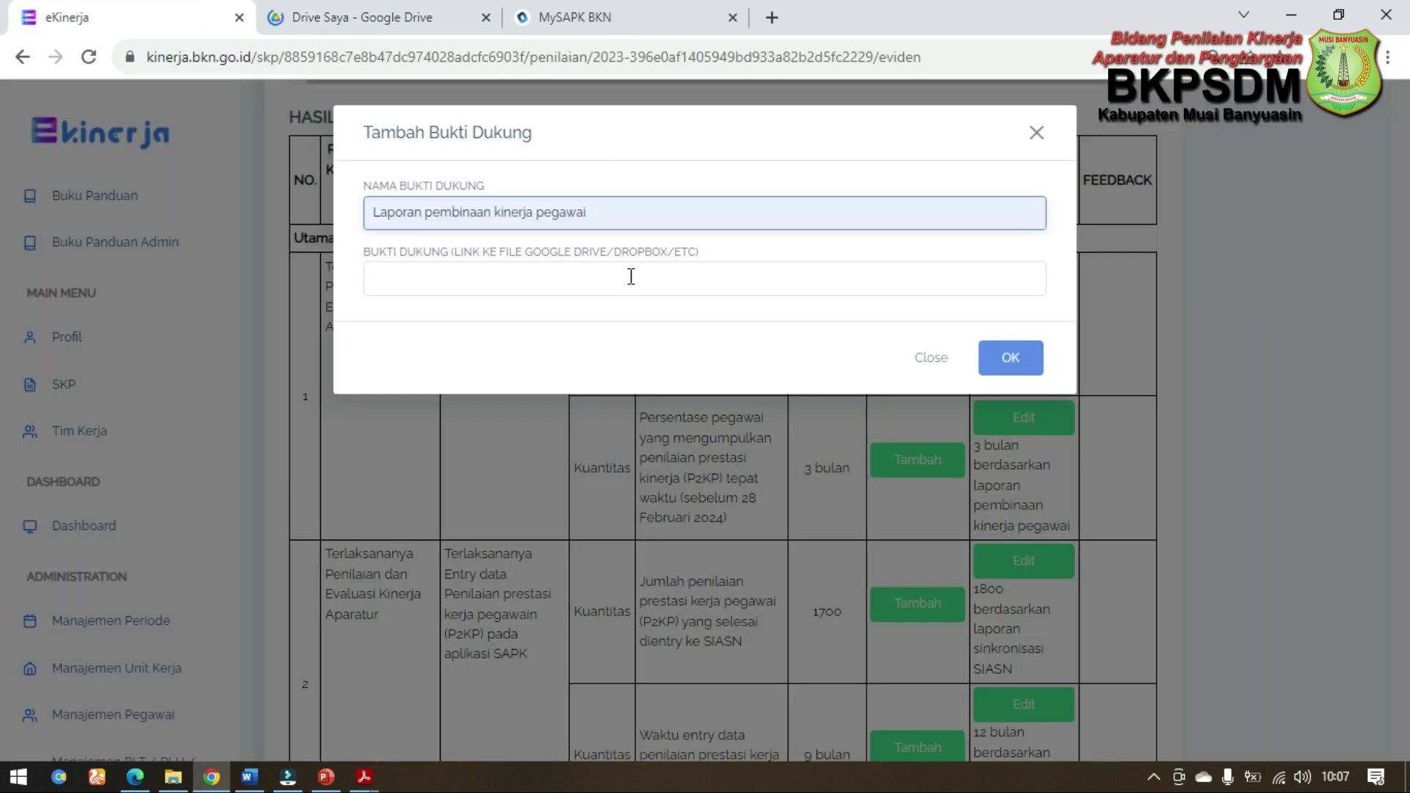
pyautogui.click(639, 284)
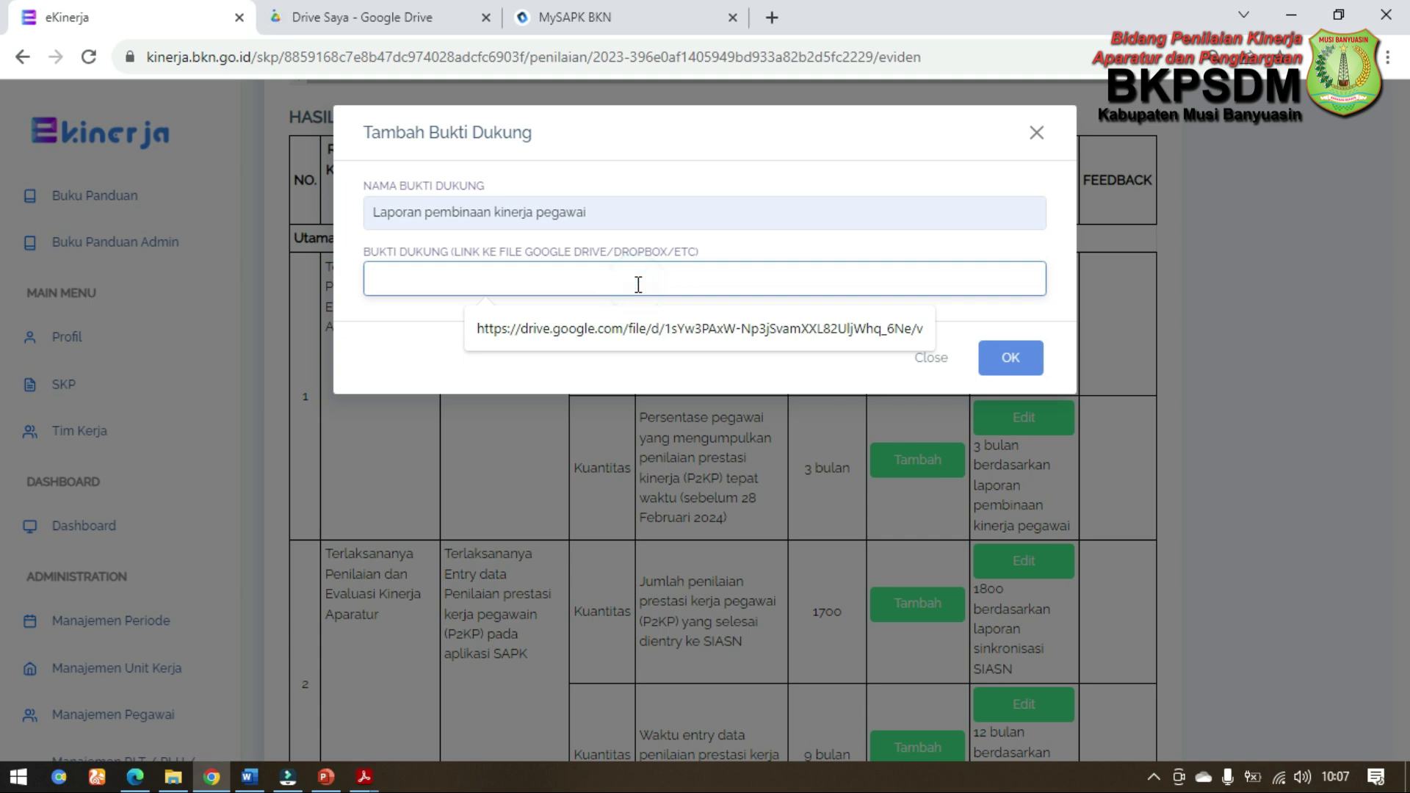
pyautogui.rightClick(638, 284)
pyautogui.click(696, 448)
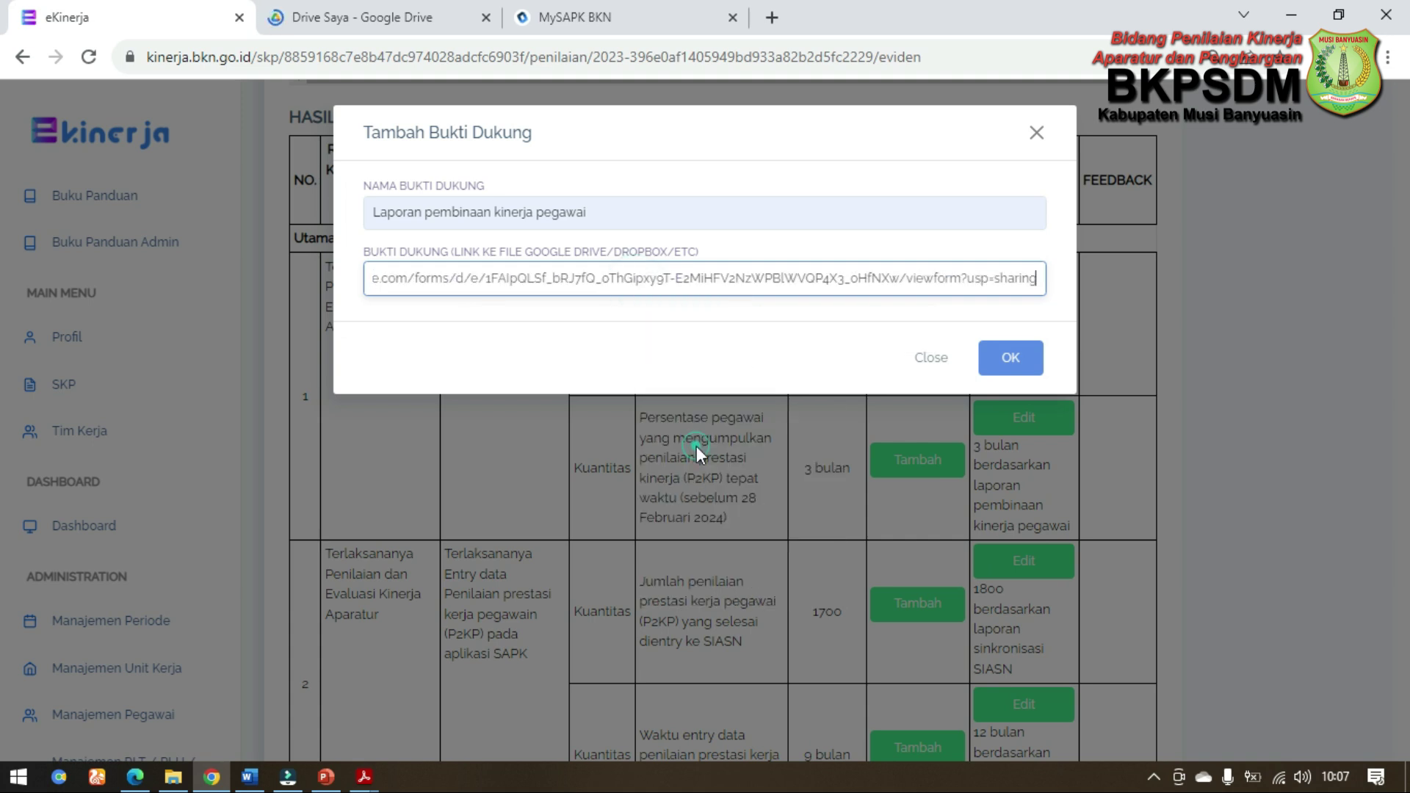
pyautogui.click(1004, 360)
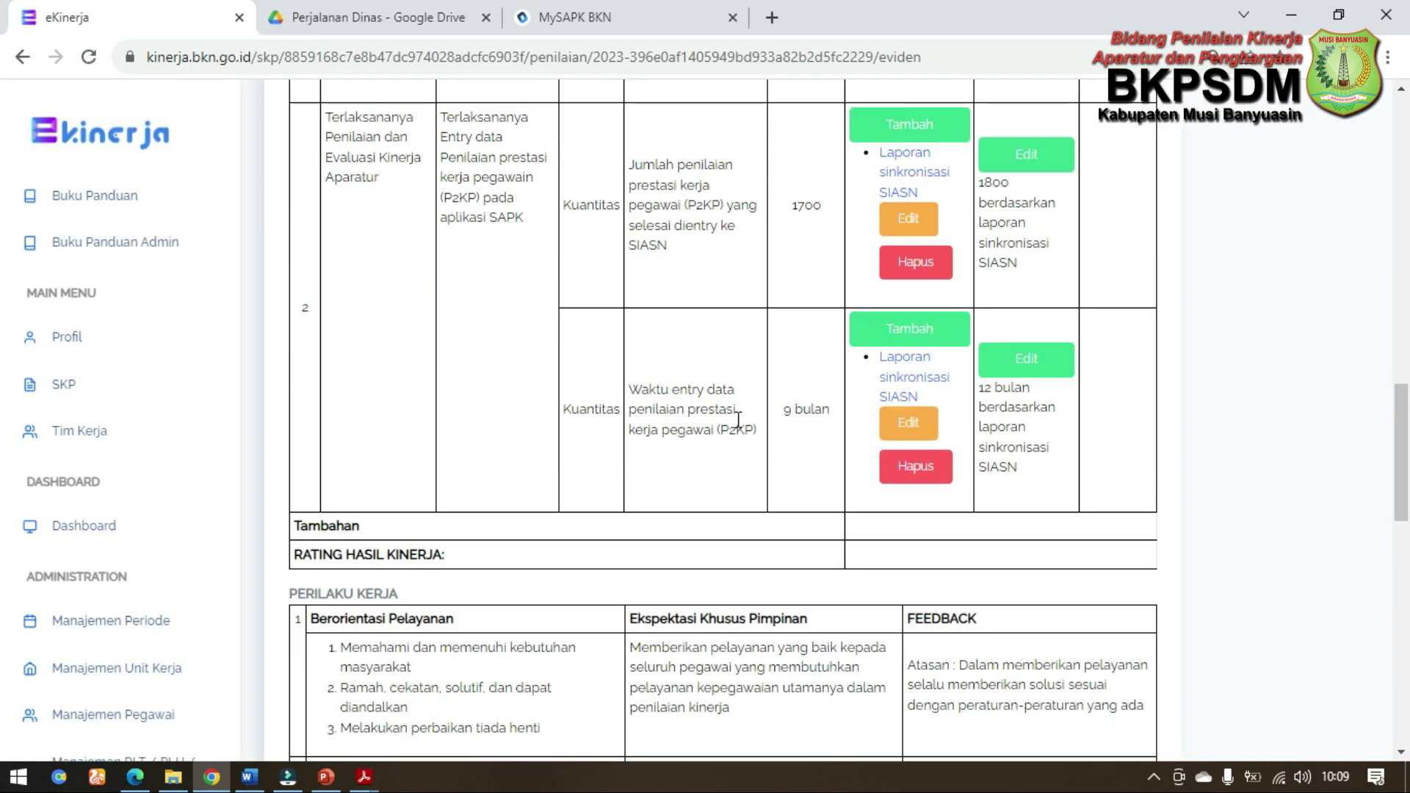
# Step: Review the Bukti Dukung and Realisasi entries for all indicators in the Hasil Kerja table
pyautogui.scroll(12, 735, 423)
pyautogui.scroll(-5, 859, 581)
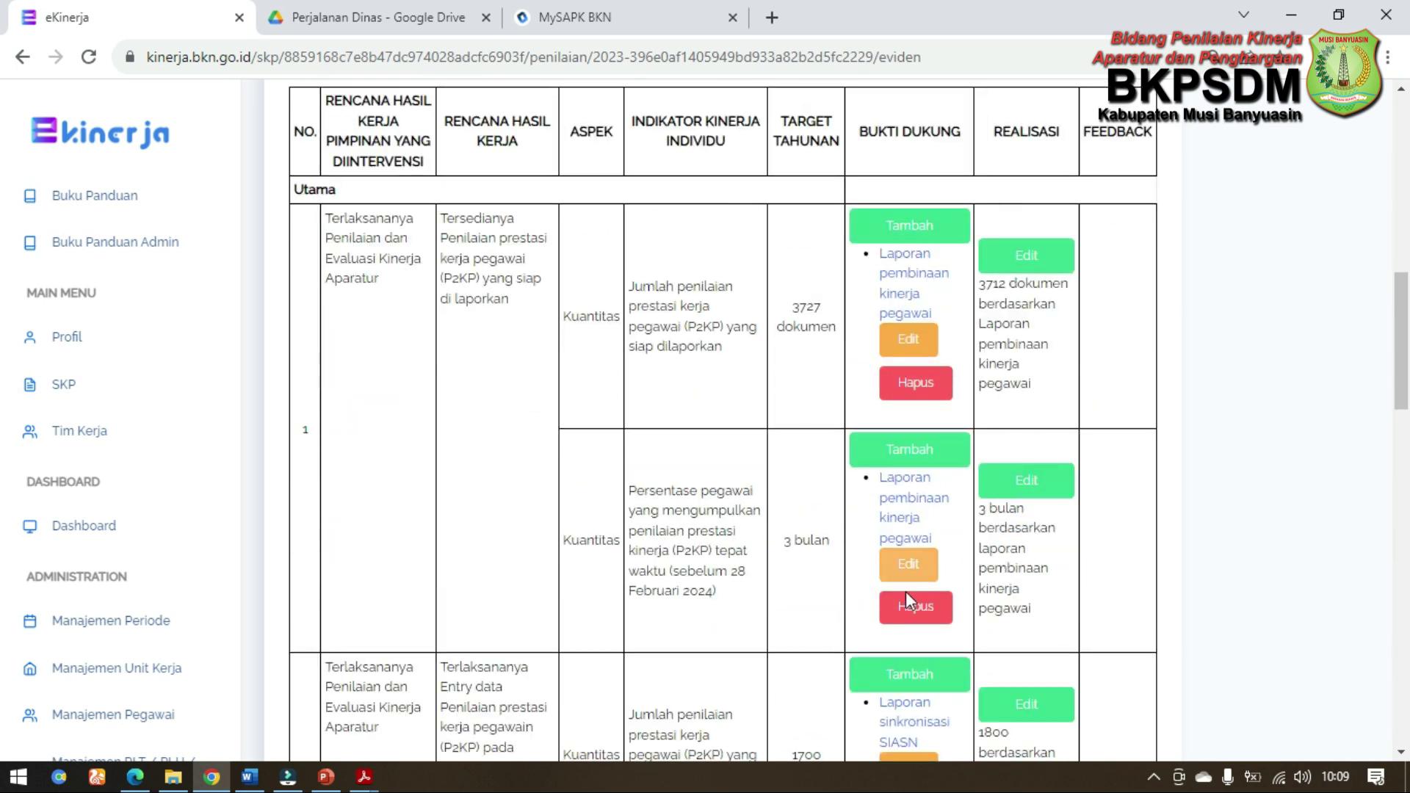
pyautogui.scroll(-7, 904, 617)
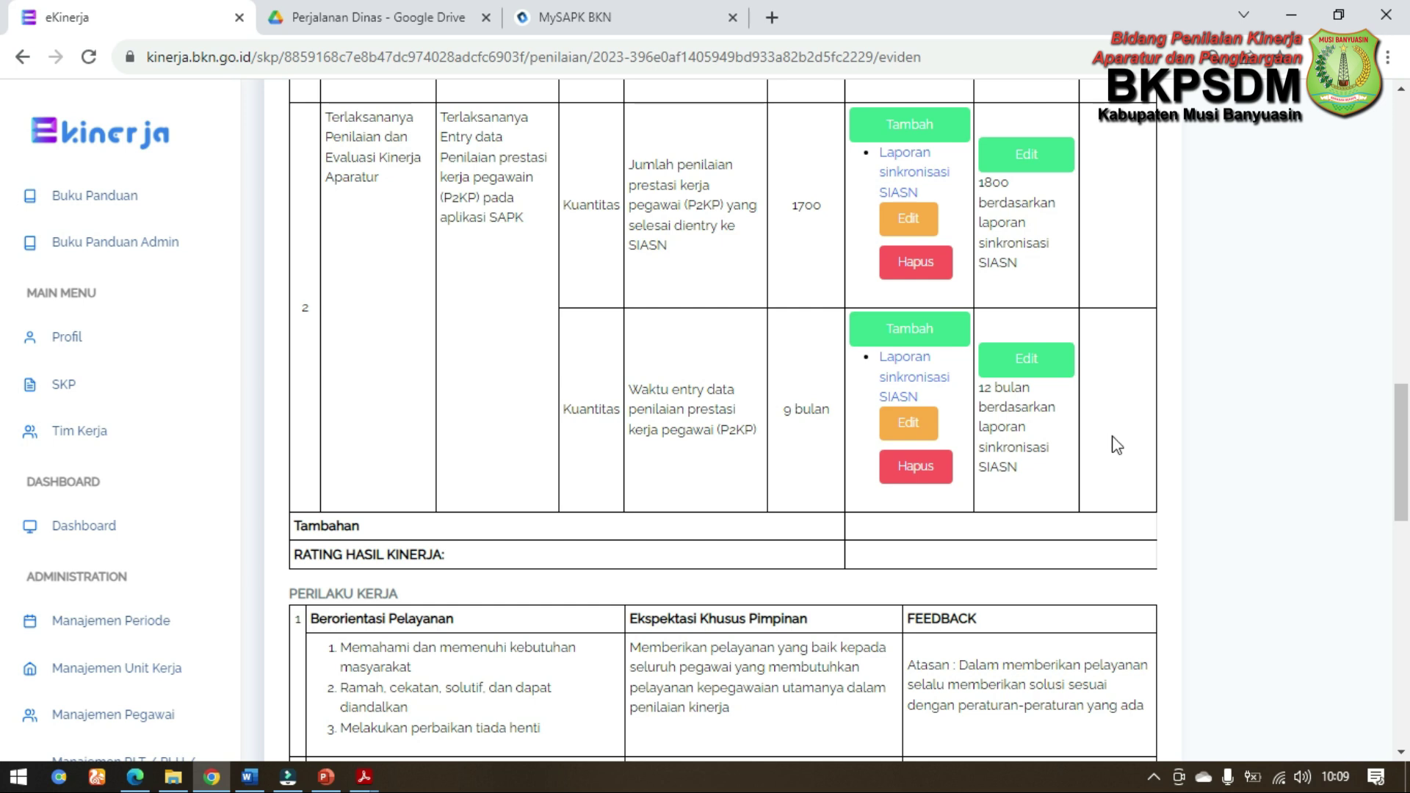
pyautogui.scroll(12, 1117, 443)
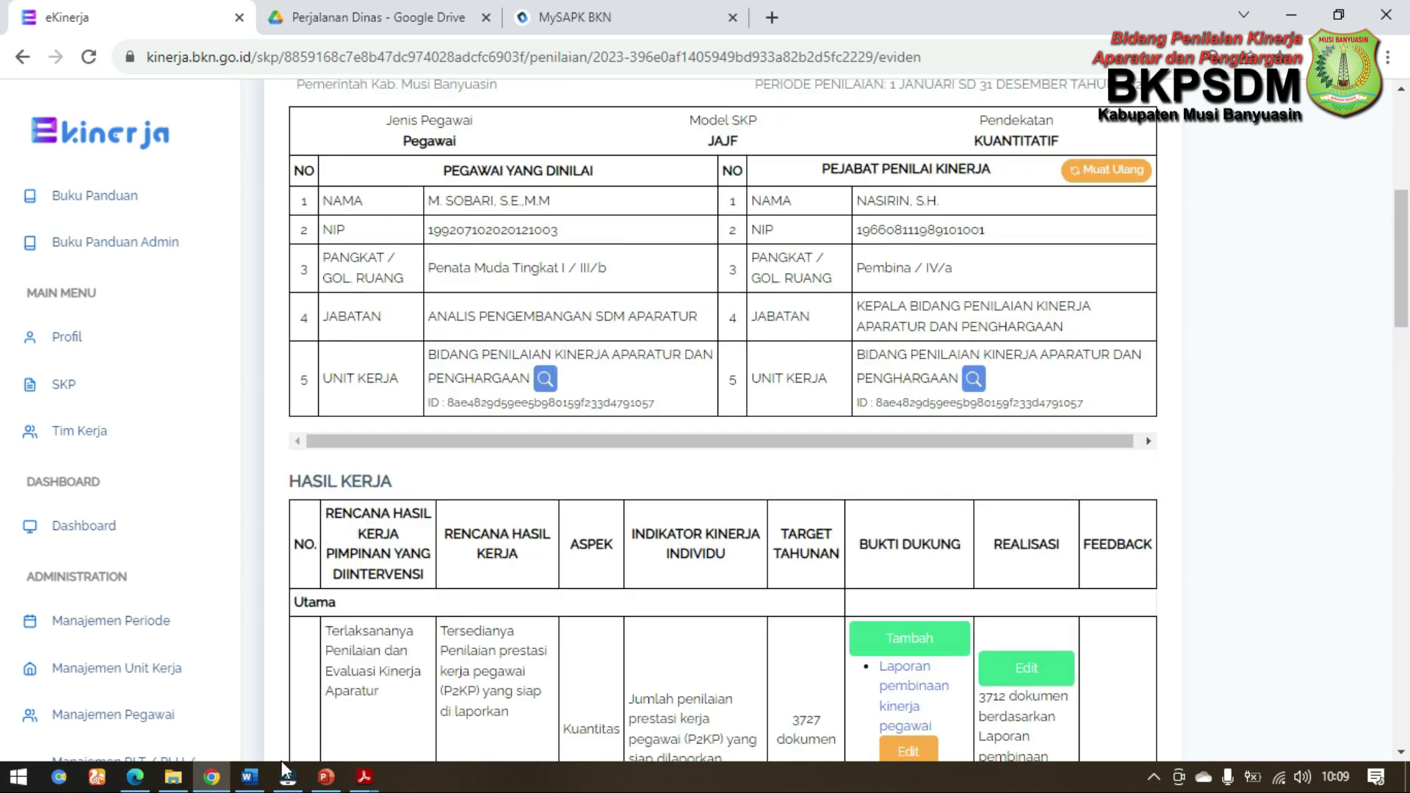
# Step: Switch to the supervisor's eKinerja session in Edge and open the Daftar SKP page
pyautogui.click(143, 778)
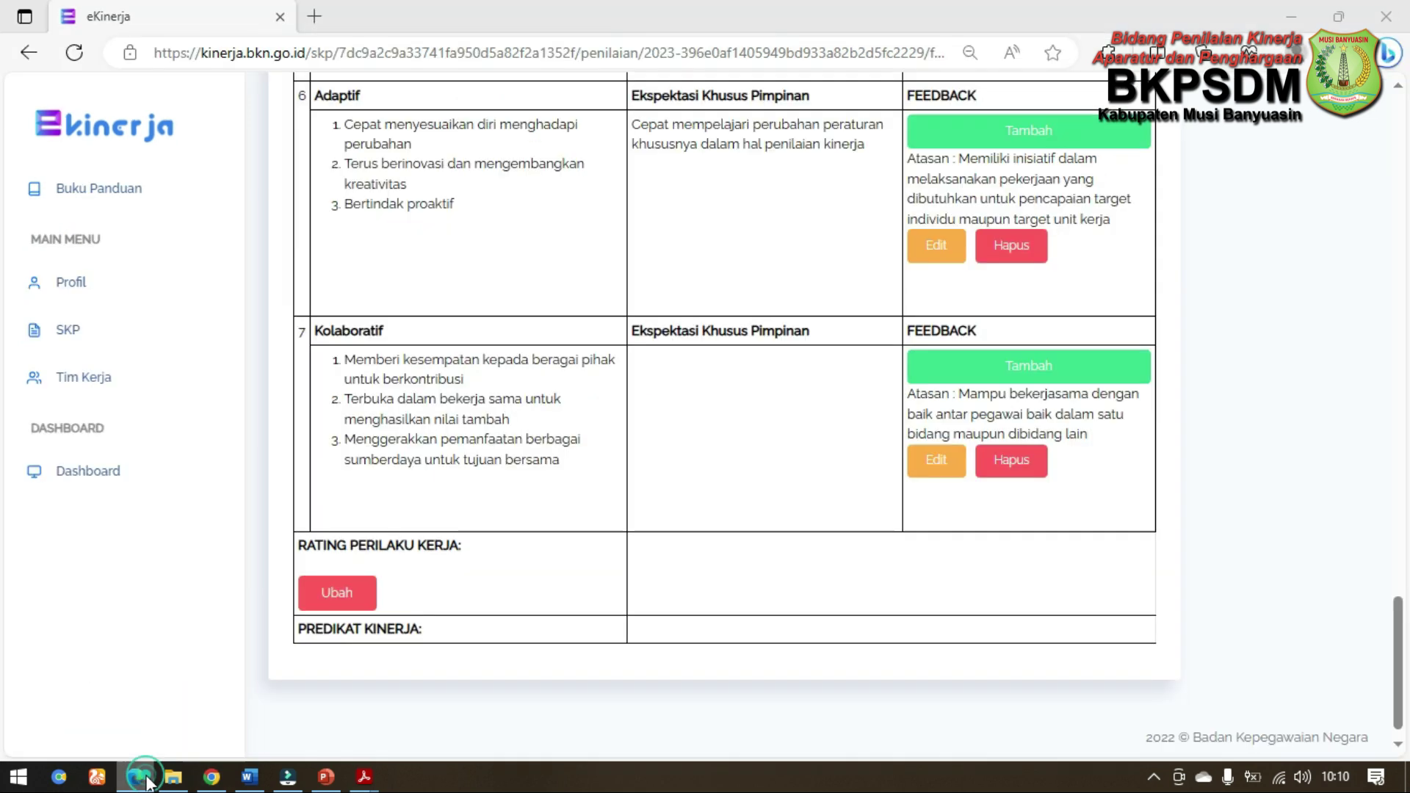
pyautogui.scroll(7, 1150, 303)
pyautogui.scroll(7, 1150, 303)
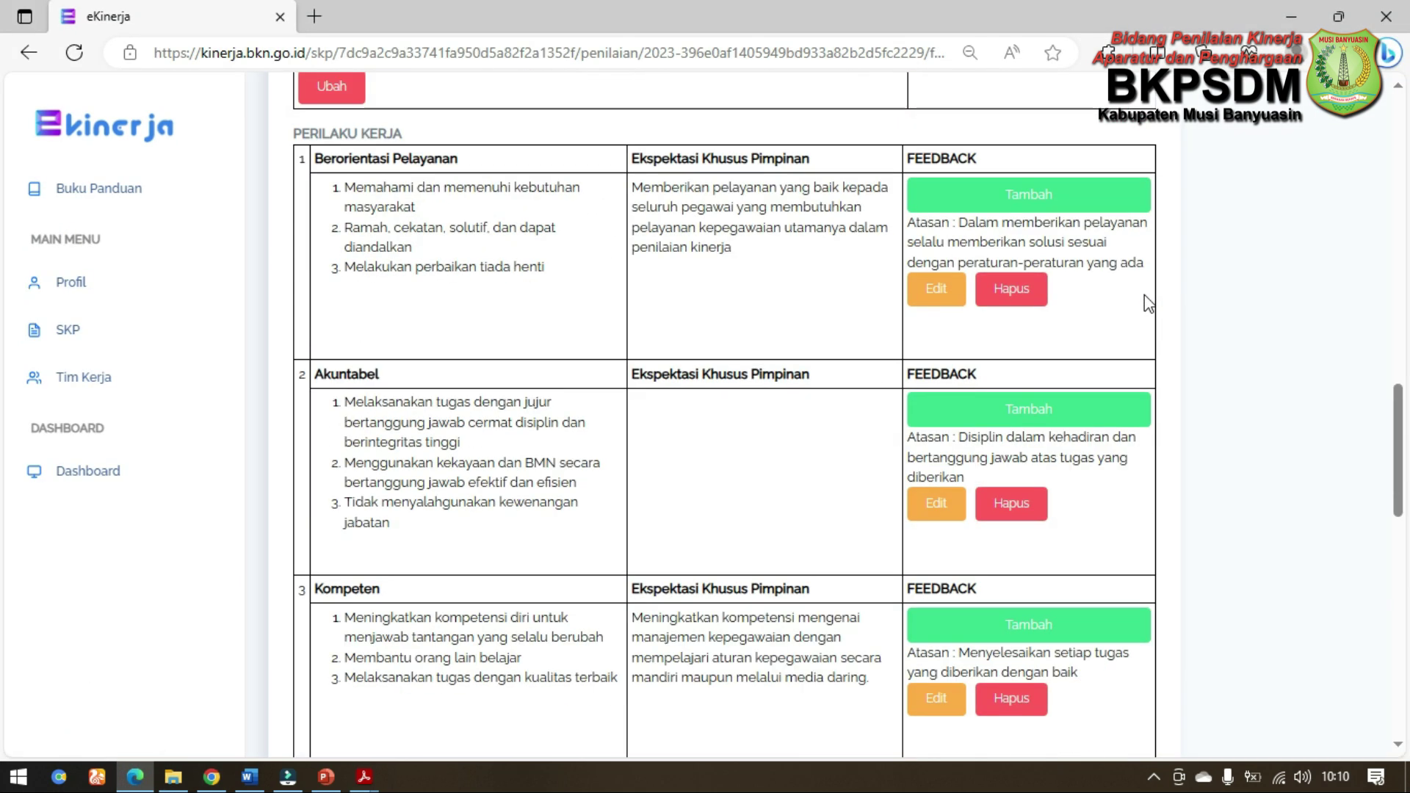
pyautogui.click(53, 329)
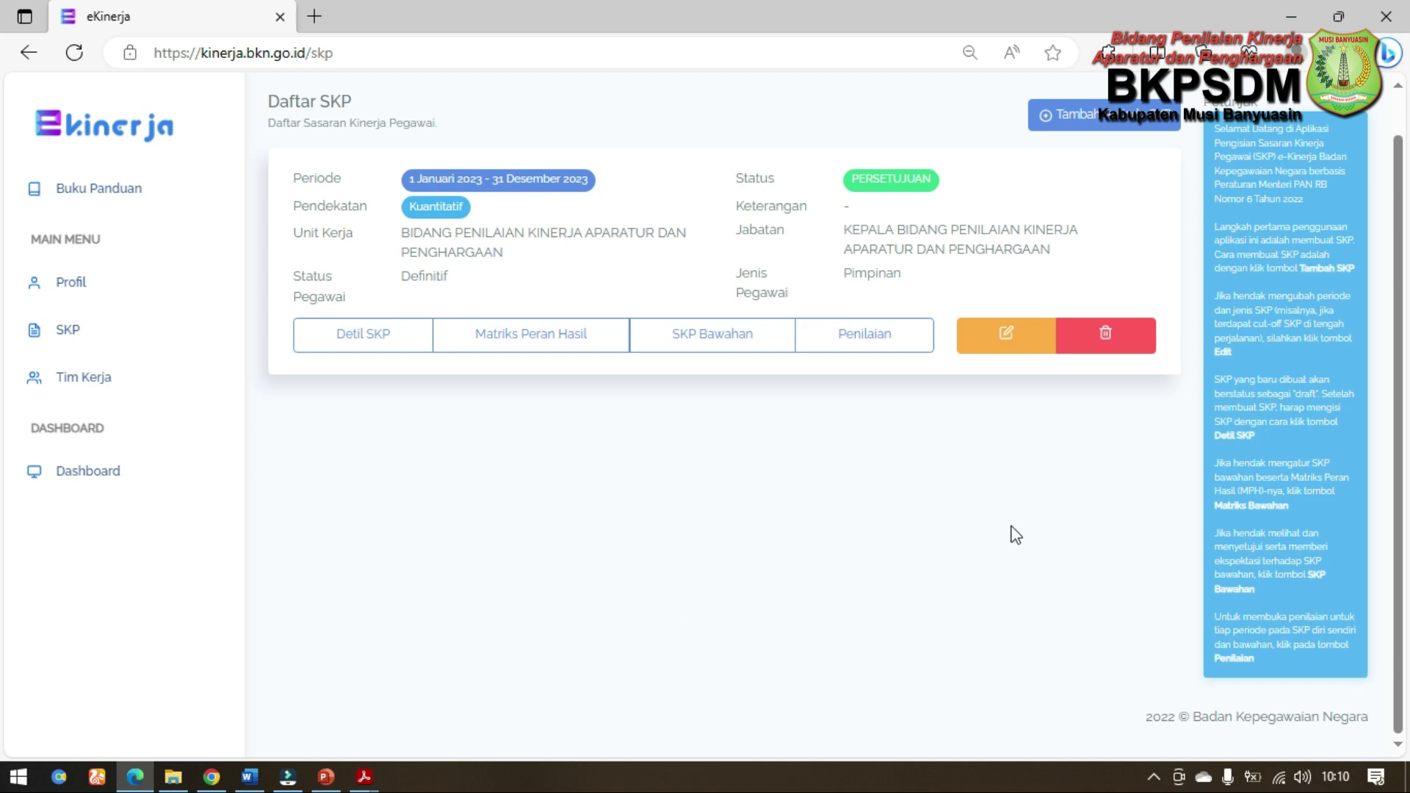
pyautogui.scroll(1, 1231, 253)
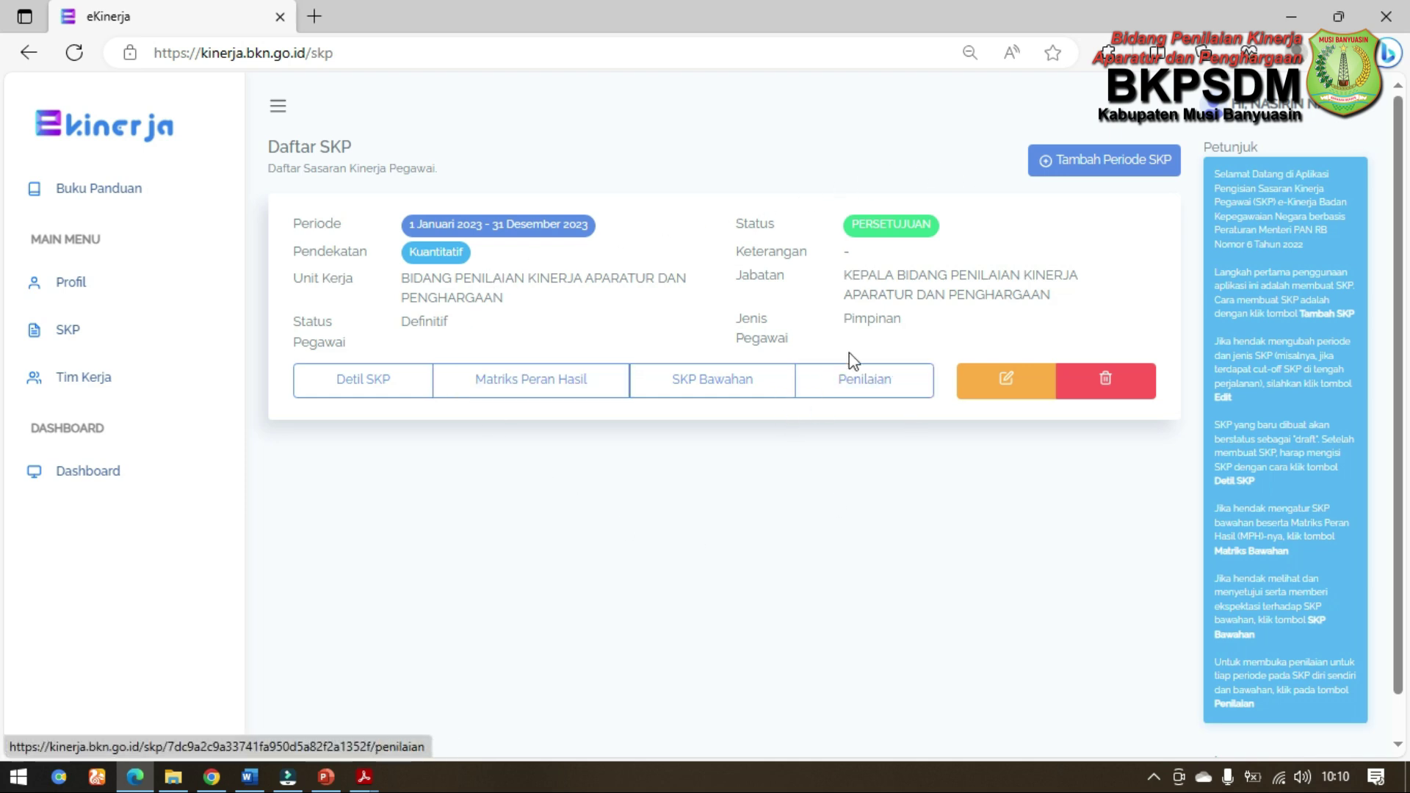
# Step: Open the Penilaian page of the 2023 SKP and look through its Pelaksanaan Kinerja periods
pyautogui.click(77, 340)
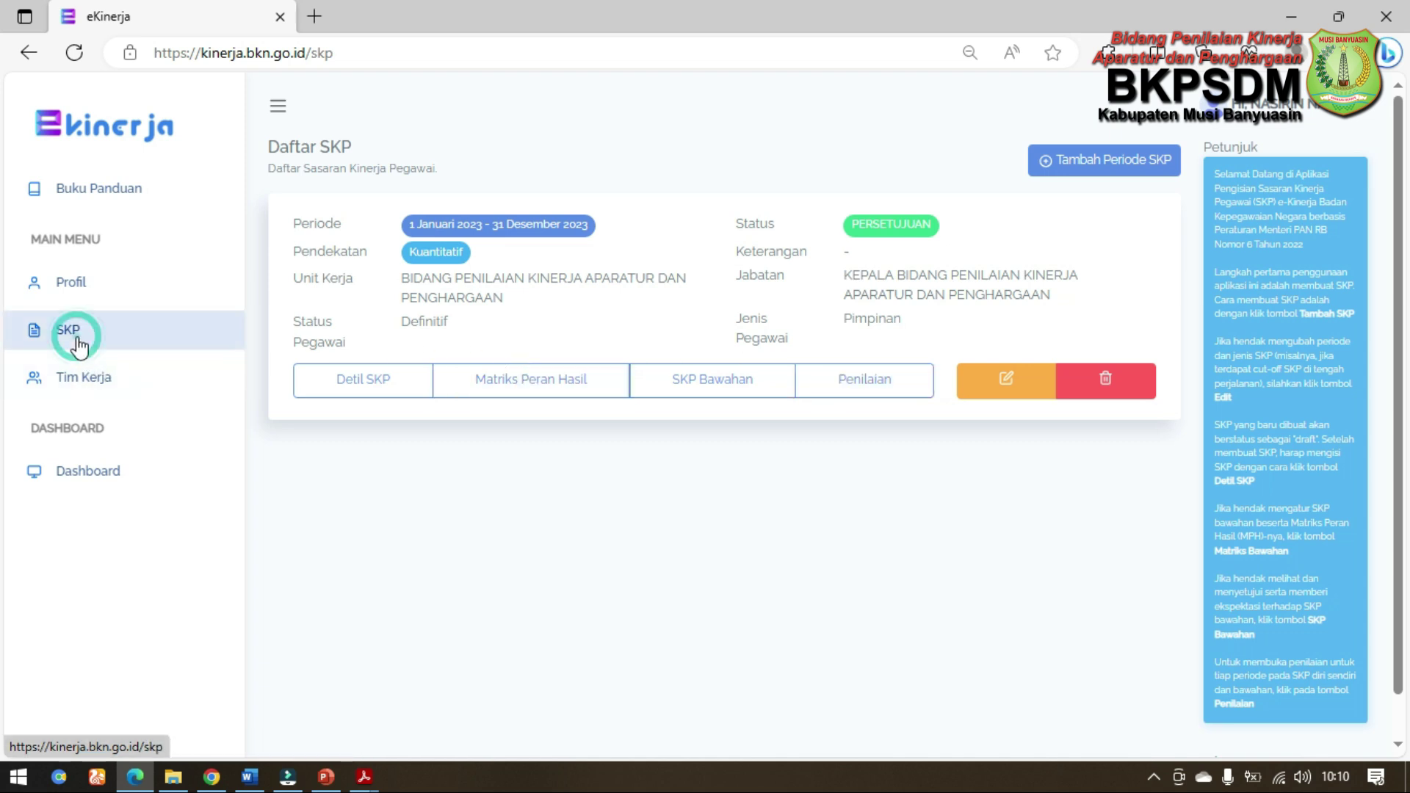
pyautogui.click(867, 390)
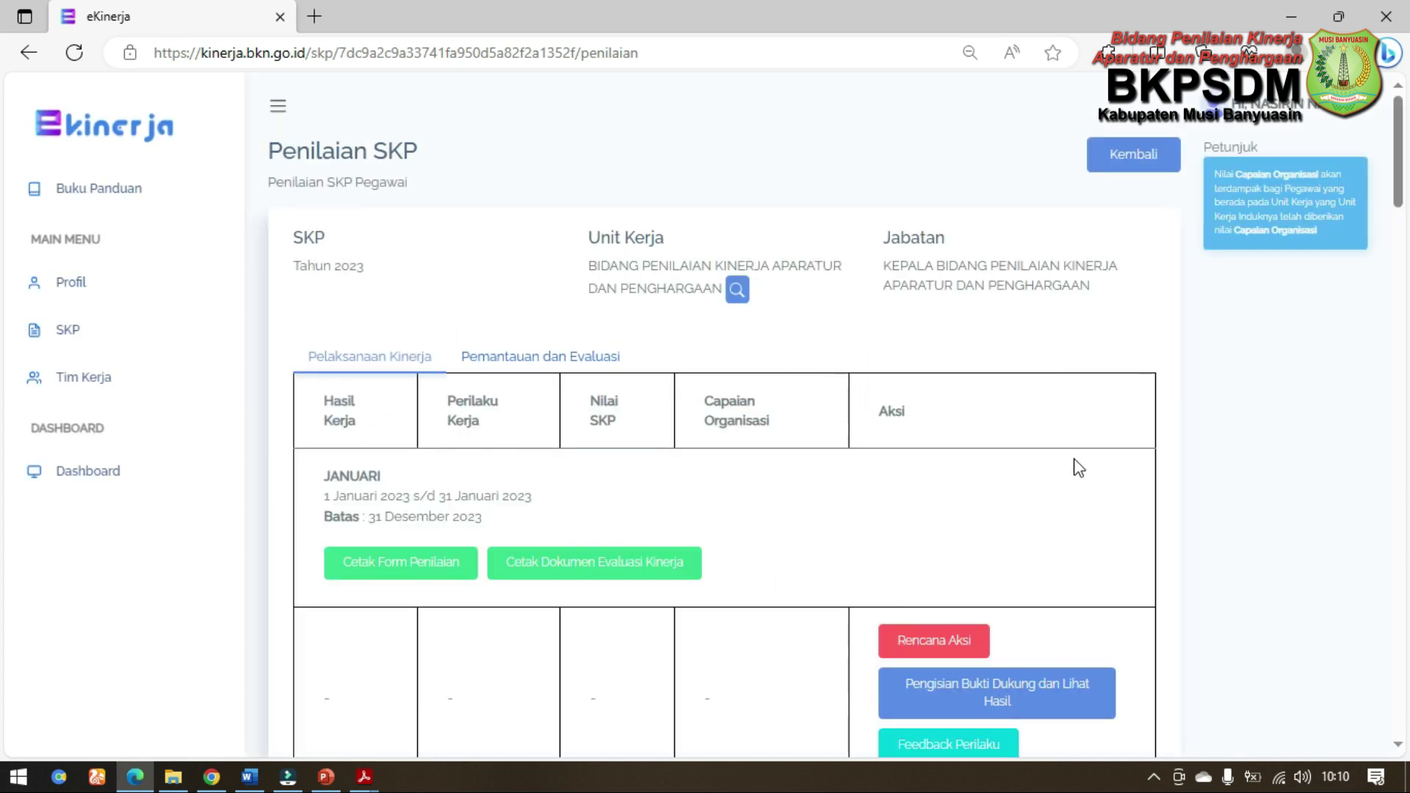
pyautogui.scroll(-20, 871, 507)
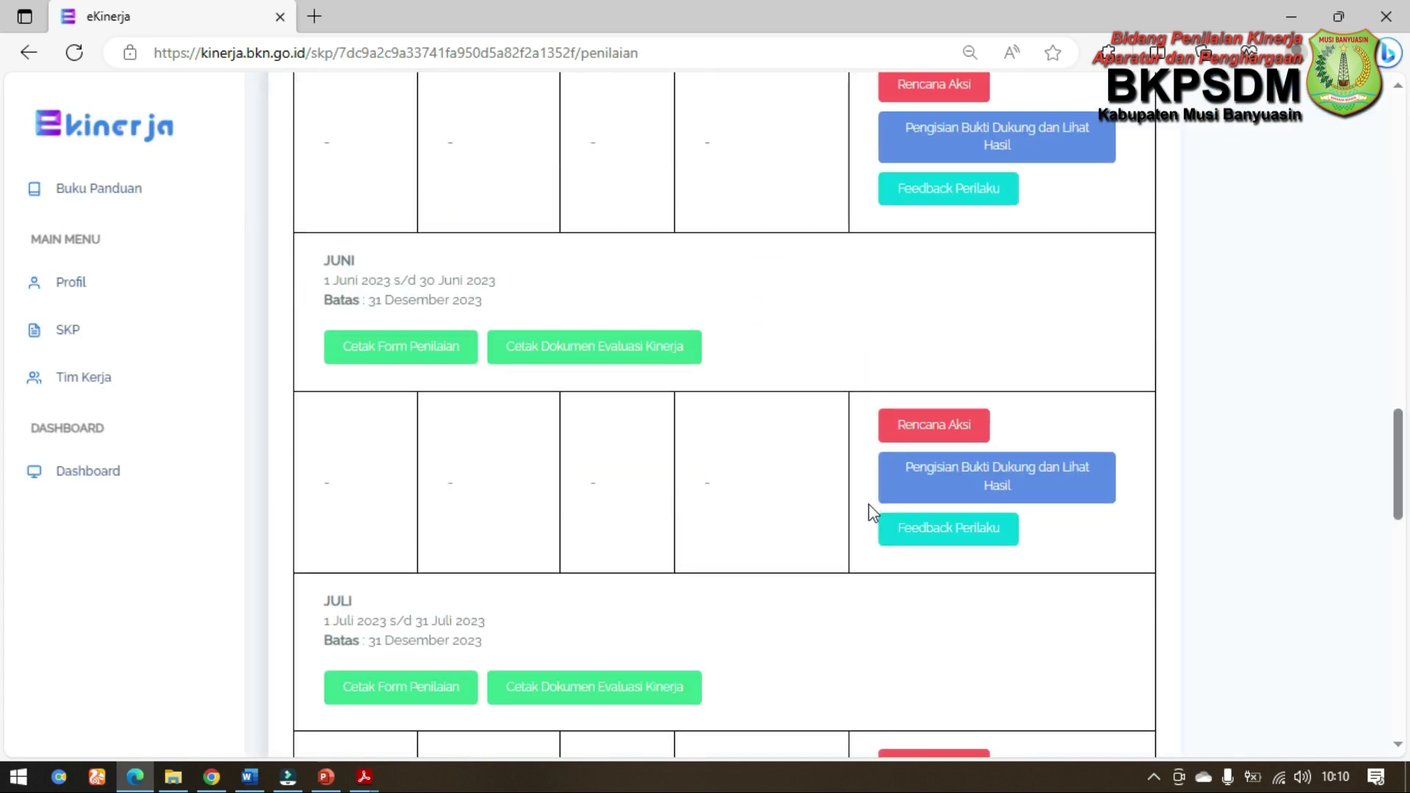
pyautogui.scroll(-5, 871, 534)
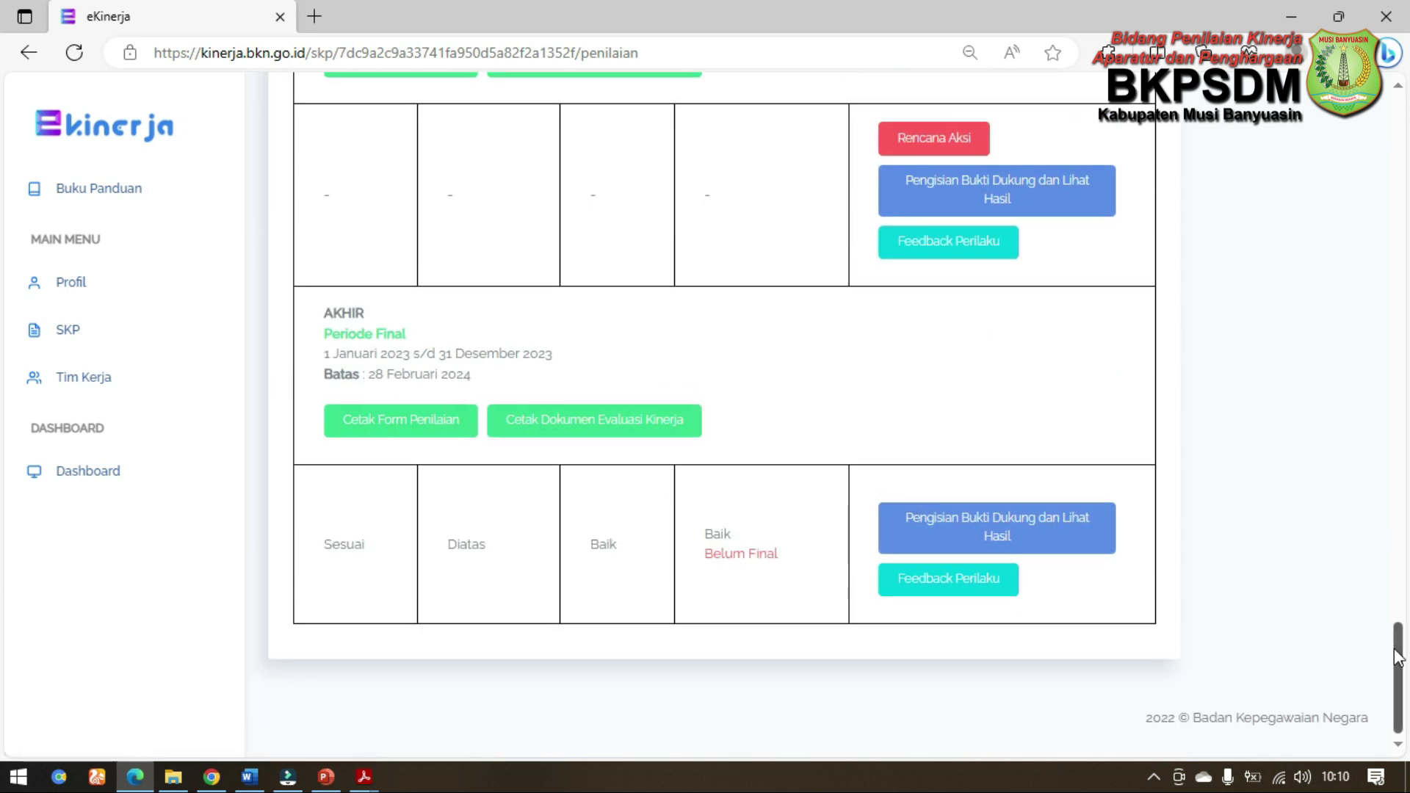
pyautogui.moveTo(1399, 657); pyautogui.dragTo(1400, 119)
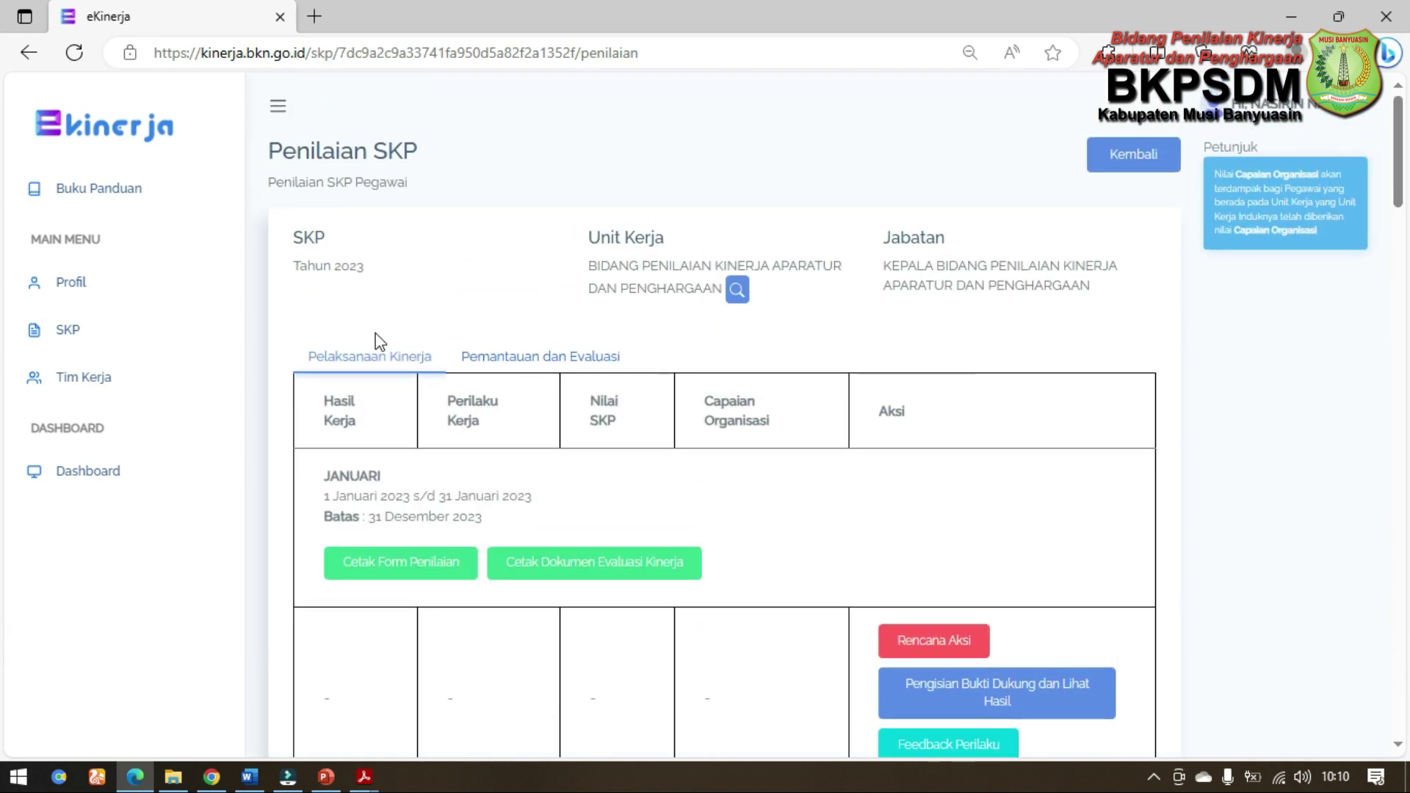
# Step: In Pemantauan dan Evaluasi, open Penilaian Bawahan for the AKHIR period and select the subordinate marked Belum Dinilai
pyautogui.click(530, 361)
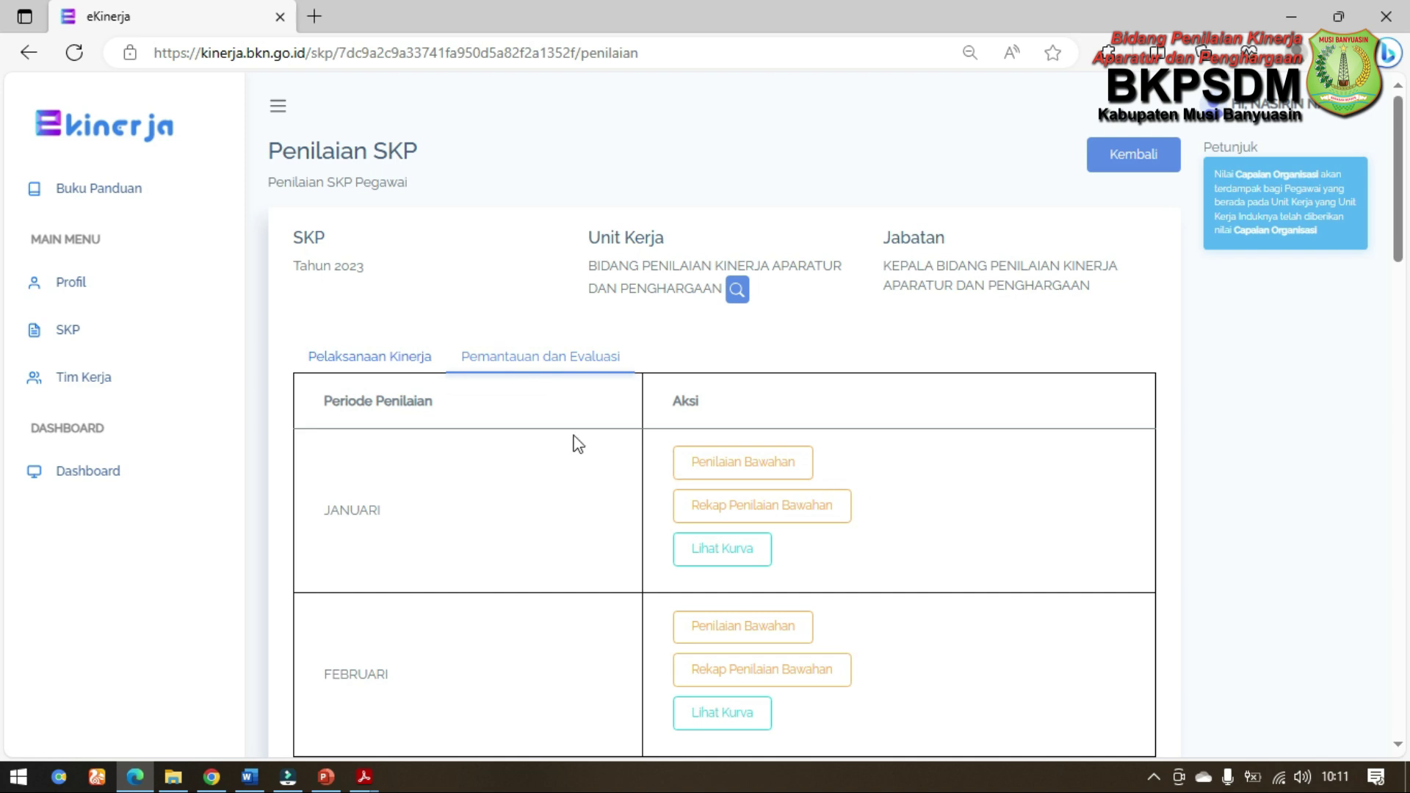
pyautogui.scroll(-3, 859, 525)
pyautogui.scroll(-18, 867, 533)
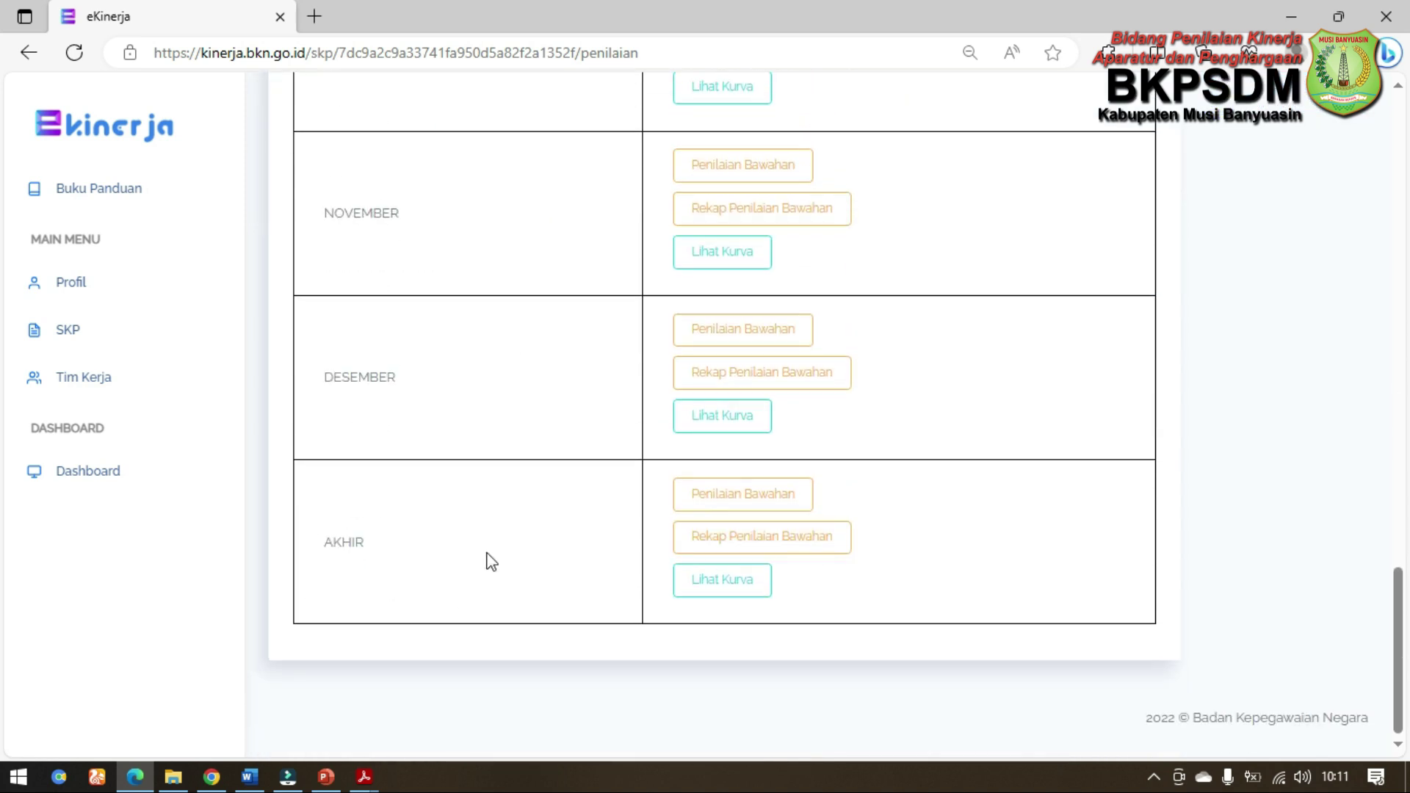
pyautogui.click(782, 514)
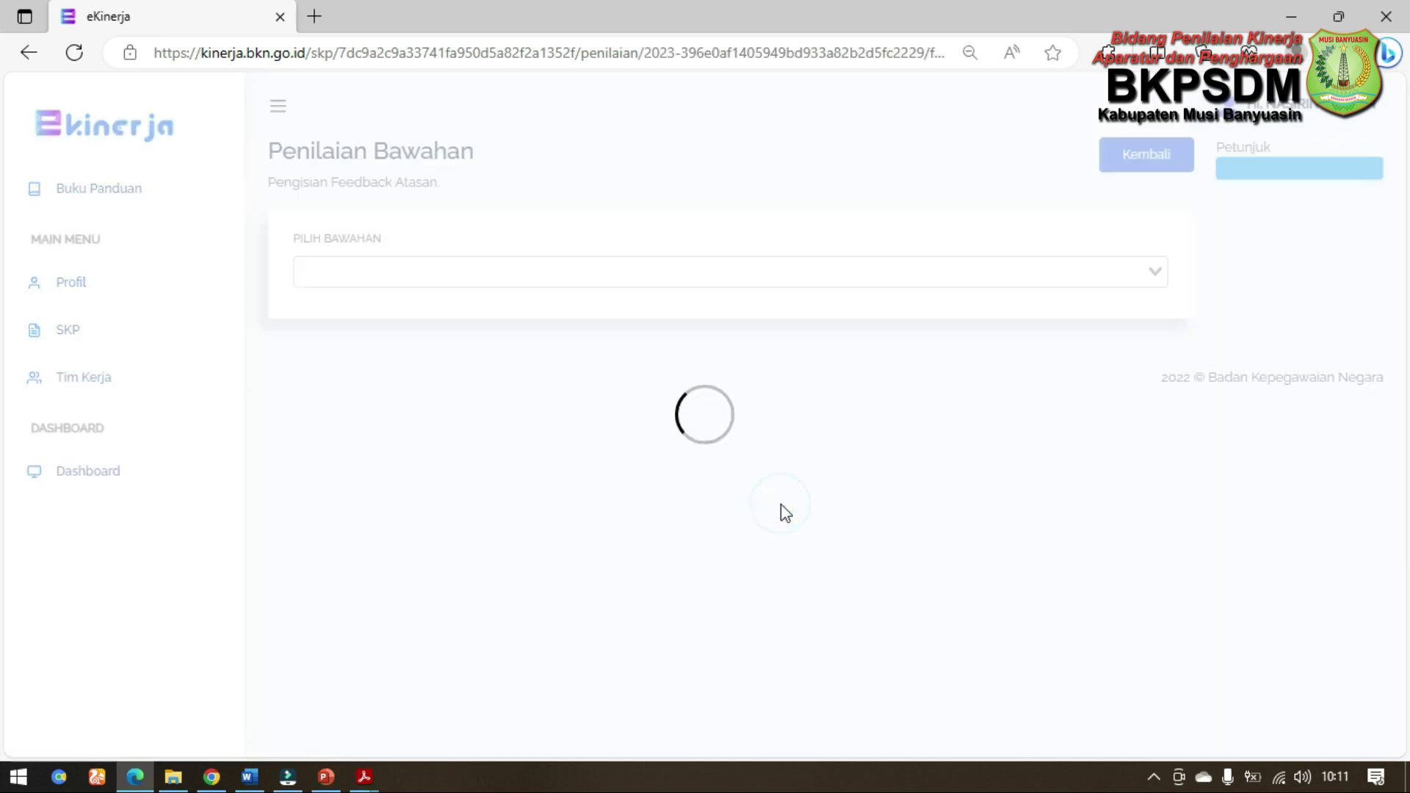
pyautogui.click(855, 275)
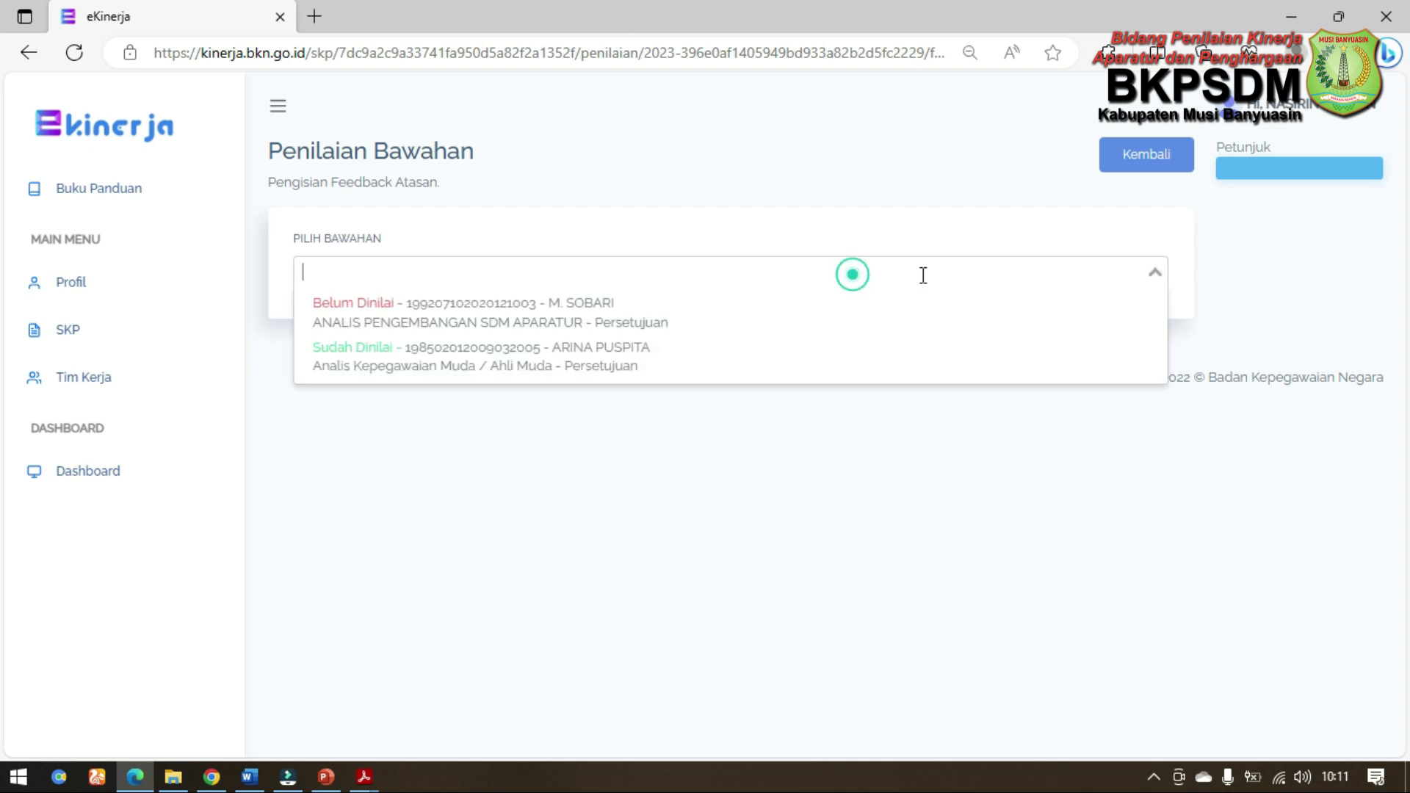
pyautogui.click(656, 323)
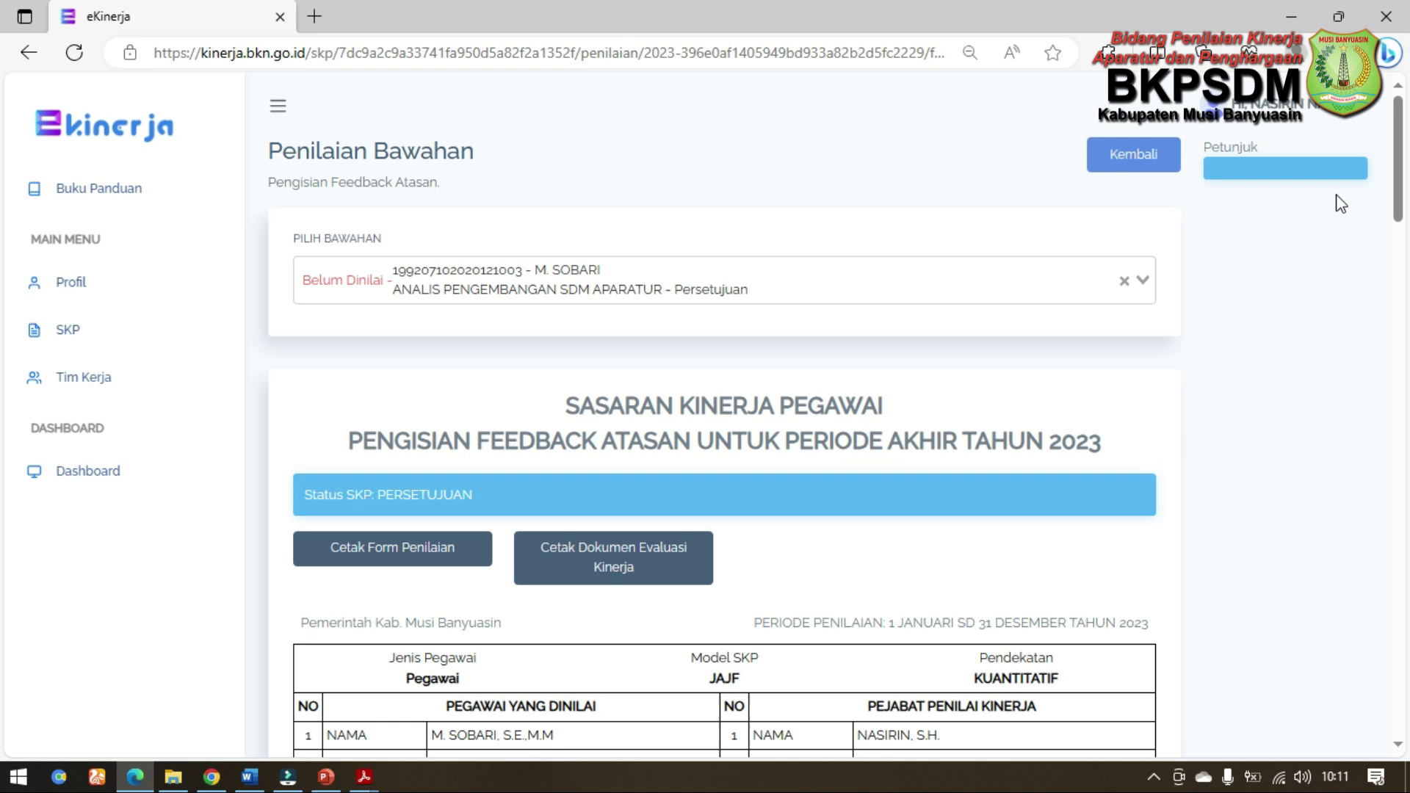
# Step: Review the subordinate's Hasil Kerja table and inspect the first indicator's "Laporan pembinaan kinerja pegawai" evidence, then return to the assessment
pyautogui.scroll(-2, 1403, 140)
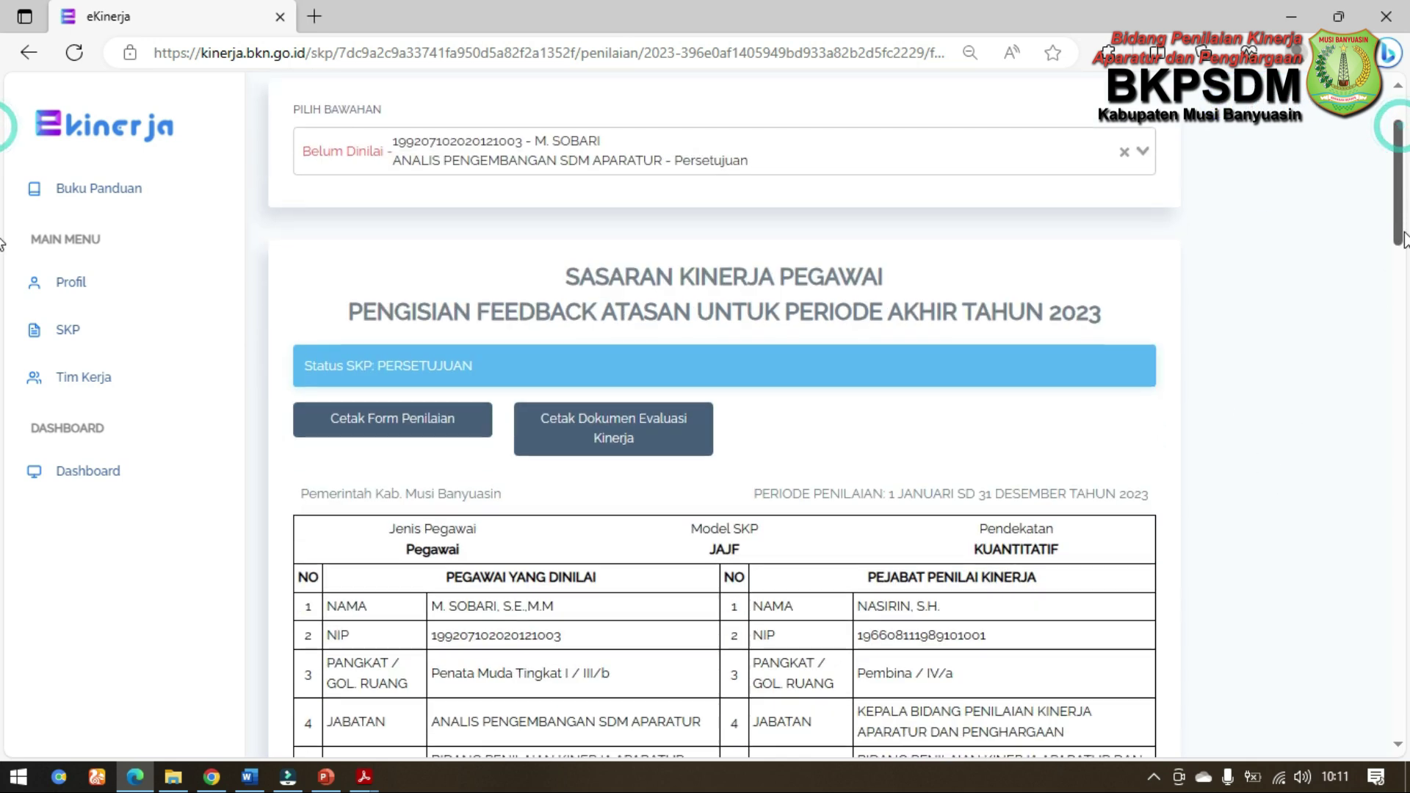
pyautogui.scroll(-10, 1404, 238)
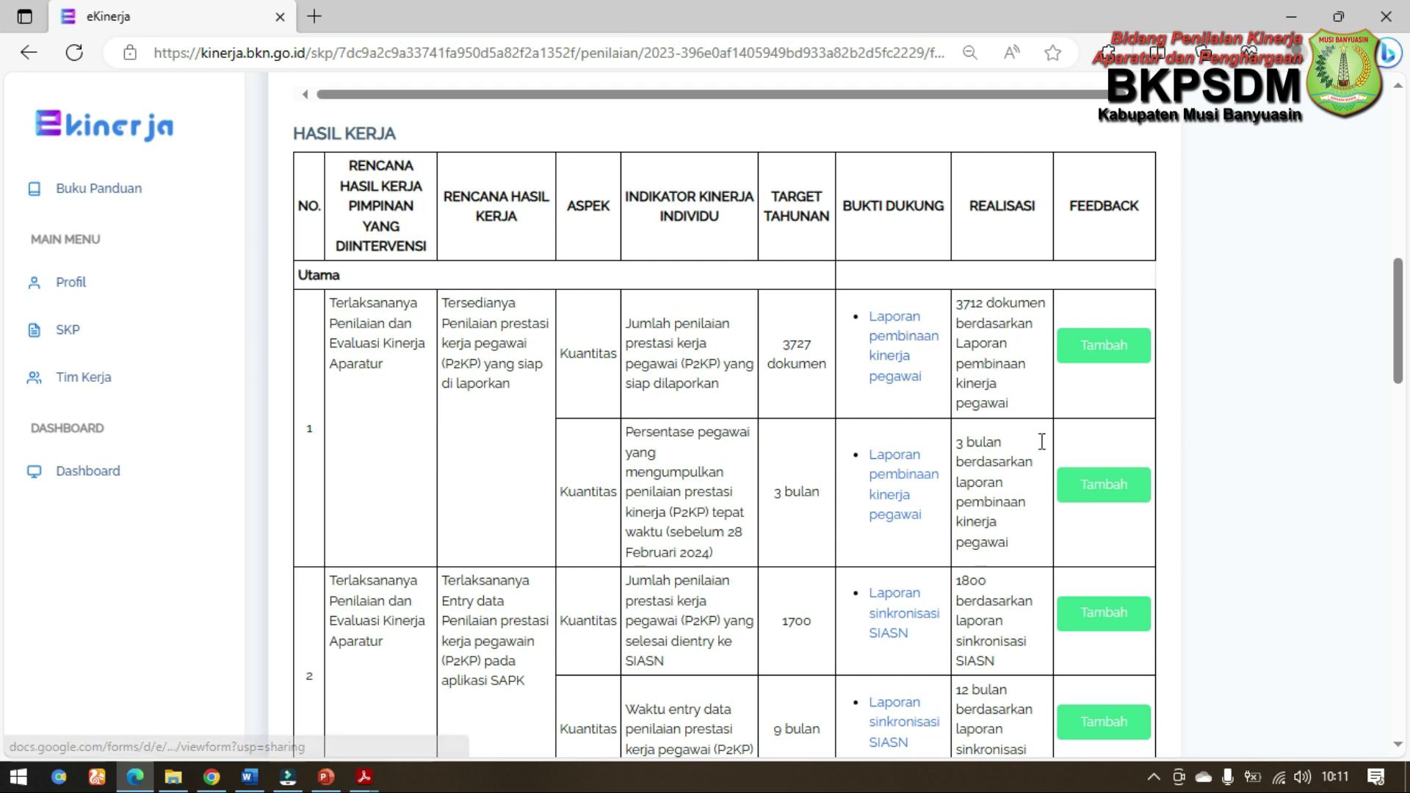
pyautogui.moveTo(1400, 293); pyautogui.dragTo(1399, 295)
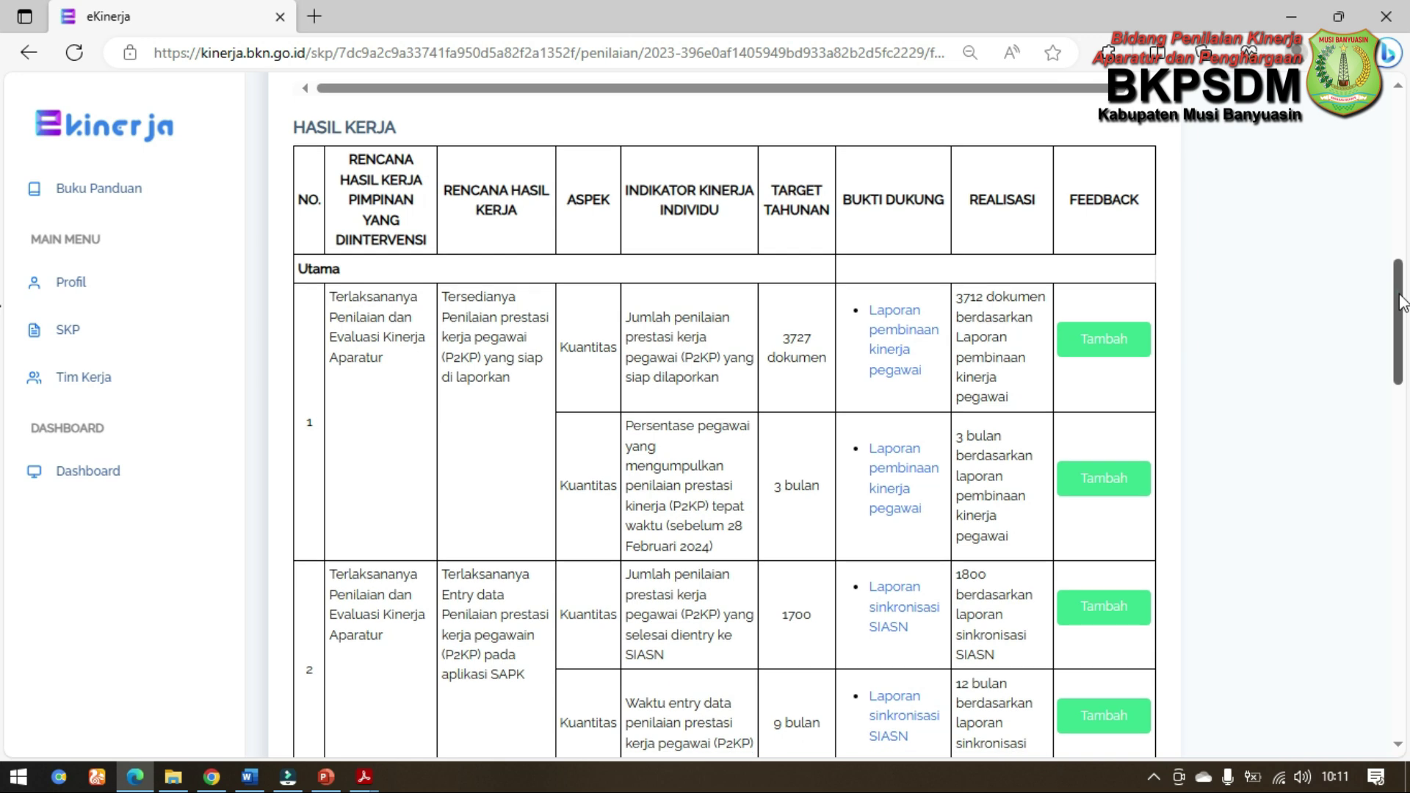
pyautogui.scroll(-2, 1402, 301)
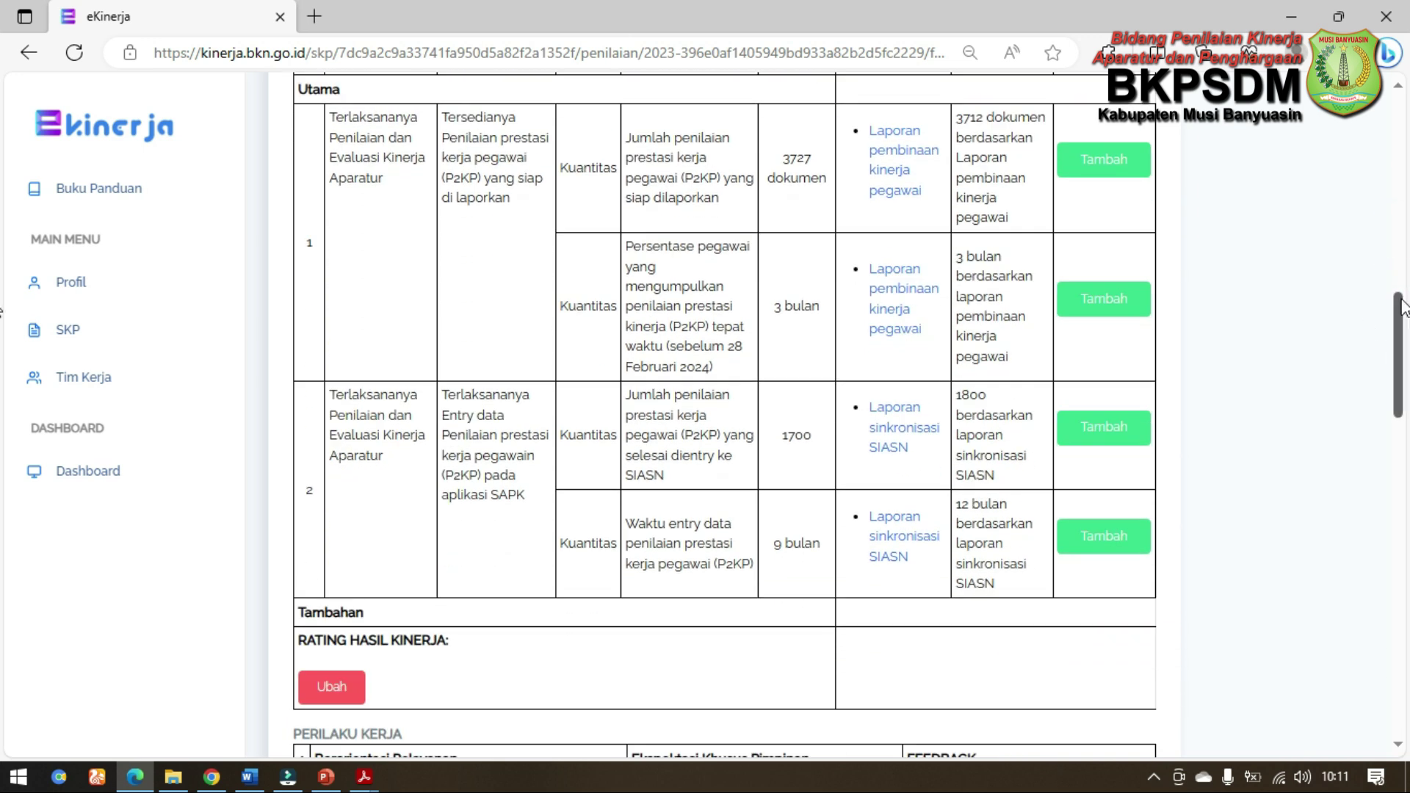
pyautogui.scroll(1, 1403, 304)
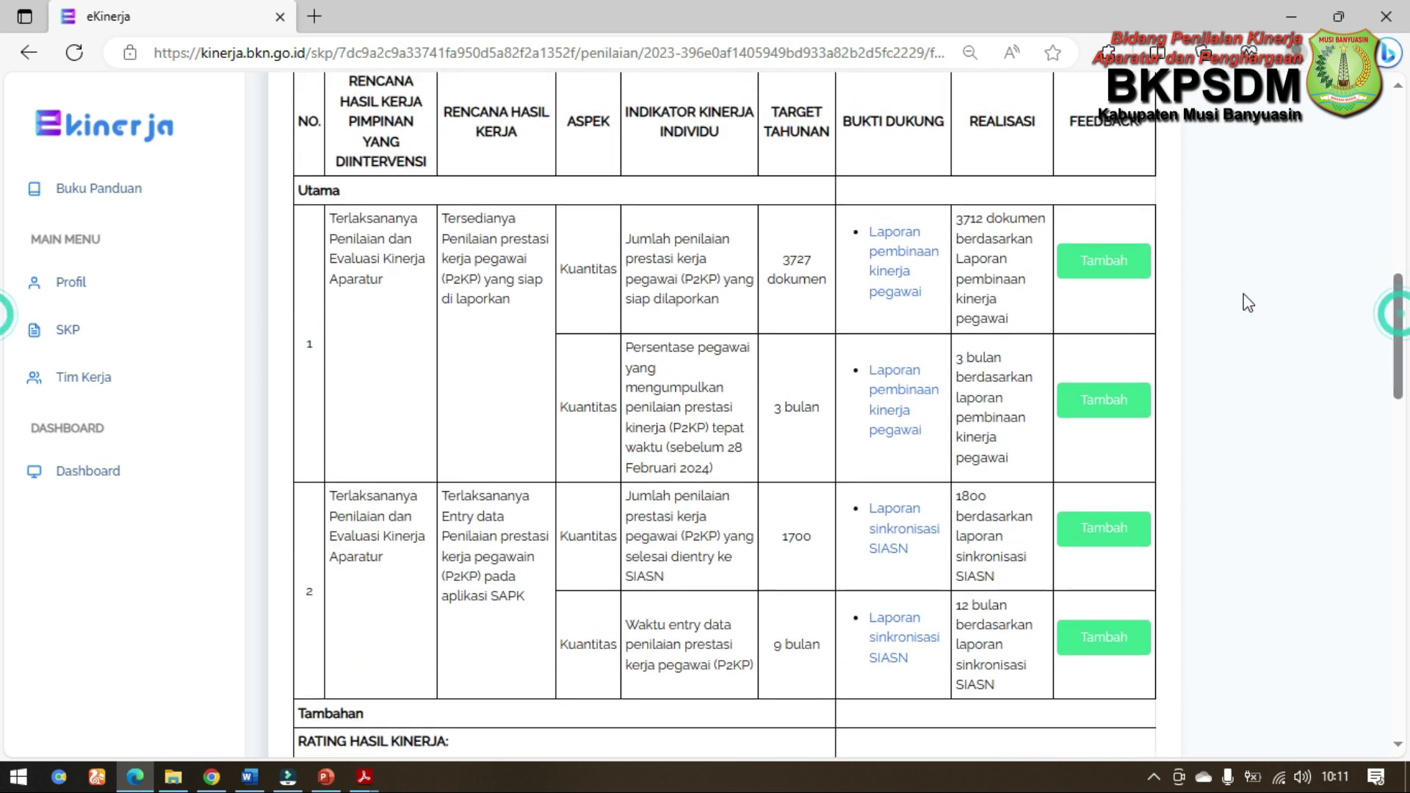
pyautogui.click(901, 265)
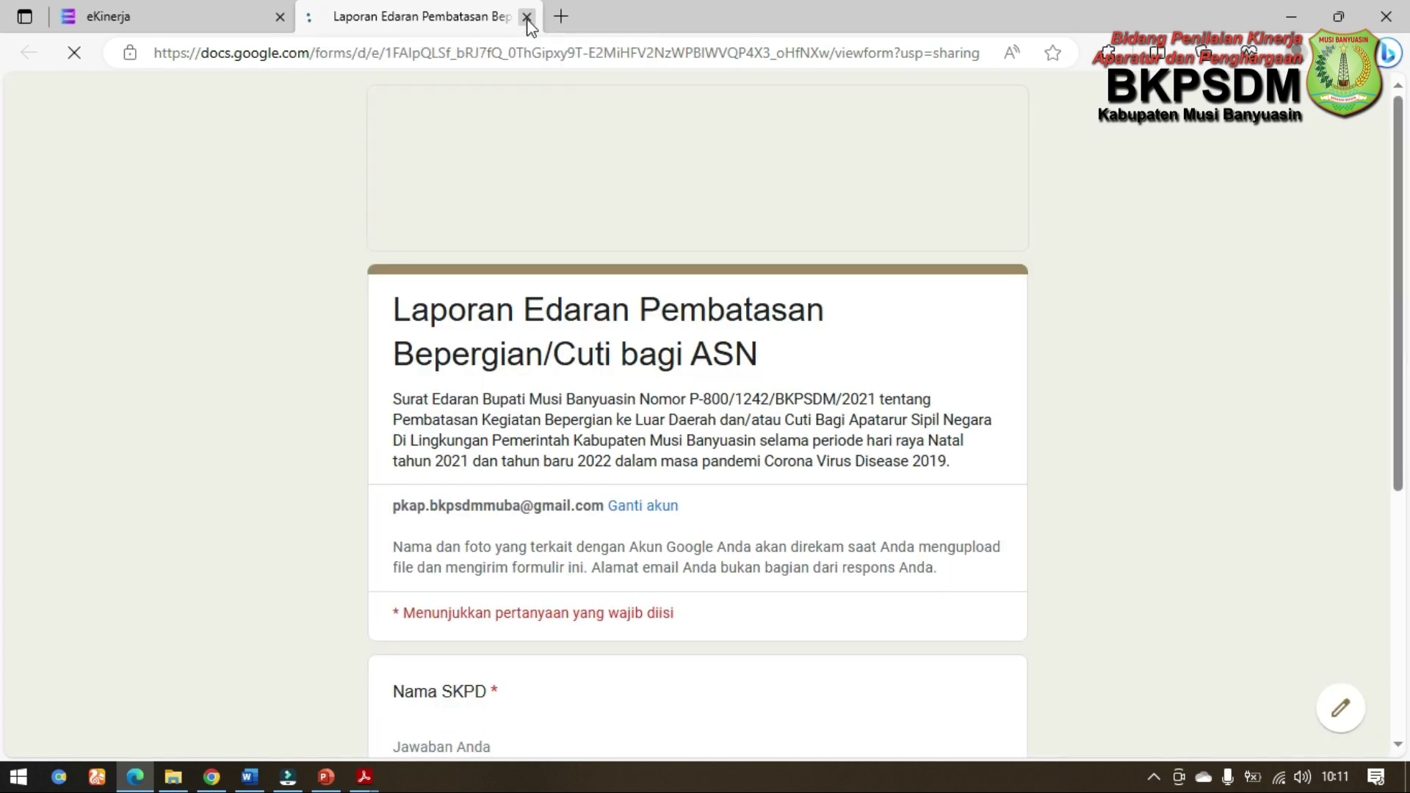
pyautogui.click(528, 18)
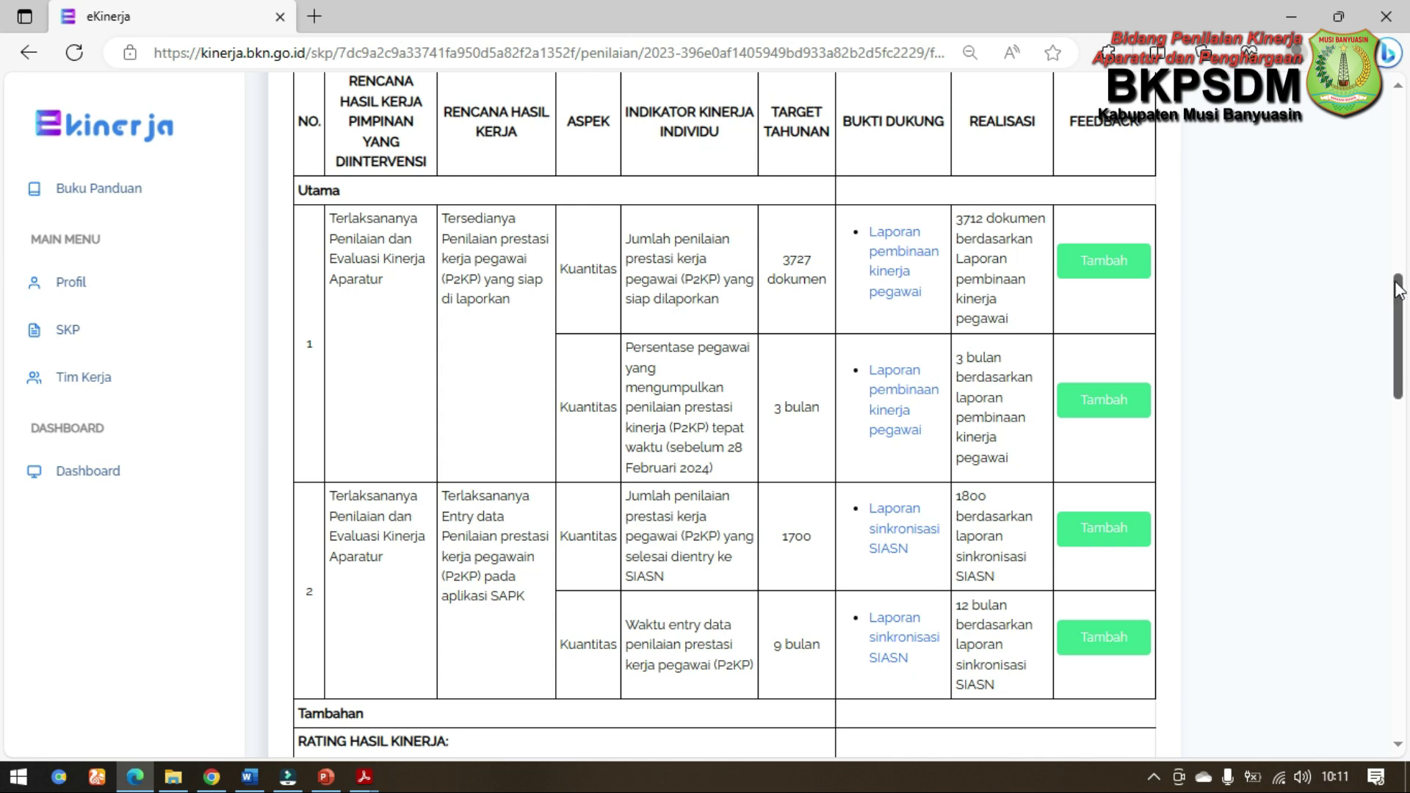
# Step: Add the feedback "Baik. Karena beberapa pegawai sudah pensiun dan mutasi" to the first indicator of Hasil Kerja 1
pyautogui.moveTo(1403, 292)
pyautogui.mouseDown()
pyautogui.moveTo(1403, 258)
pyautogui.moveTo(1403, 280)
pyautogui.mouseUp()
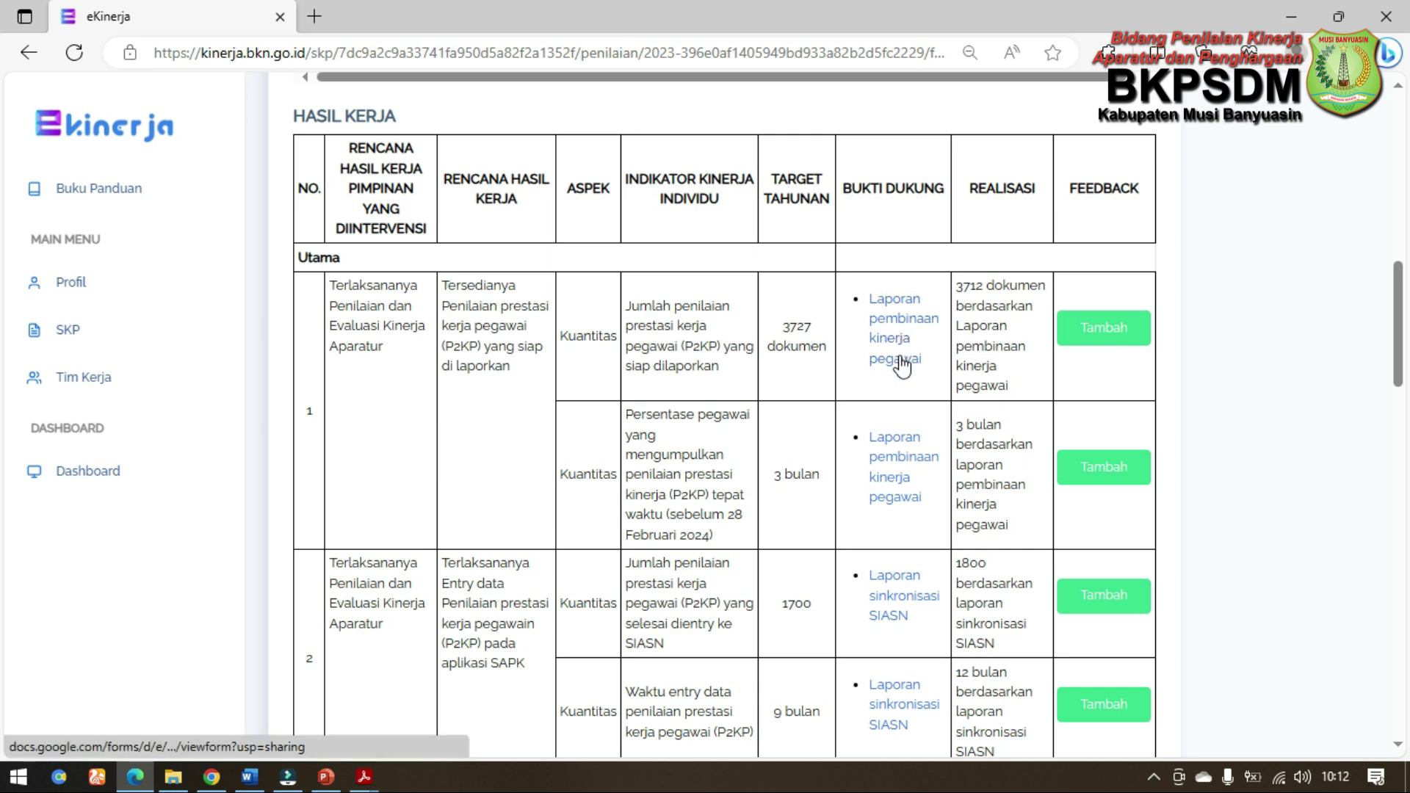
pyautogui.click(1090, 337)
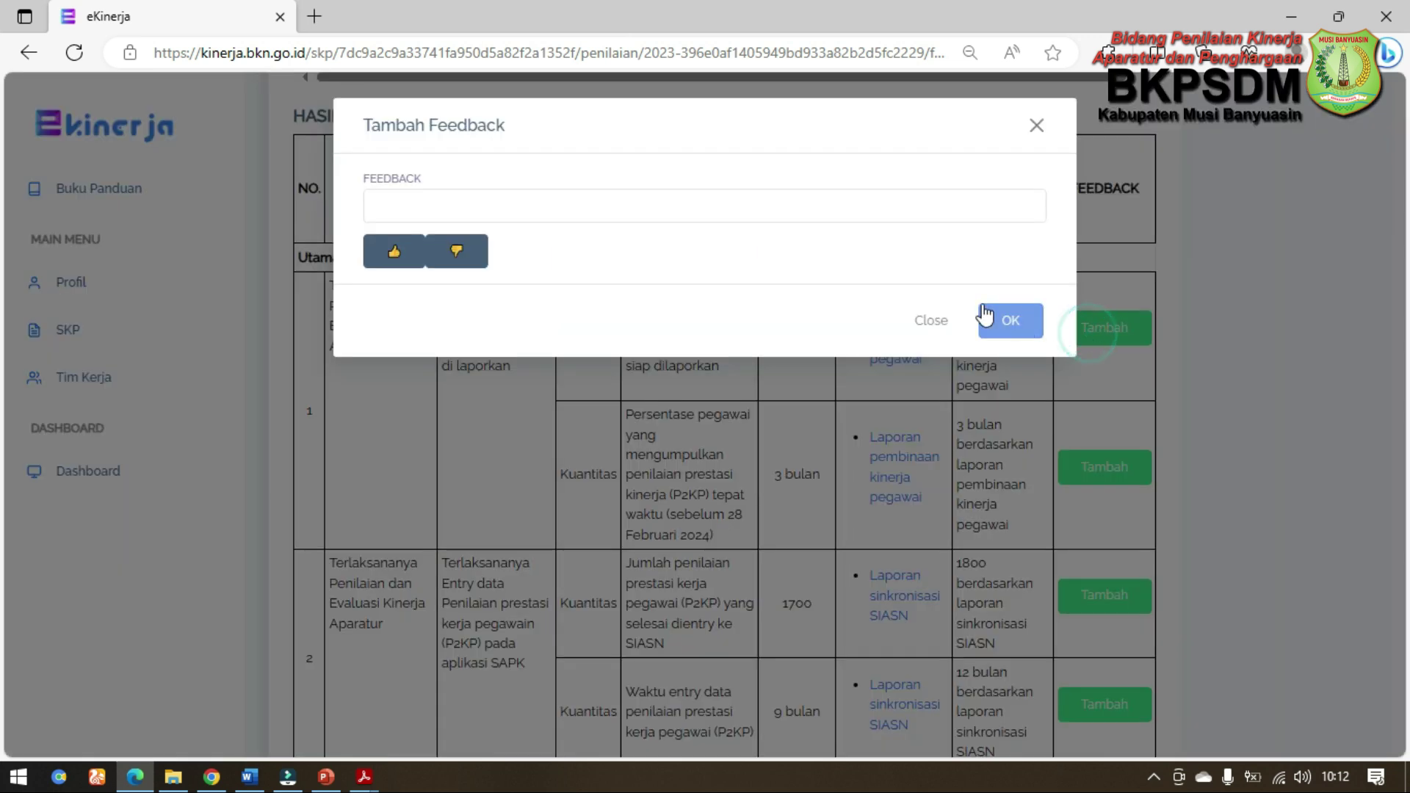
pyautogui.click(751, 196)
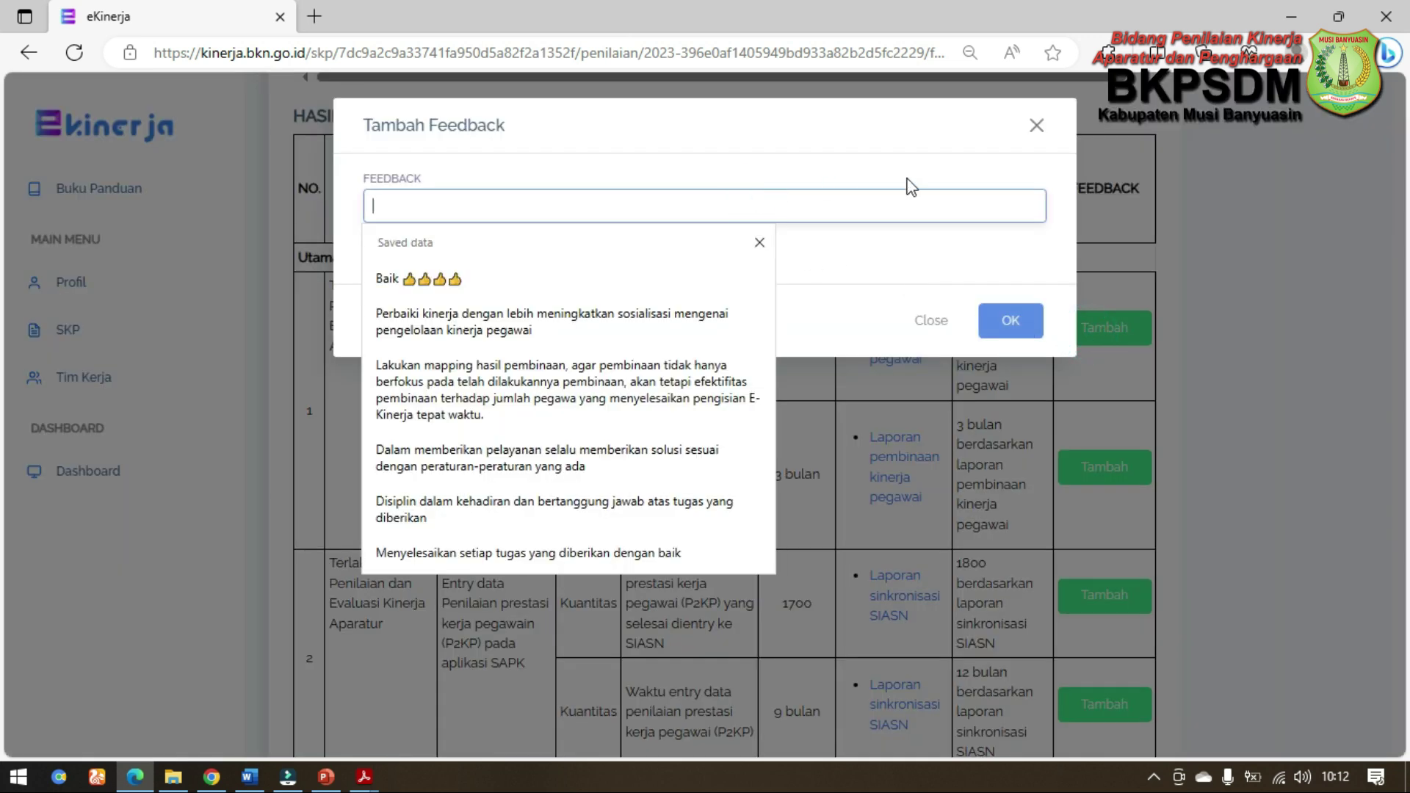
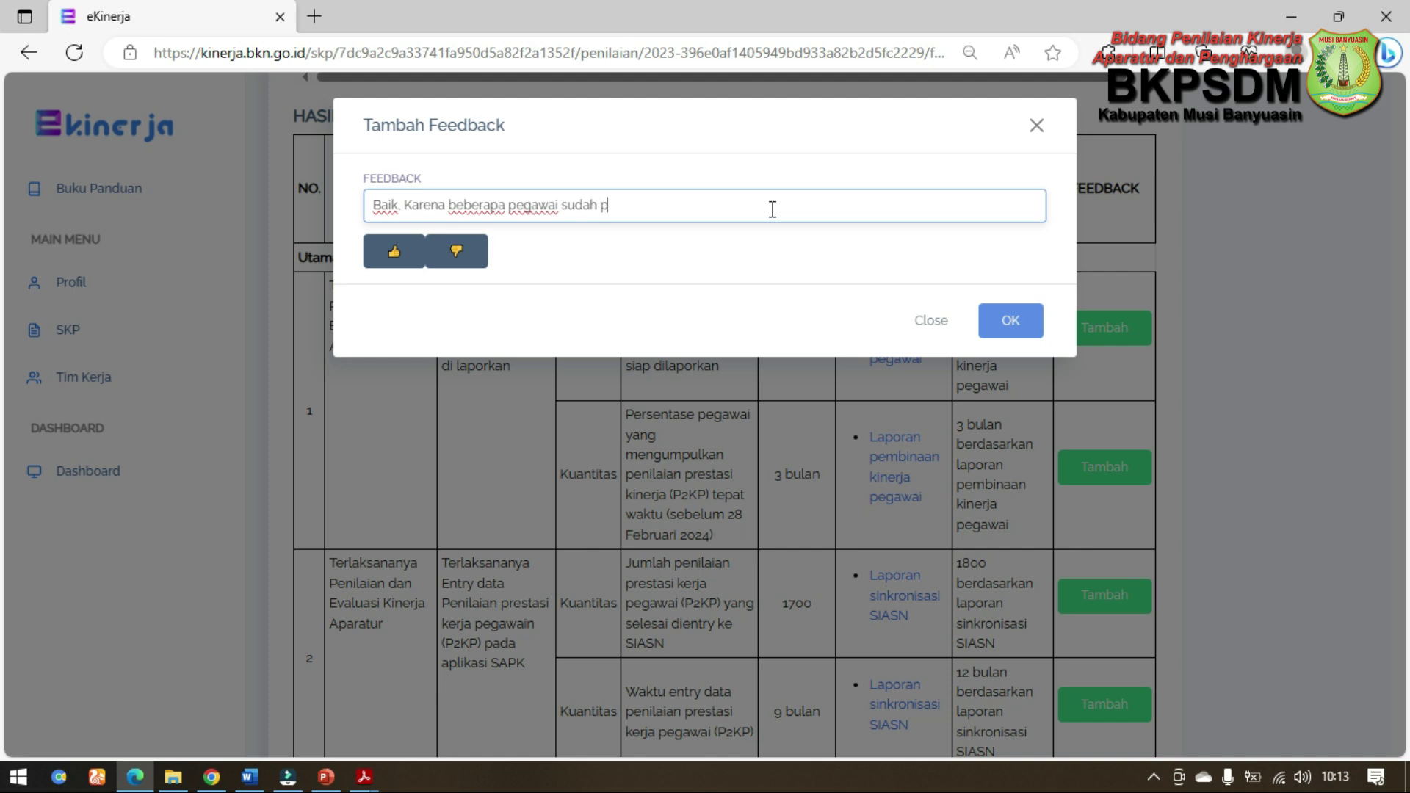
pyautogui.write('un dan mutasi')
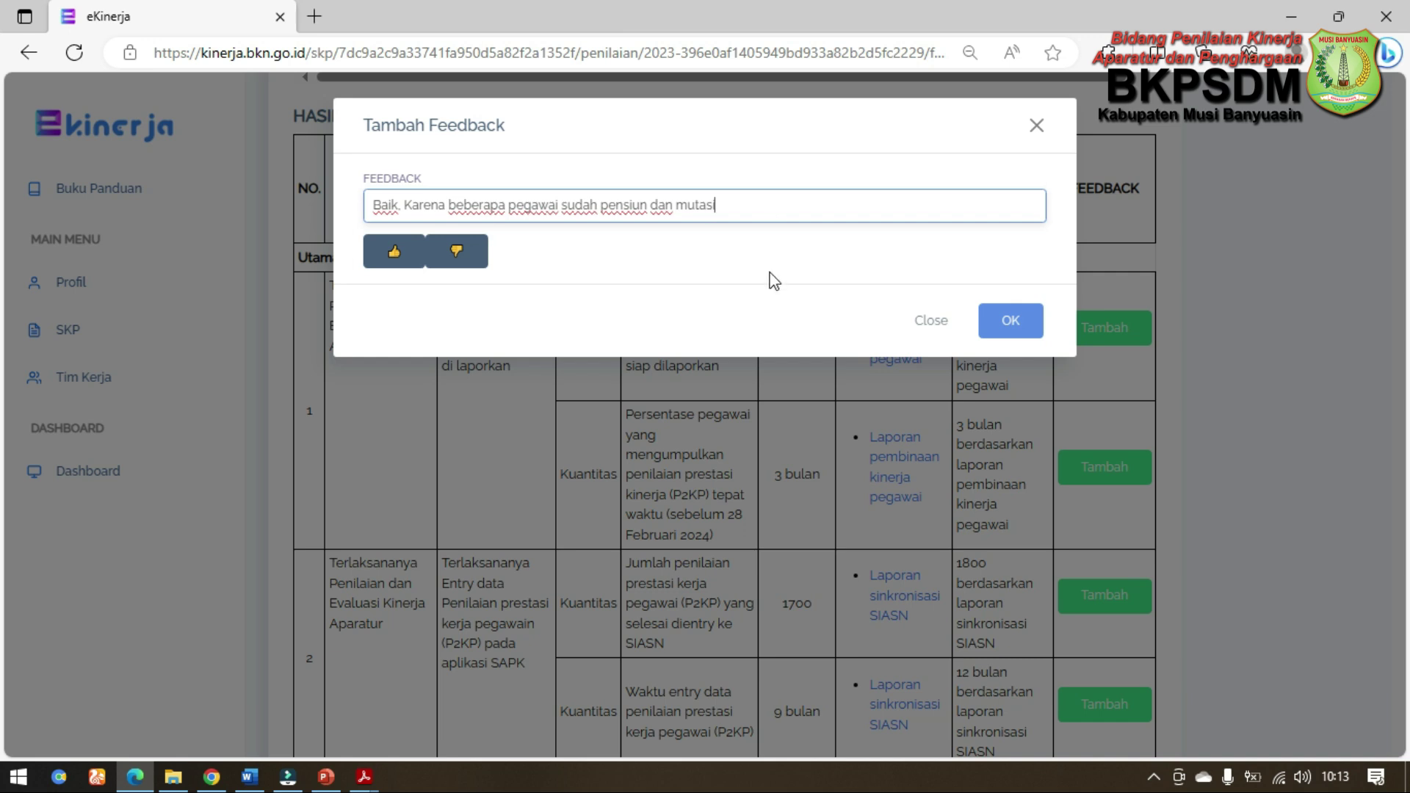
pyautogui.click(1025, 319)
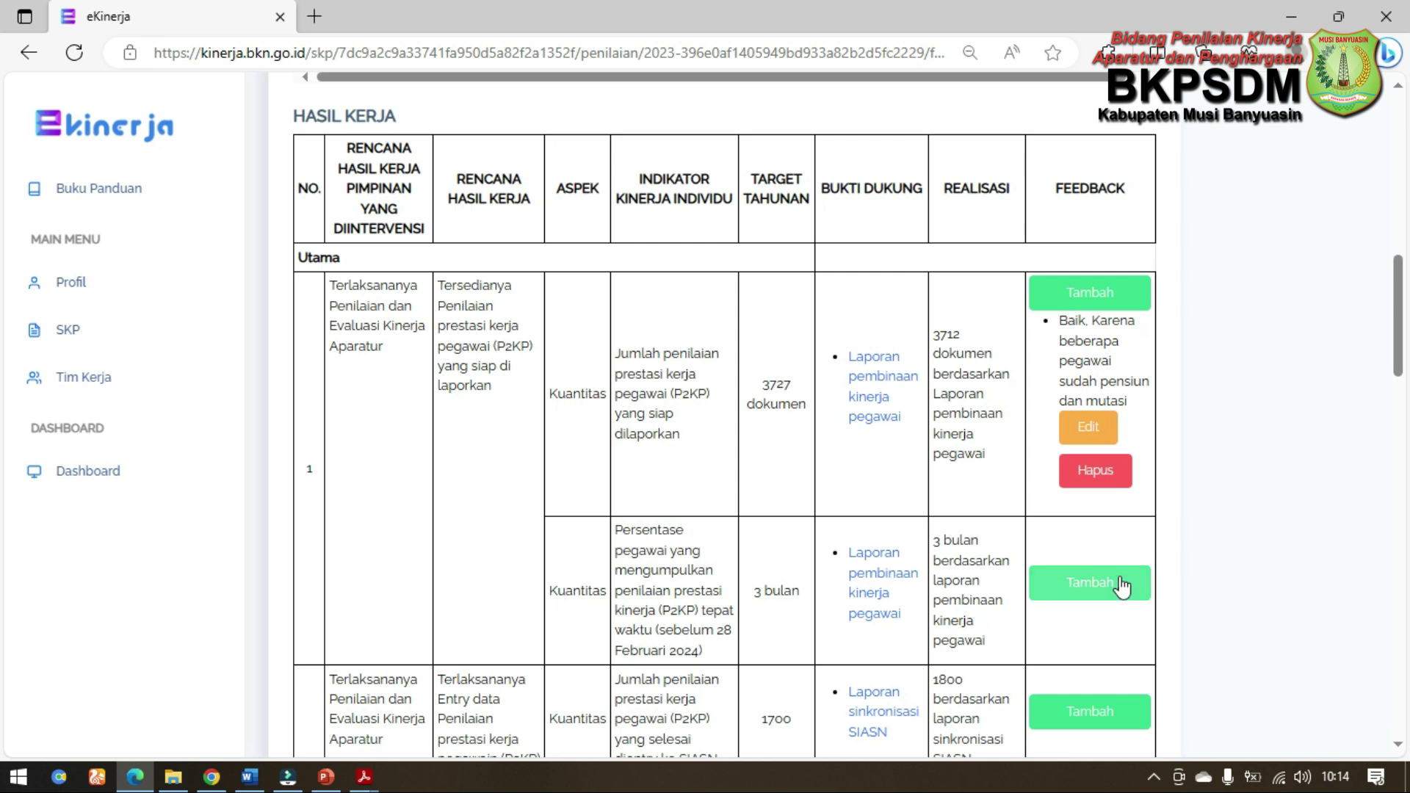
# Step: Add a thumbs-up as feedback on the second indicator of Hasil Kerja 1, Persentase pegawai yang mengumpulkan penilaian prestasi kinerja
pyautogui.scroll(-3, 1093, 406)
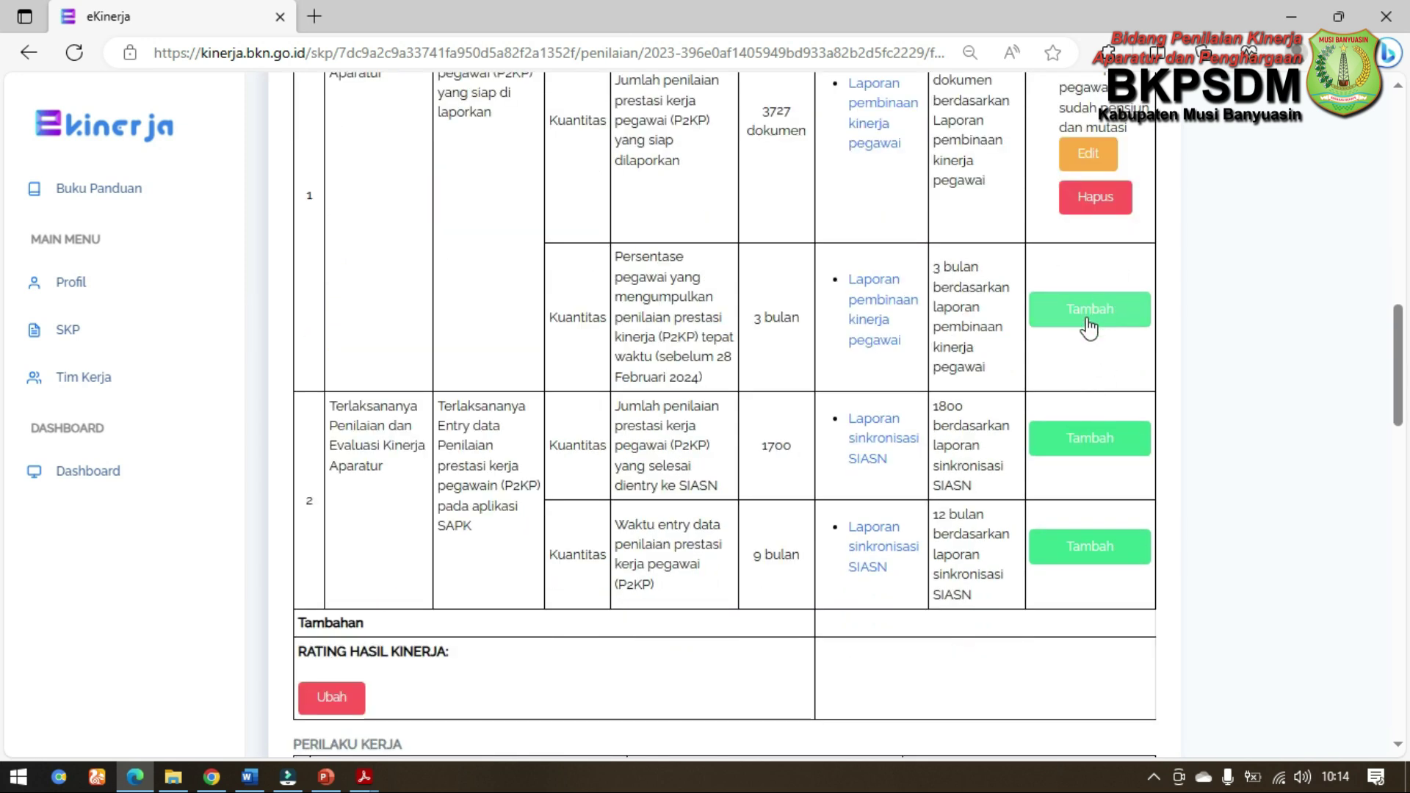
pyautogui.click(1126, 316)
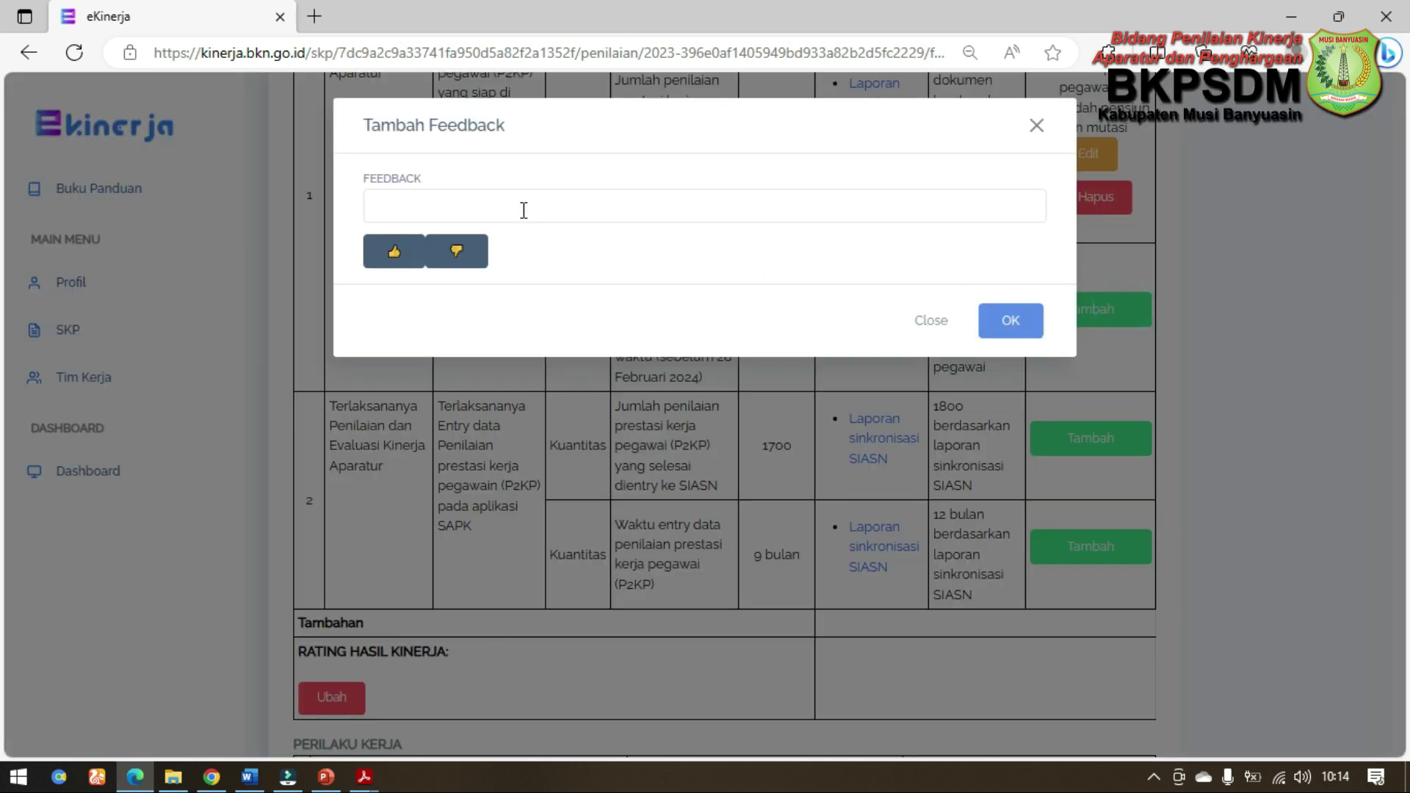
pyautogui.click(918, 321)
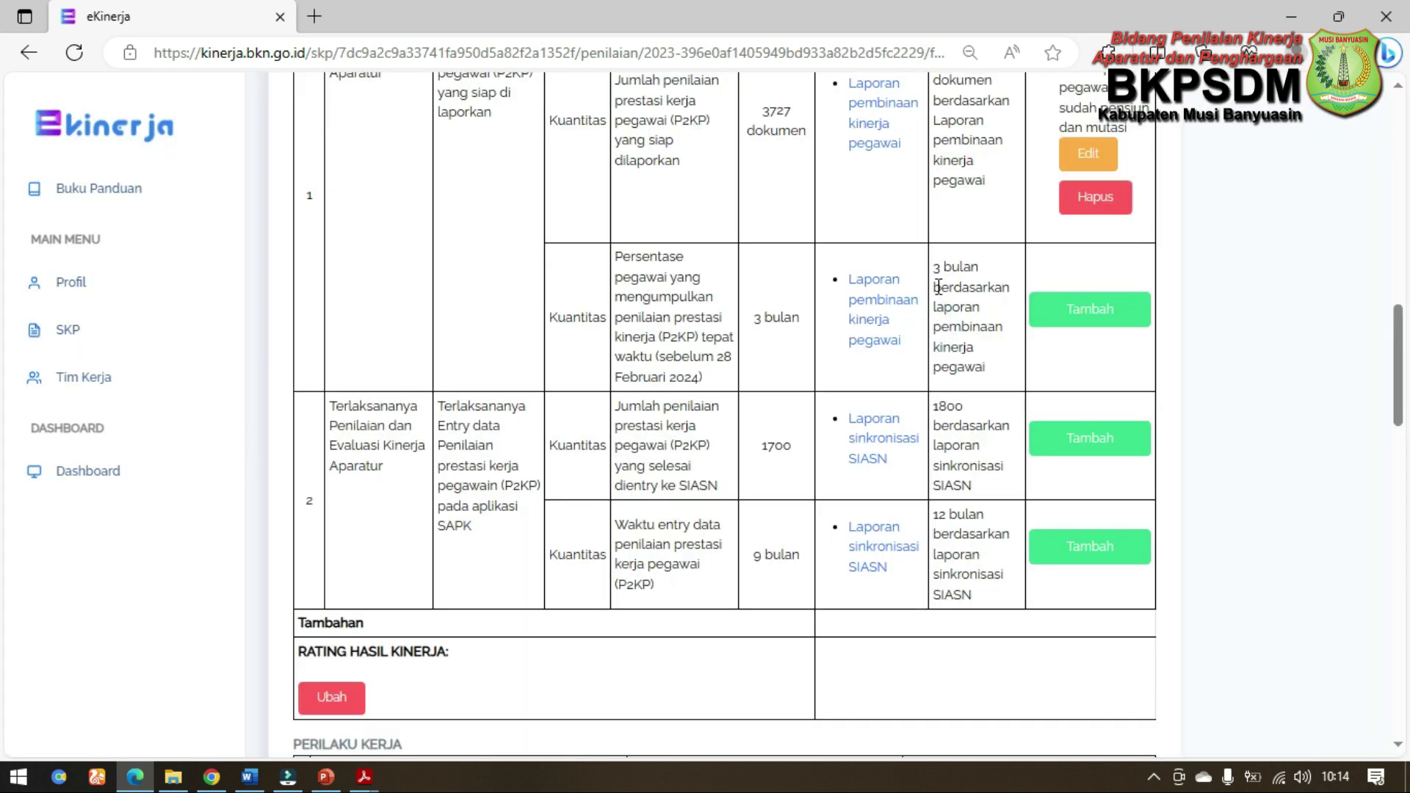
pyautogui.click(1072, 317)
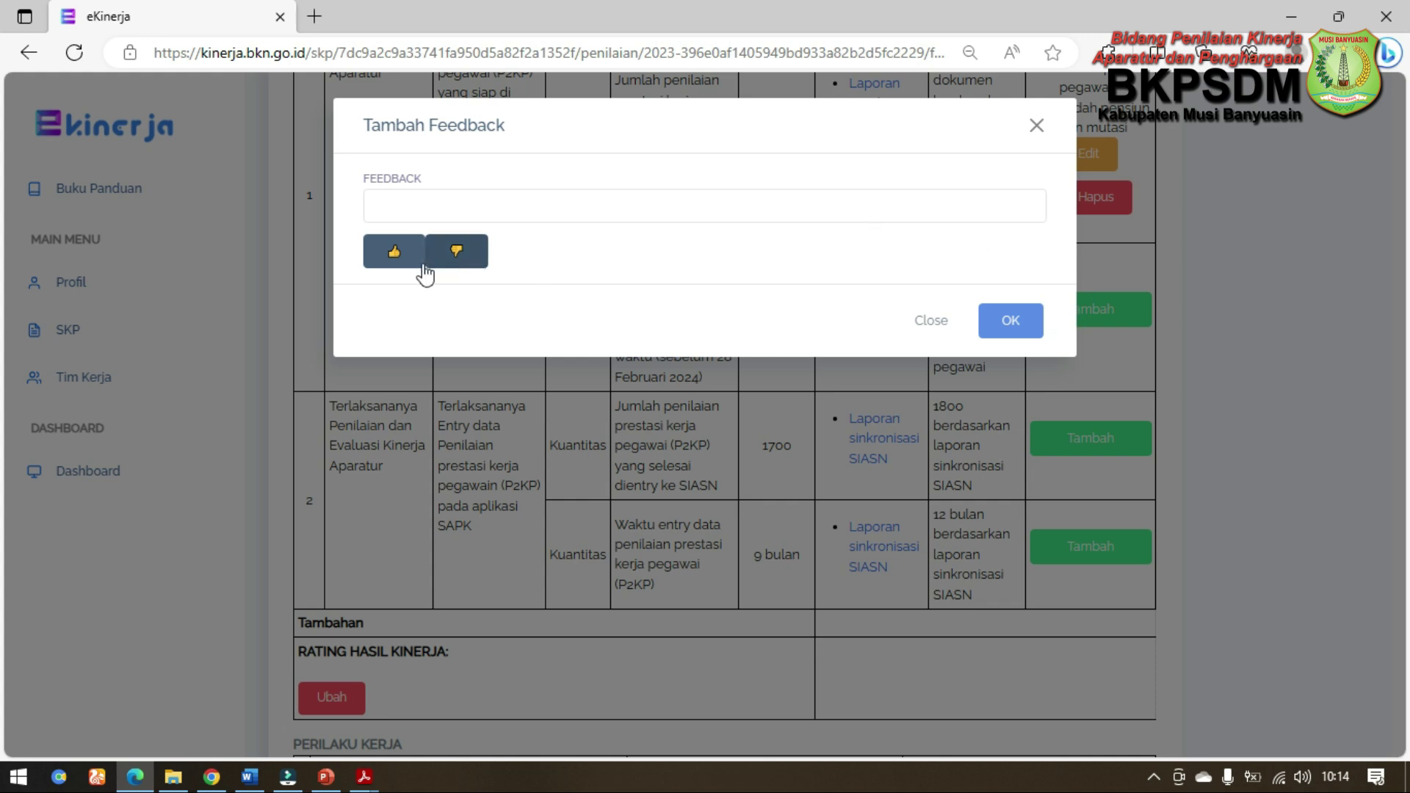
pyautogui.click(394, 253)
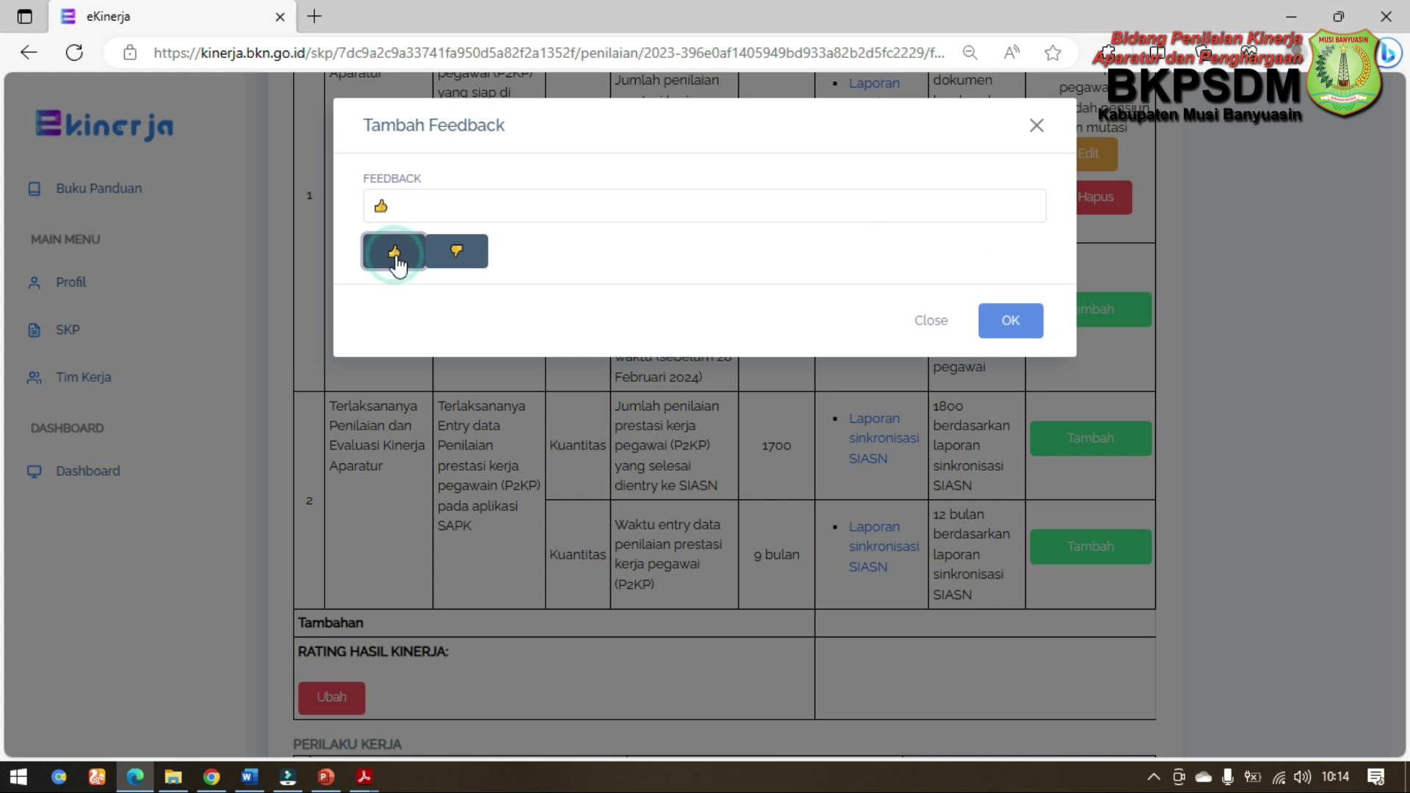
pyautogui.click(1006, 323)
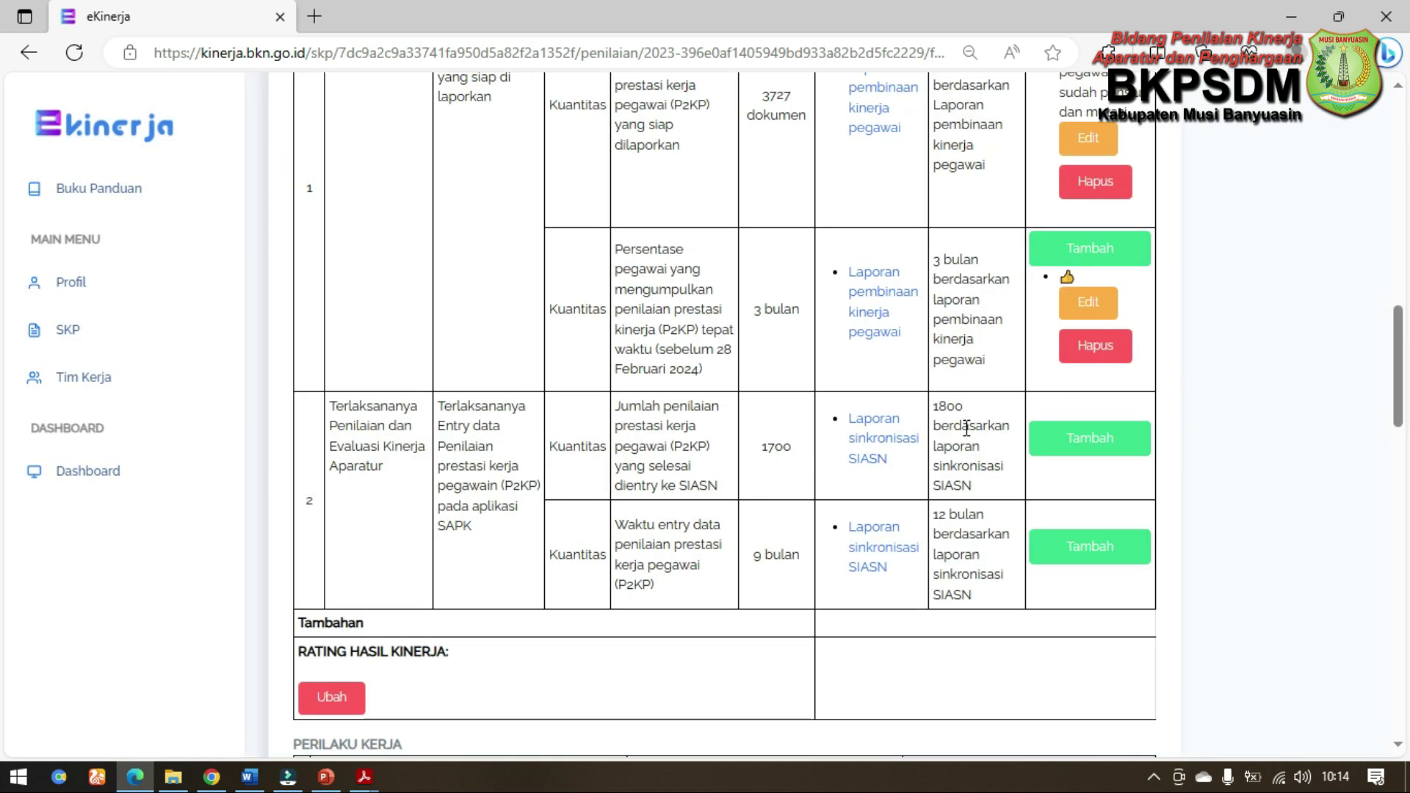
# Step: Add the feedback "Sangat baik. Karena ada penambahan pegawai P3K formasi 2022" to the first indicator of Hasil Kerja 2
pyautogui.click(1107, 440)
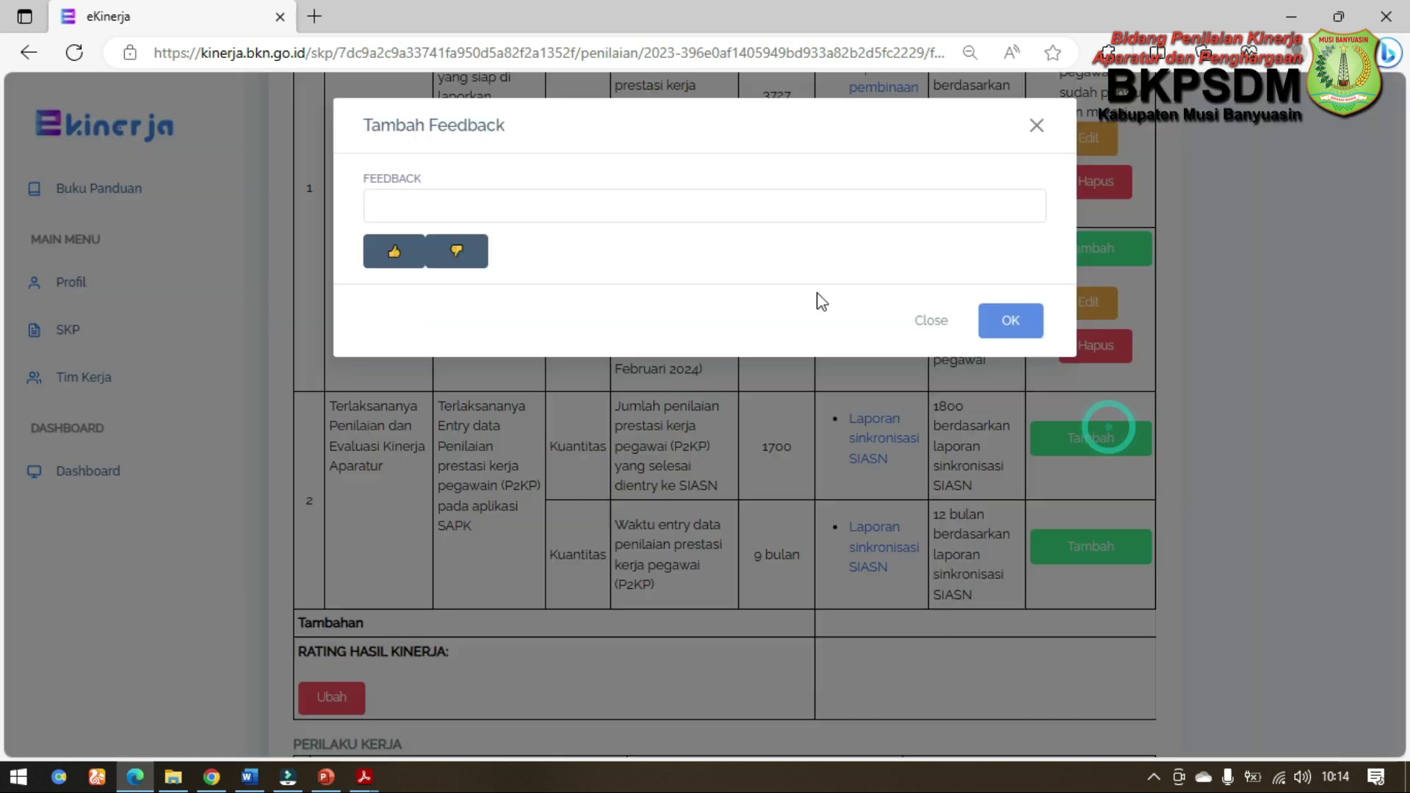
pyautogui.click(693, 210)
pyautogui.write('Sang')
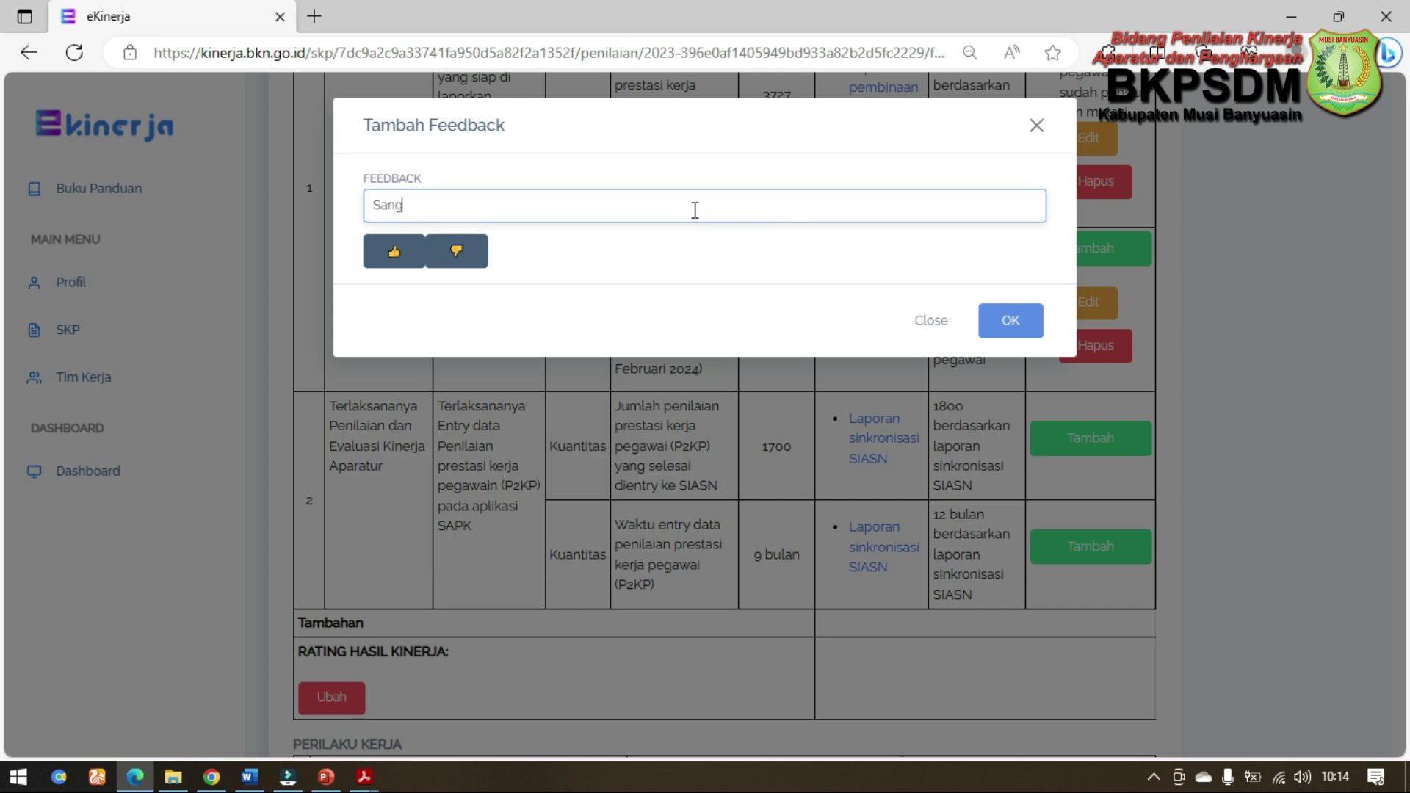
pyautogui.write('at baik. Karena ada pen')
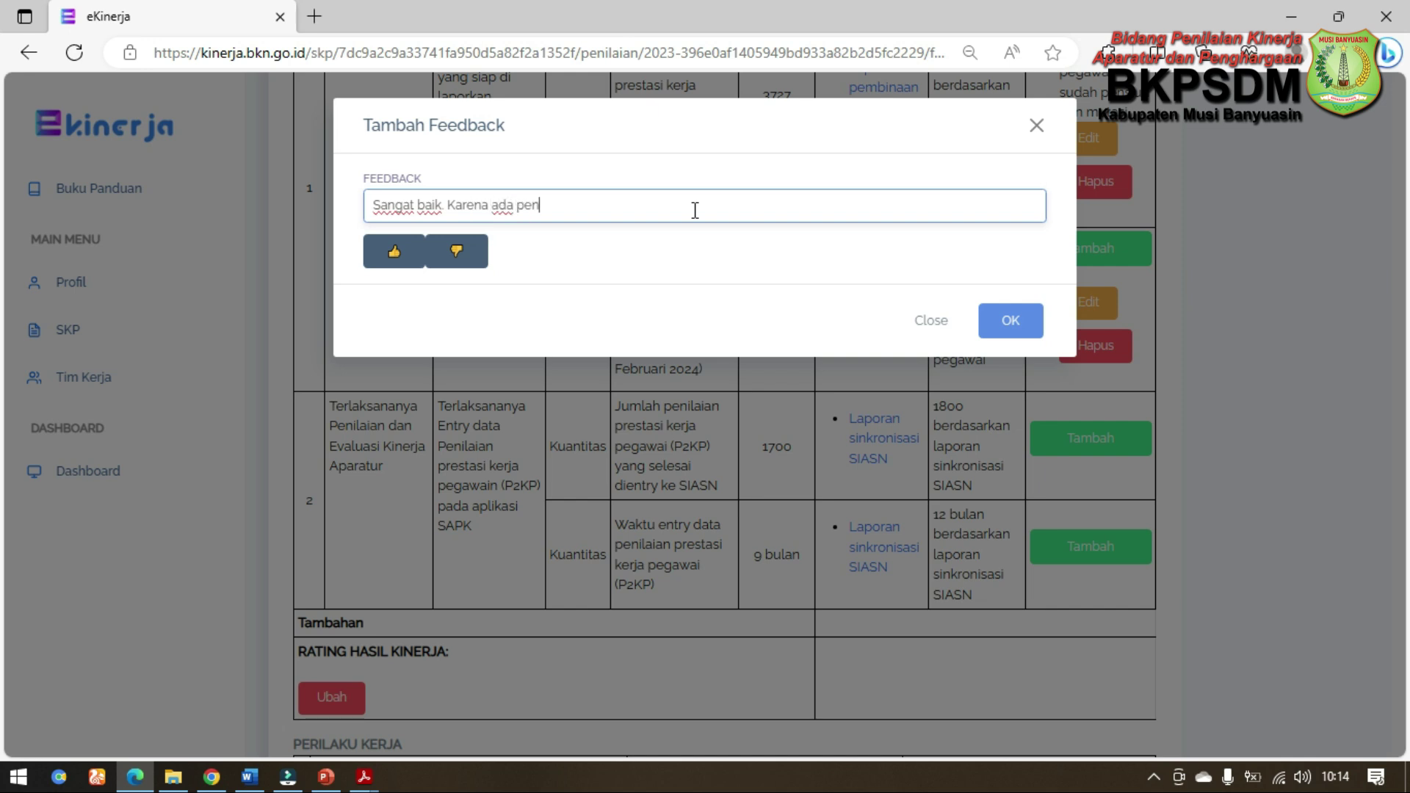
pyautogui.write('ambahan pegawai P3')
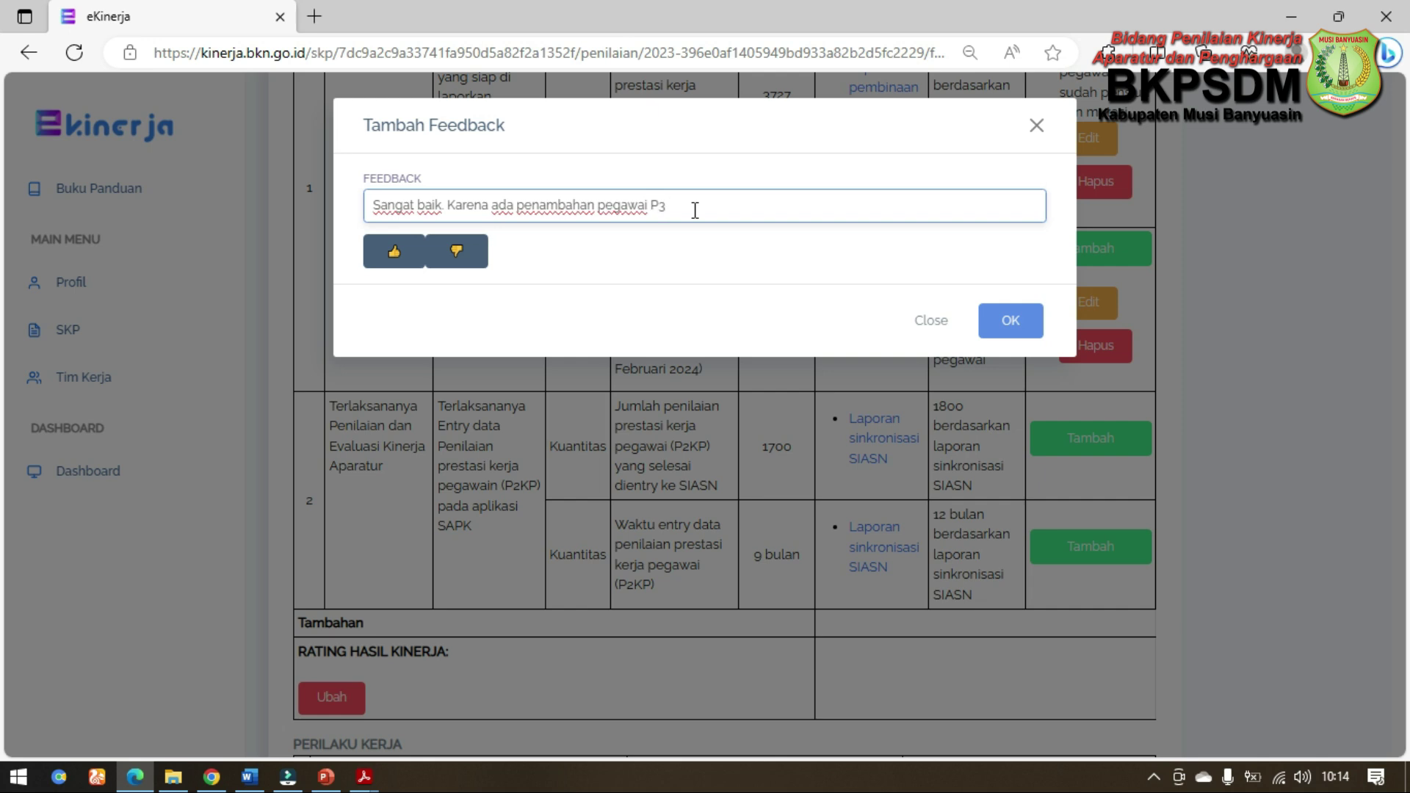
pyautogui.write('K formasi 2022')
pyautogui.click(1009, 309)
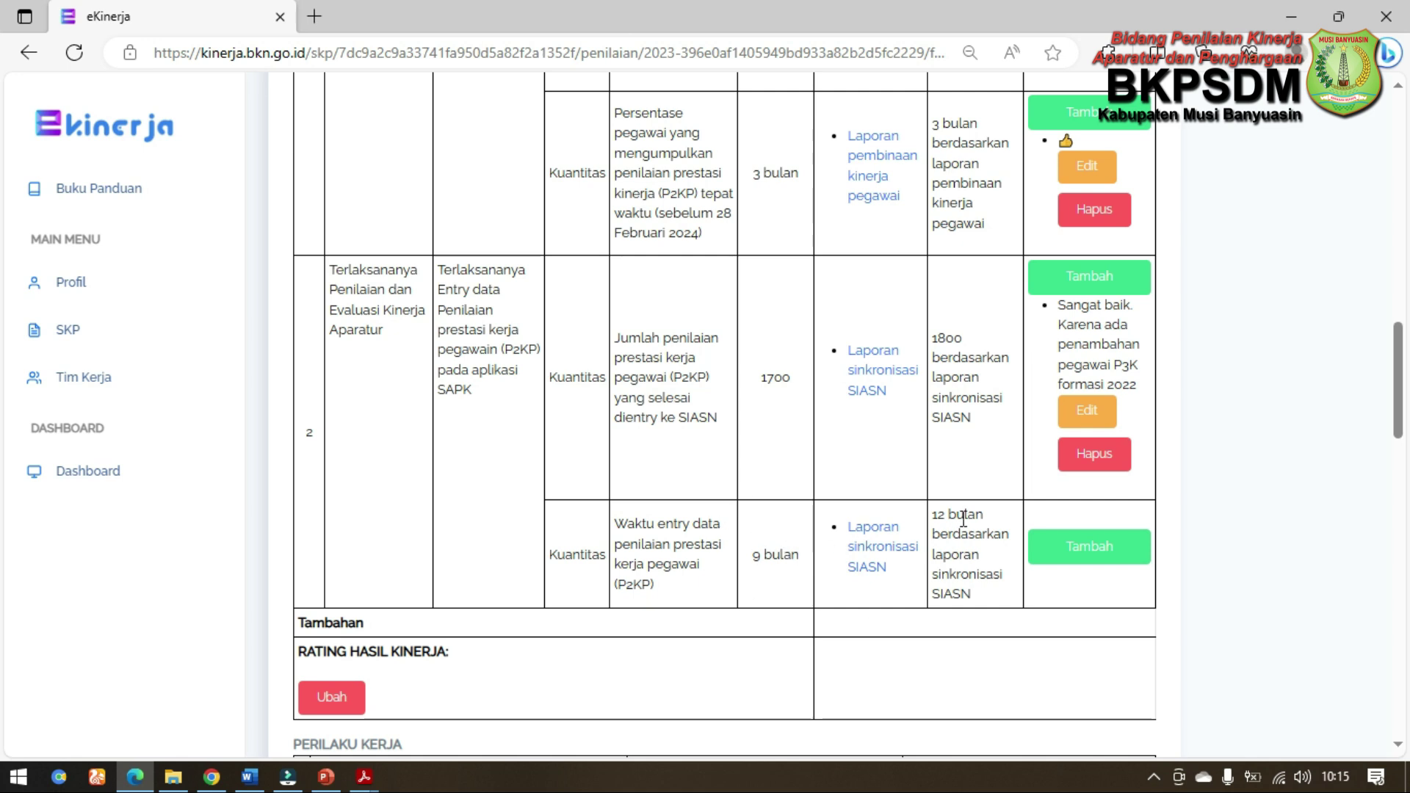
# Step: Add the feedback "Perbaiki kinerja dengan lebih meningkatkan sosialisasi mengenai pengelolaan kinerja pegawai" to the second indicator of Hasil Kerja 2
pyautogui.click(1082, 564)
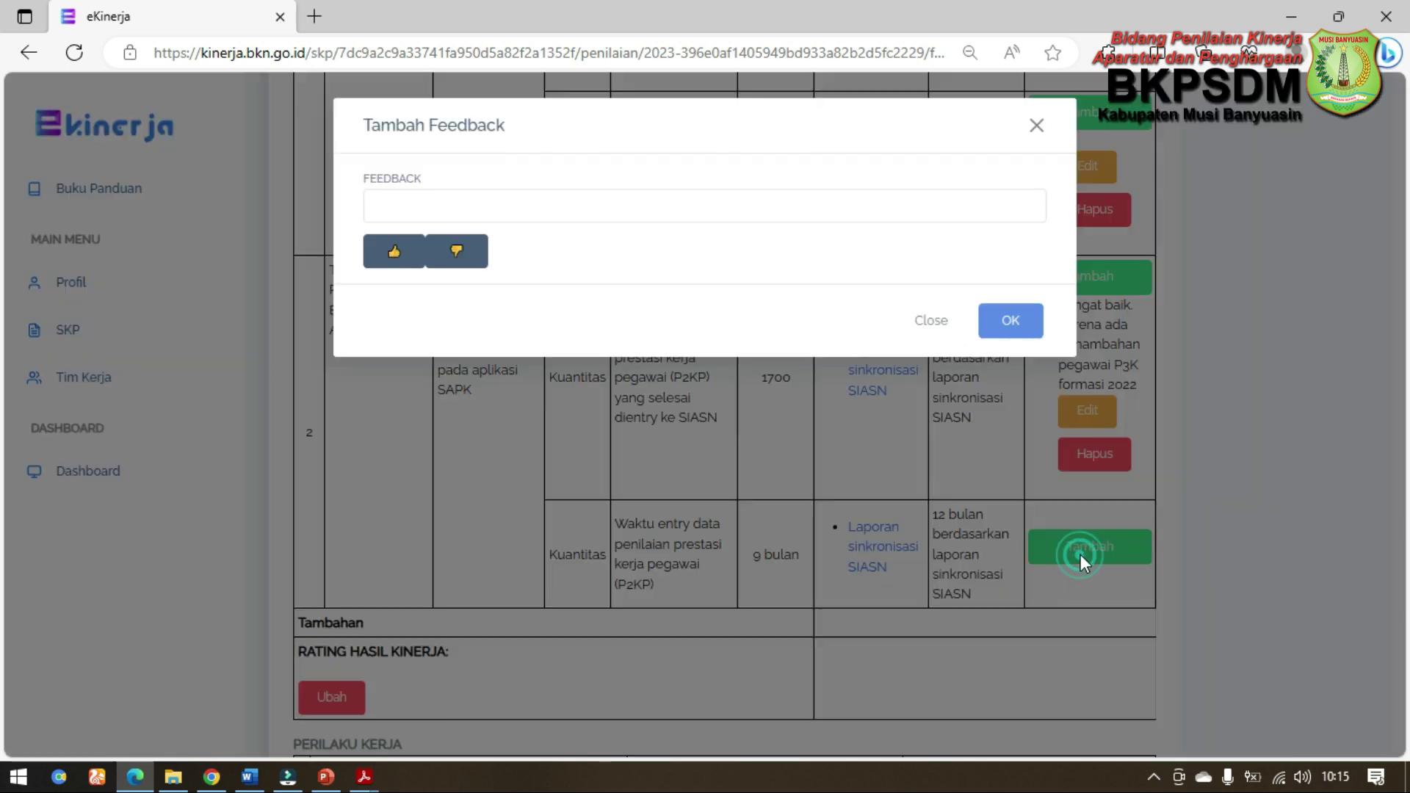
pyautogui.click(937, 213)
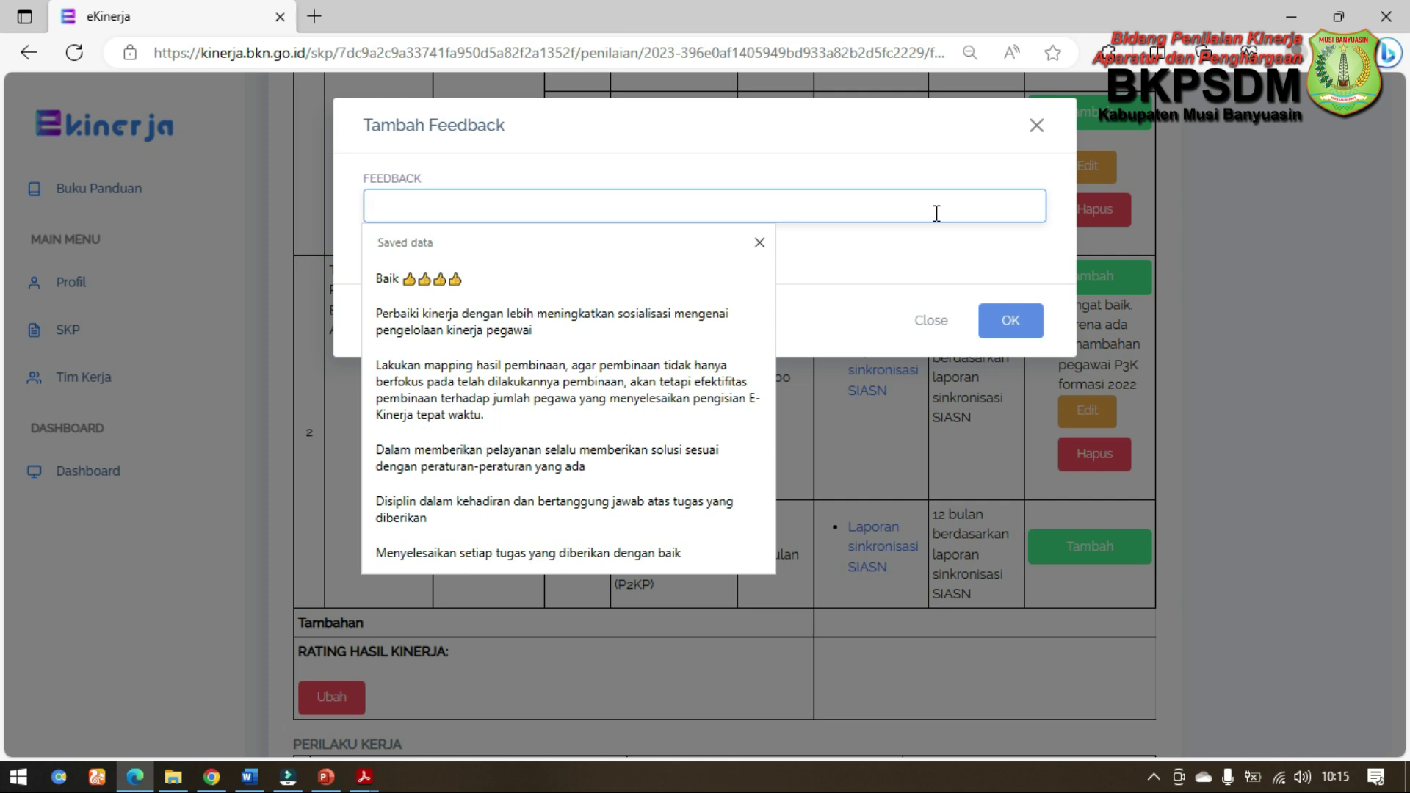
pyautogui.click(641, 320)
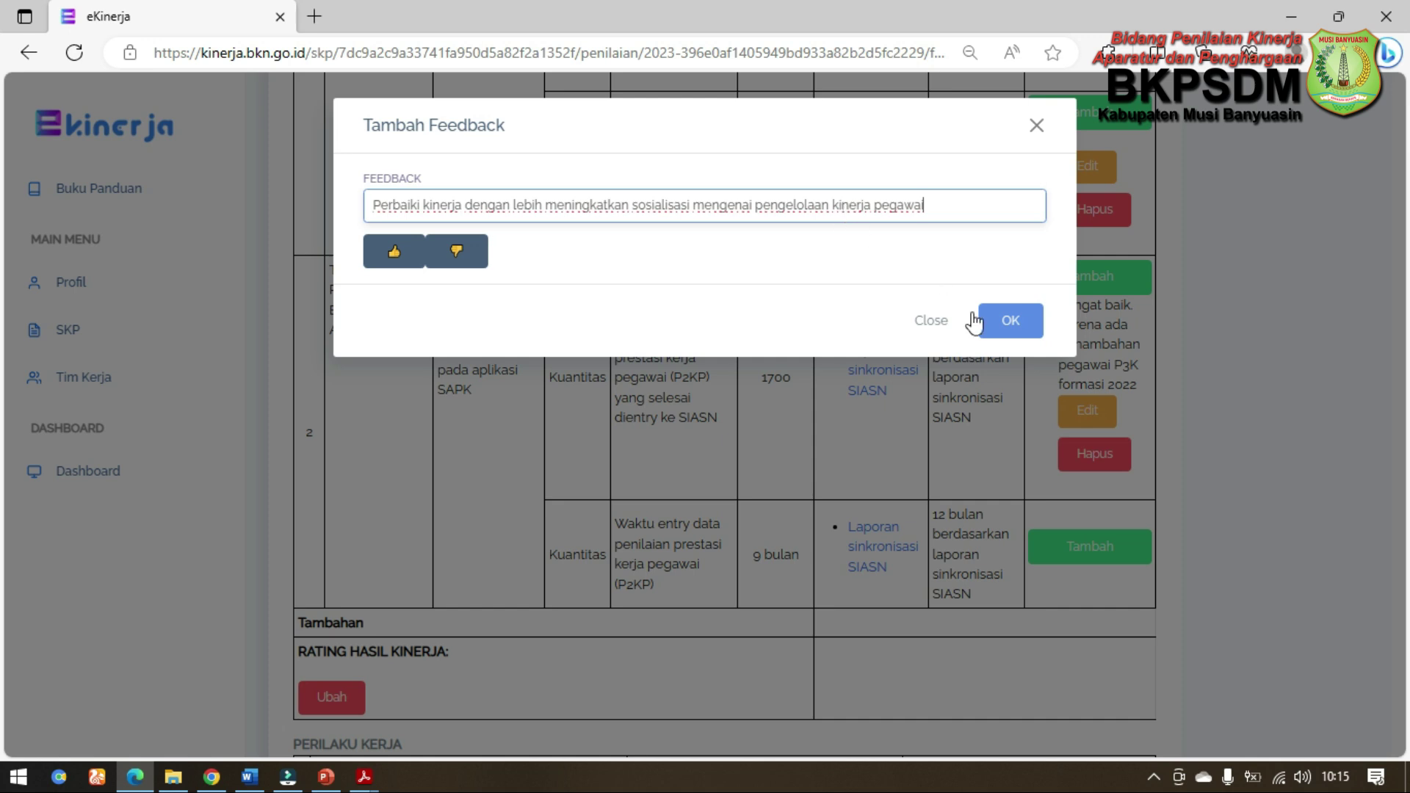
pyautogui.click(1032, 331)
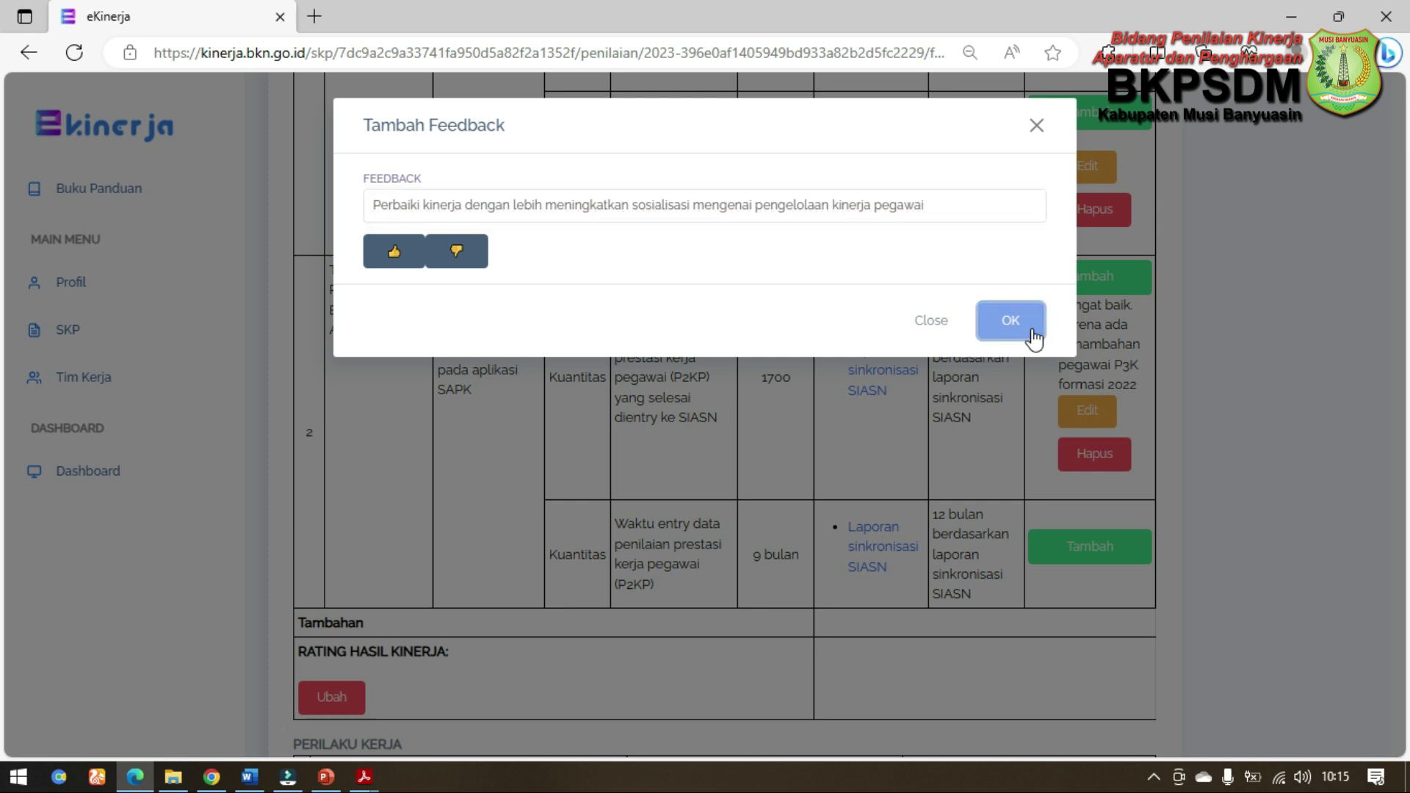
# Step: Check the feedback entered for all Hasil Kerja indicators and set the Rating Hasil Kinerja to SESUAI EKSPEKTASI
pyautogui.scroll(5, 986, 457)
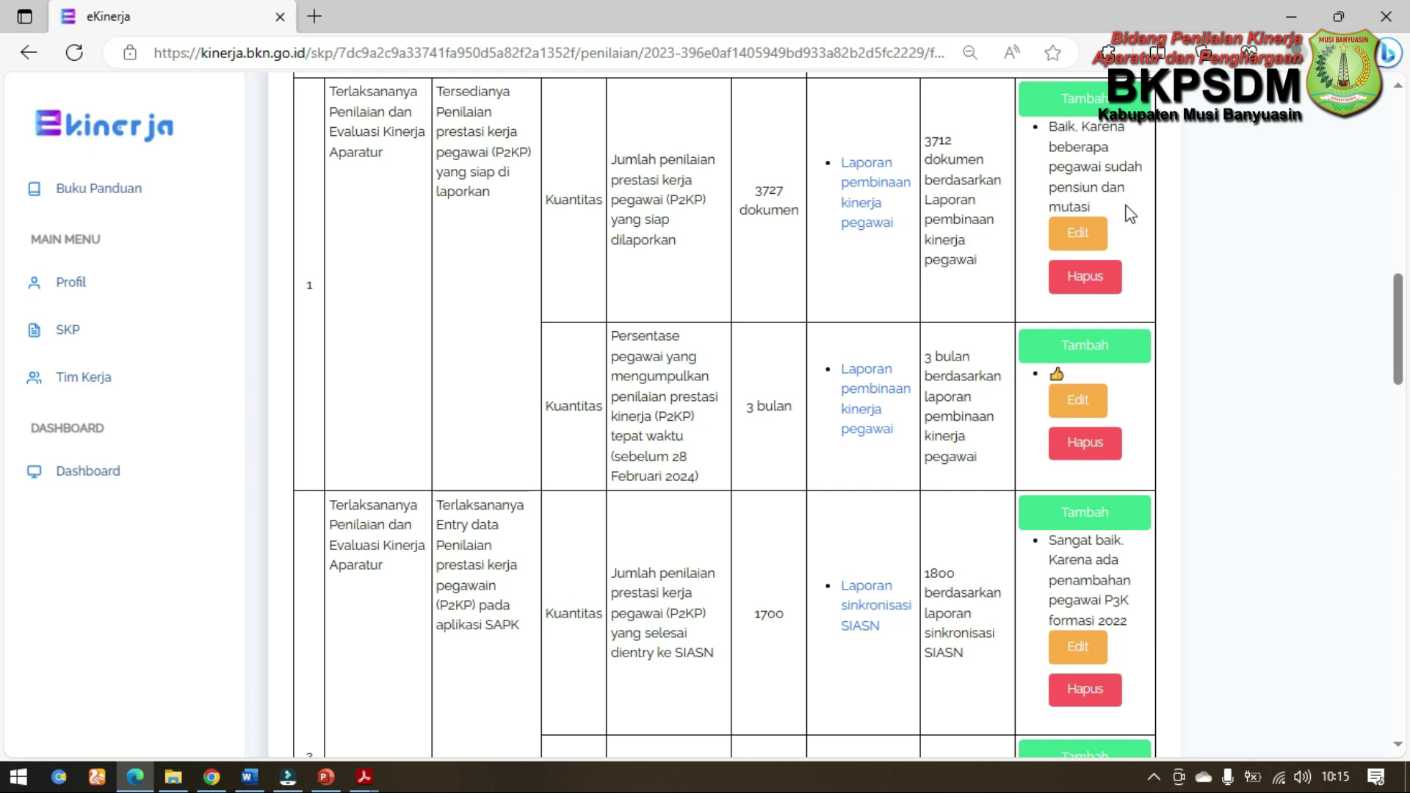
pyautogui.scroll(-3, 1093, 581)
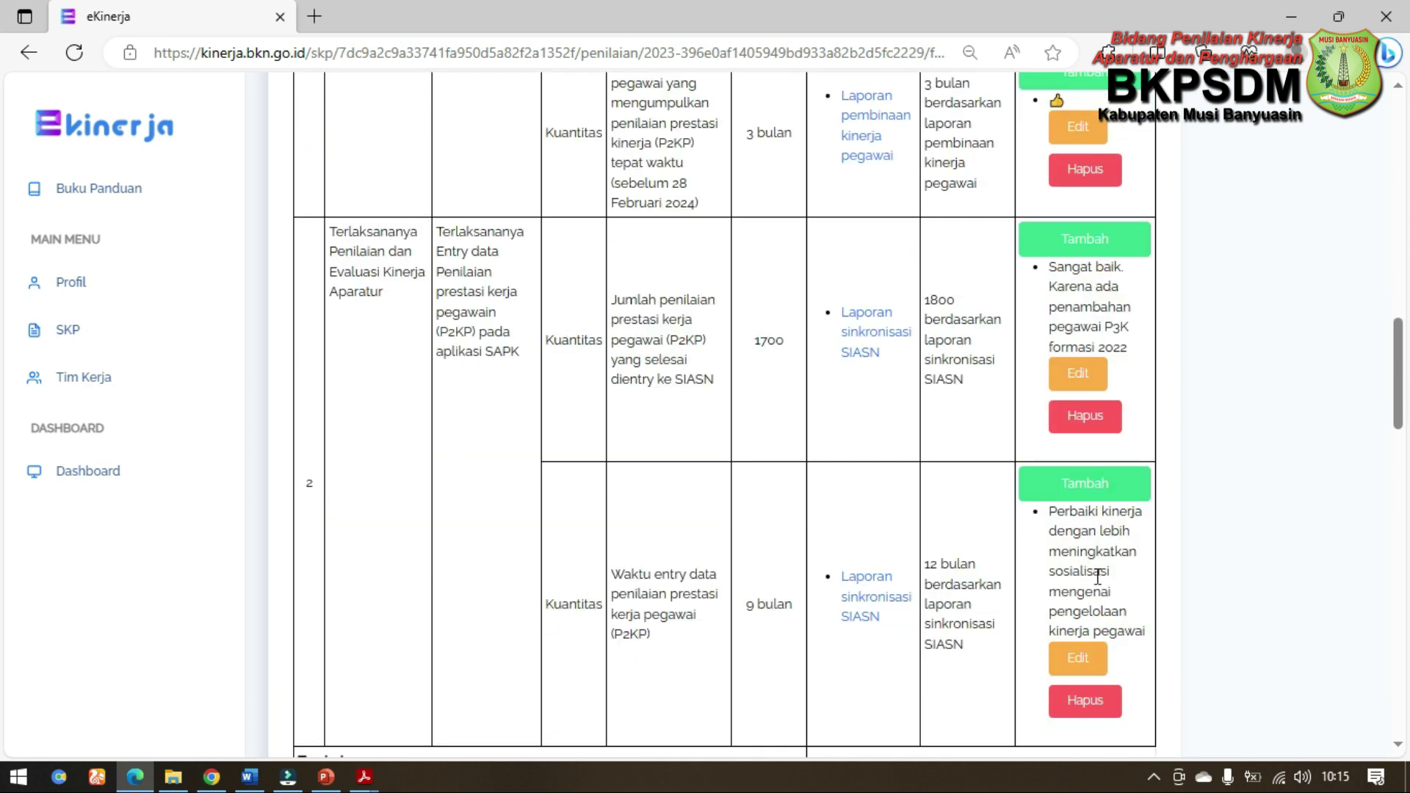
pyautogui.scroll(-2, 1098, 577)
pyautogui.scroll(-2, 1028, 497)
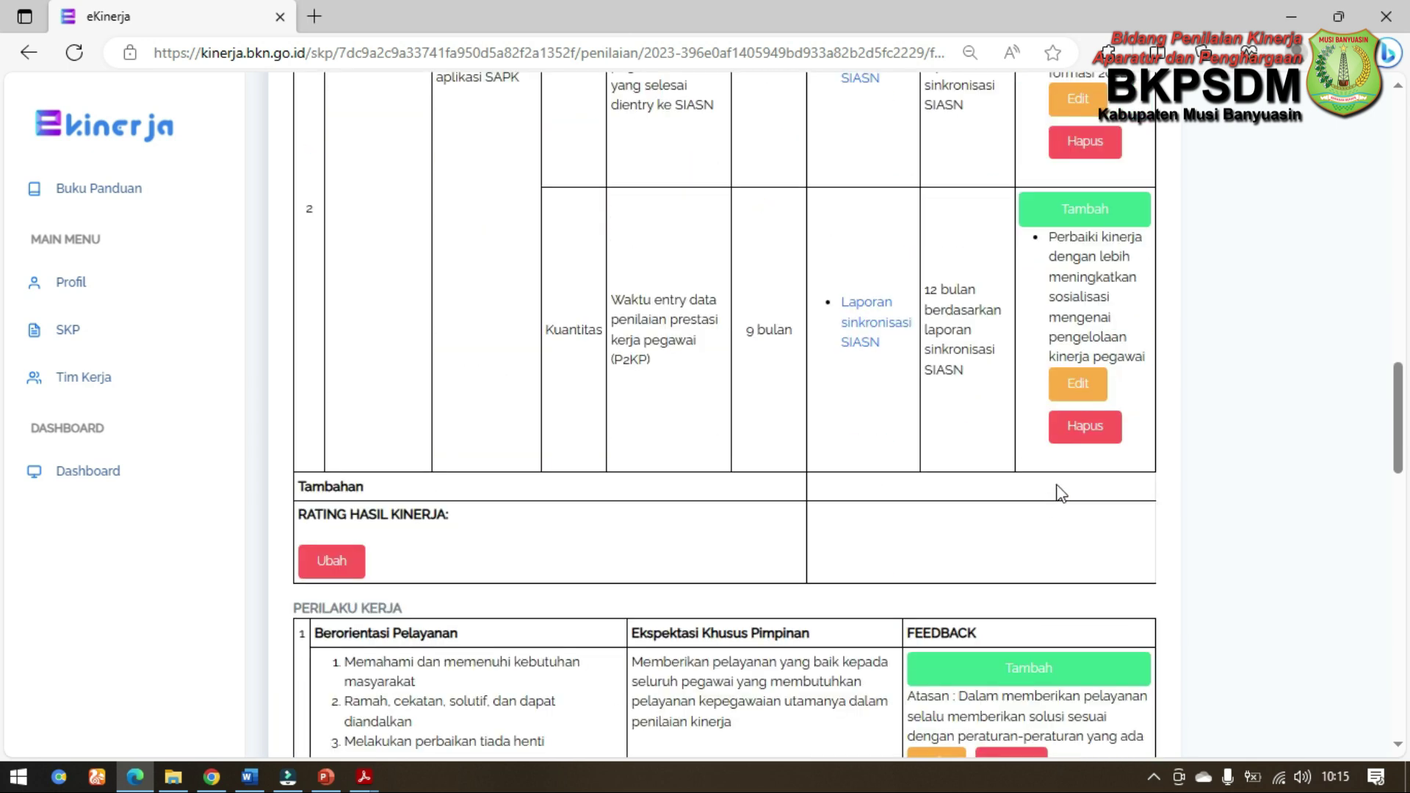
pyautogui.click(353, 571)
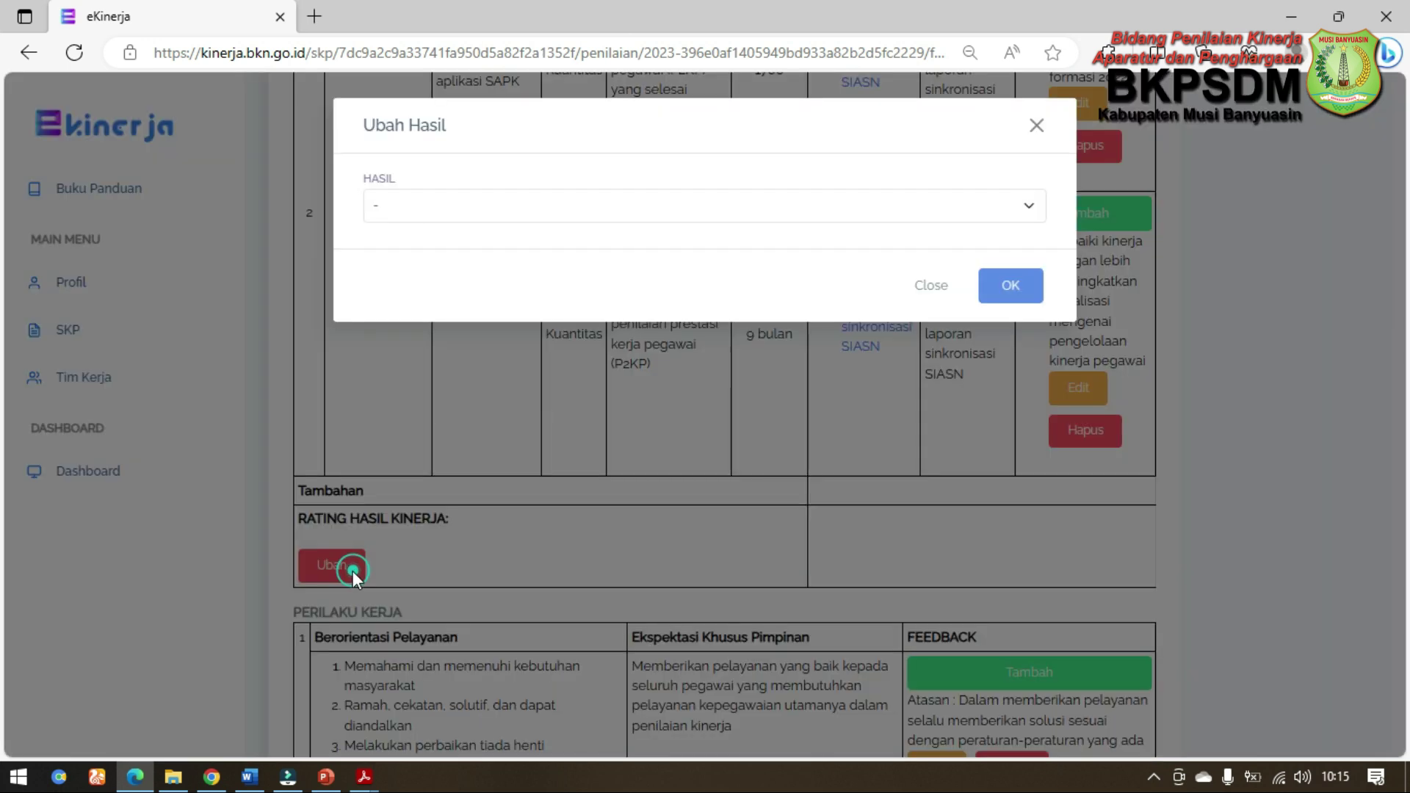
pyautogui.click(624, 219)
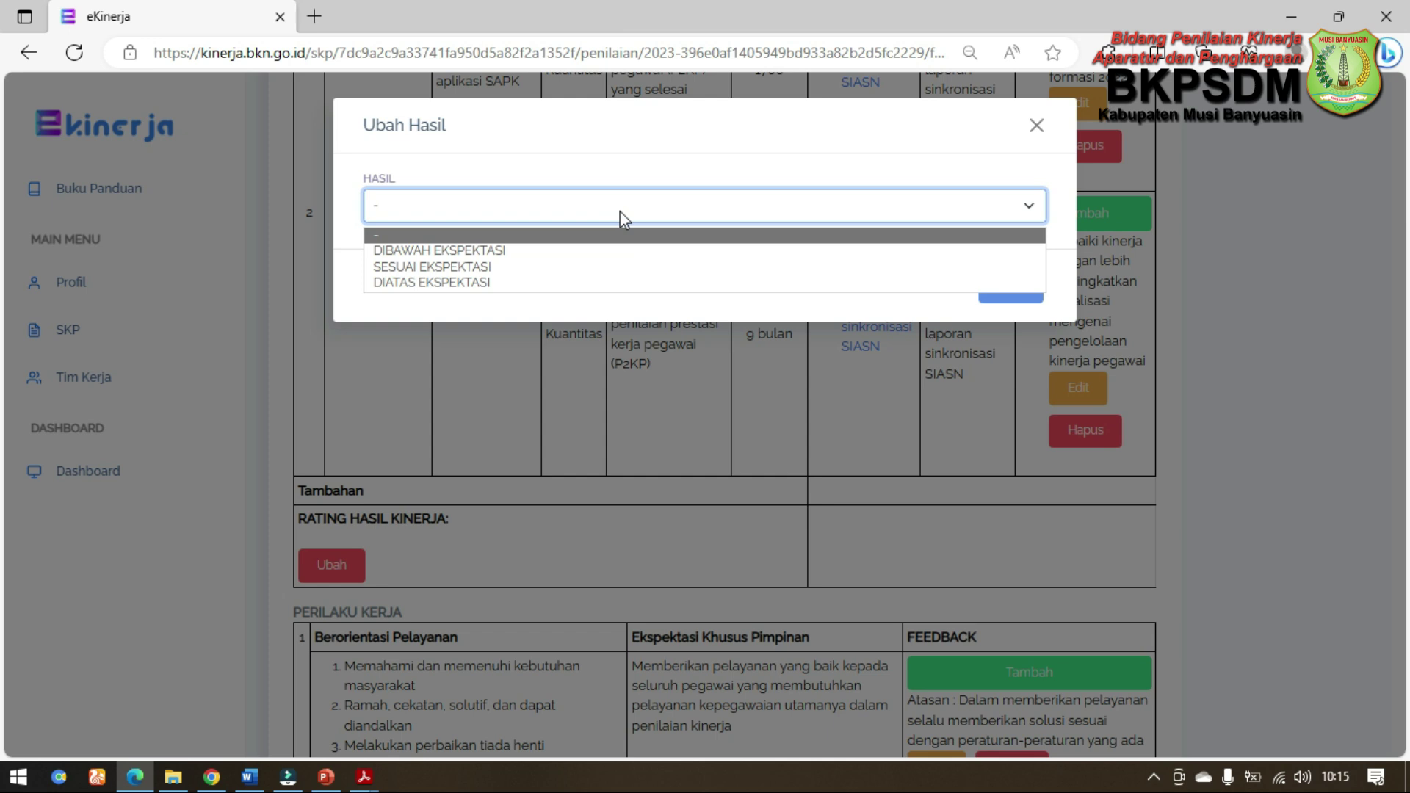
pyautogui.click(542, 268)
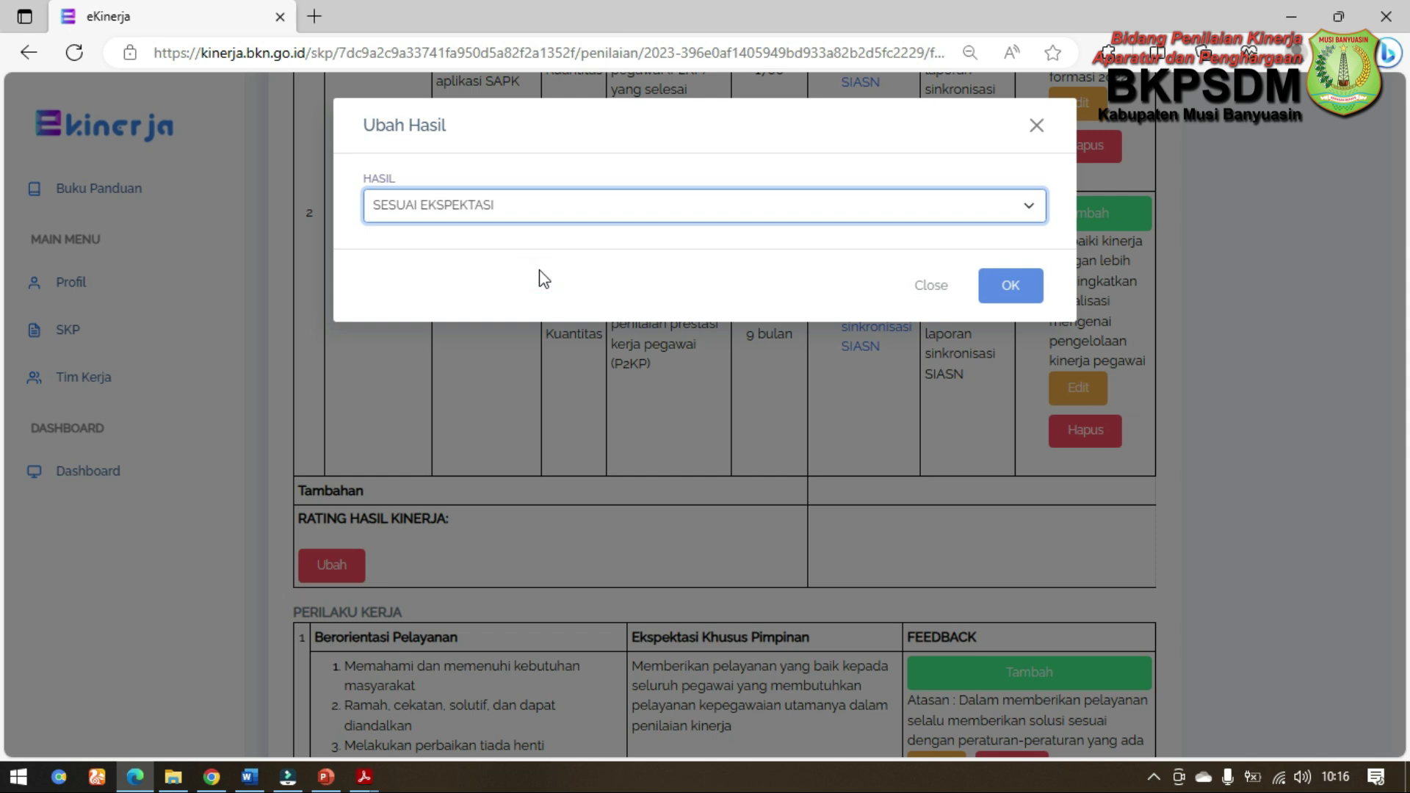
pyautogui.click(1011, 284)
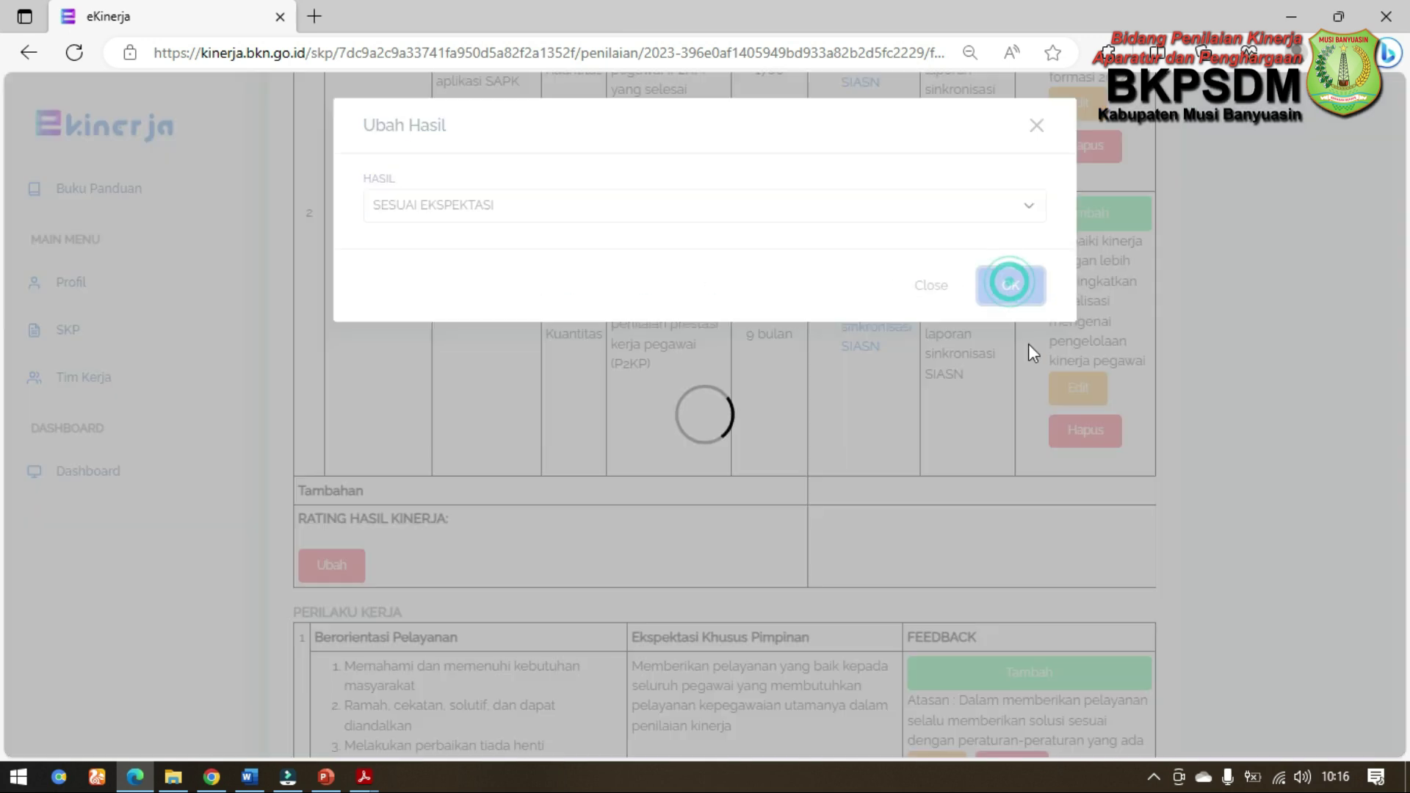
# Step: Review the supervisor feedback on the Perilaku Kerja aspects, open the Berorientasi Pelayanan feedback for editing, and close it unchanged
pyautogui.moveTo(1399, 407); pyautogui.dragTo(1387, 470)
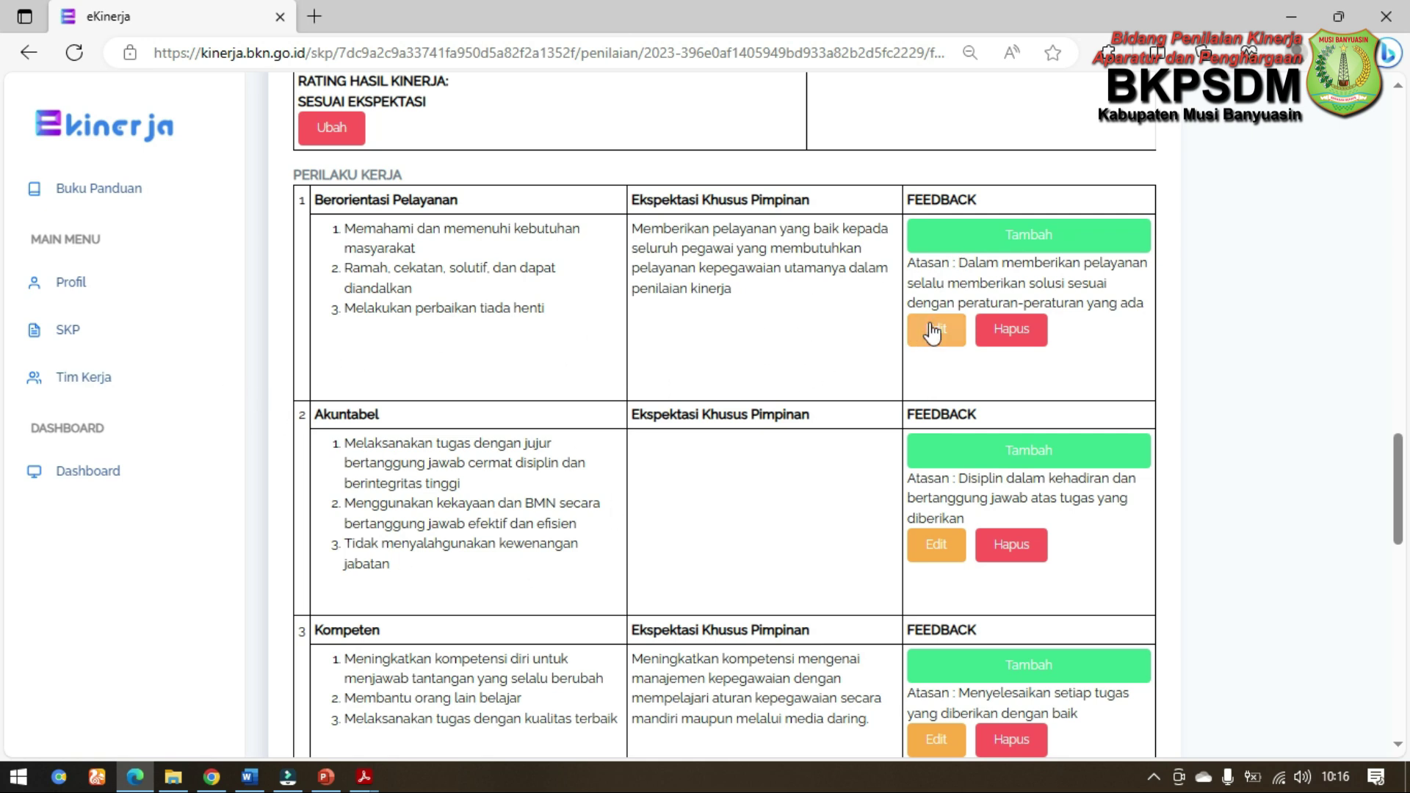
pyautogui.scroll(-3, 975, 442)
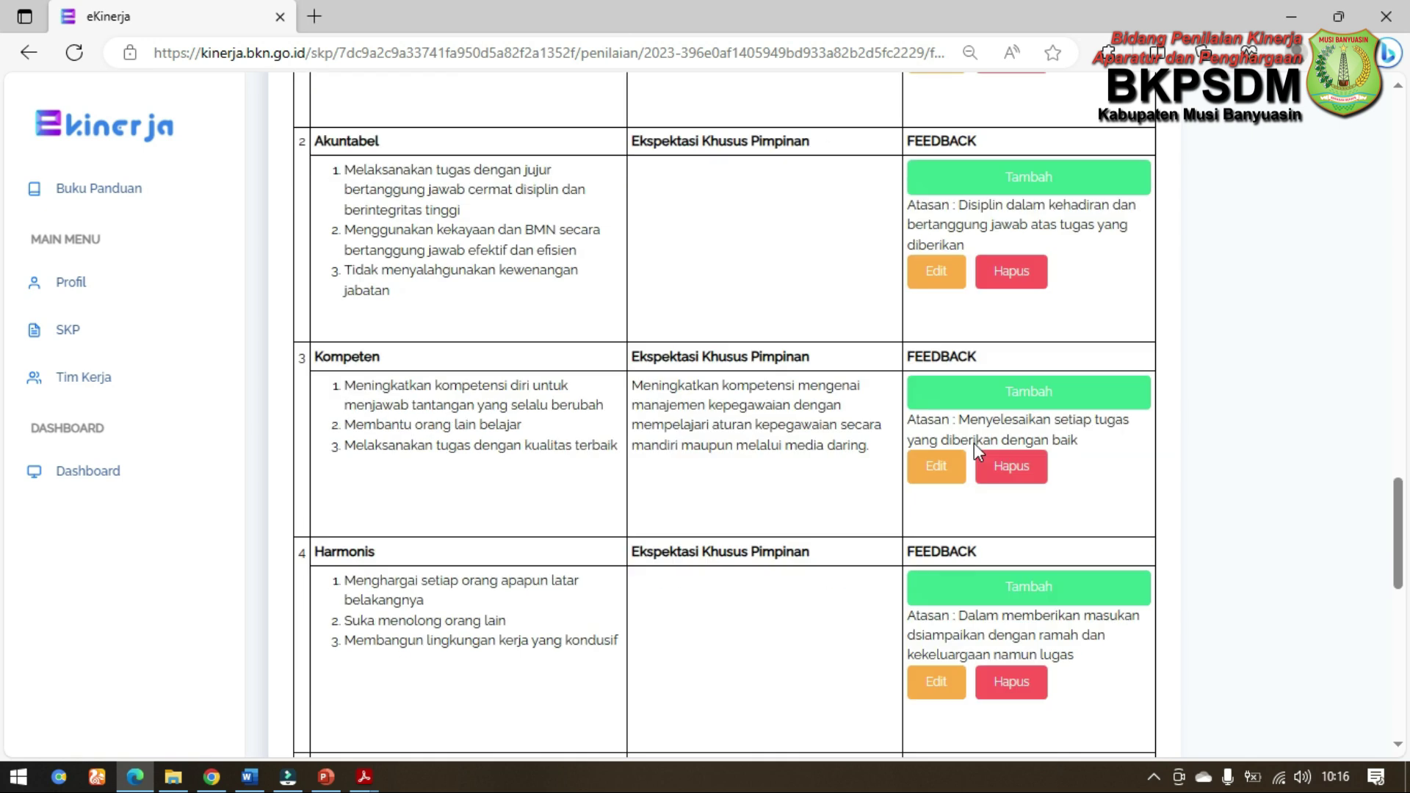
pyautogui.scroll(-6, 974, 443)
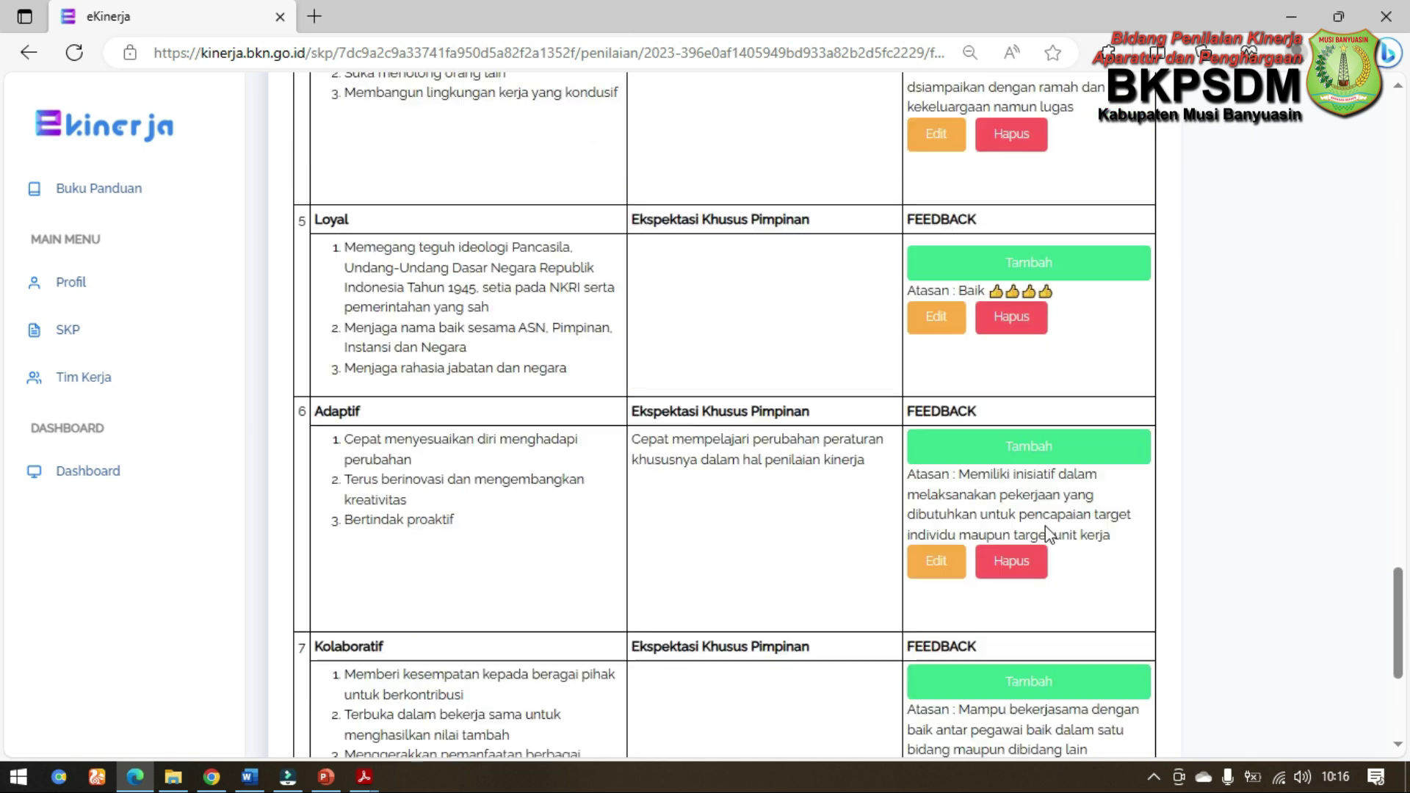
pyautogui.scroll(-2, 1046, 525)
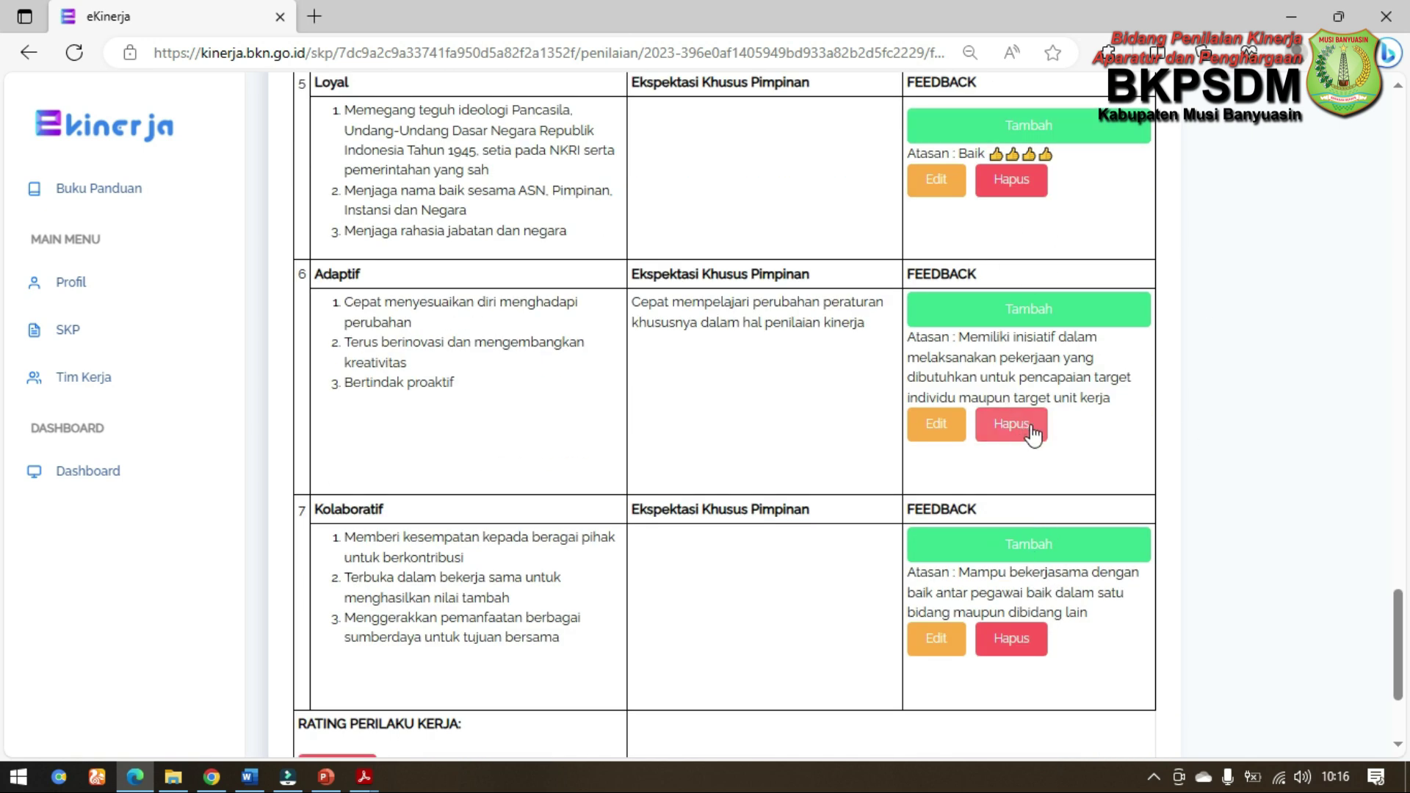
pyautogui.scroll(9, 1032, 433)
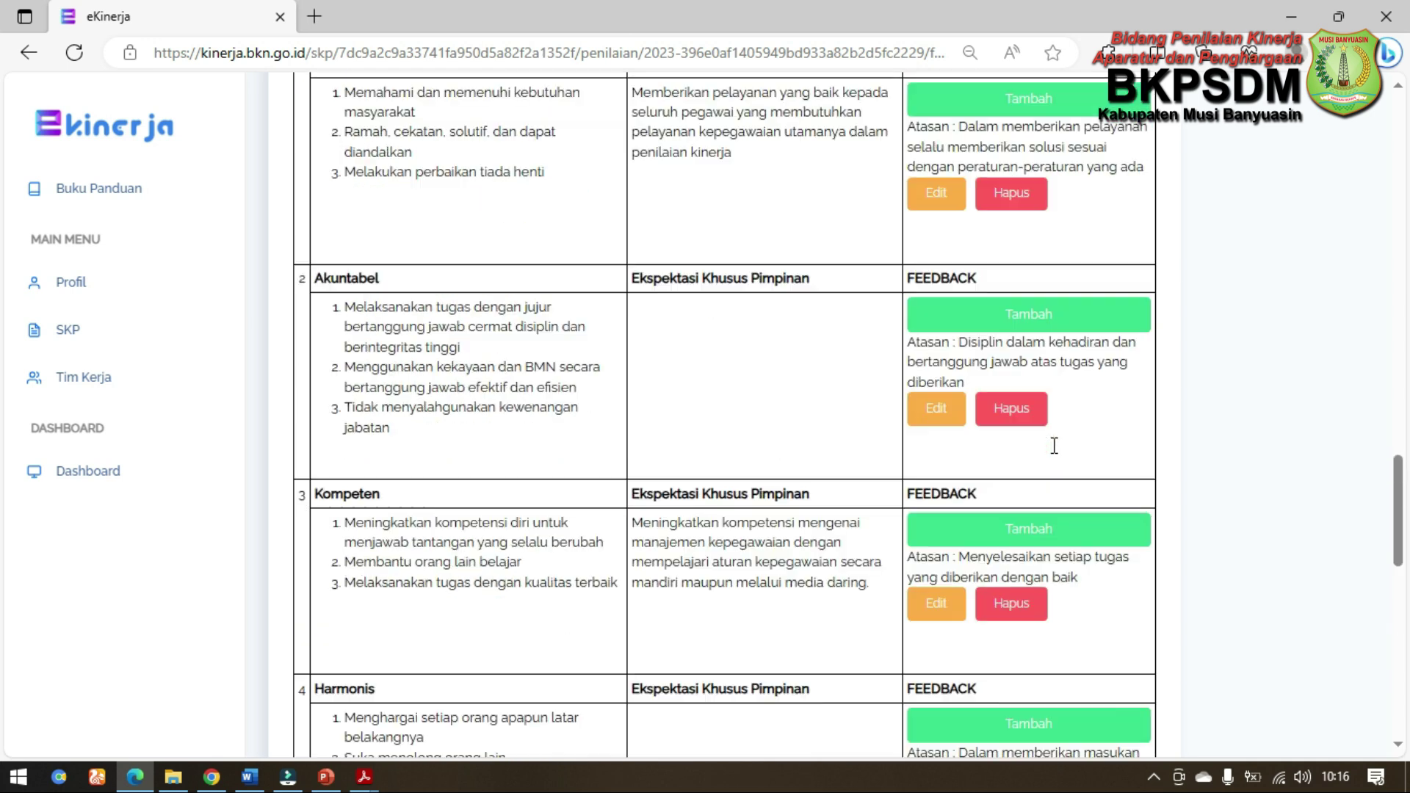
pyautogui.scroll(2, 1054, 445)
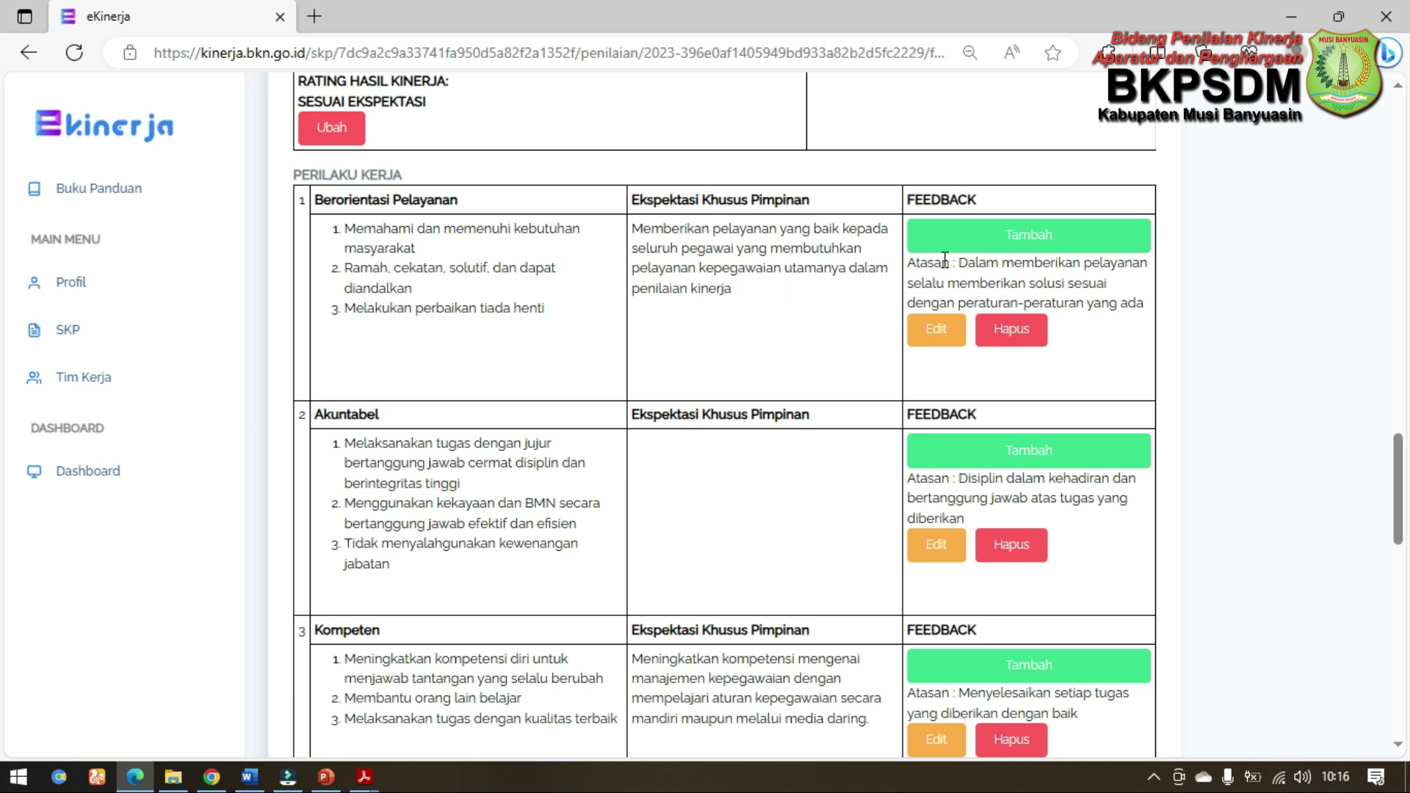
pyautogui.click(927, 328)
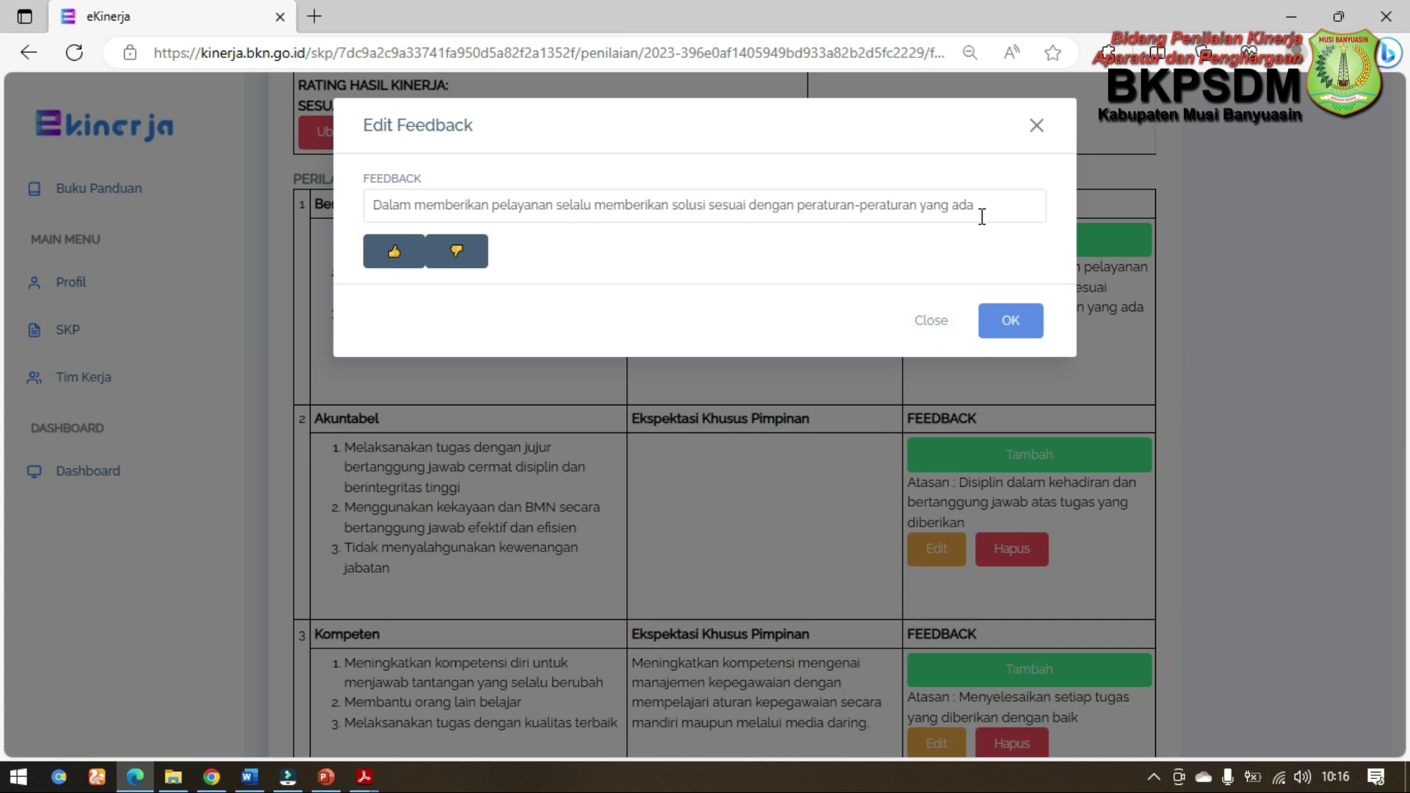
pyautogui.click(954, 322)
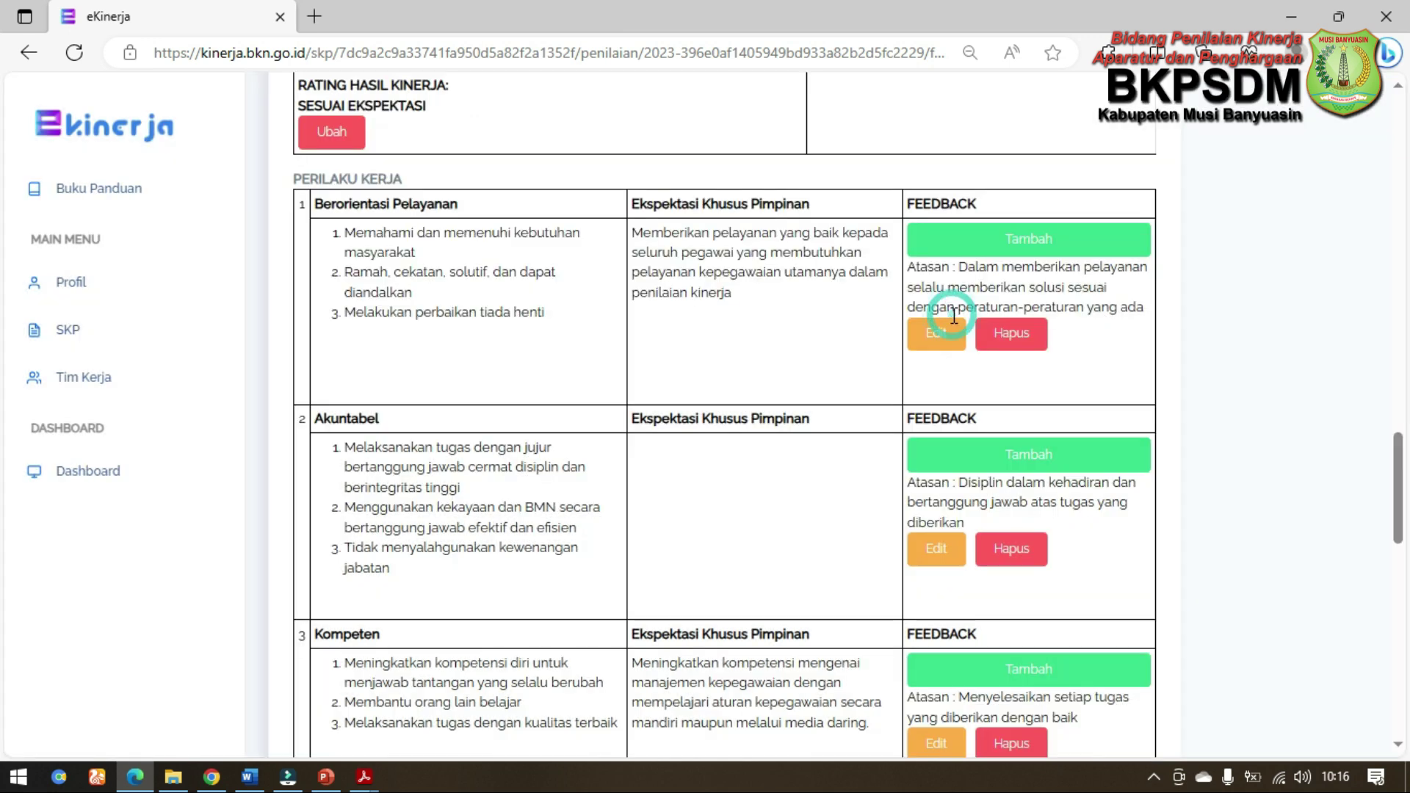
# Step: Examine the feedback from Akuntabel through Adaptif, open the Loyal feedback for editing, and close it unchanged
pyautogui.scroll(-2, 1035, 470)
pyautogui.scroll(-2, 1035, 479)
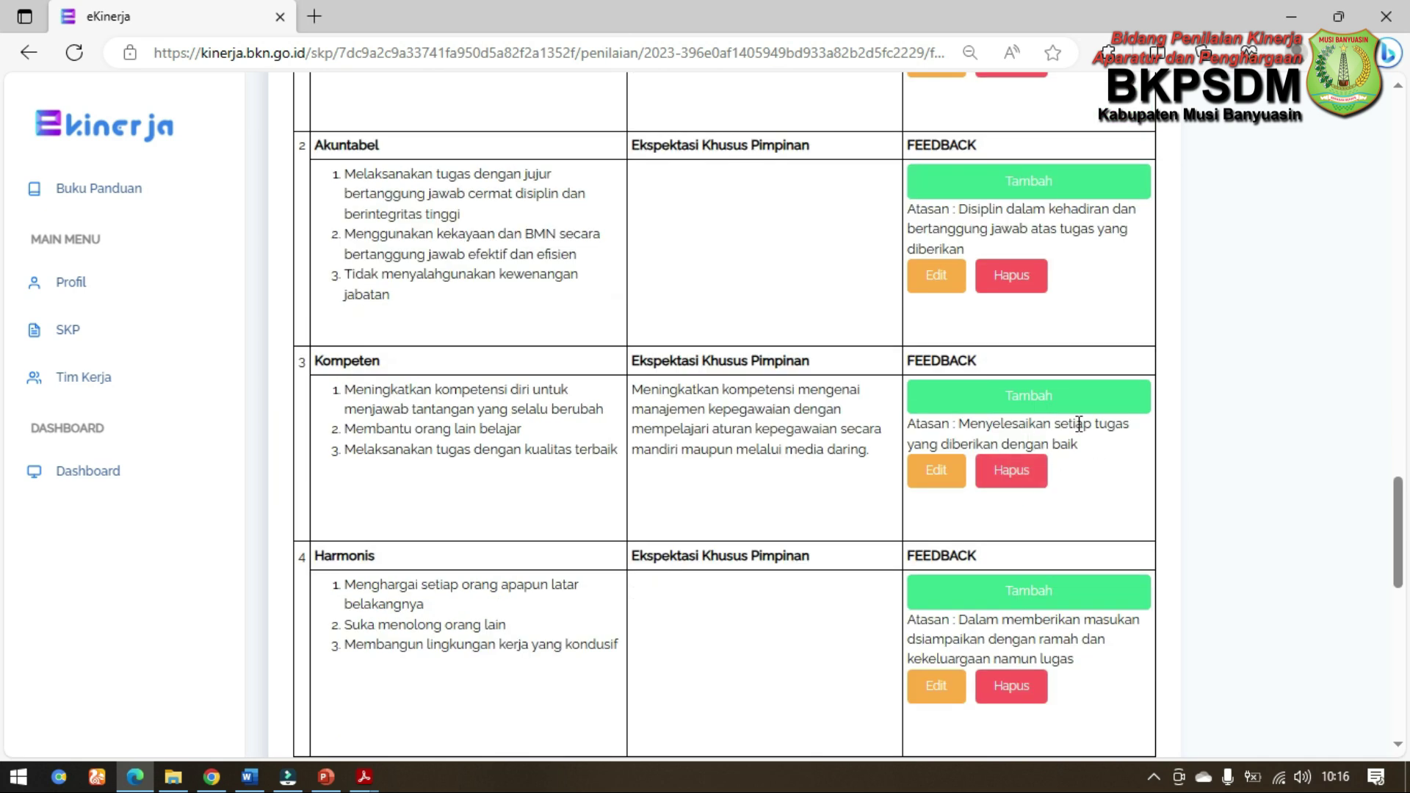
pyautogui.scroll(-4, 1050, 525)
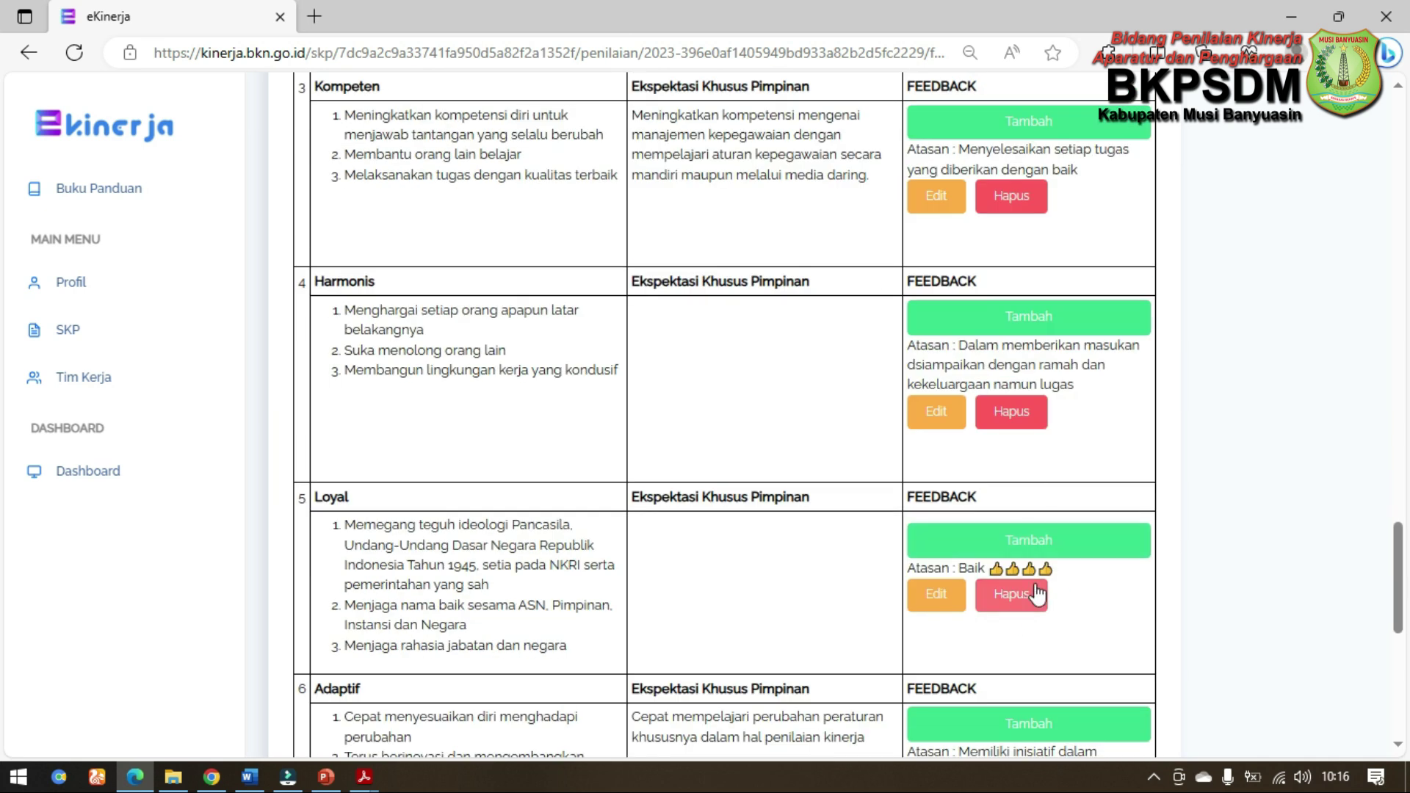
pyautogui.scroll(-2, 1039, 592)
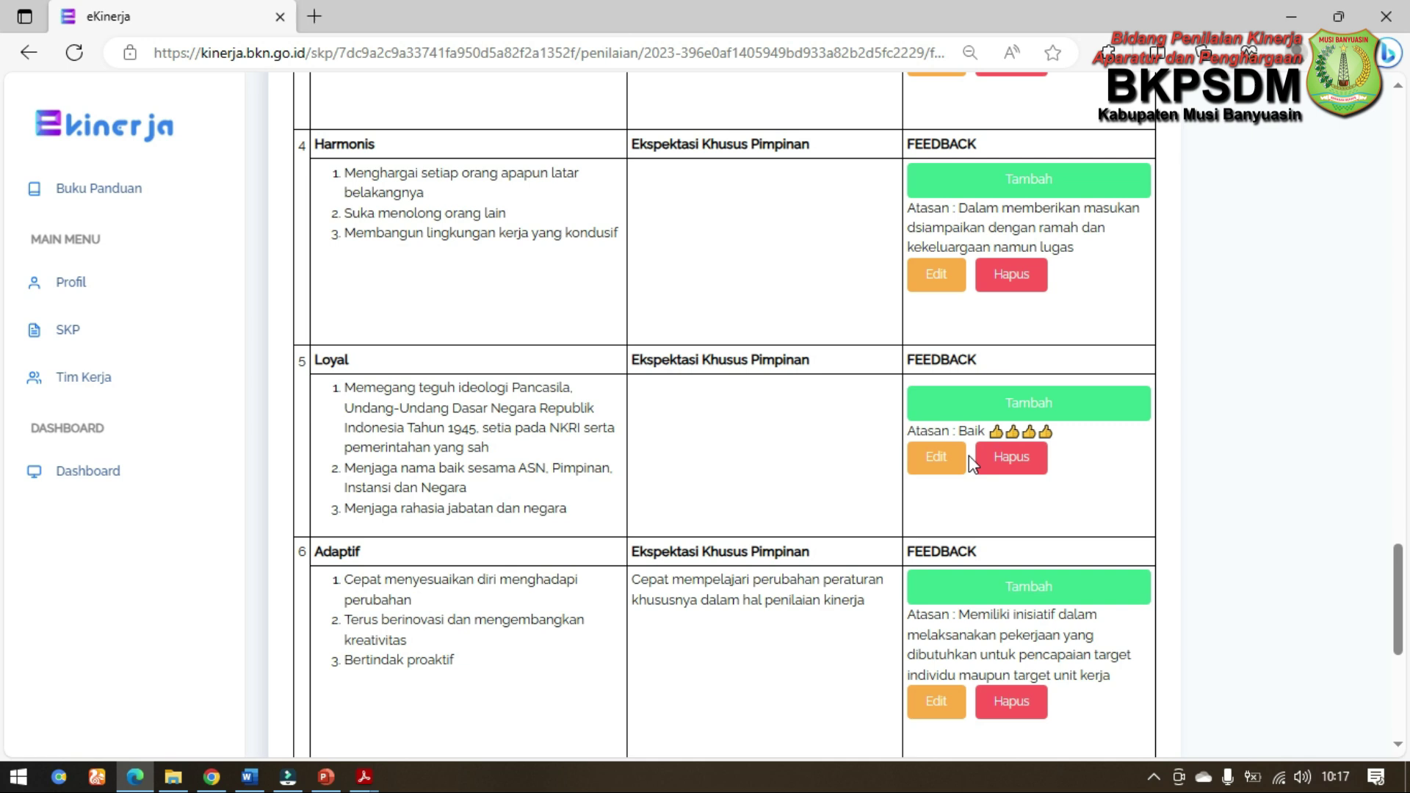
pyautogui.click(944, 462)
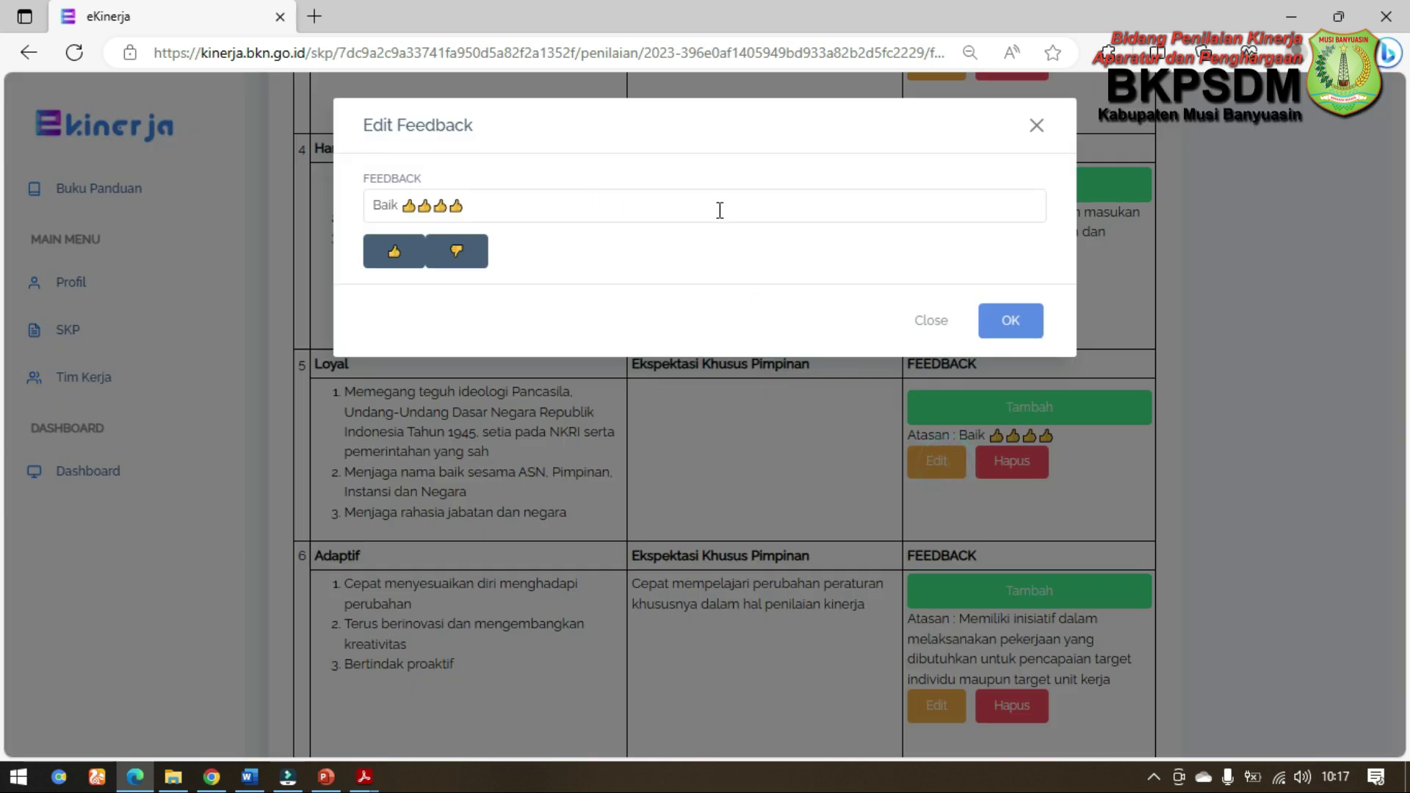
pyautogui.click(933, 321)
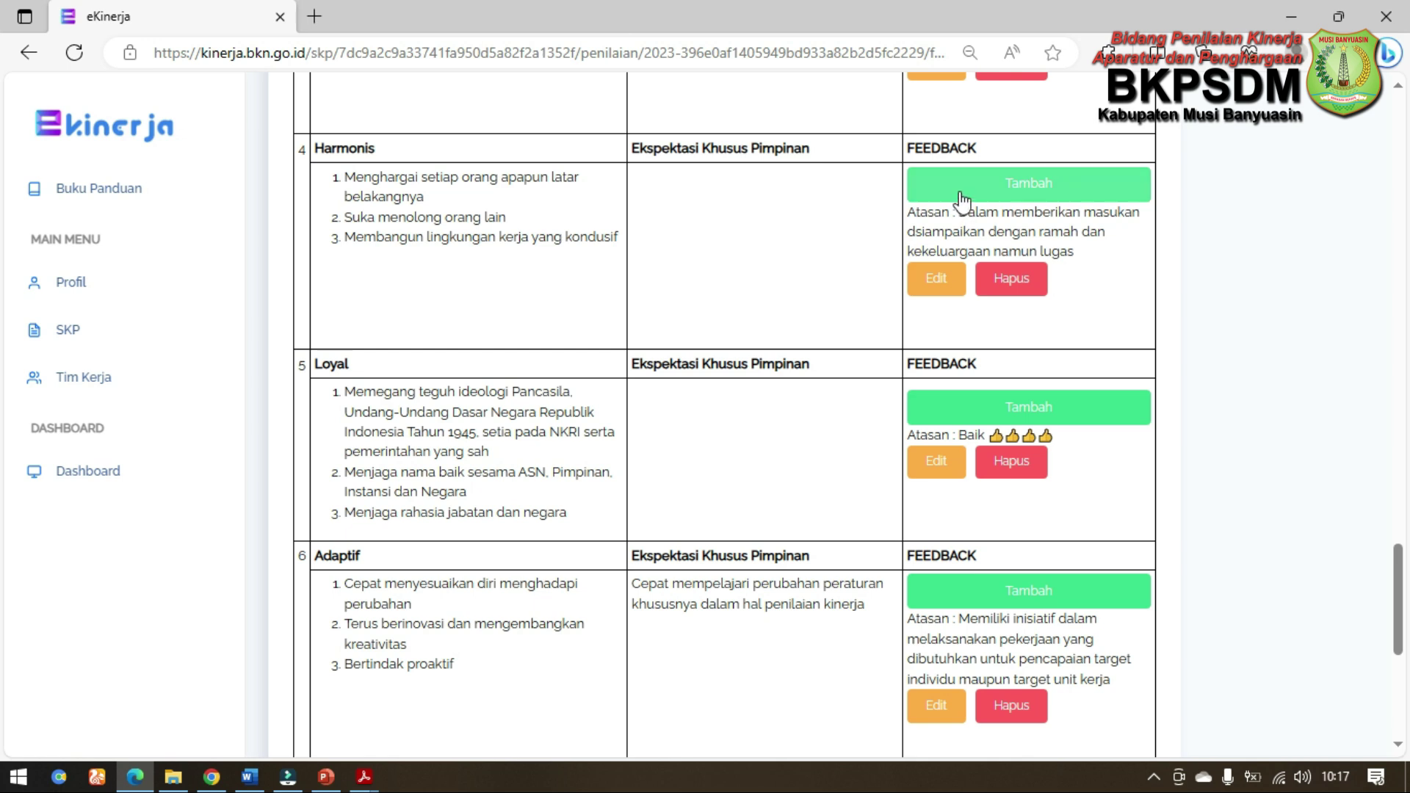
# Step: Try replacing the Loyal feedback with "Untuk tahun depan dalam penentuan target kinerja harus di seusikan dengan beban bidang" and discard the edit
pyautogui.click(940, 462)
pyautogui.click(578, 204)
pyautogui.moveTo(578, 204); pyautogui.dragTo(319, 209)
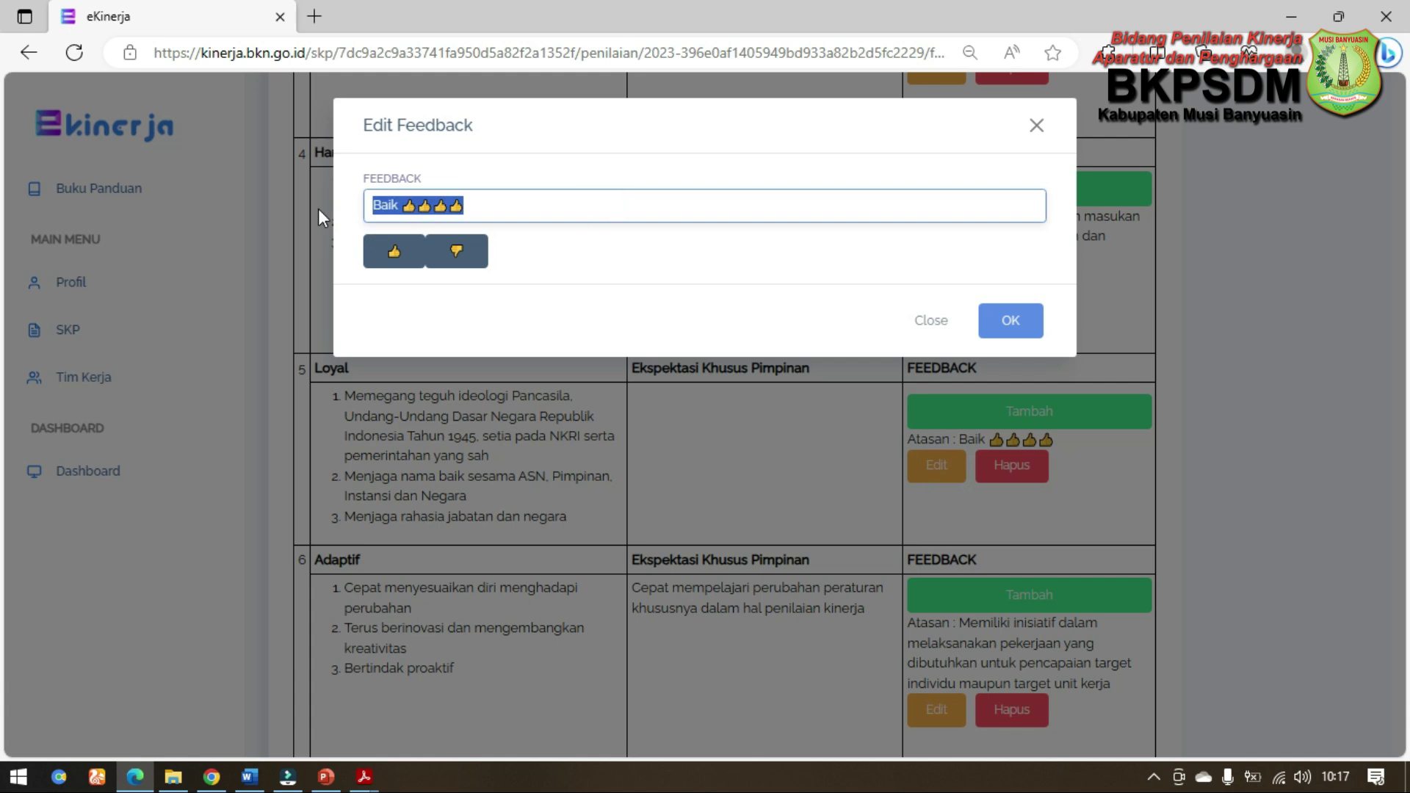
pyautogui.write('Untuk t')
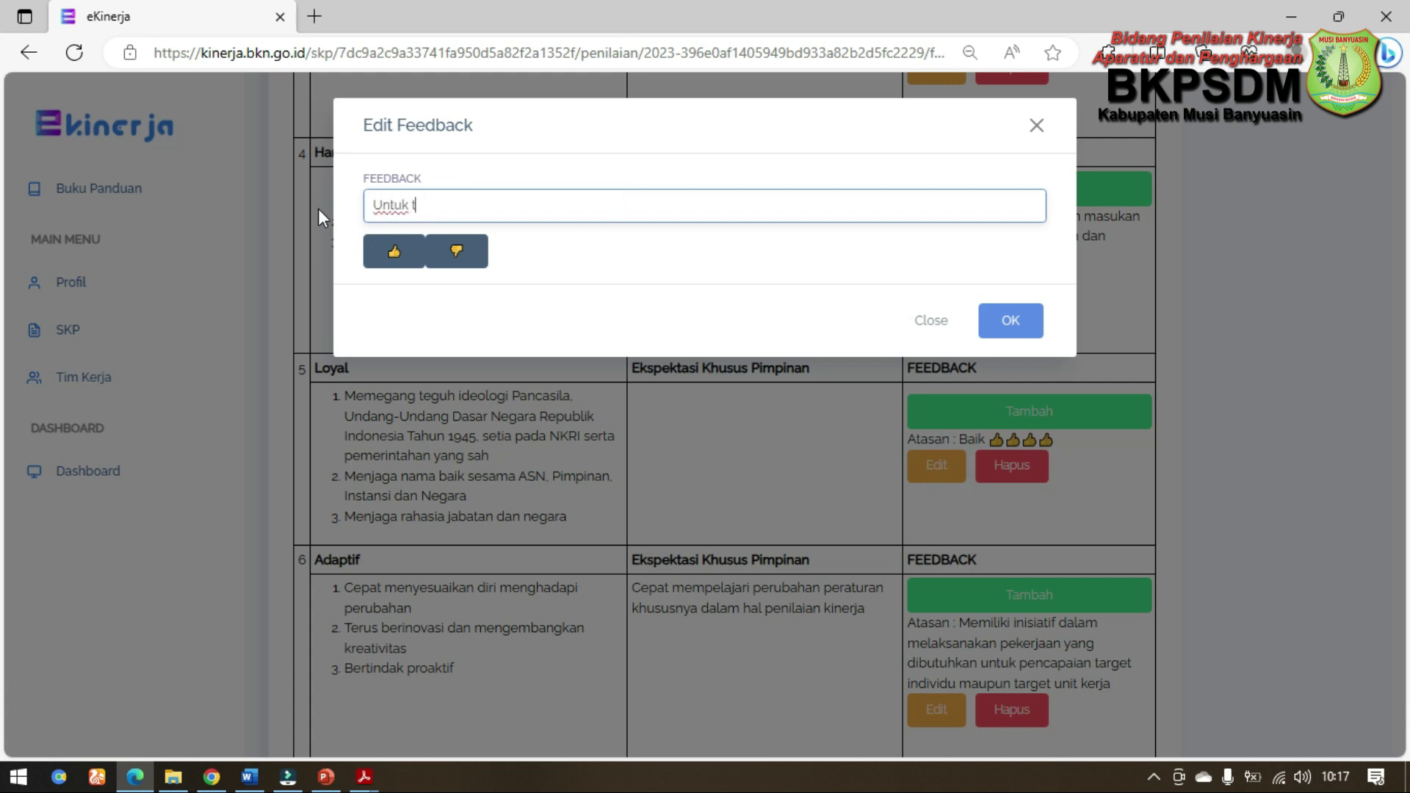
pyautogui.write('ahun depan dalam')
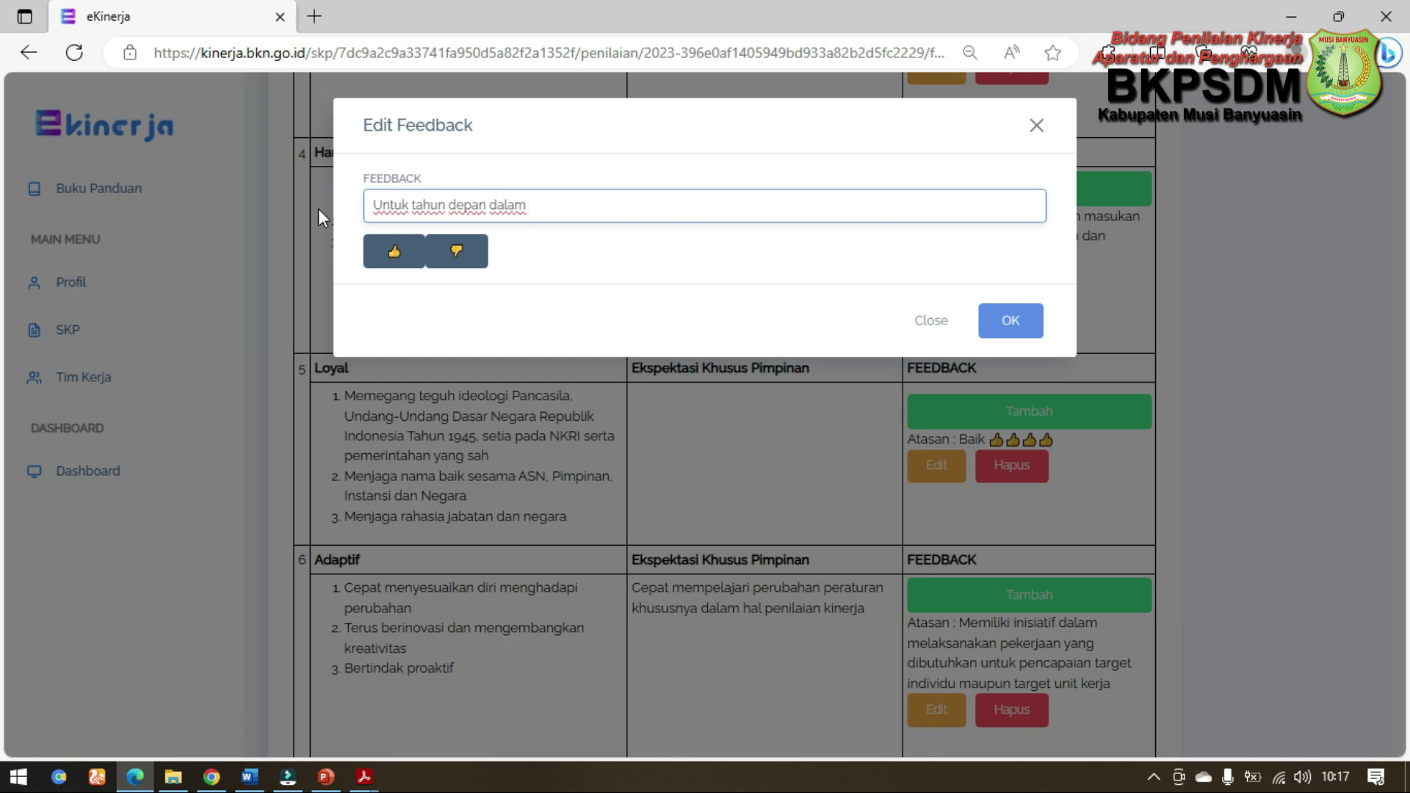
pyautogui.write(' pemenuhan ')
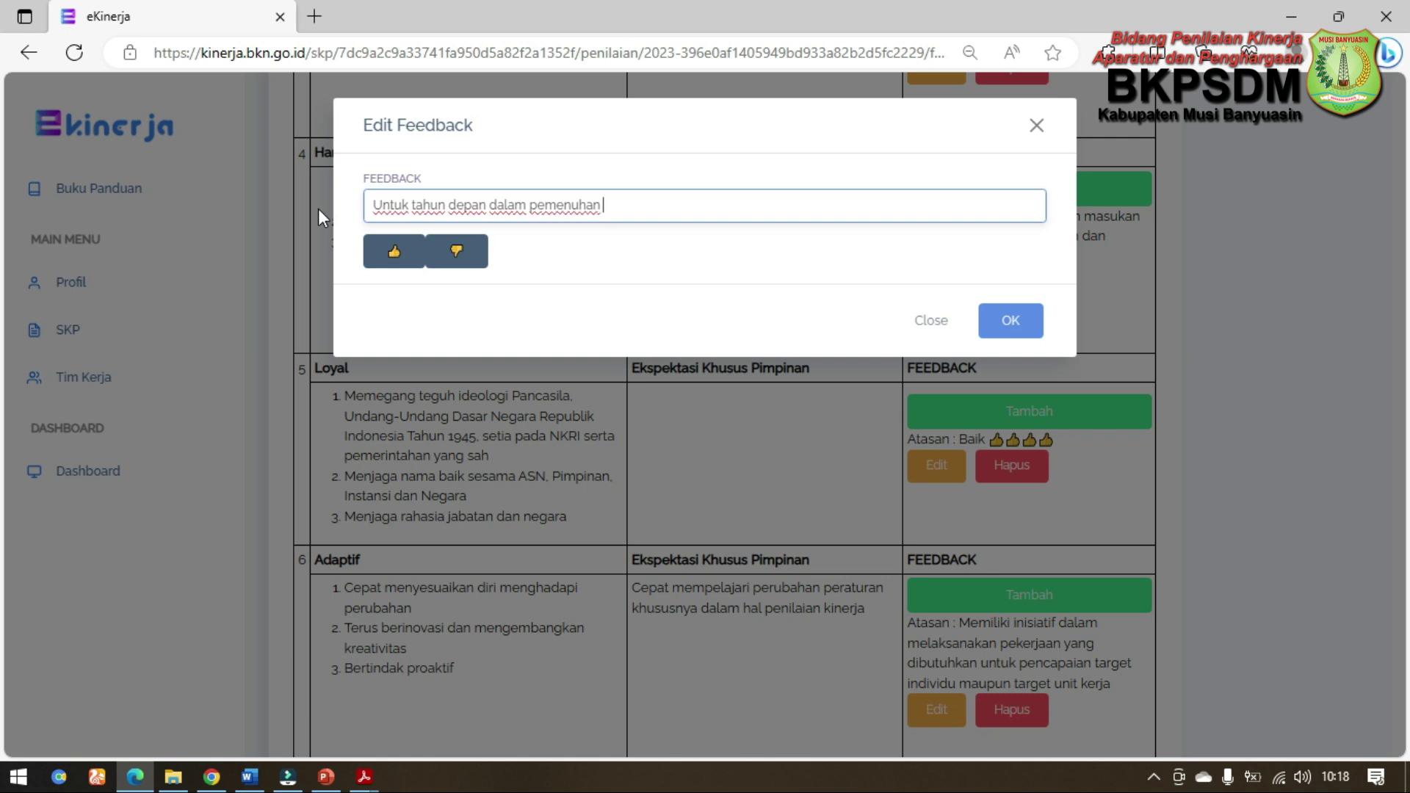
pyautogui.write('target')
pyautogui.press('BackSpace')
pyautogui.press('BackSpace')
pyautogui.press('BackSpace')
pyautogui.press('BackSpace')
pyautogui.press('BackSpace')
pyautogui.press('BackSpace')
pyautogui.press('BackSpace')
pyautogui.press('BackSpace')
pyautogui.press('BackSpace')
pyautogui.press('BackSpace')
pyautogui.press('BackSpace')
pyautogui.press('BackSpace')
pyautogui.press('BackSpace')
pyautogui.press('BackSpace')
pyautogui.write('nentuan target kinerja harus di')
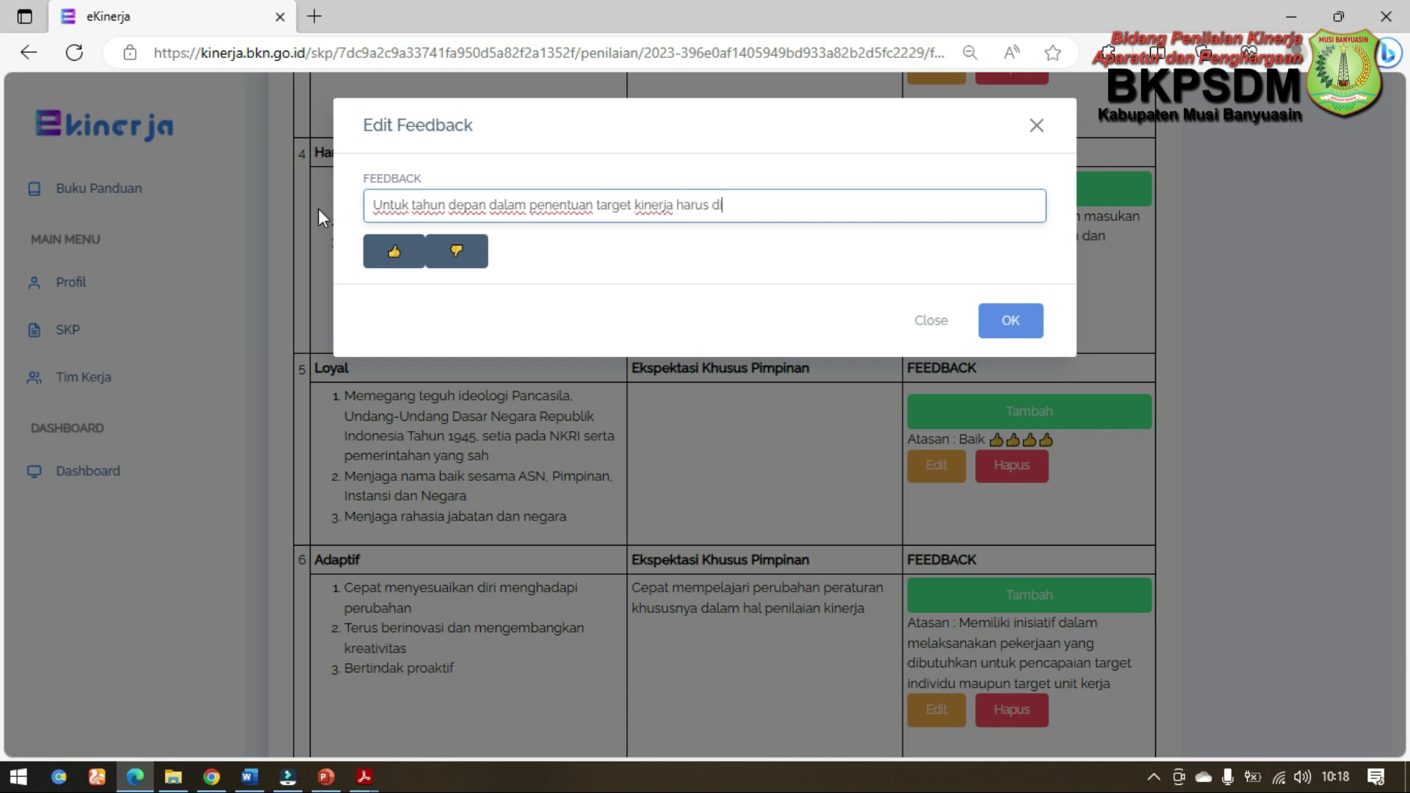
pyautogui.write(' seusikan deng')
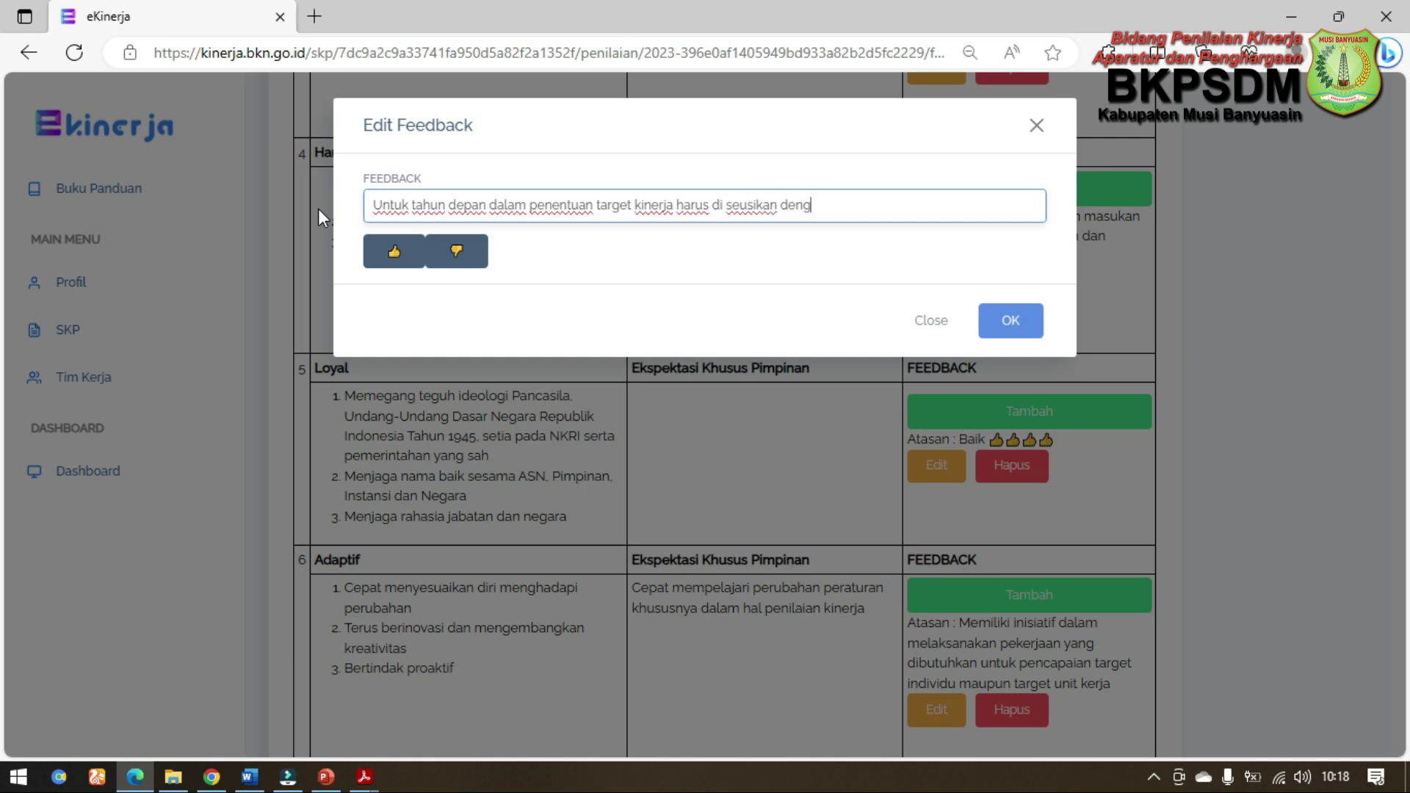
pyautogui.write('an beban bidang')
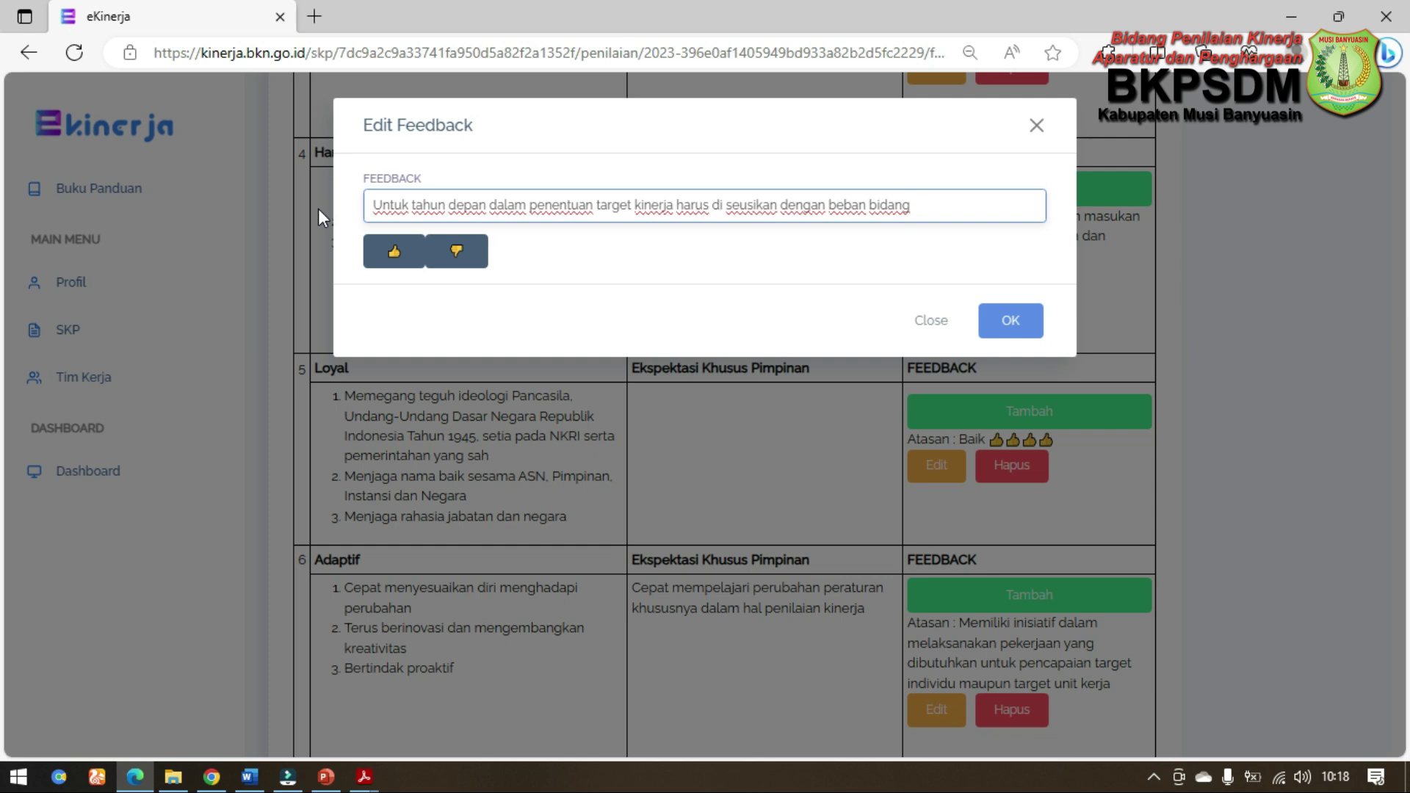
pyautogui.click(938, 320)
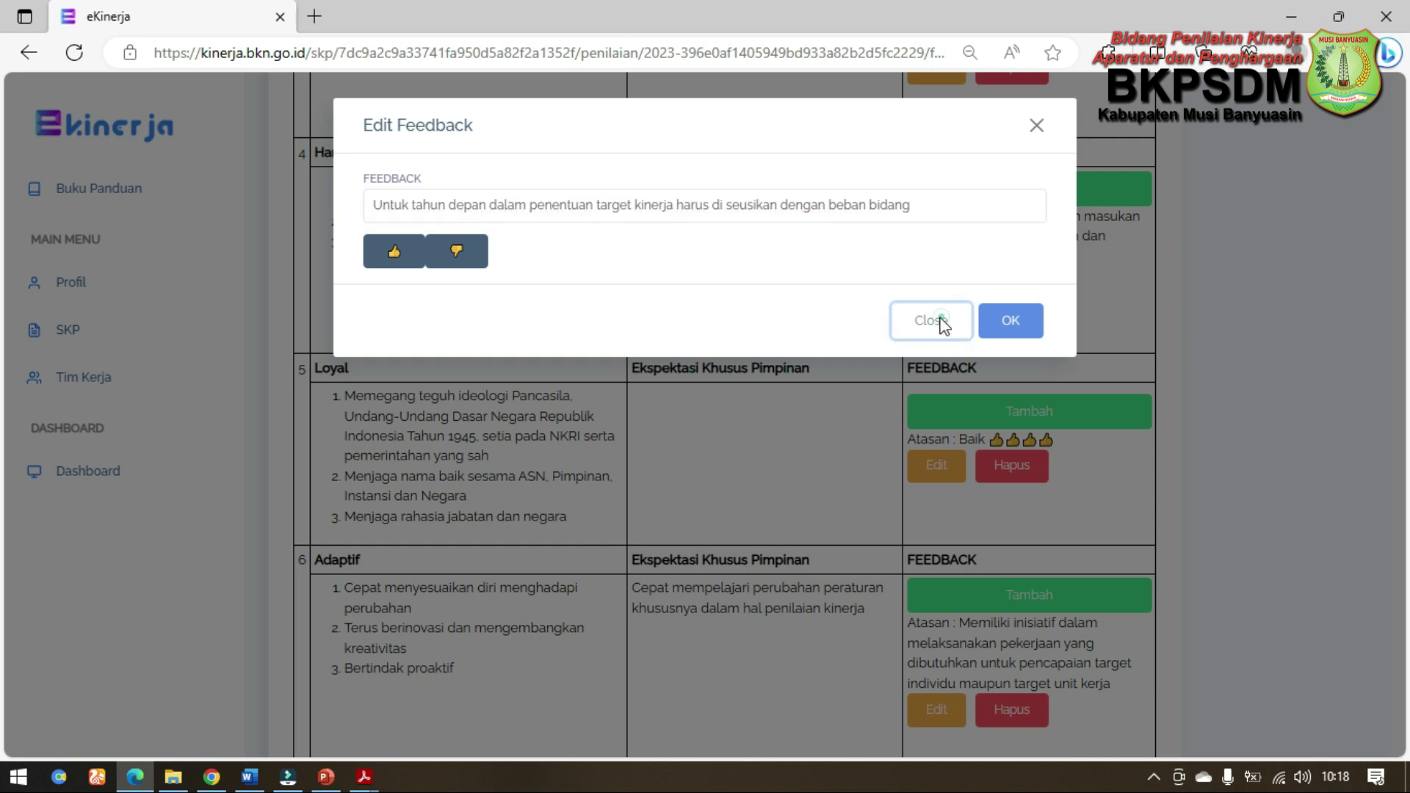
# Step: Set the Rating Perilaku Kerja below the Kolaboratif aspect to DIATAS EKSPEKTASI
pyautogui.scroll(-7, 1160, 530)
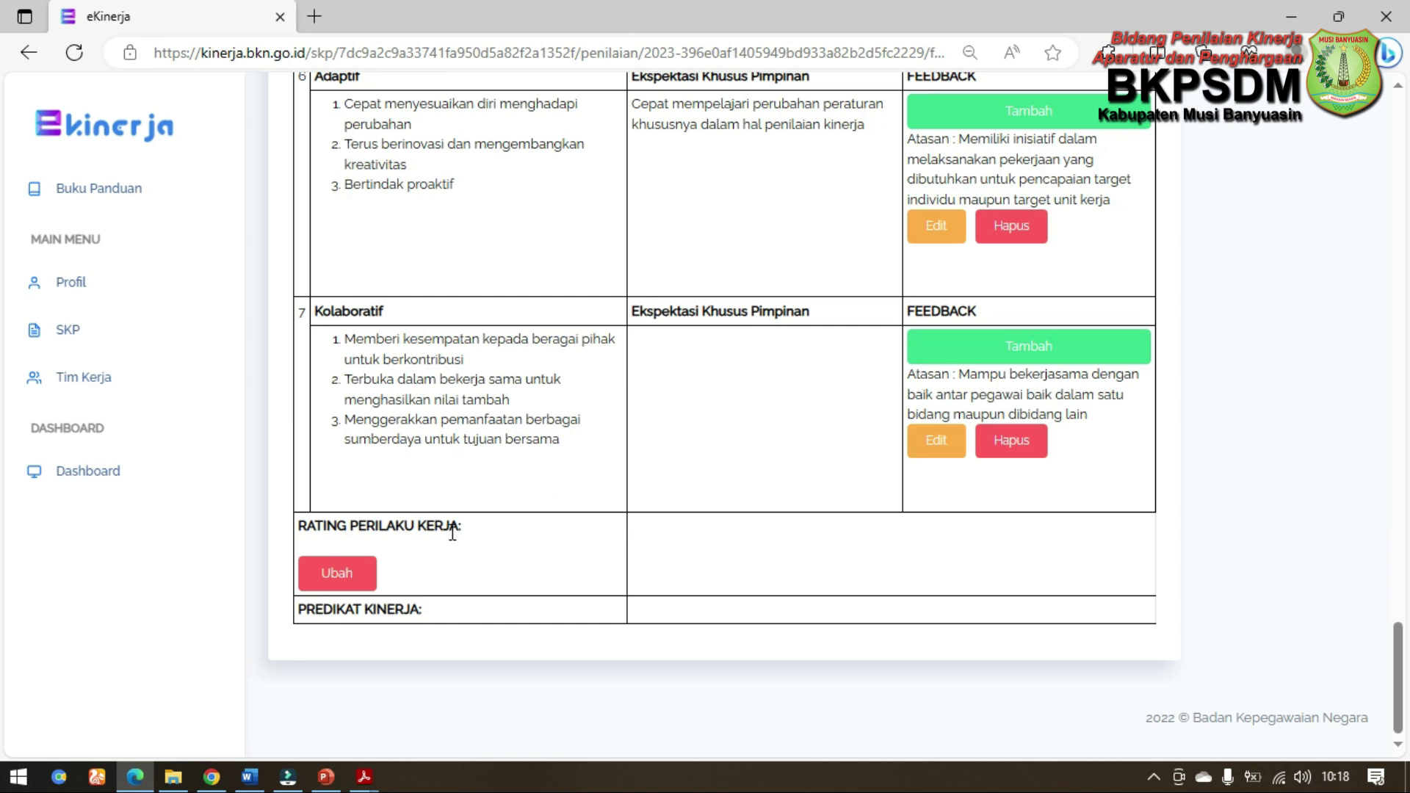
pyautogui.click(334, 573)
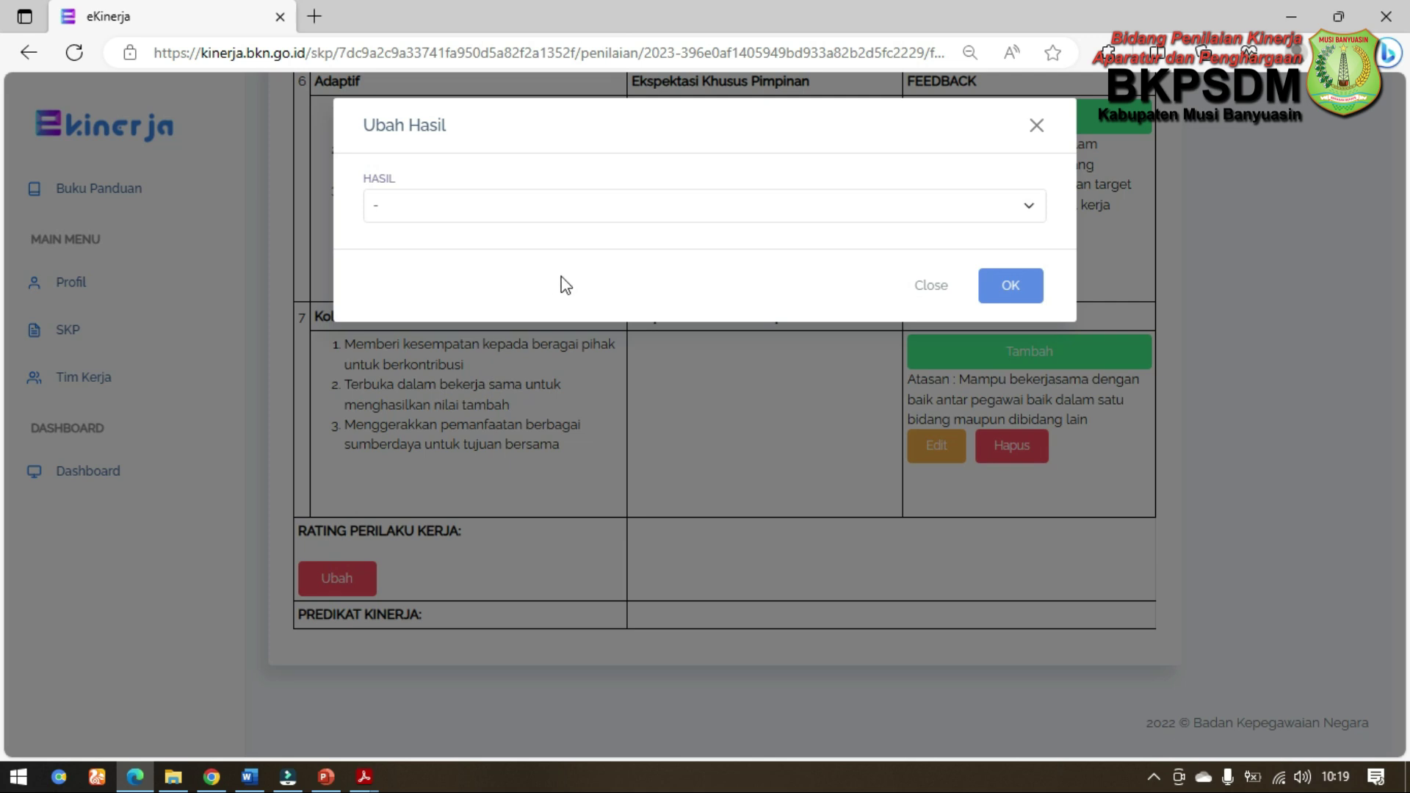
pyautogui.click(554, 200)
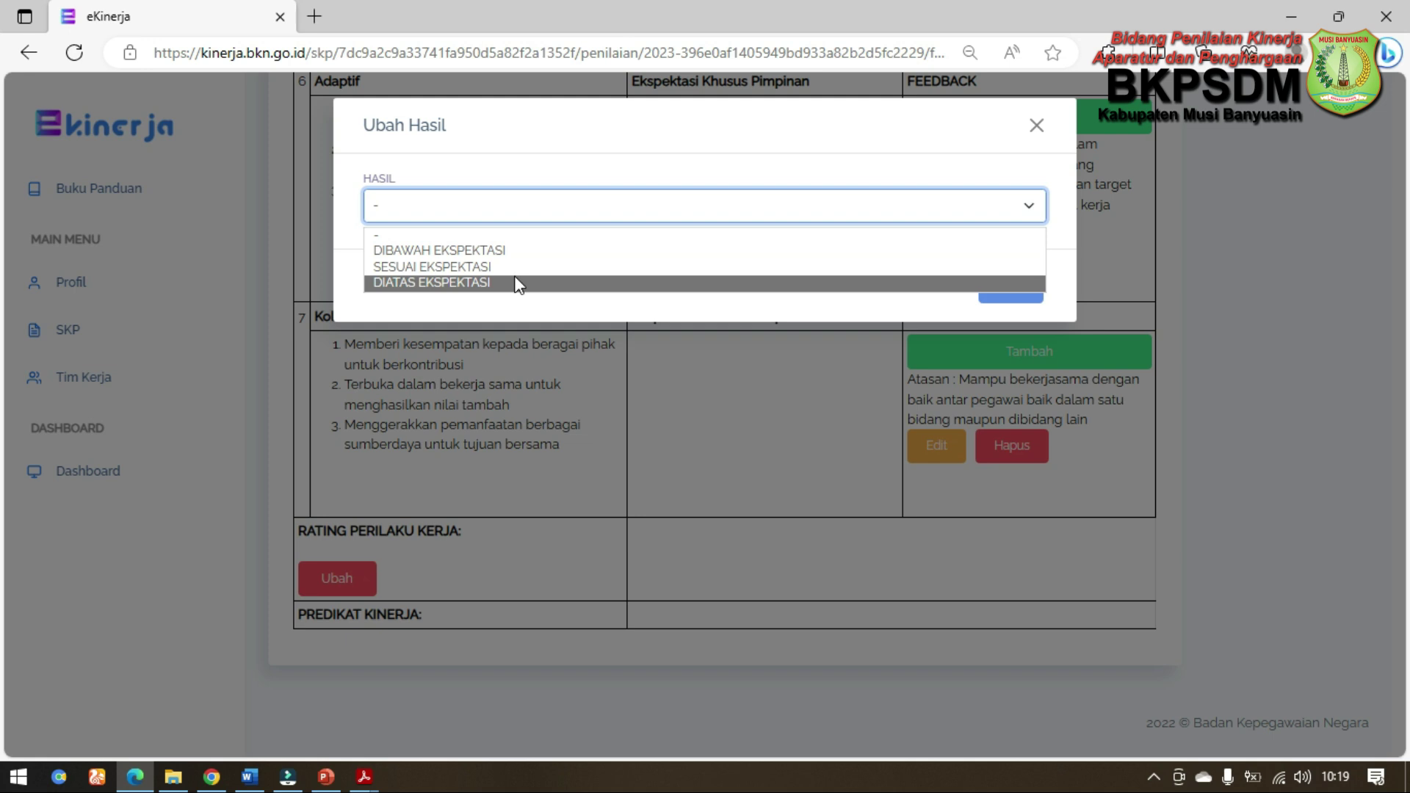
pyautogui.click(514, 283)
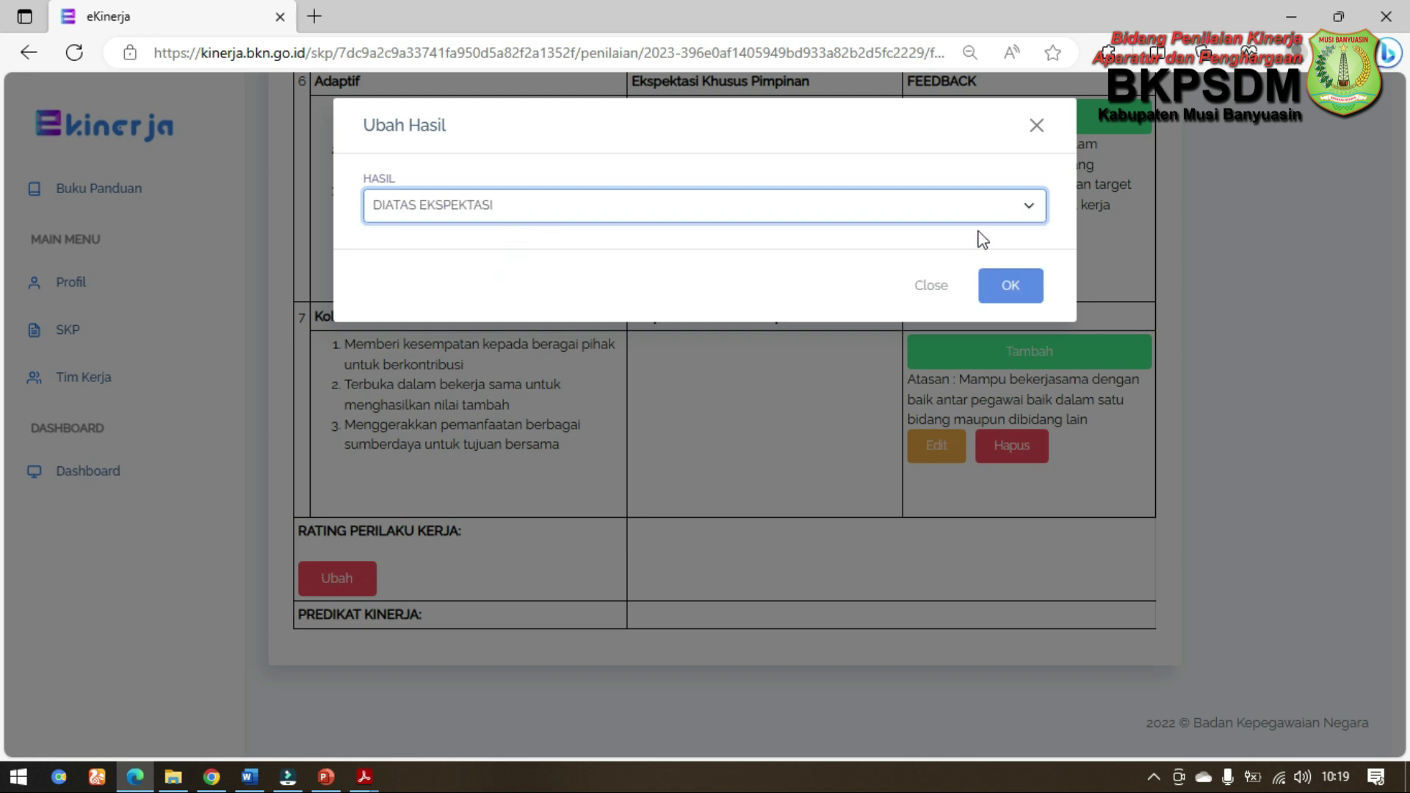
pyautogui.click(1033, 293)
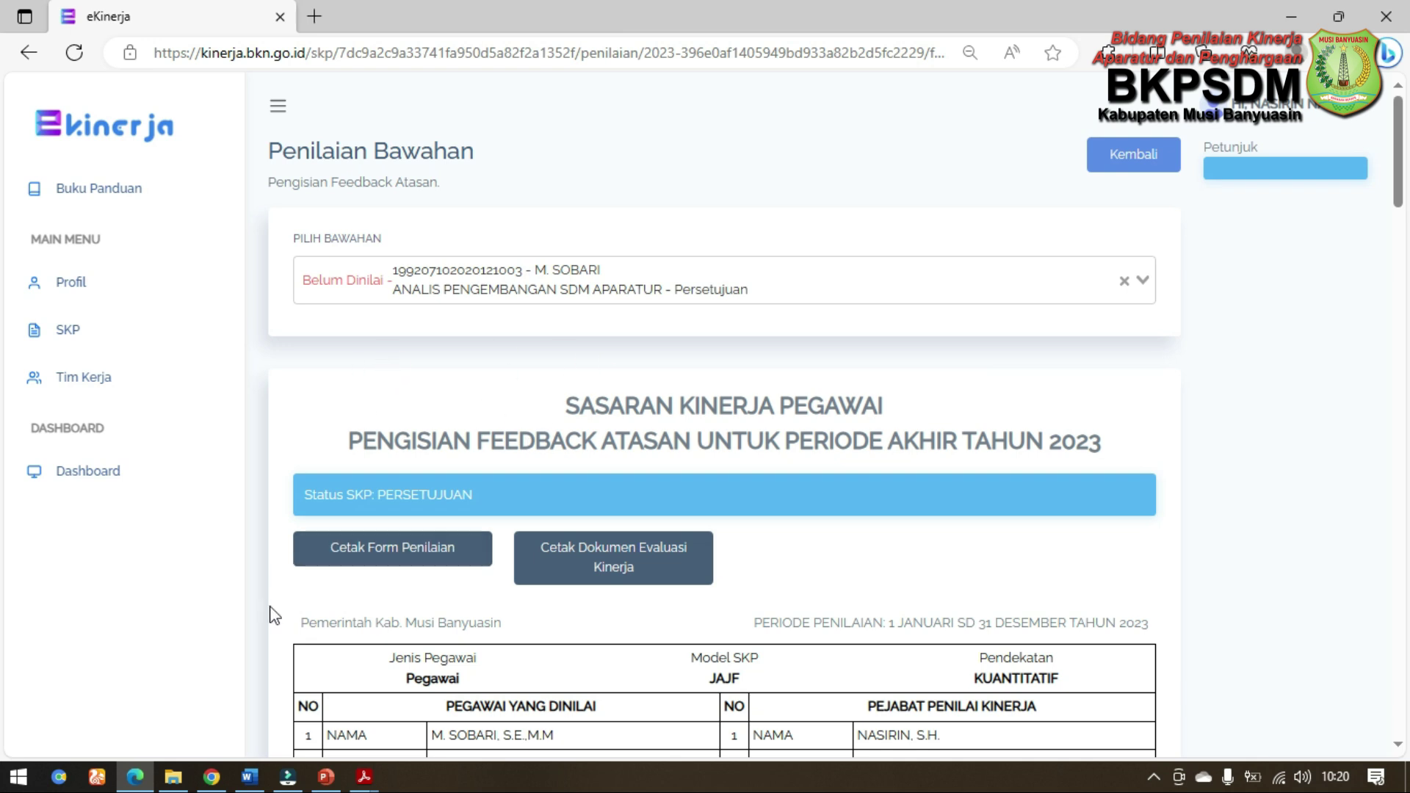
# Step: Switch to the employee's eKinerja session in Chrome and open the 2023 SKP's Penilaian at the AKHIR final period
pyautogui.click(215, 779)
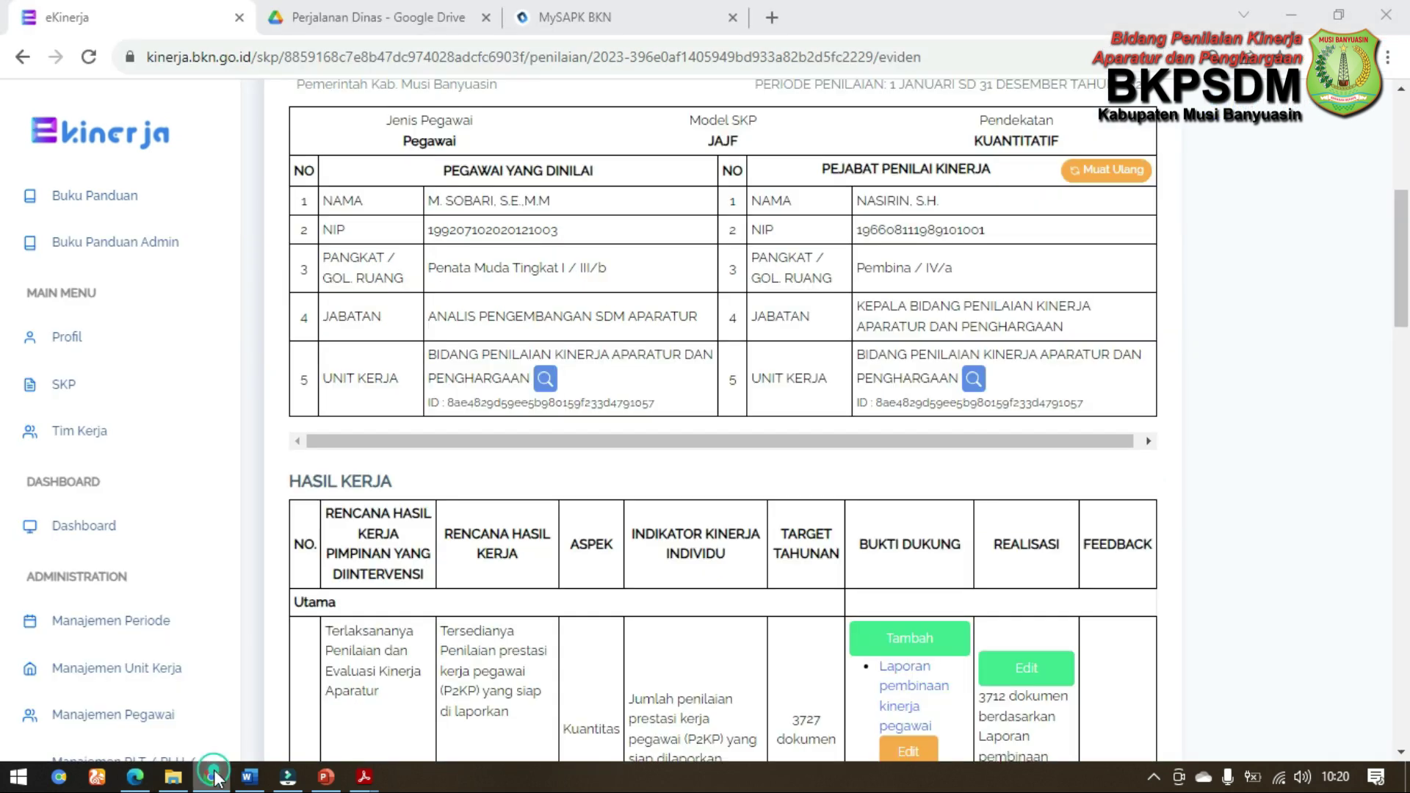
pyautogui.scroll(8, 984, 428)
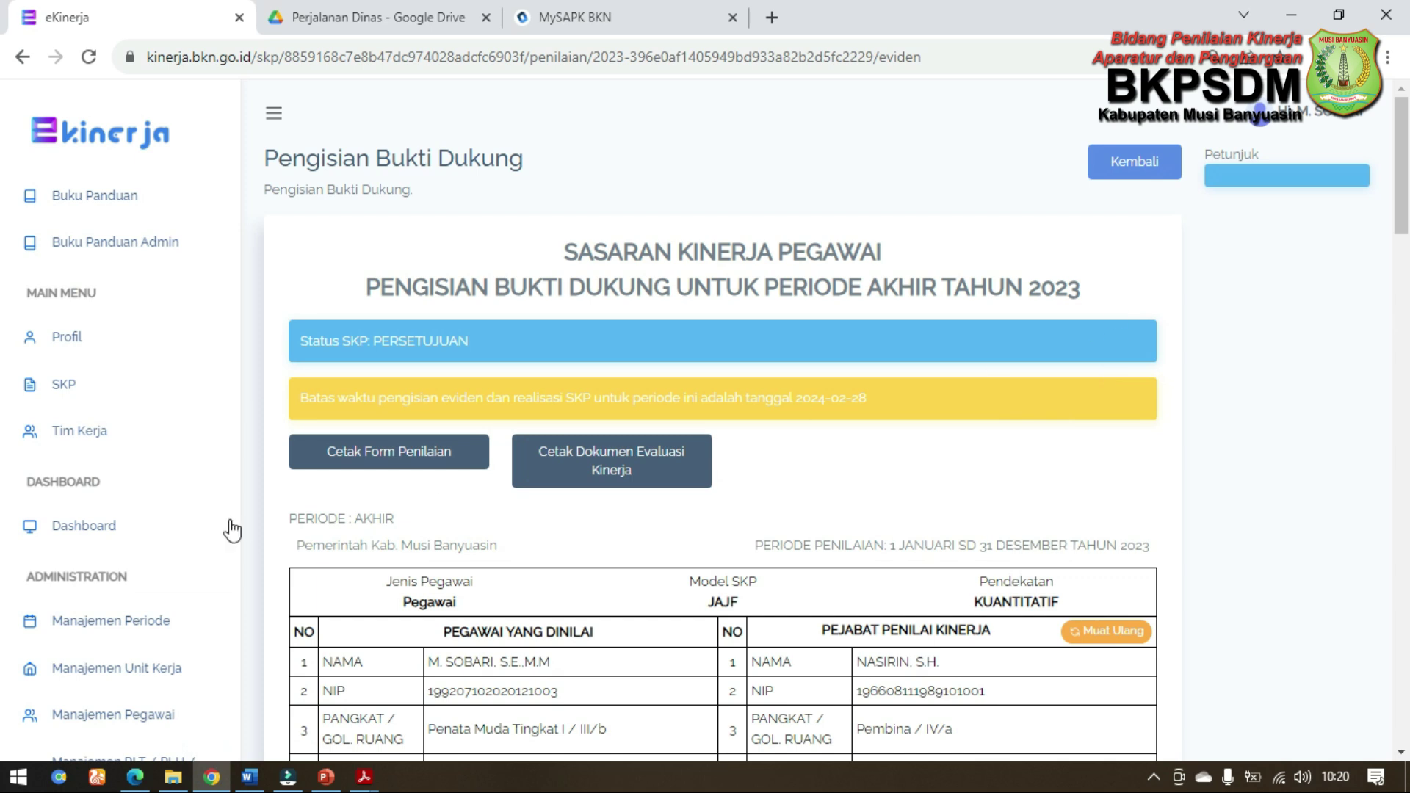
pyautogui.click(144, 384)
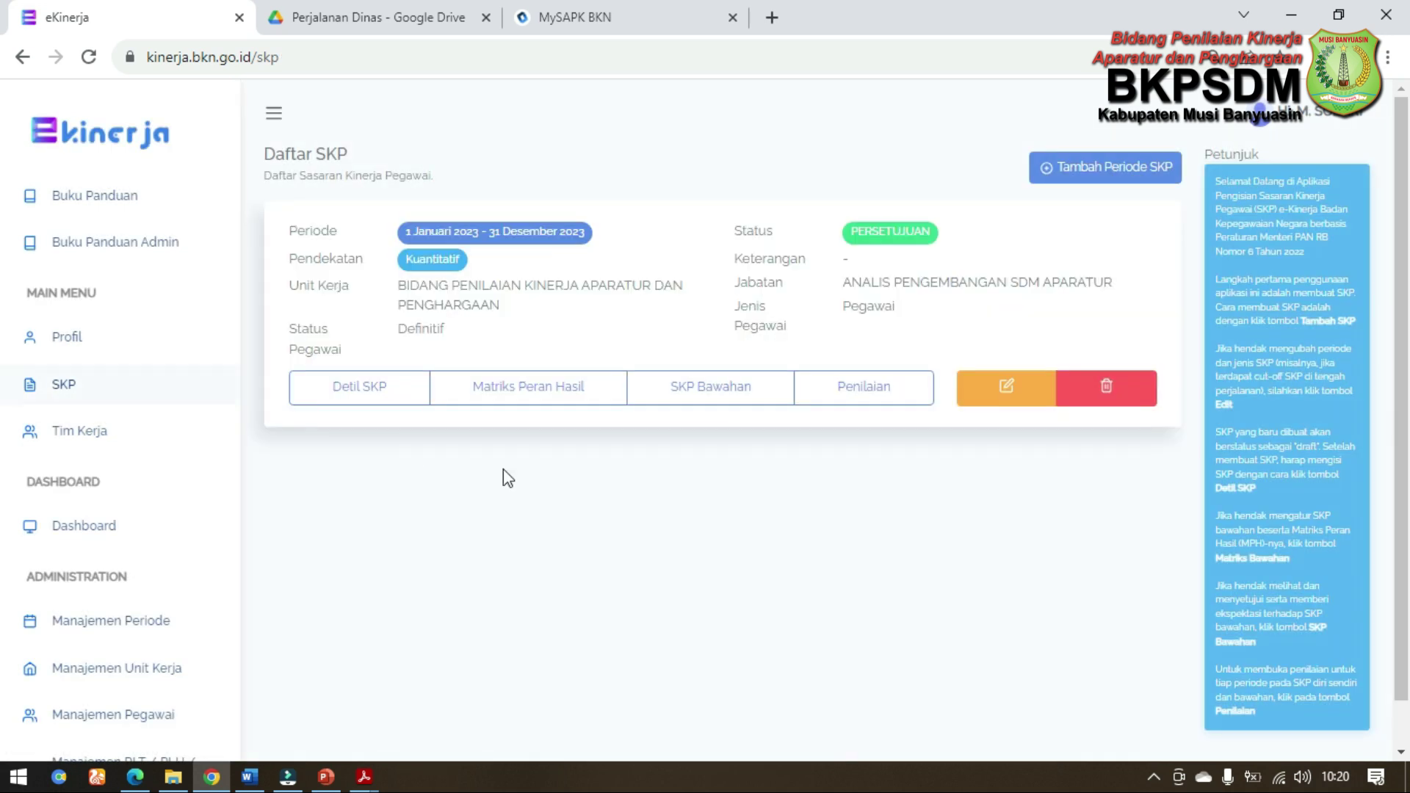
pyautogui.click(832, 395)
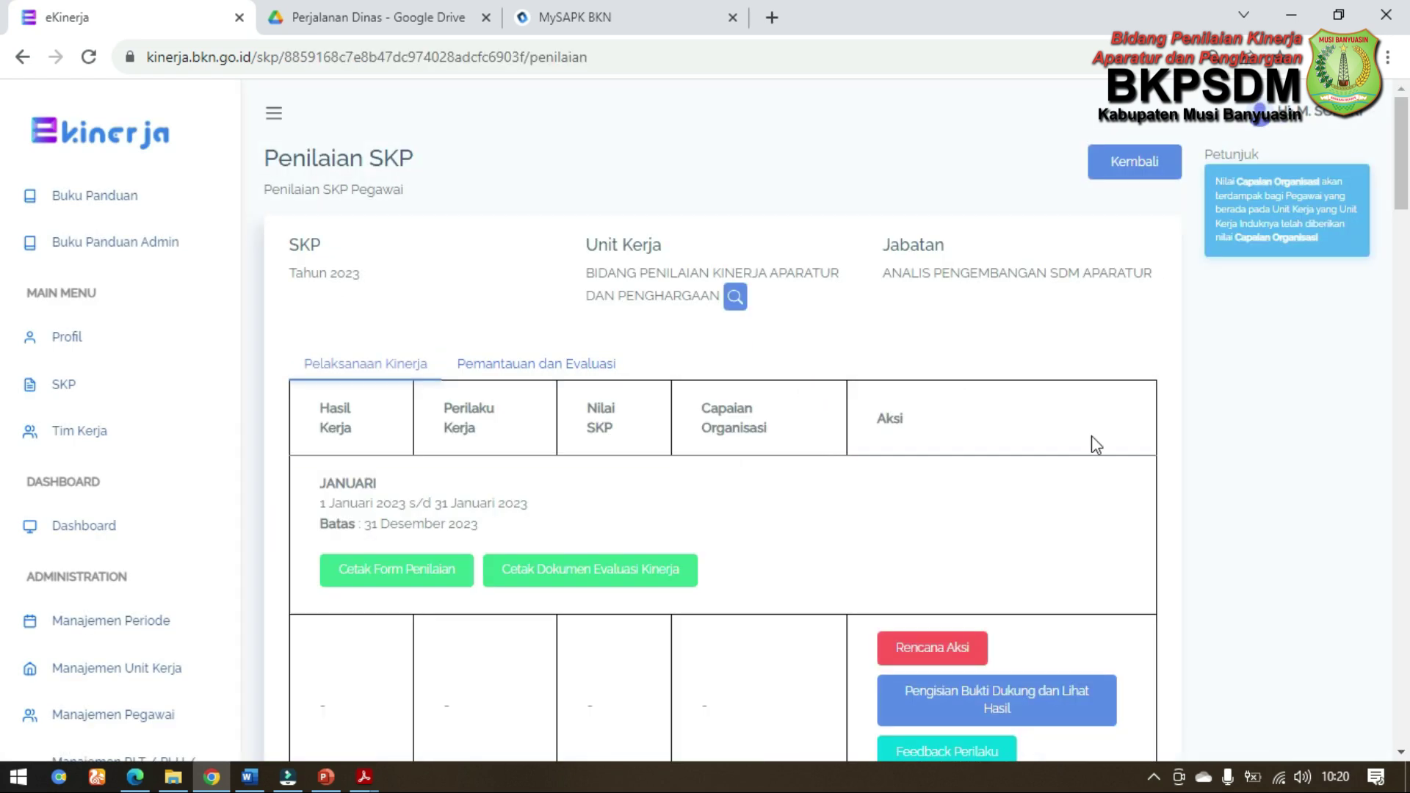
pyautogui.moveTo(1401, 192); pyautogui.dragTo(1373, 768)
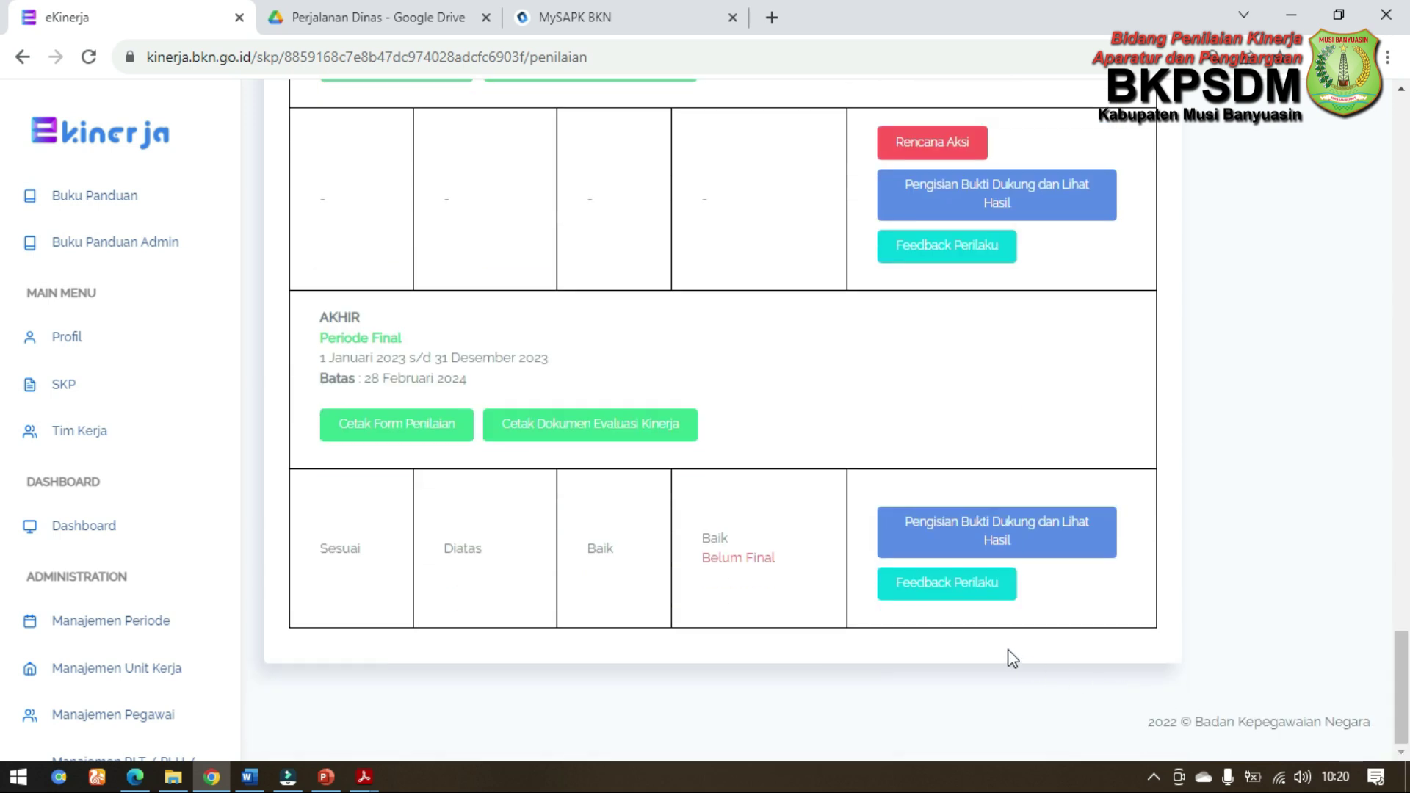
# Step: Start printing the Form Penilaian for the AKHIR period and set its Tanggal to 10/01/2024
pyautogui.click(409, 432)
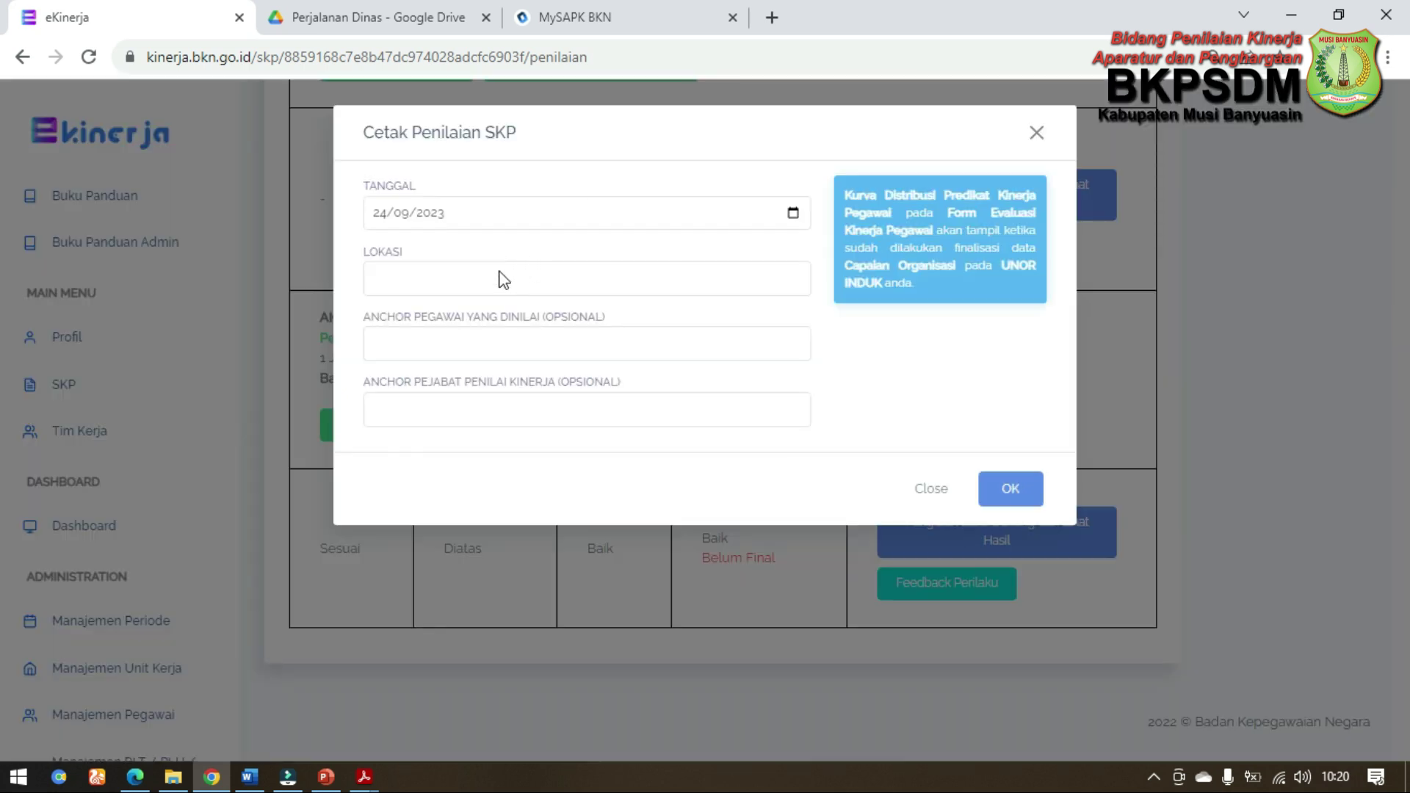
pyautogui.click(794, 213)
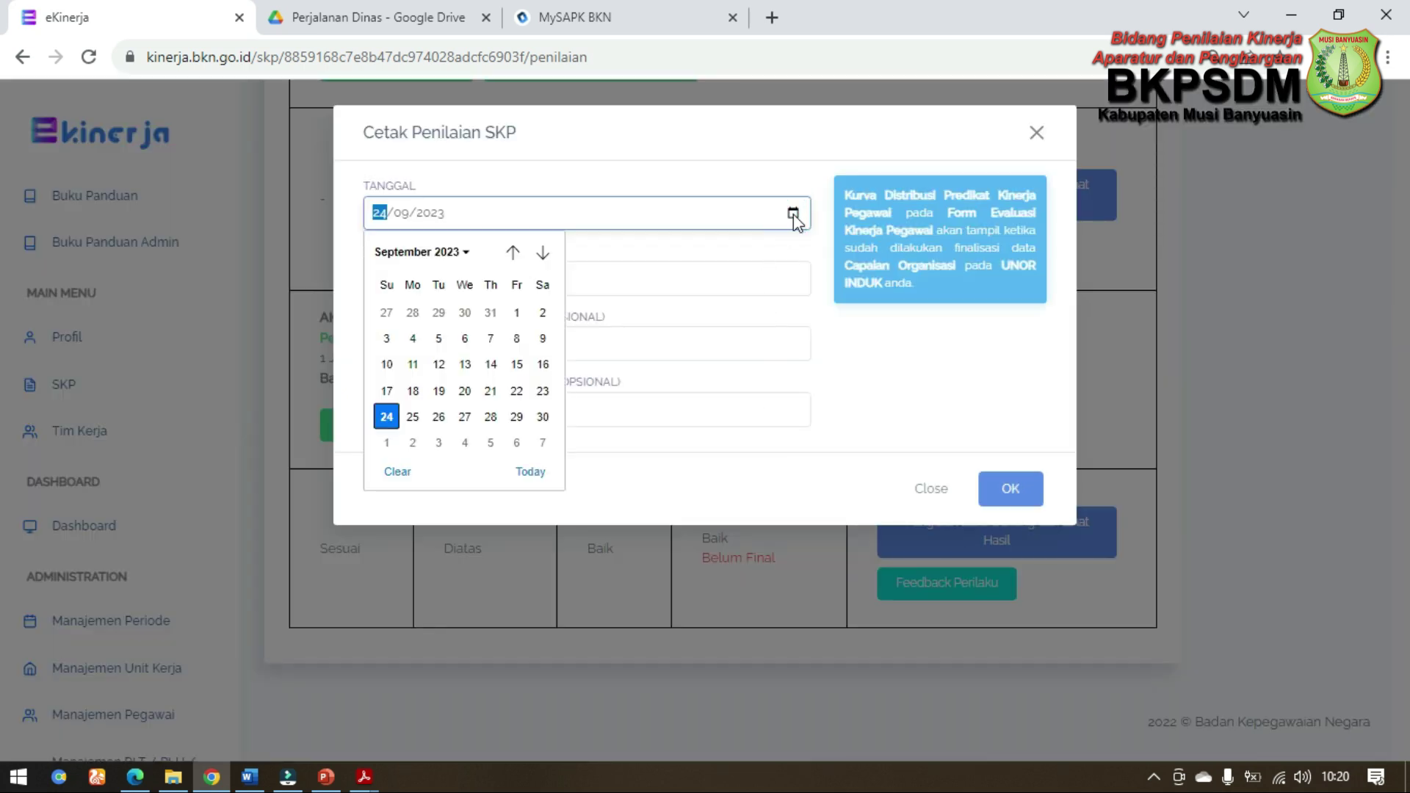
pyautogui.click(512, 252)
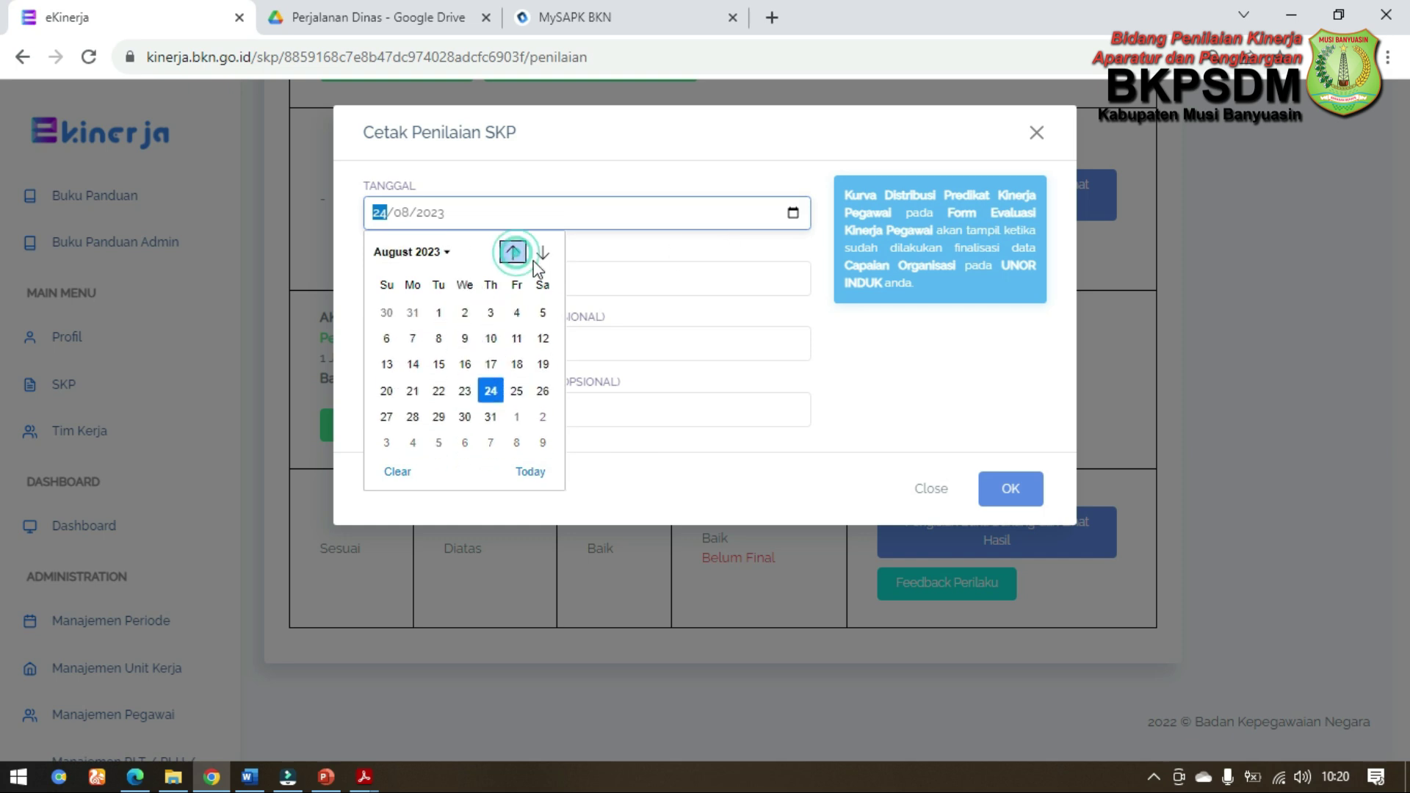
pyautogui.click(542, 253)
pyautogui.click(543, 253)
pyautogui.click(542, 253)
pyautogui.click(542, 253)
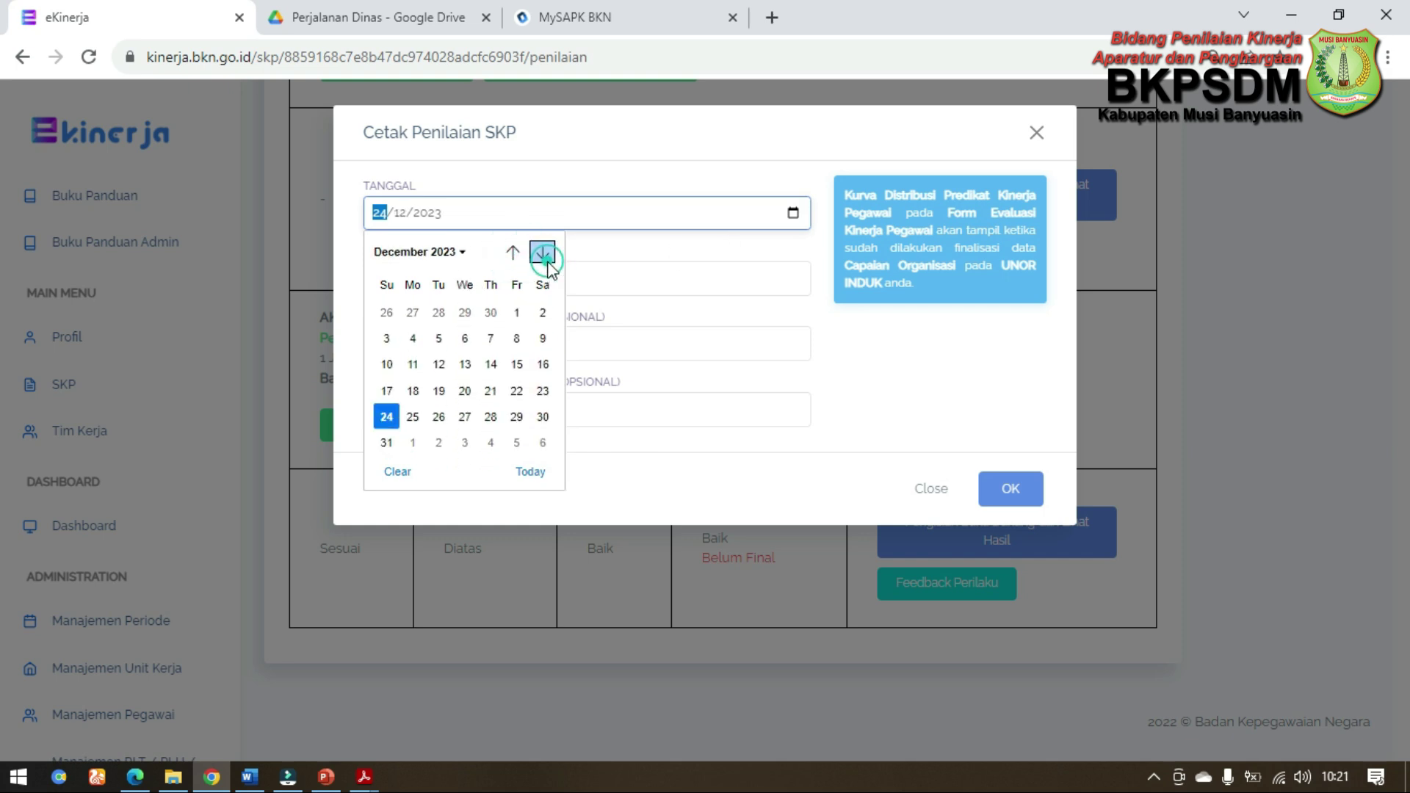
pyautogui.click(545, 258)
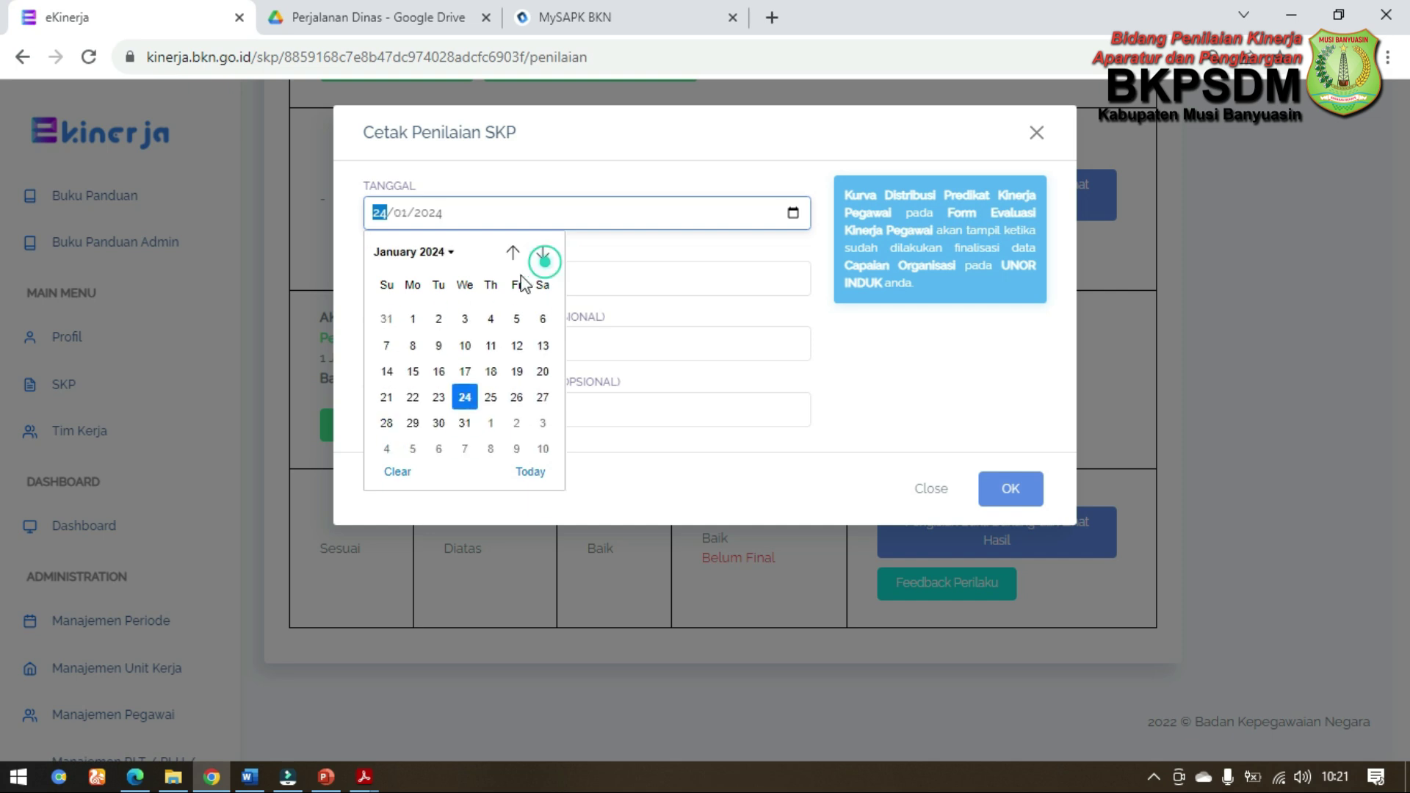
pyautogui.click(464, 342)
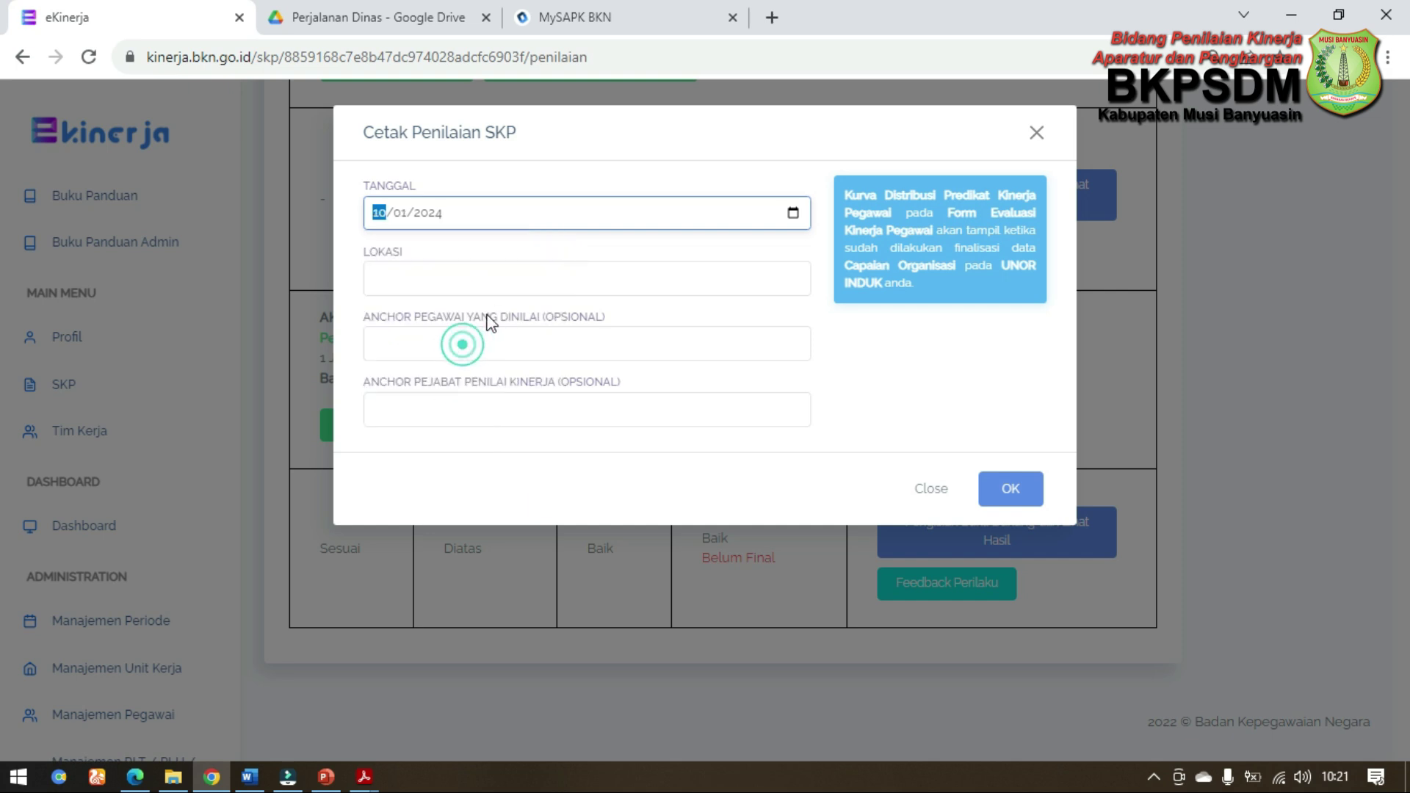
# Step: Enter Sekayu as the Lokasi and generate the Form Penilaian
pyautogui.click(498, 273)
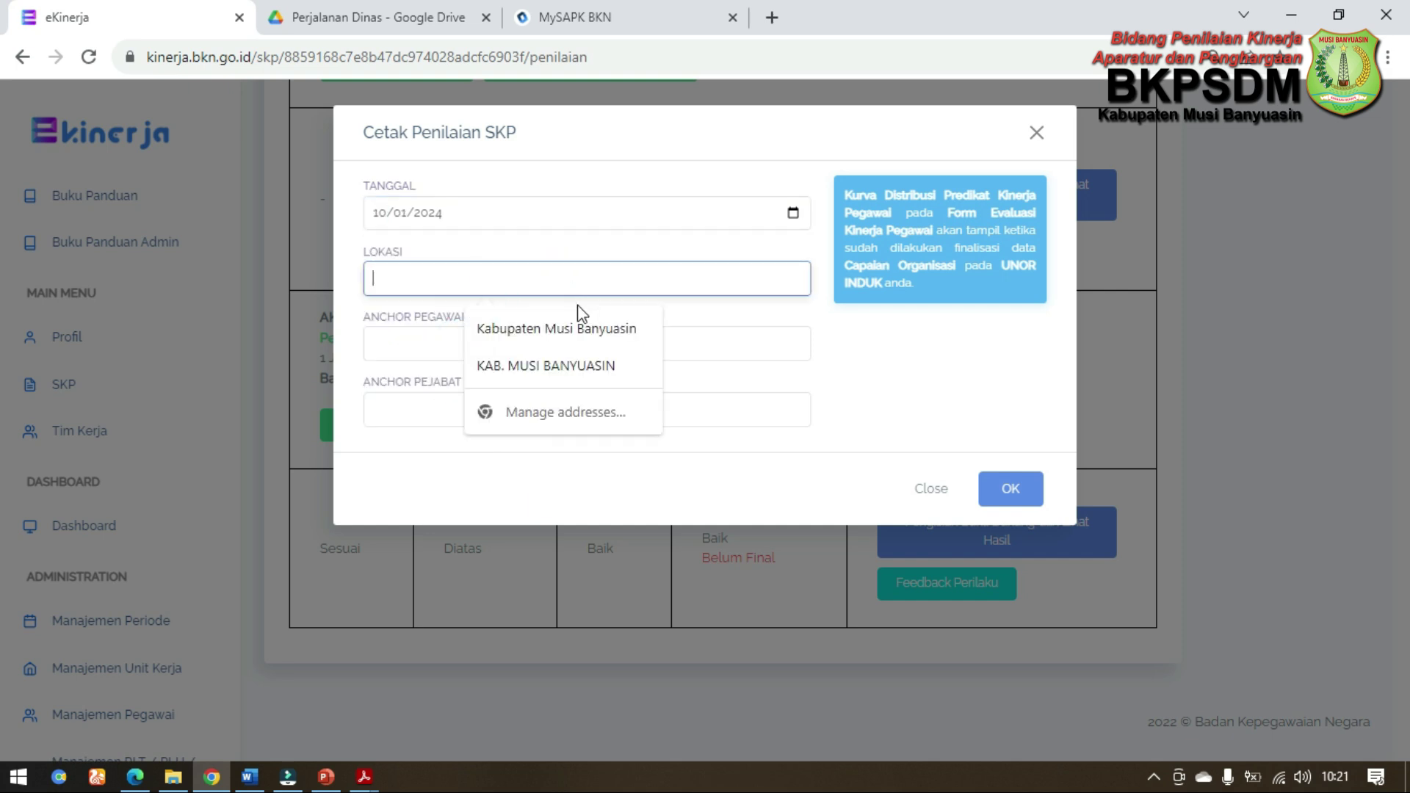
pyautogui.write('Sekayu')
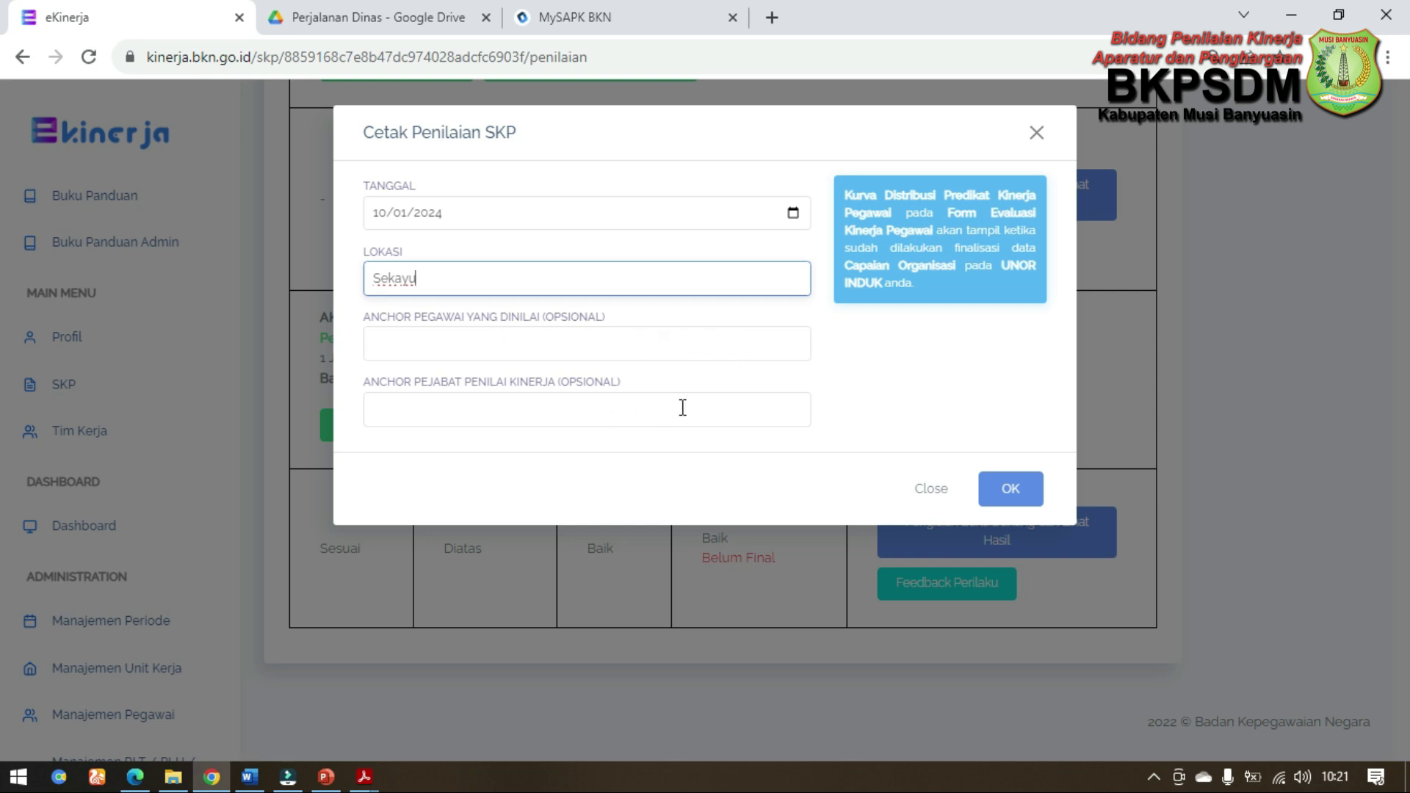
pyautogui.click(1037, 496)
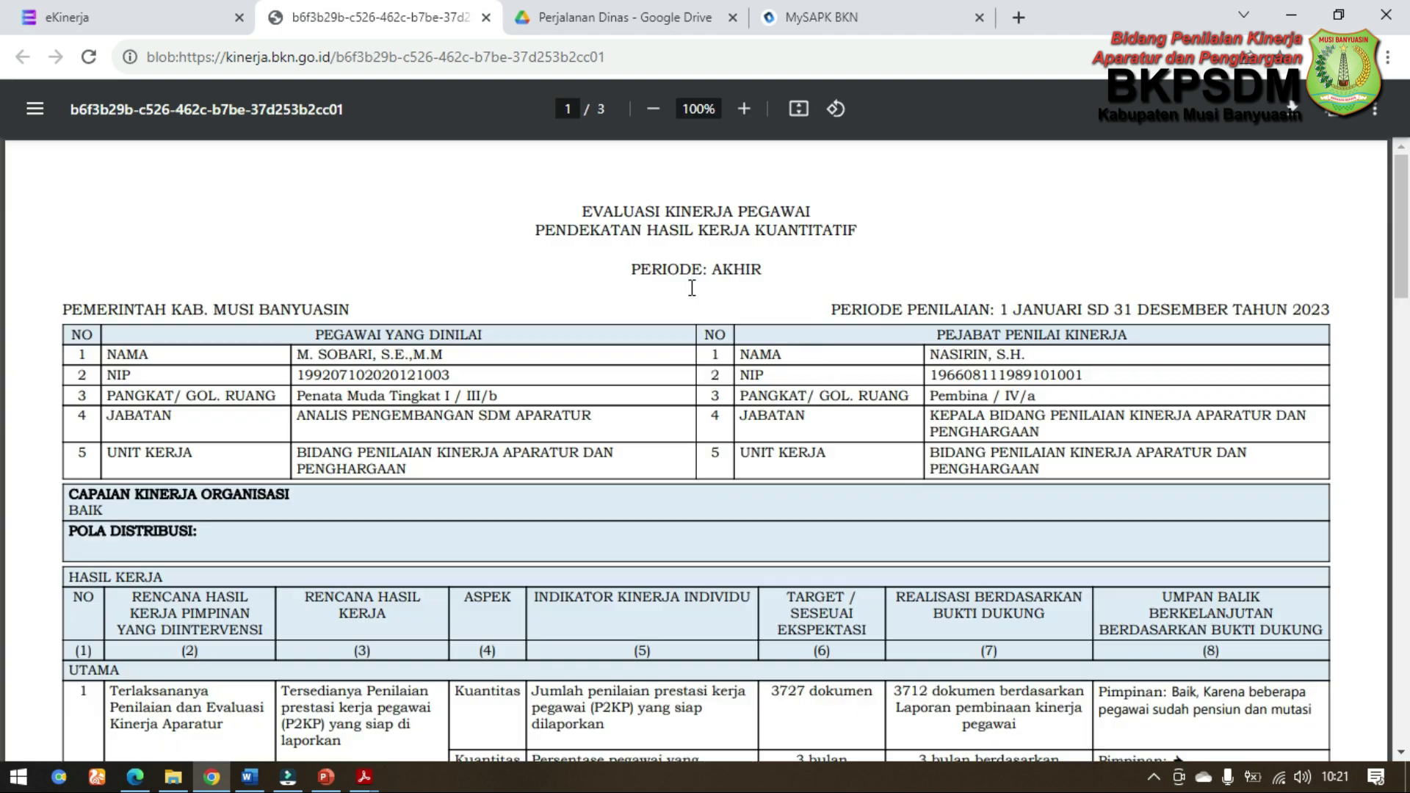
# Step: Examine the generated Evaluasi Kinerja Pegawai document through its feedback, ratings, predikat and signature block, and close it
pyautogui.scroll(-4, 681, 297)
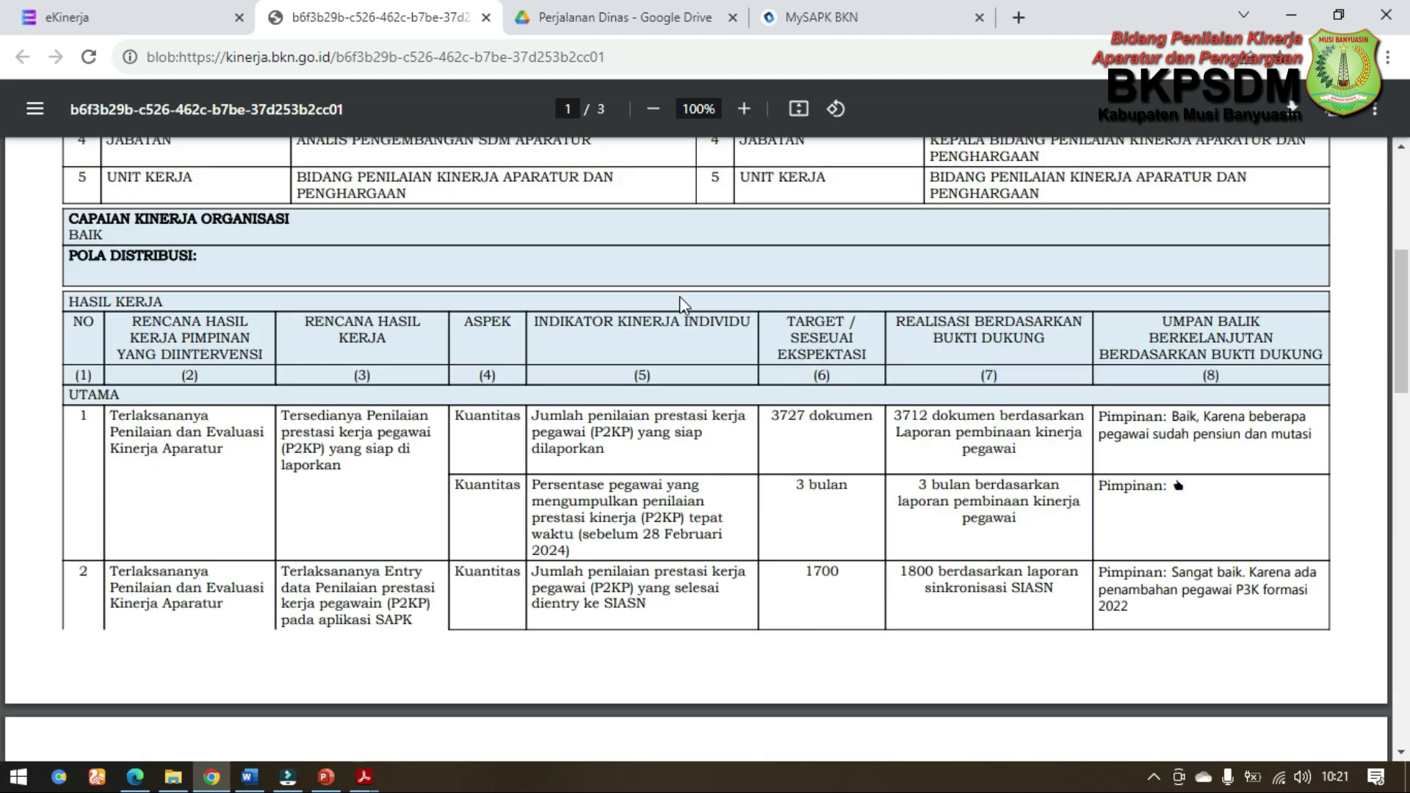
pyautogui.scroll(-8, 680, 297)
pyautogui.scroll(-16, 694, 304)
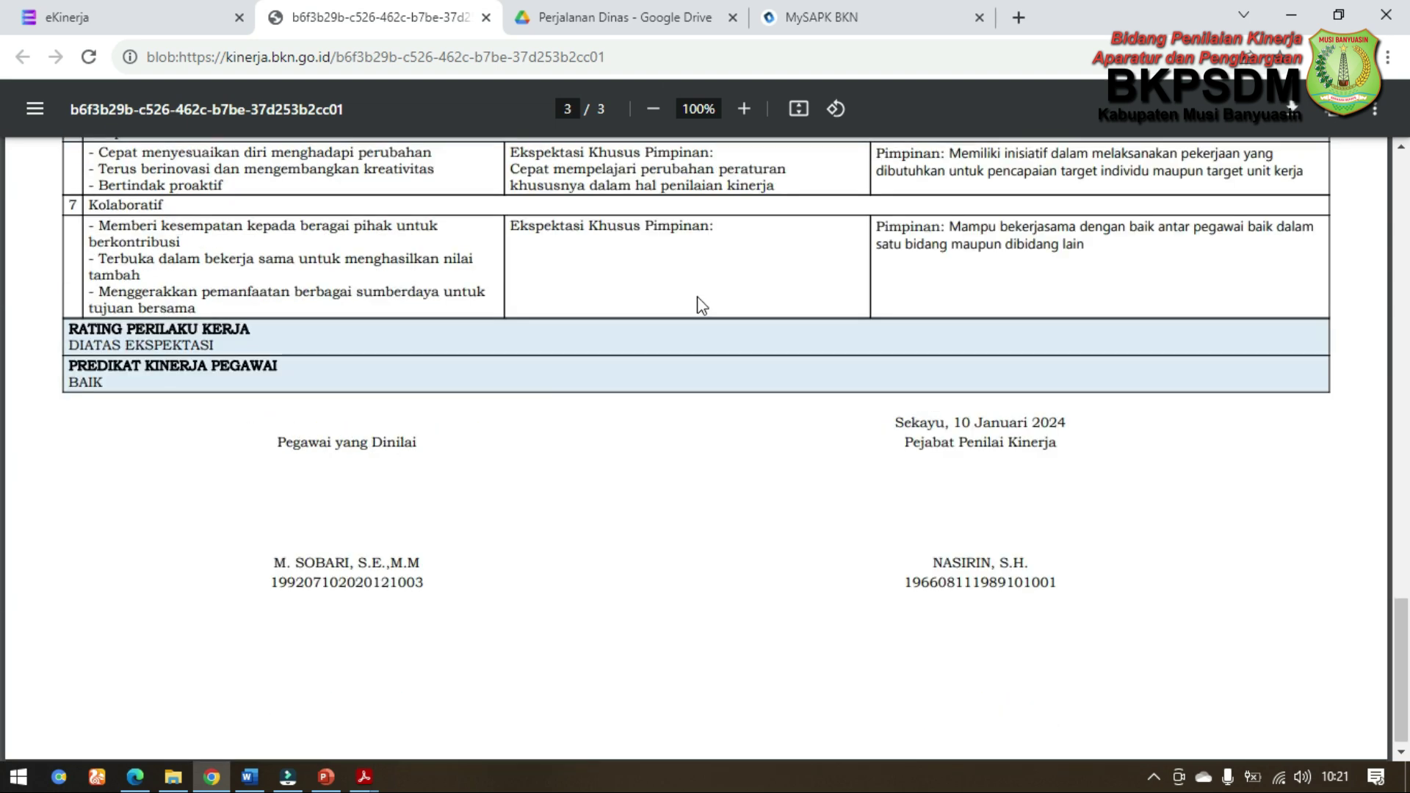
pyautogui.scroll(15, 828, 324)
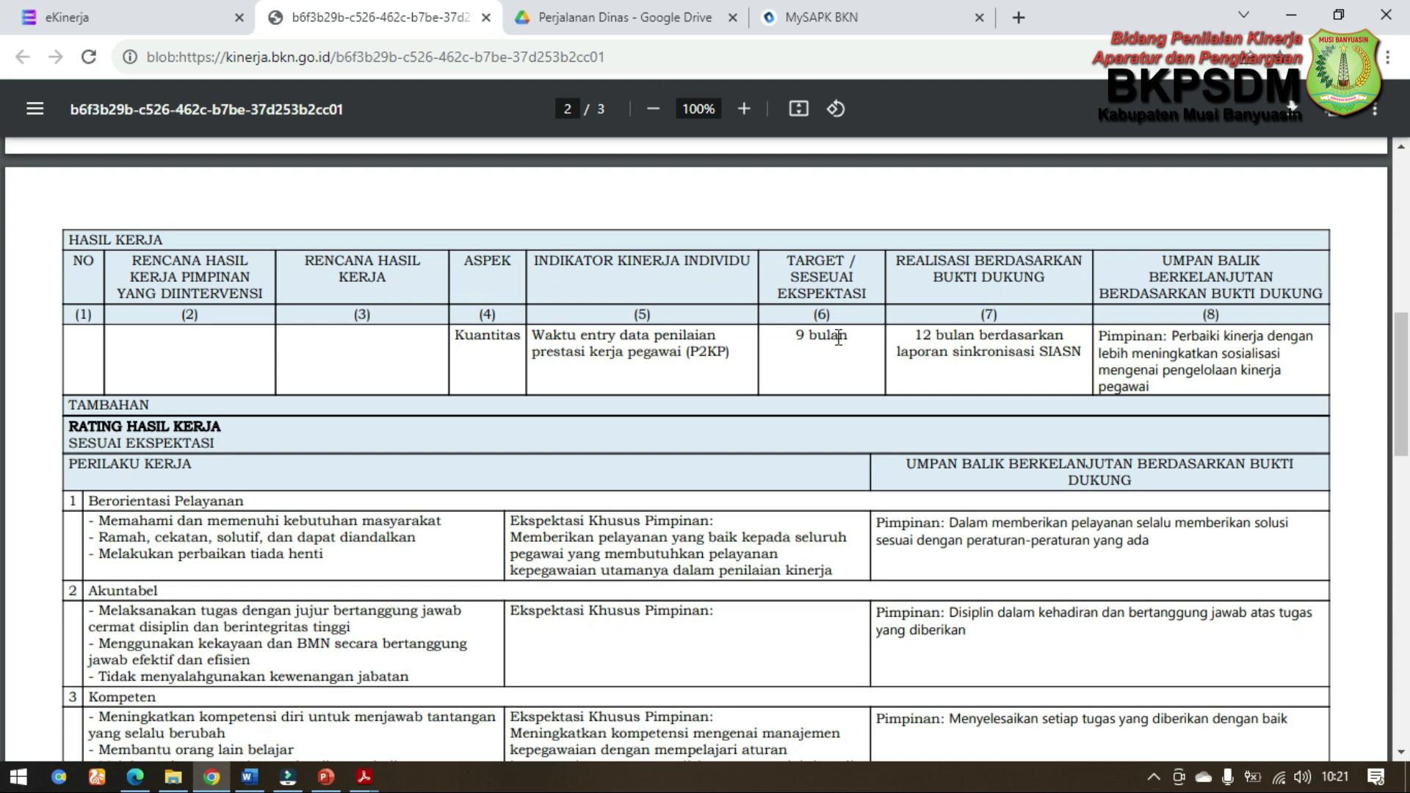
pyautogui.scroll(10, 825, 357)
pyautogui.scroll(-20, 664, 378)
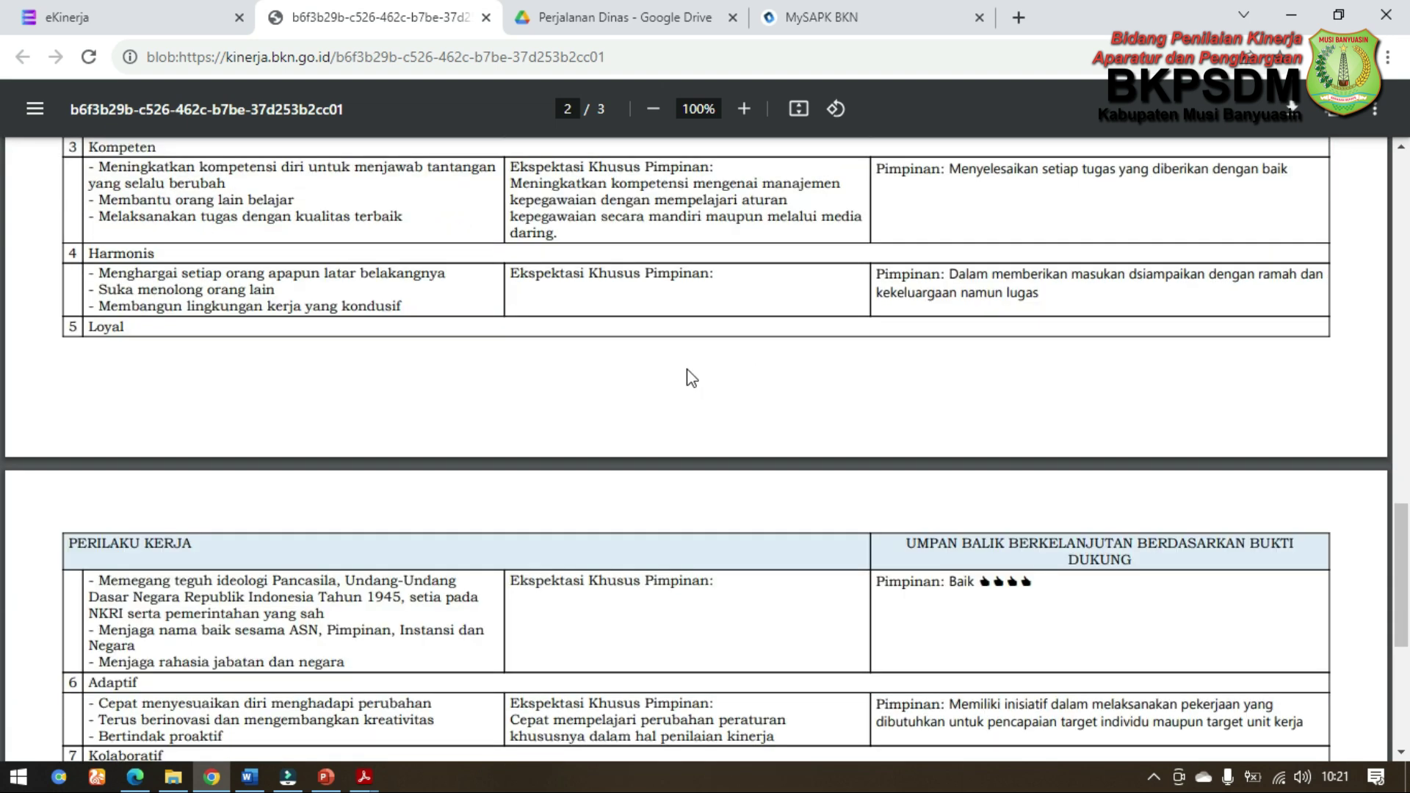
pyautogui.scroll(-8, 690, 377)
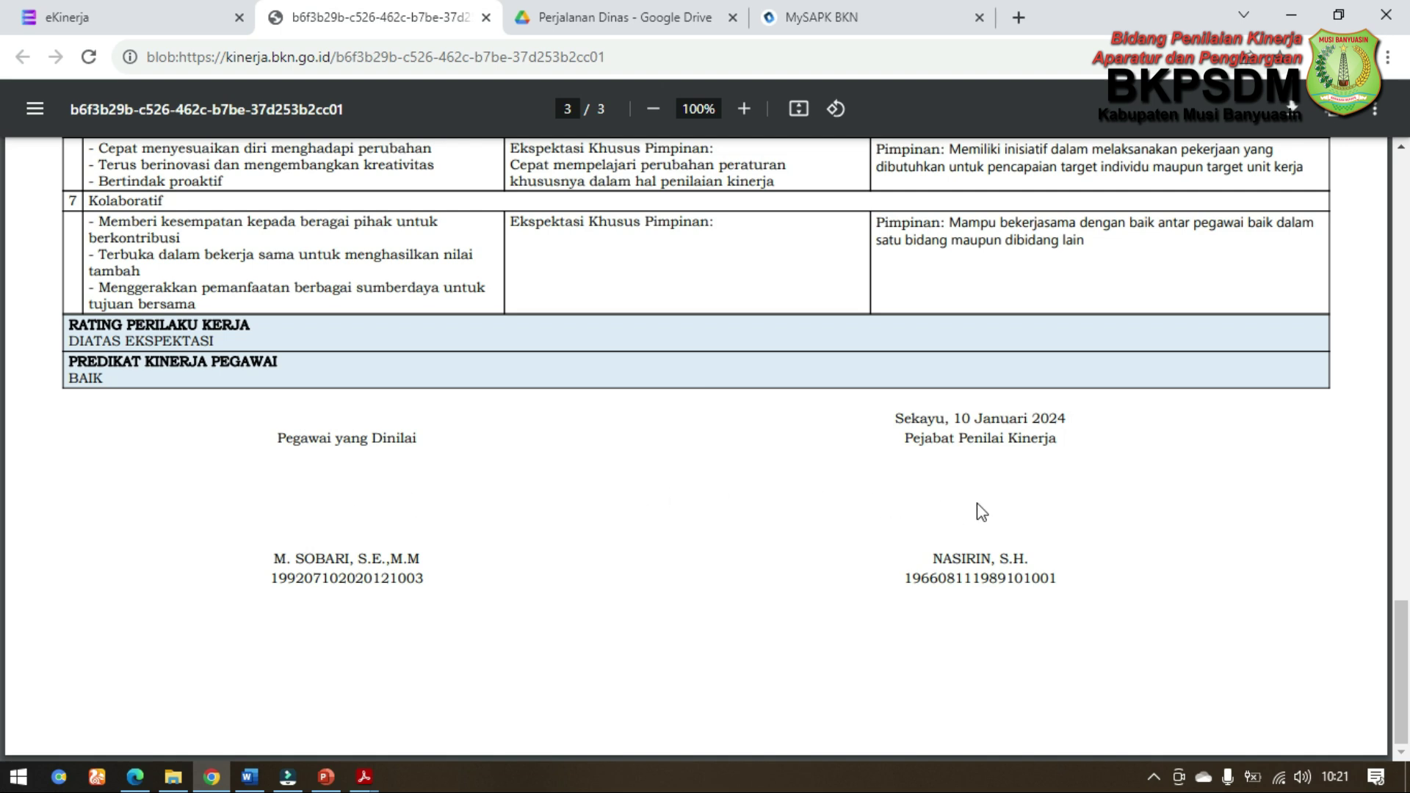
pyautogui.scroll(20, 979, 506)
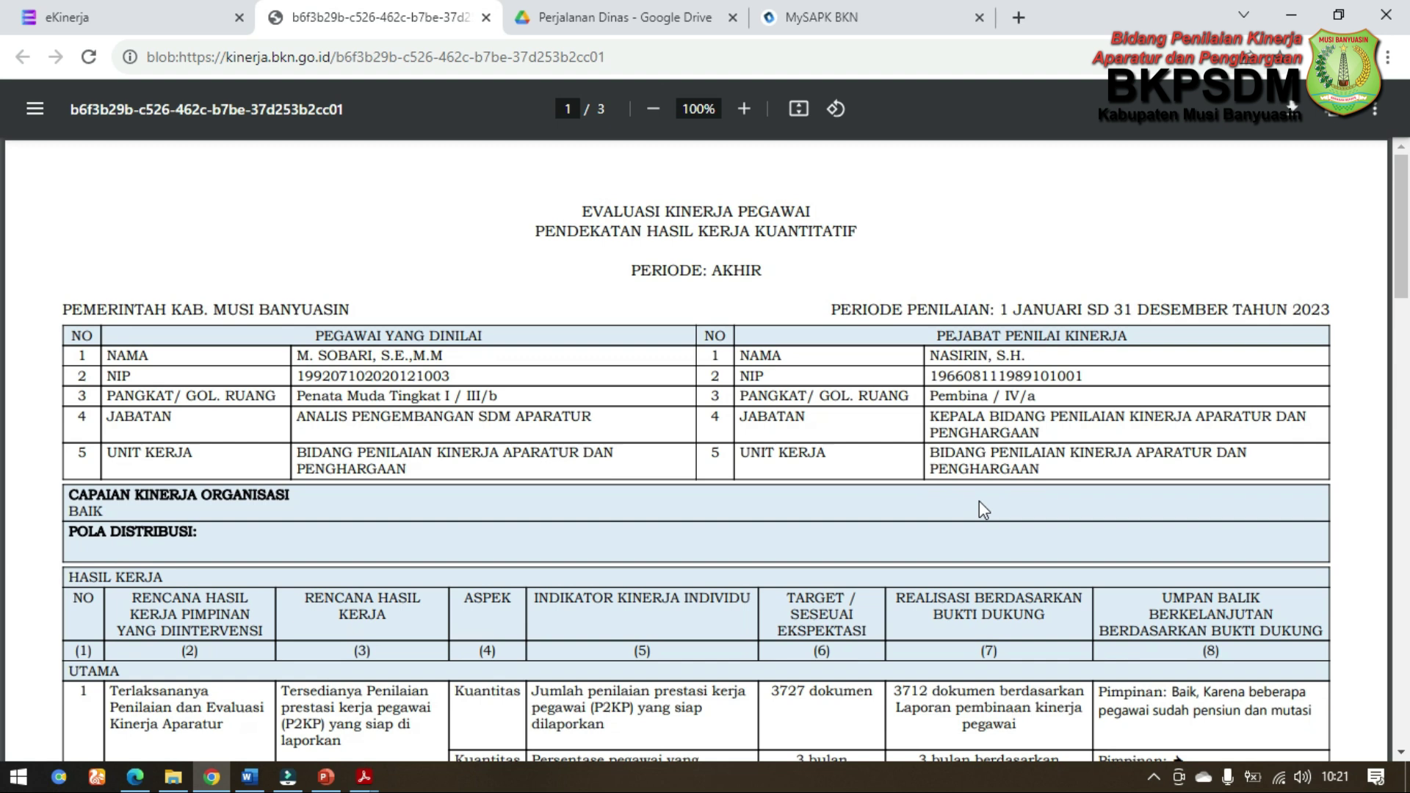
pyautogui.click(485, 18)
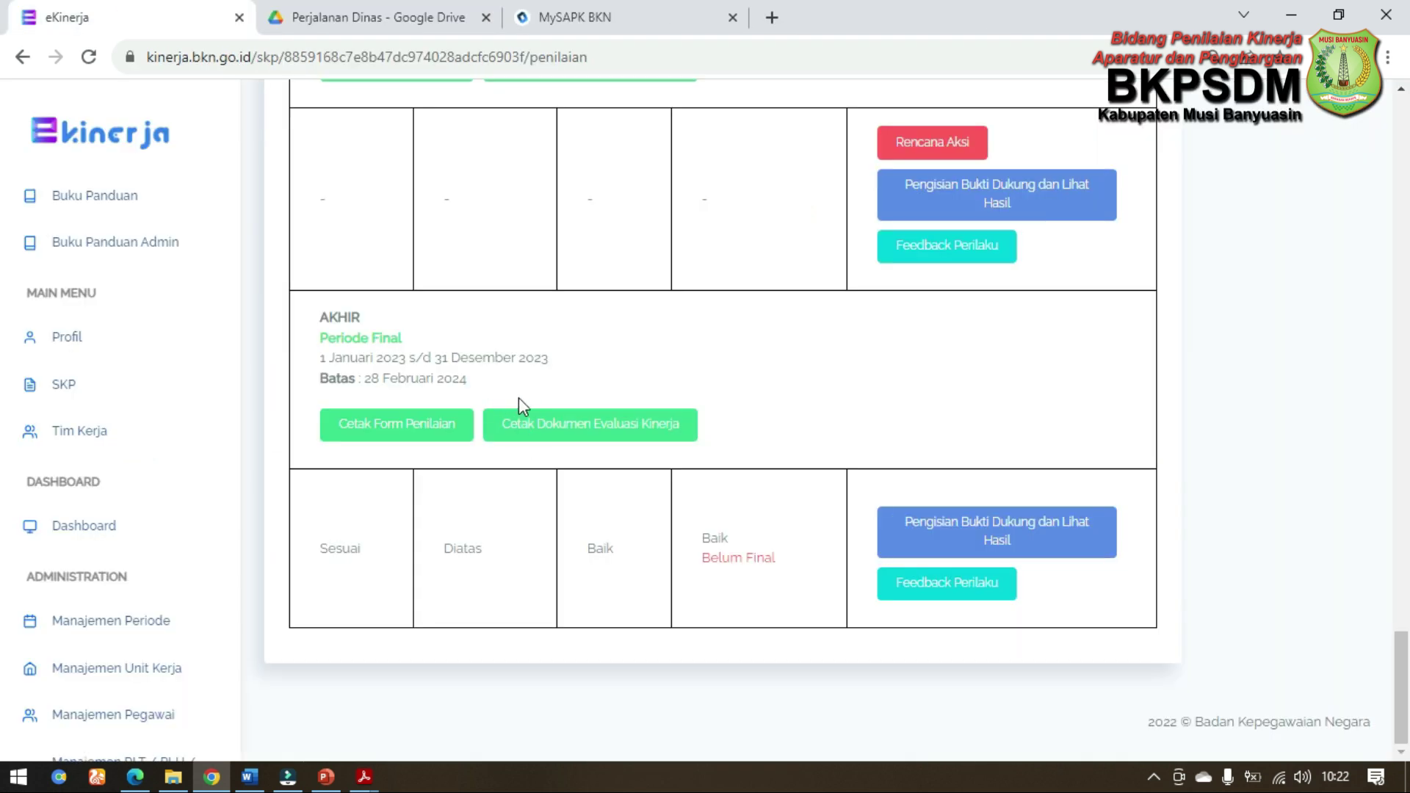
# Step: Start printing the AKHIR Dokumen Evaluasi Kinerja with Tanggal Pegawai 10/12/2023 and Lokasi Pegawai Sekayu
pyautogui.click(560, 434)
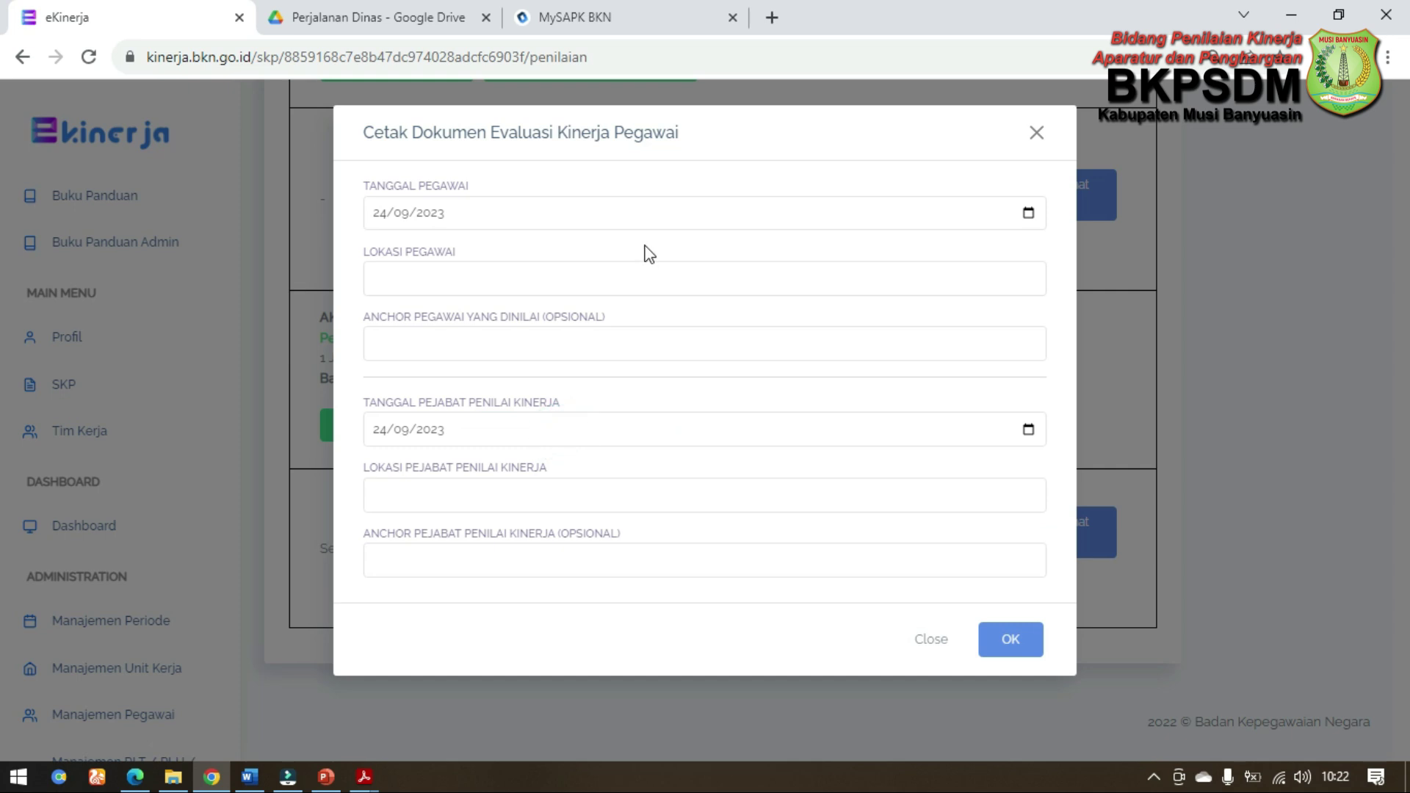
pyautogui.click(1028, 214)
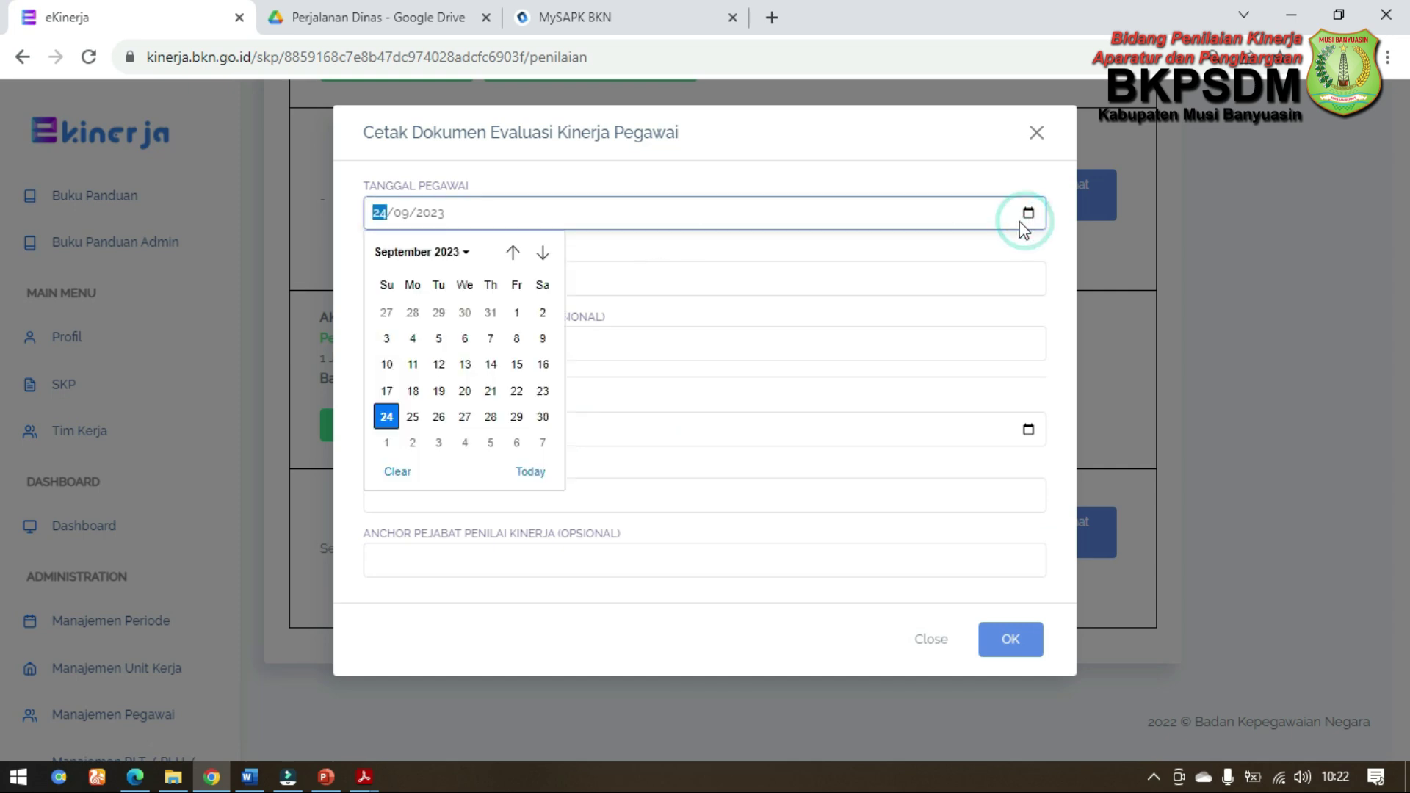
pyautogui.click(543, 252)
pyautogui.click(543, 253)
pyautogui.click(543, 253)
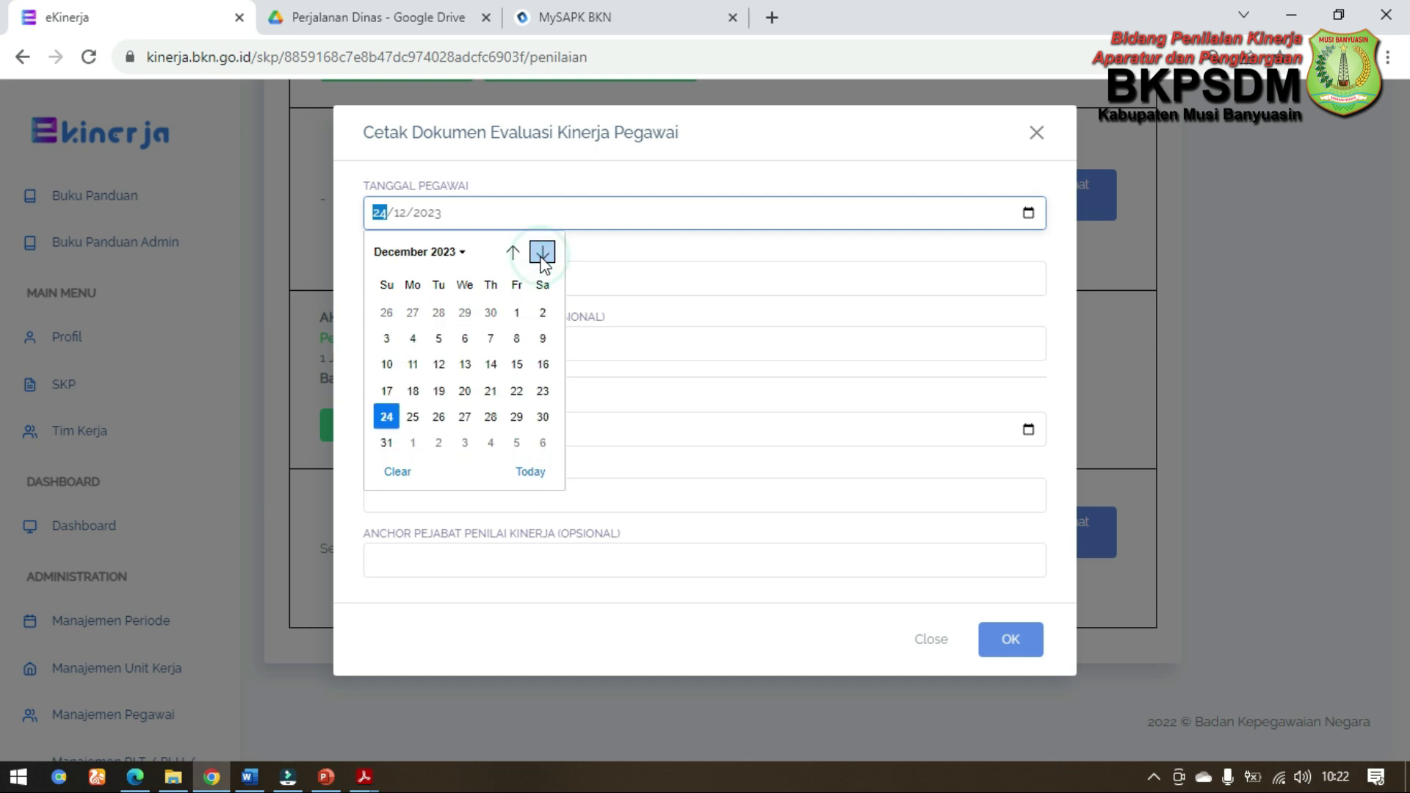
pyautogui.click(386, 365)
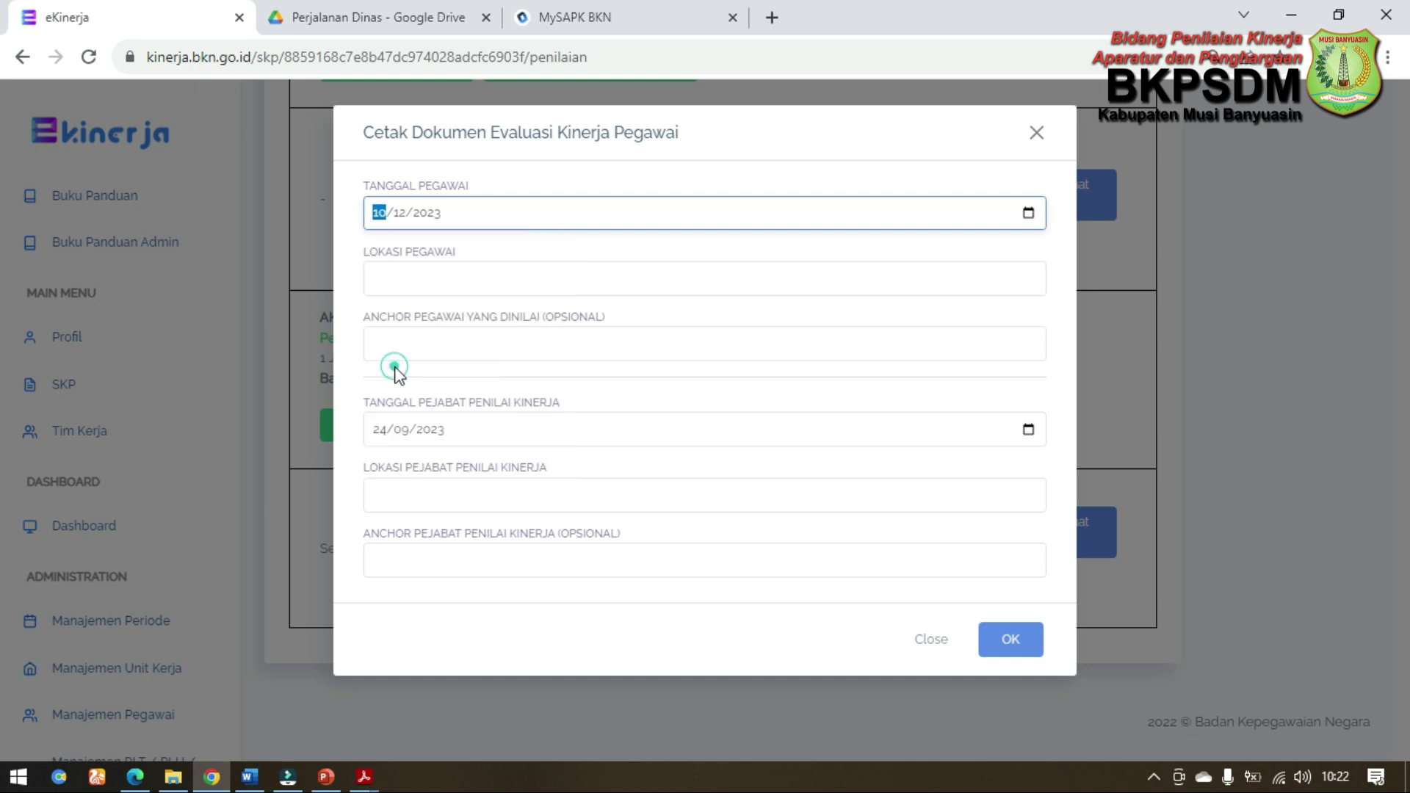
pyautogui.click(500, 285)
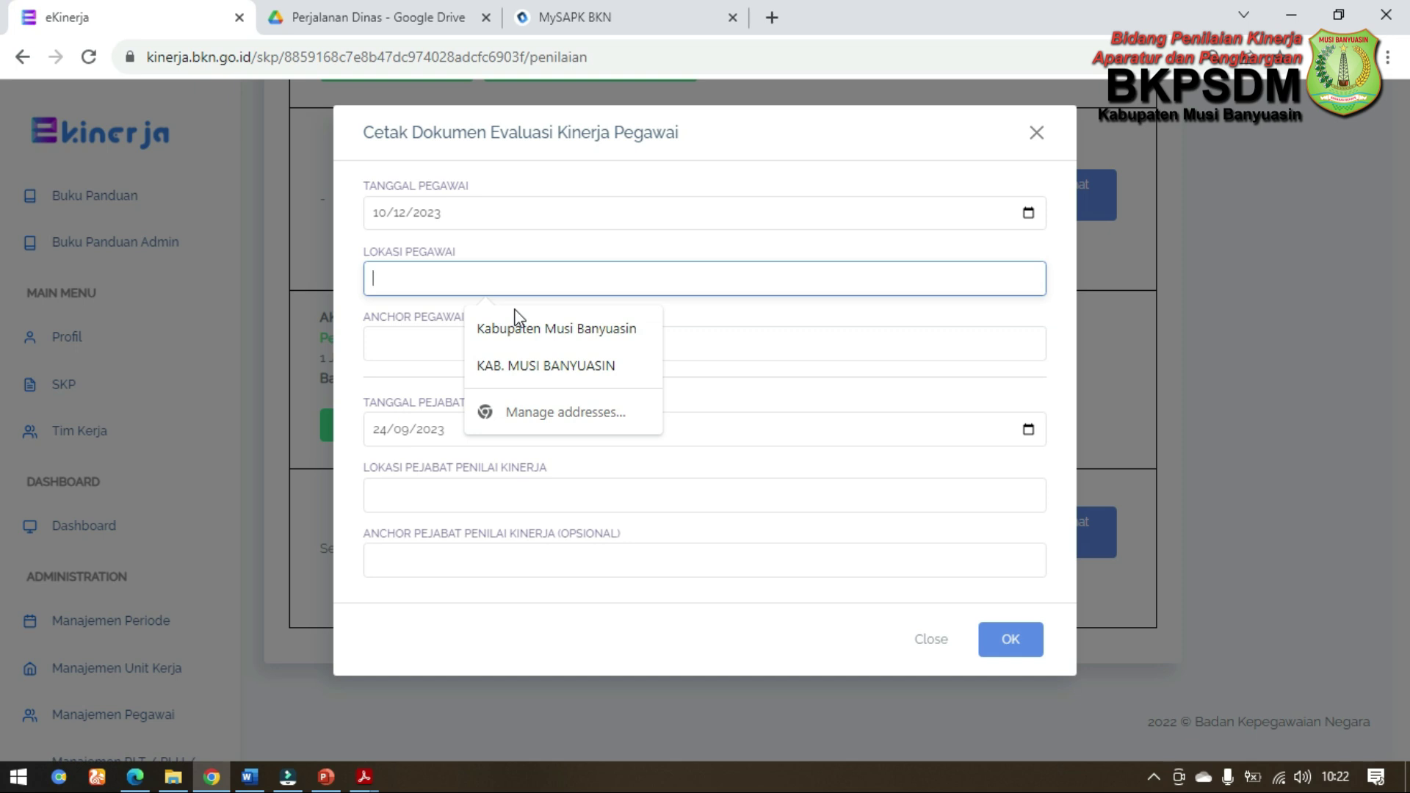
pyautogui.write('Sekayu')
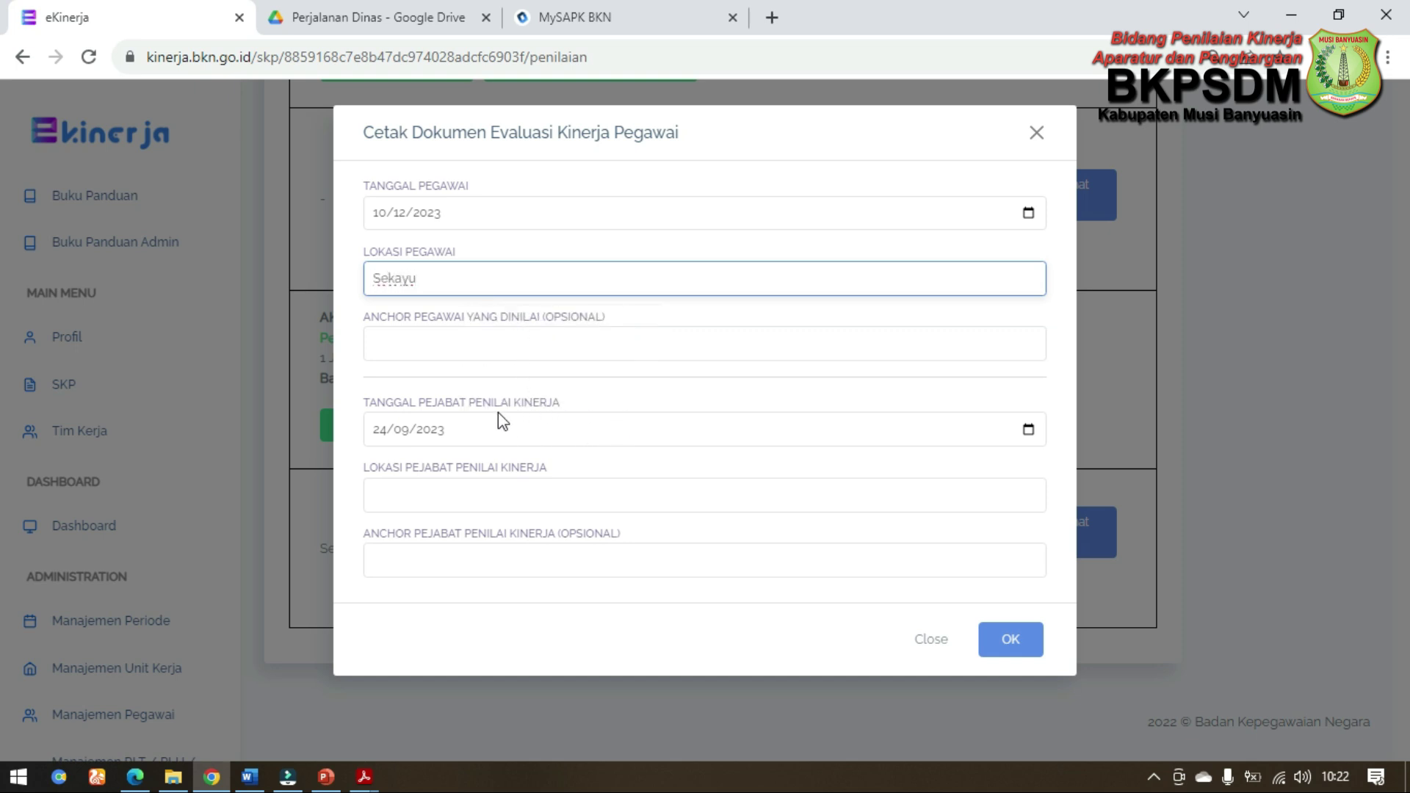
# Step: Set the Tanggal Pejabat Penilai Kinerja to 10/01/2024, generate the Dokumen Evaluasi Kinerja and check it down to the signature block
pyautogui.click(1028, 430)
pyautogui.click(512, 468)
pyautogui.click(542, 469)
pyautogui.click(542, 468)
pyautogui.click(542, 469)
pyautogui.click(542, 469)
pyautogui.click(542, 469)
pyautogui.click(464, 553)
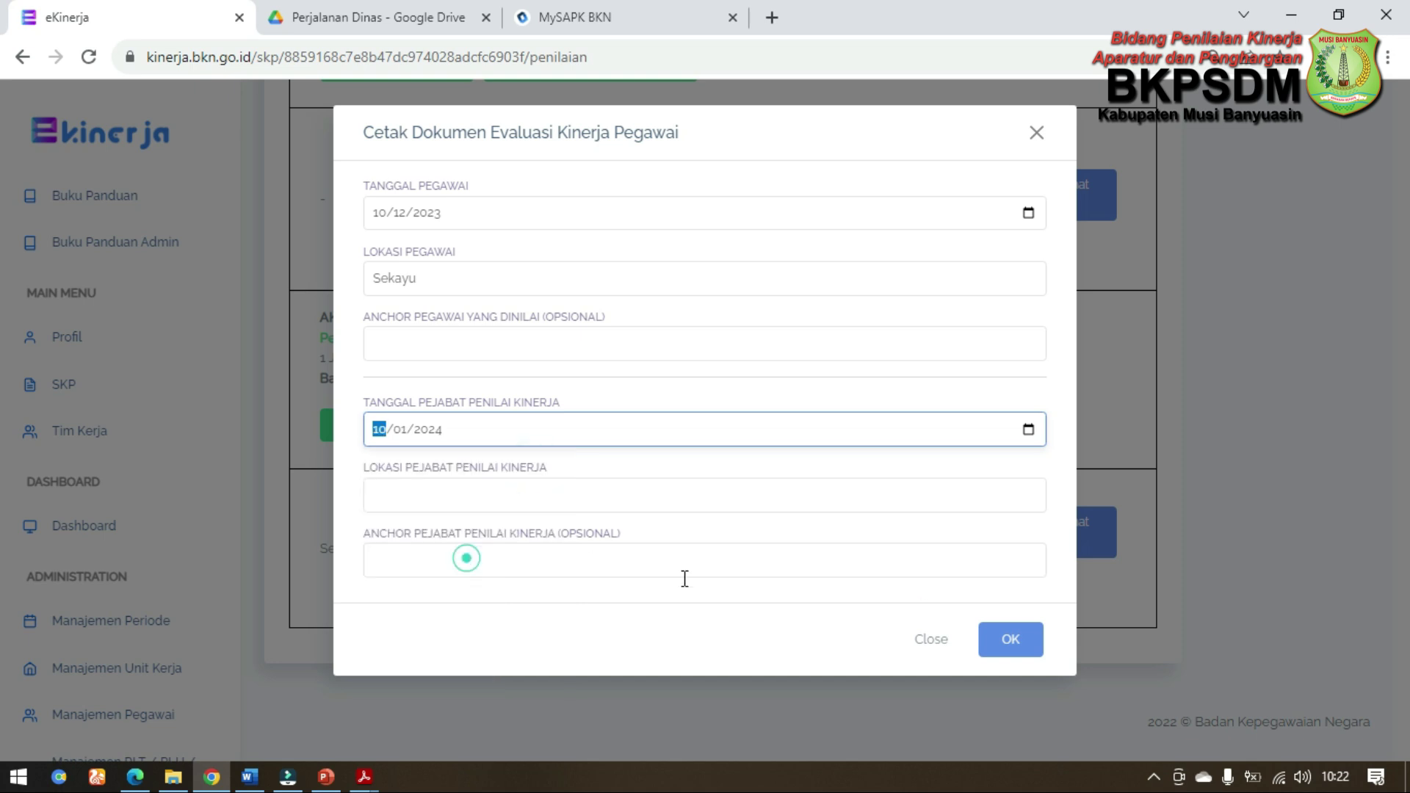
pyautogui.click(1003, 640)
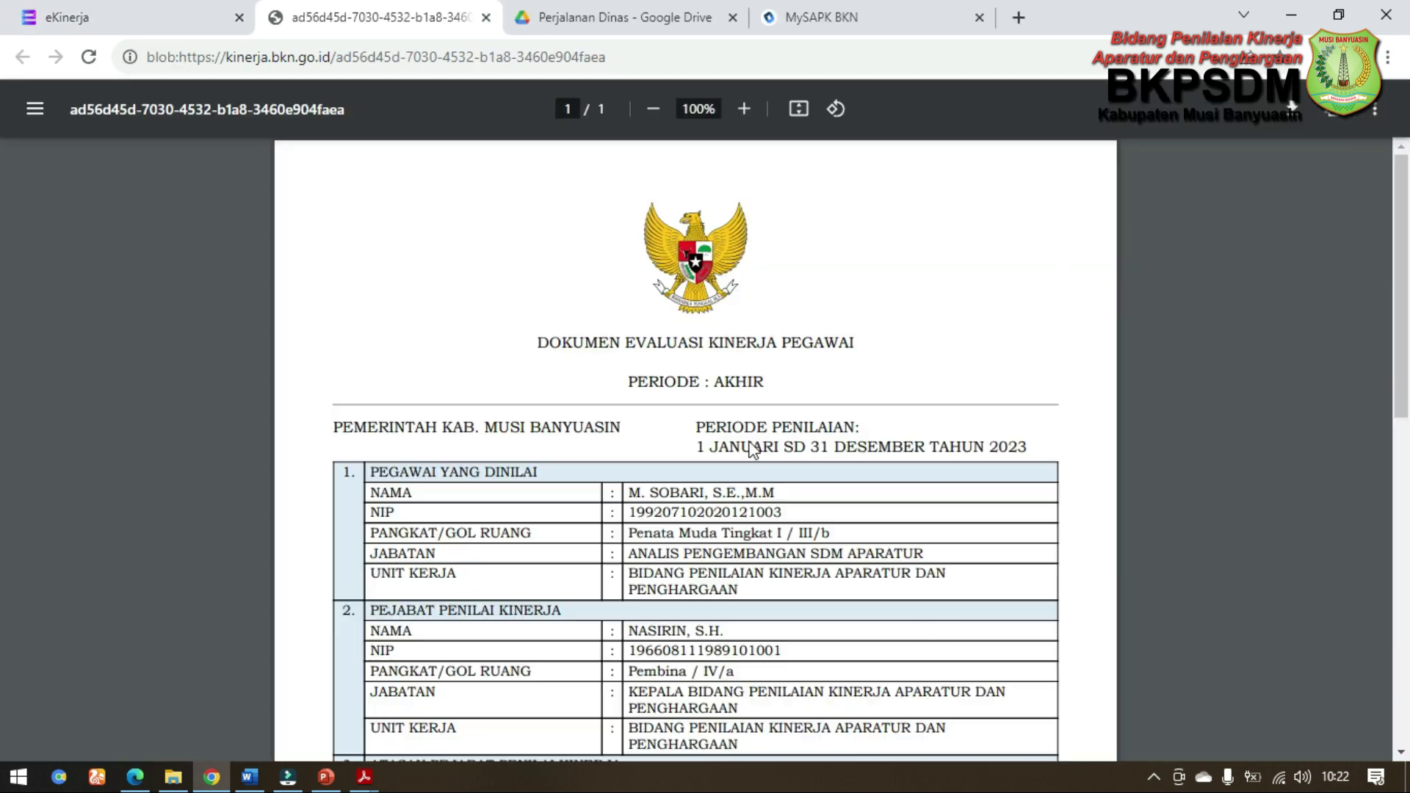
pyautogui.scroll(-5, 750, 434)
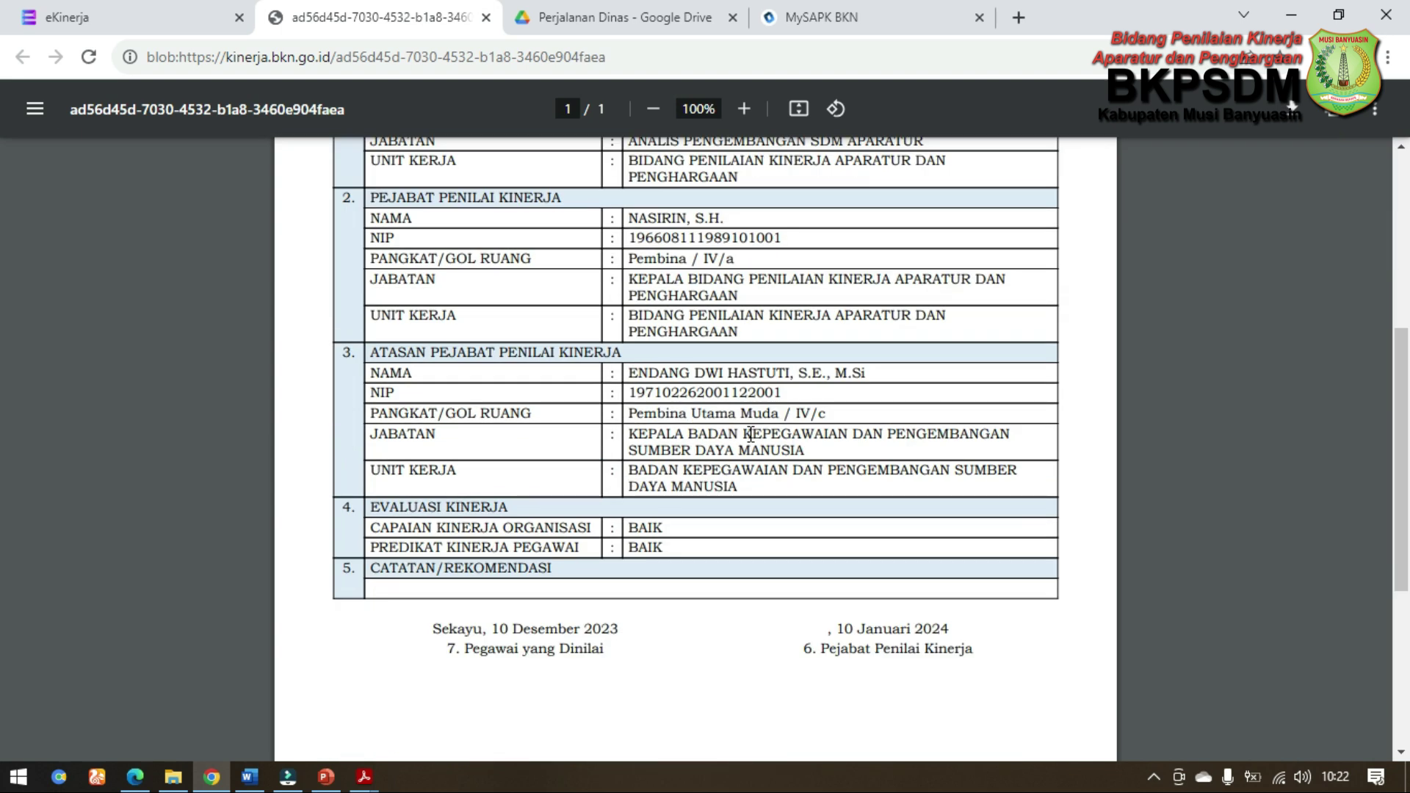
# Step: Review the generated AKHIR Dokumen Evaluasi Kinerja Pegawai from its header to the signature block, and close both the document and its print form
pyautogui.scroll(-4, 750, 434)
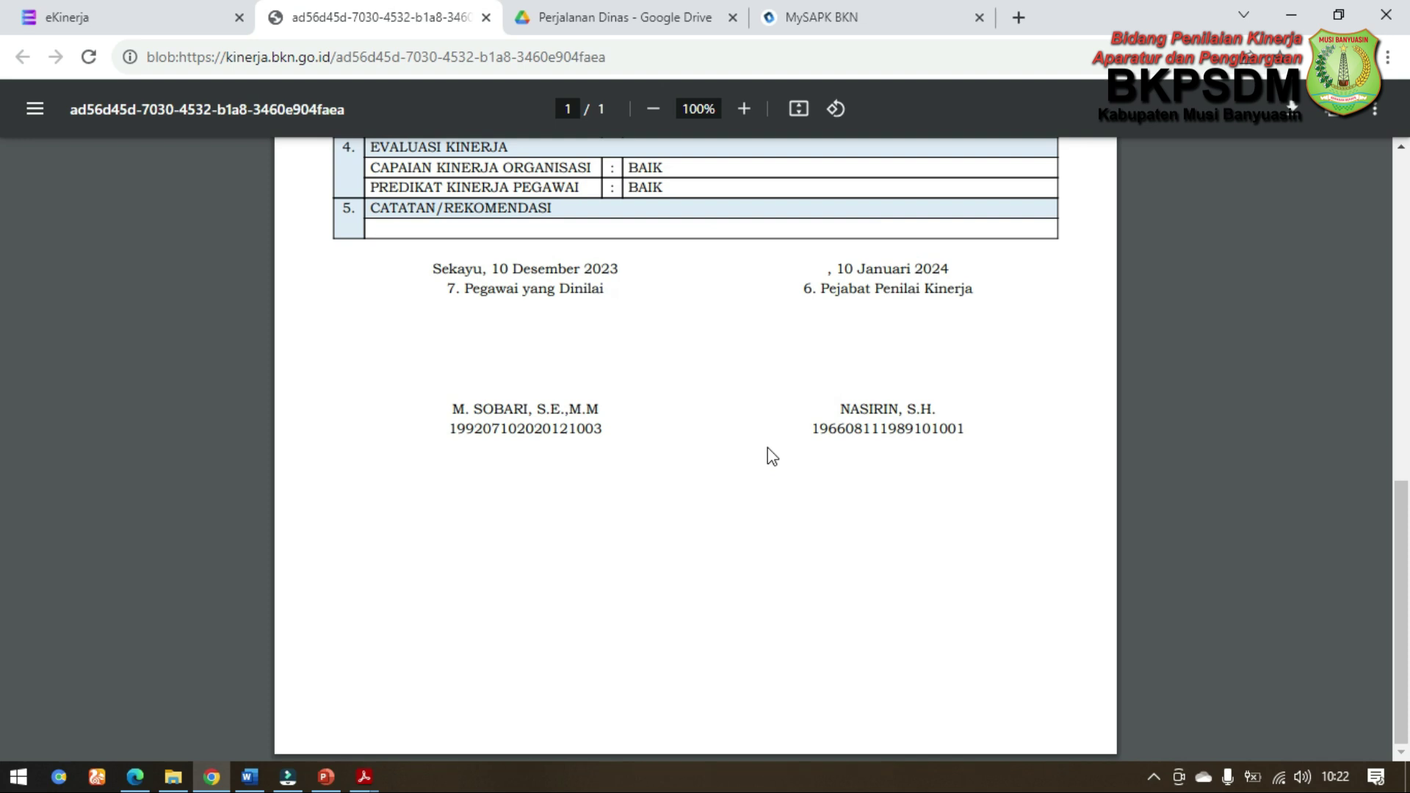
pyautogui.scroll(10, 769, 447)
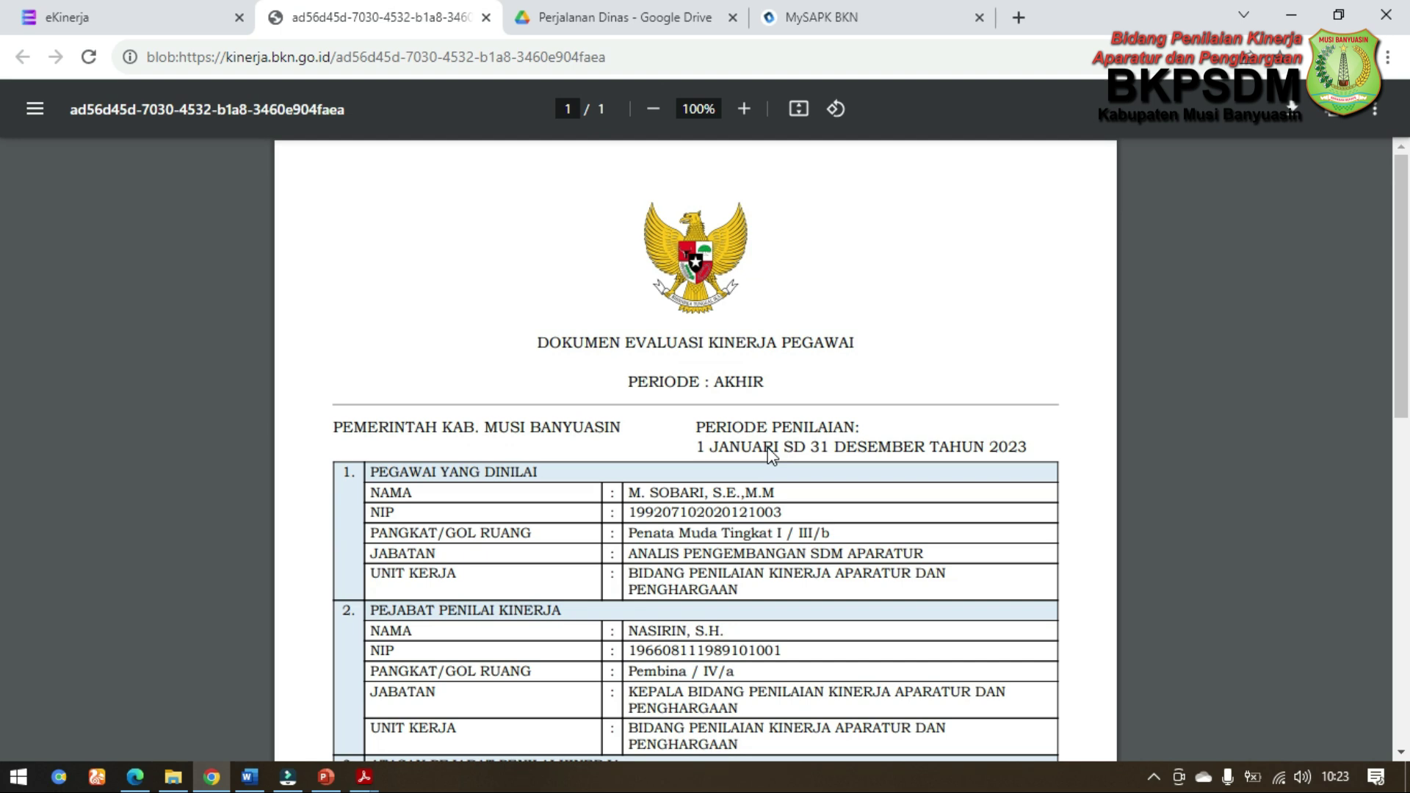
pyautogui.scroll(-10, 768, 449)
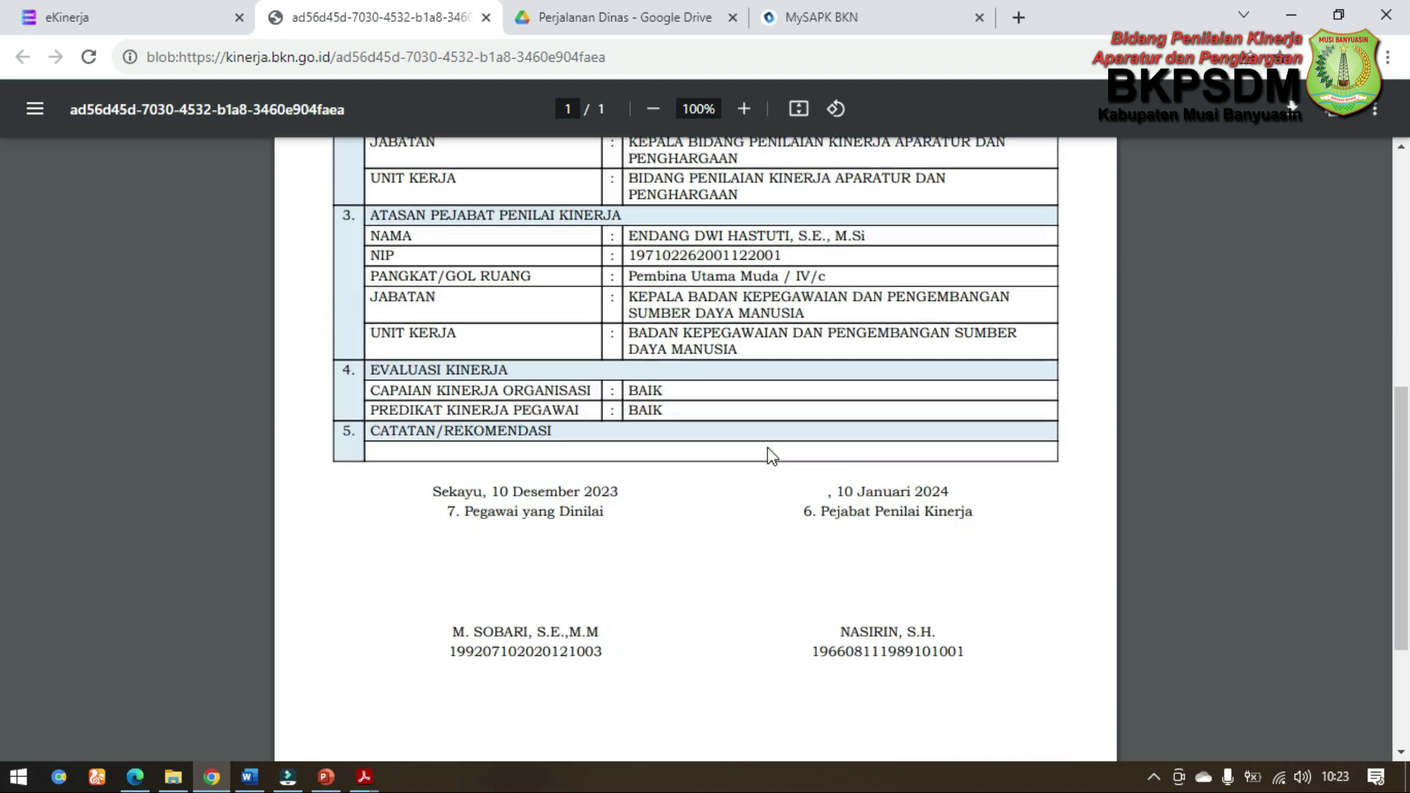
pyautogui.scroll(10, 765, 455)
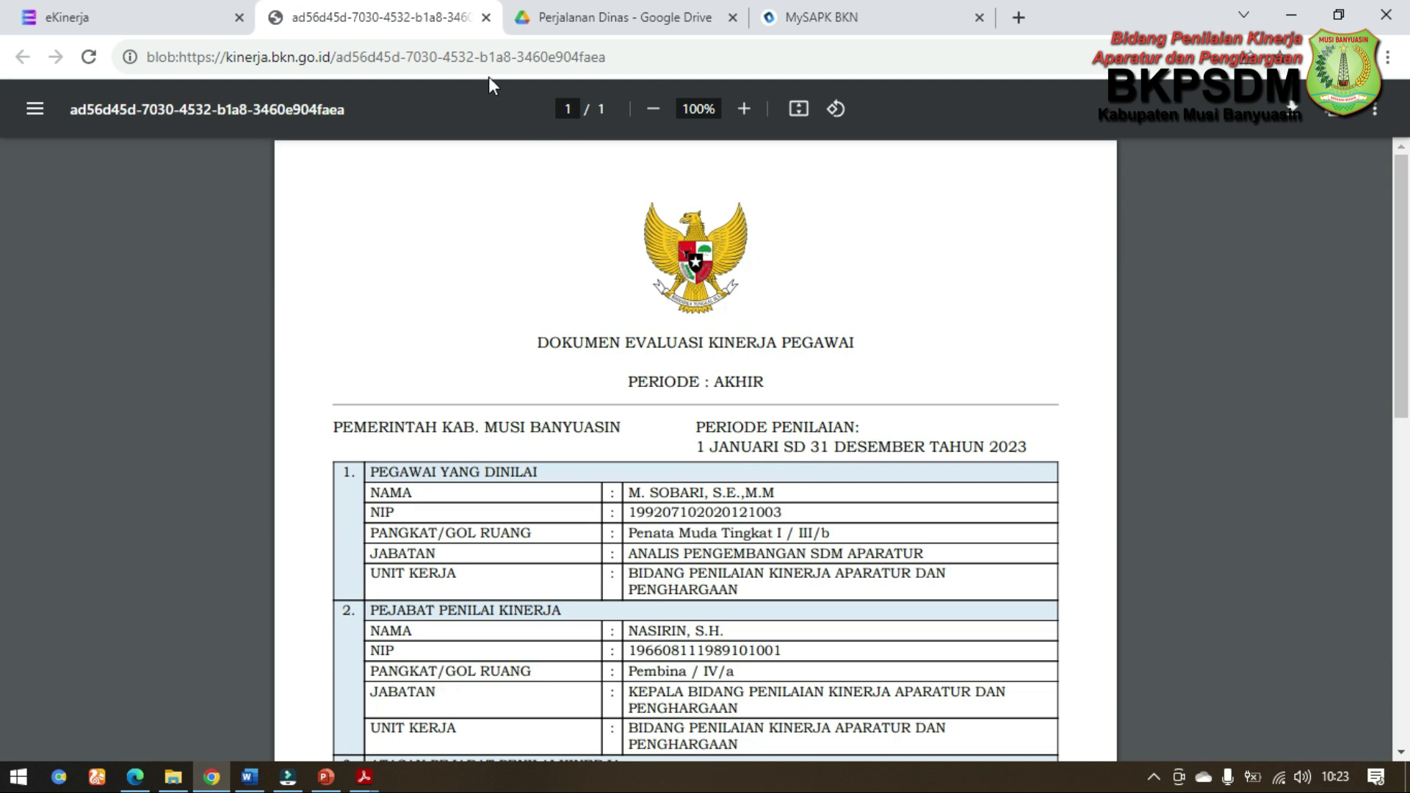
pyautogui.click(485, 17)
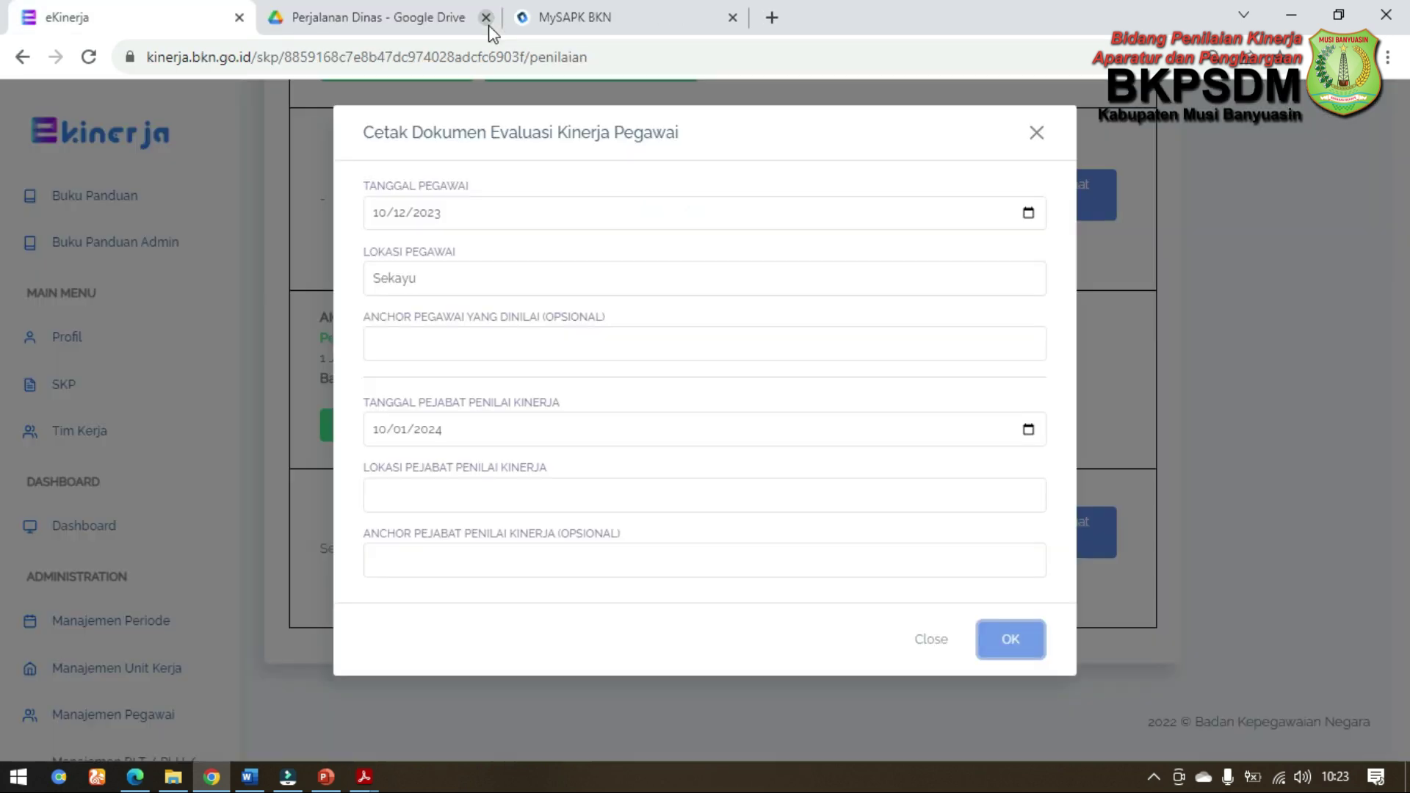
pyautogui.click(1037, 133)
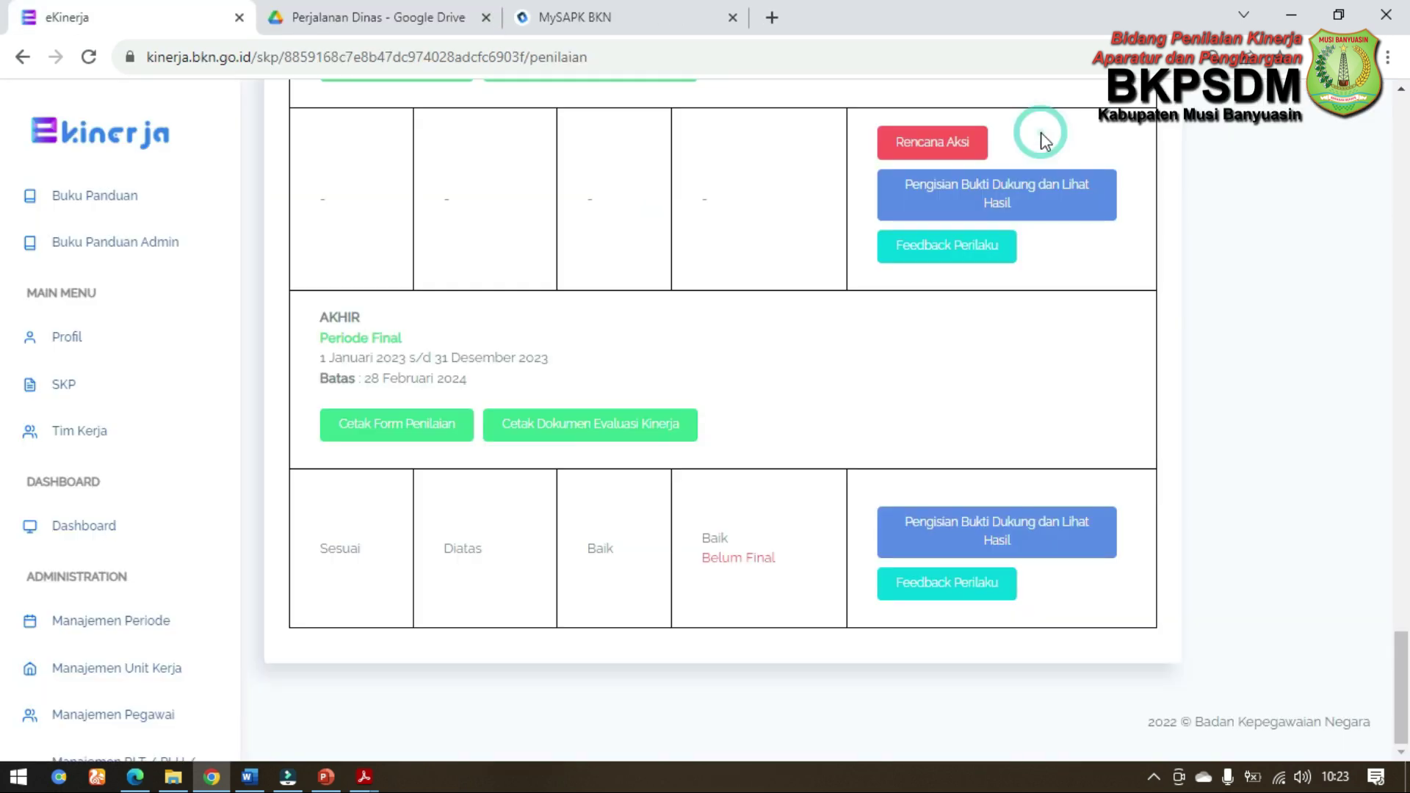
pyautogui.moveTo(1404, 653); pyautogui.dragTo(1407, 128)
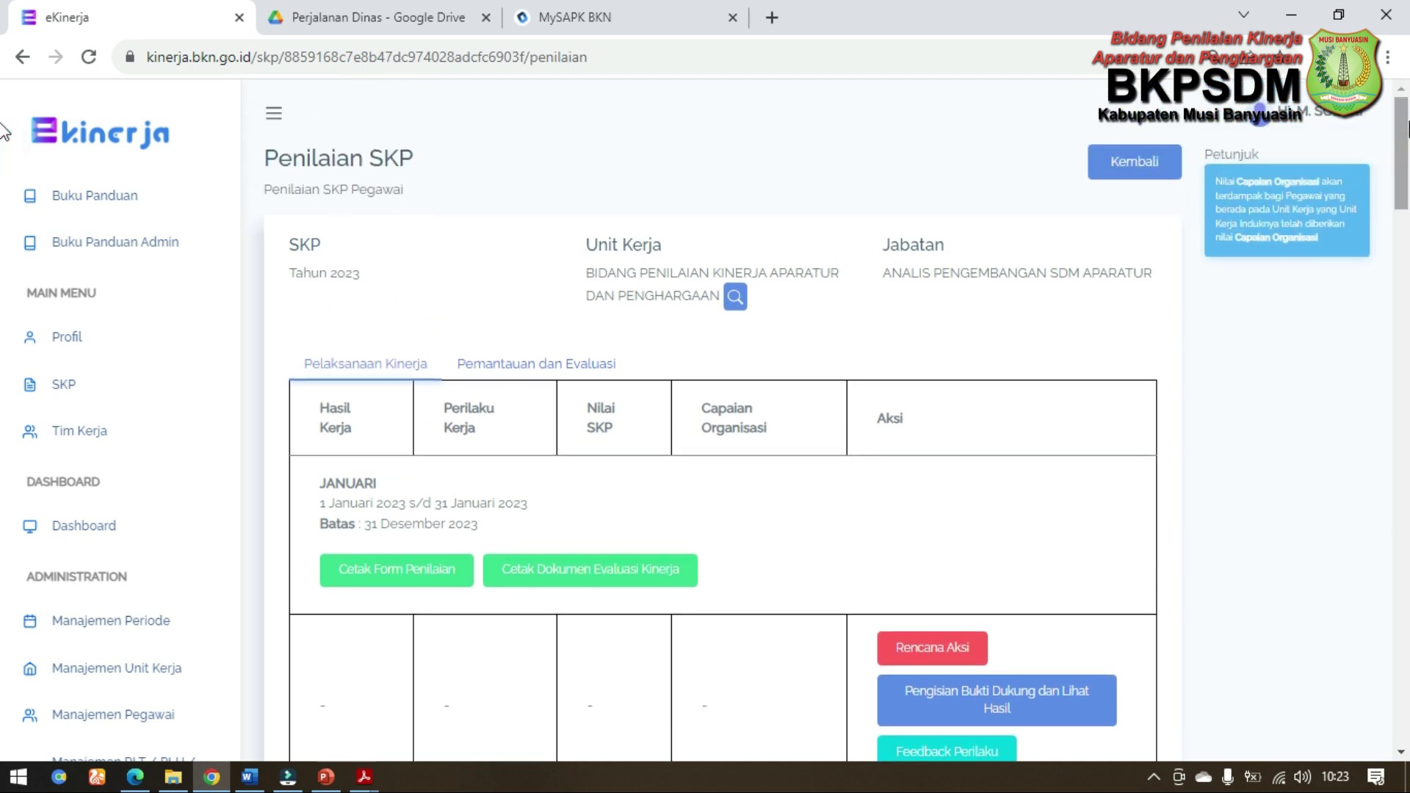